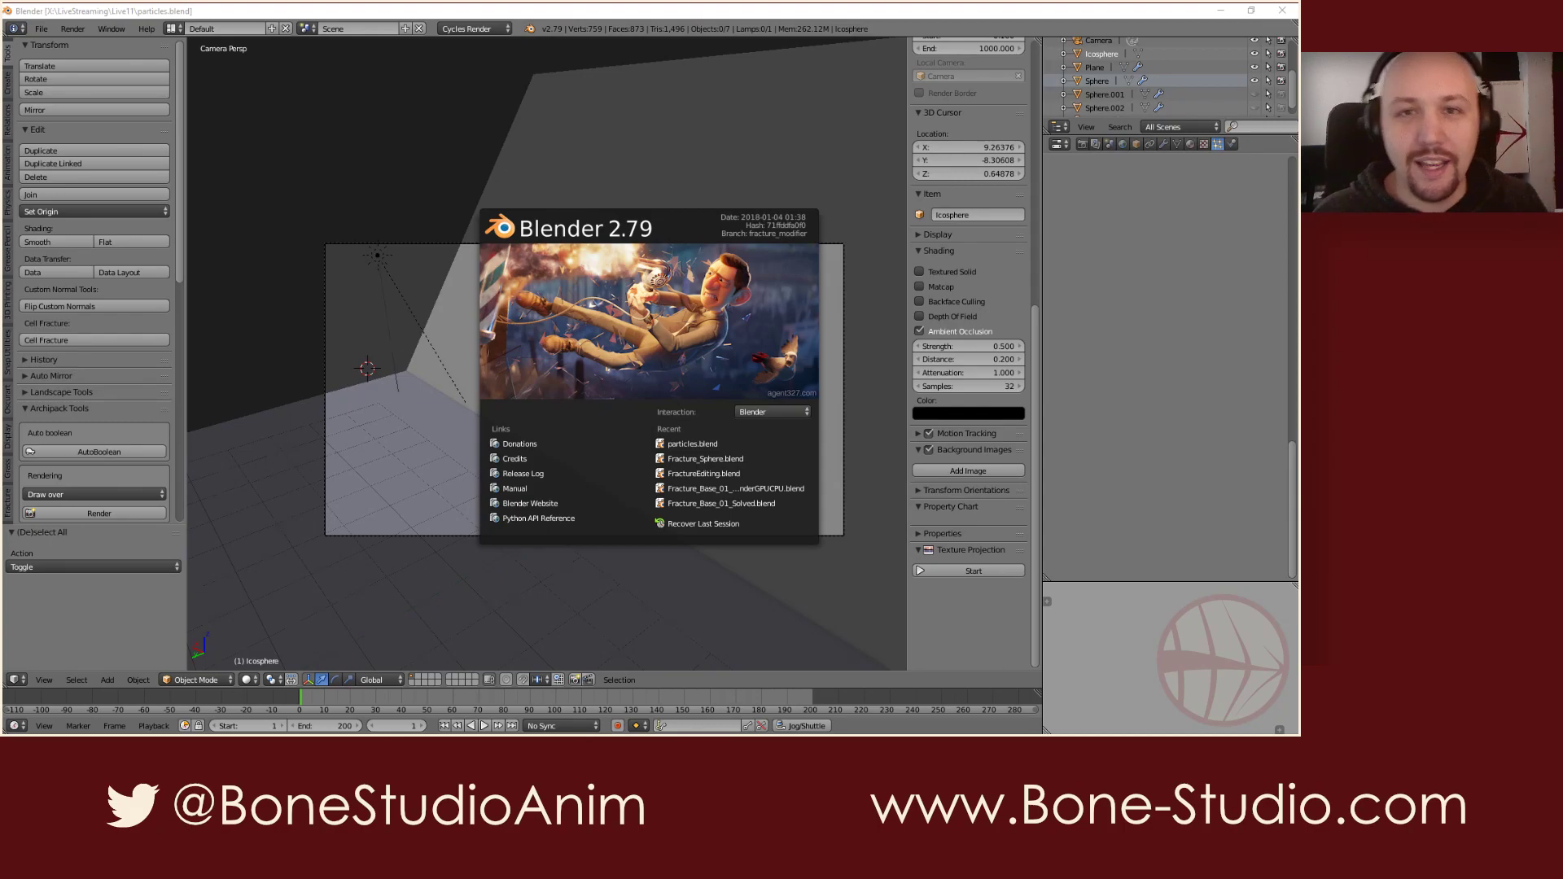
Step: Bring up the Fracture Modifier web page in the browser, review its description and build downloads, and return to Blender
{"action": "left_click_drag", "start_coordinate": [1299, 81], "coordinate": [764, 50]}
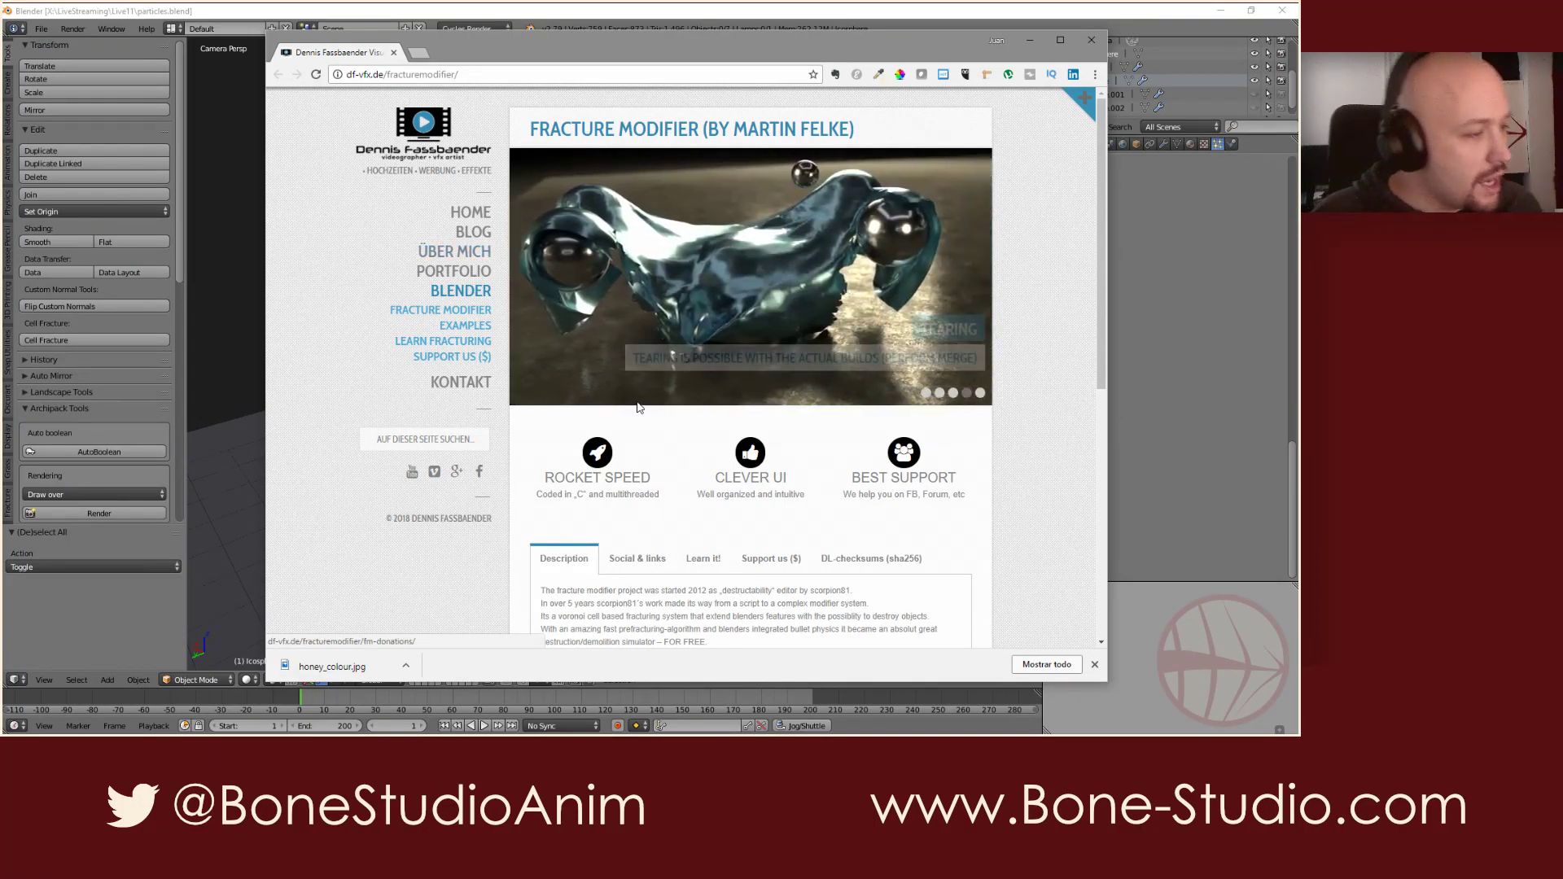
{"action": "scroll", "coordinate": [521, 456], "scroll_direction": "down", "scroll_amount": 3}
{"action": "scroll", "coordinate": [546, 513], "scroll_direction": "up", "scroll_amount": 3}
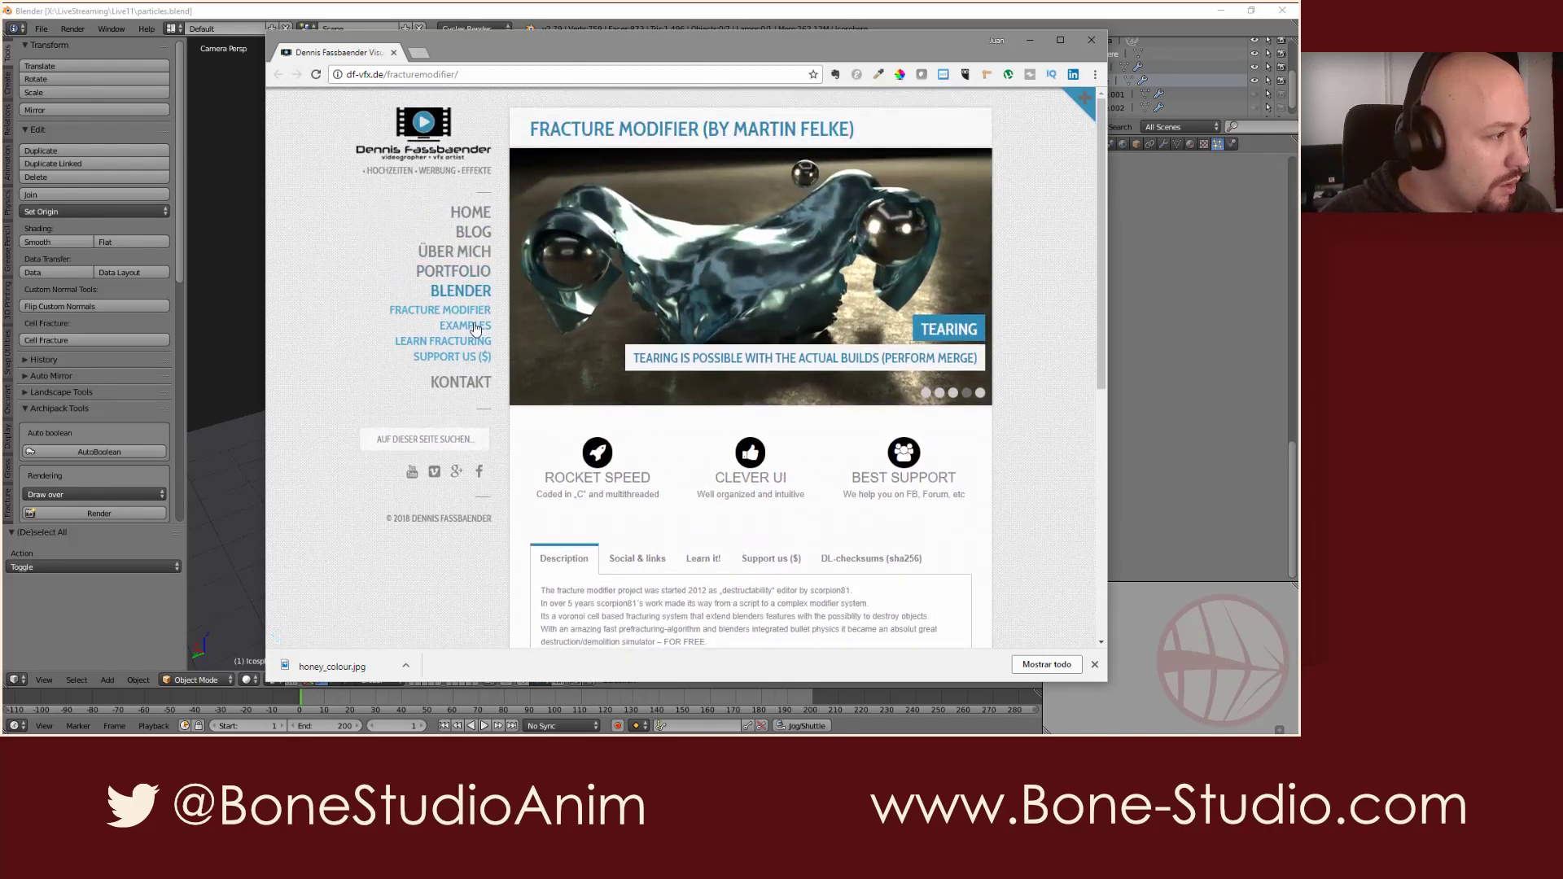
{"action": "scroll", "coordinate": [705, 446], "scroll_direction": "down", "scroll_amount": 4}
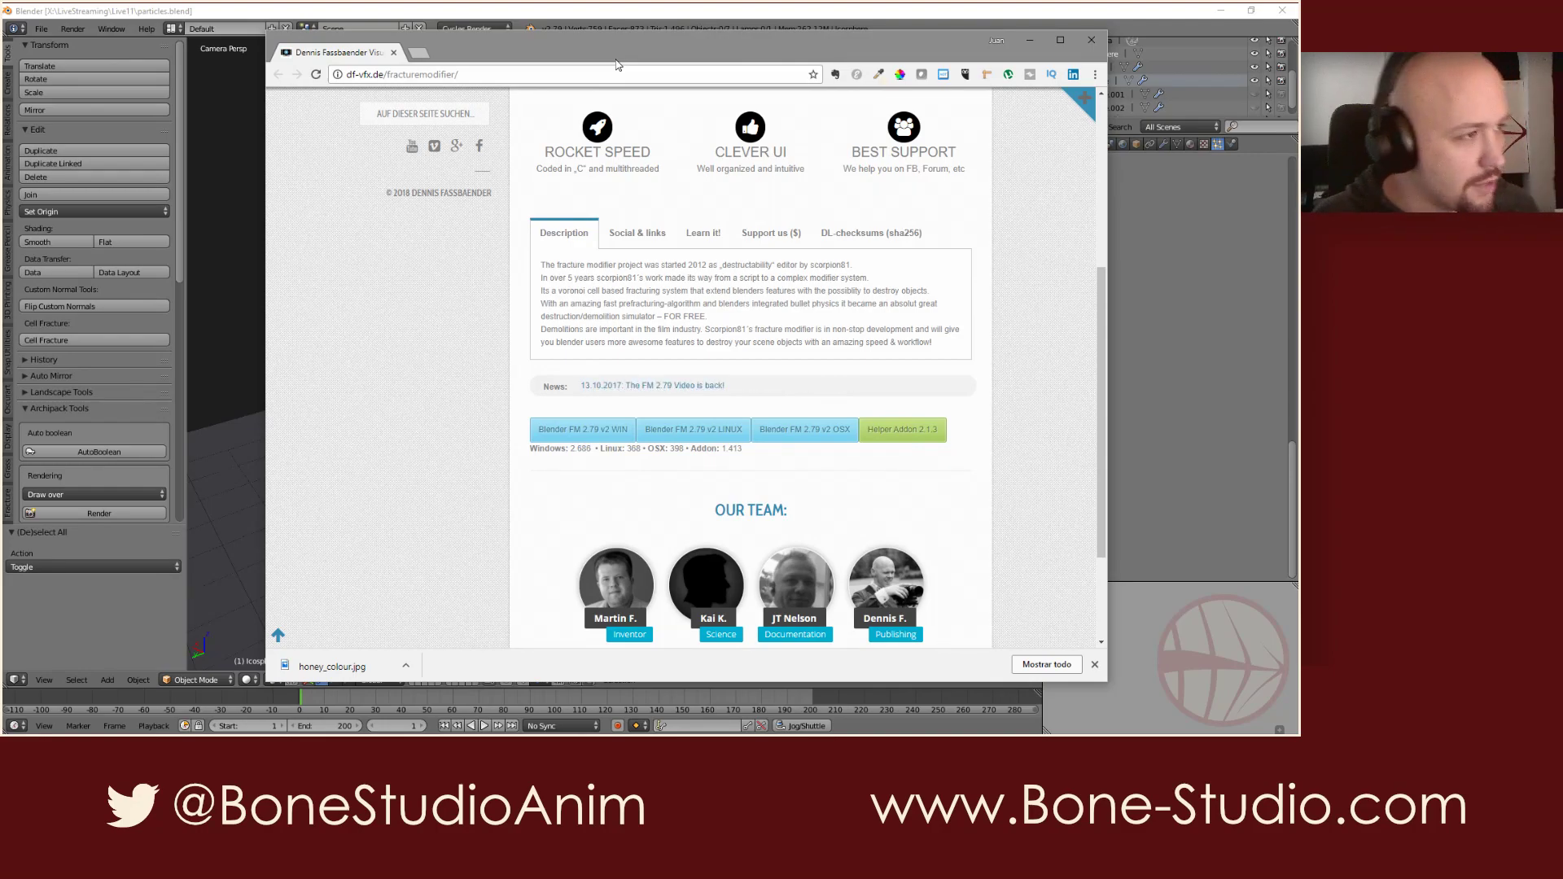
{"action": "left_click_drag", "start_coordinate": [593, 48], "coordinate": [1294, 49]}
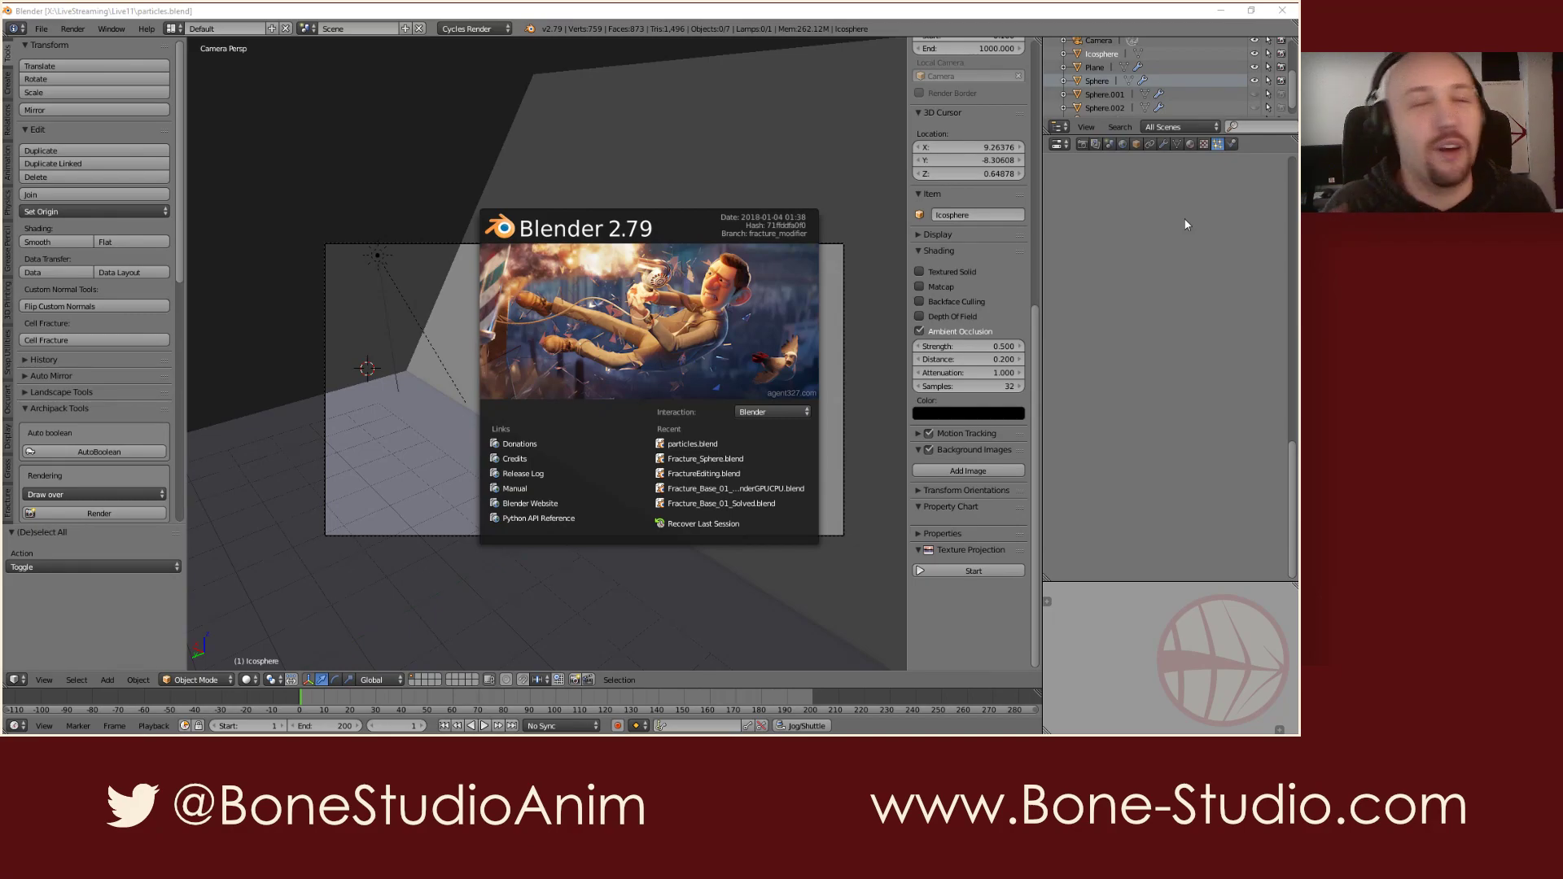
Step: Dismiss the splash screen and play the particle animation in the camera view, stopping it at frame 128
{"action": "left_click", "coordinate": [630, 311]}
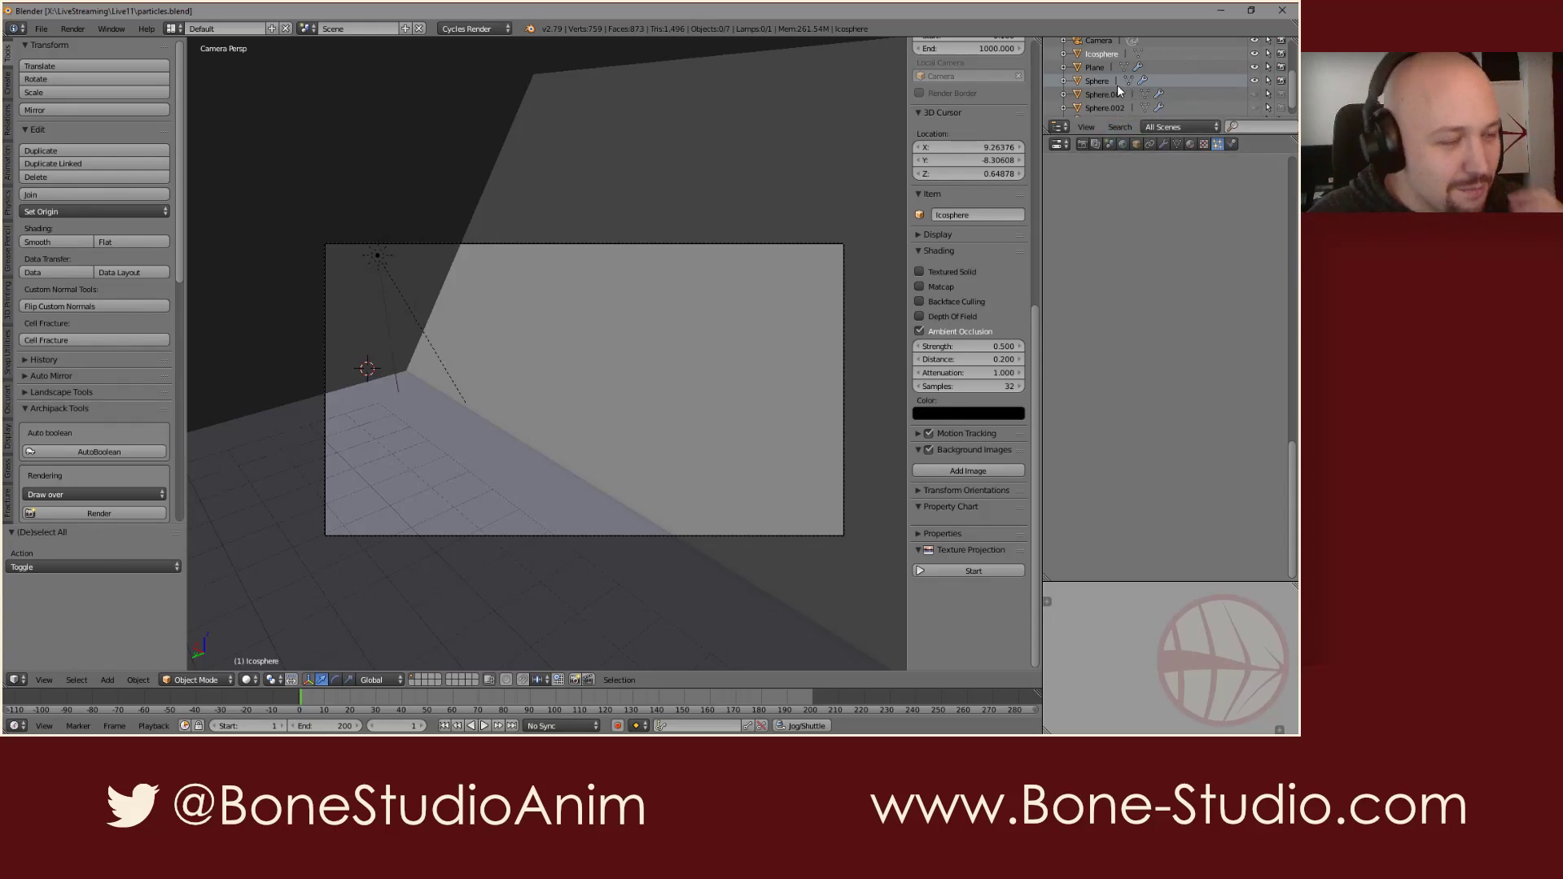
{"action": "left_click", "coordinate": [507, 344]}
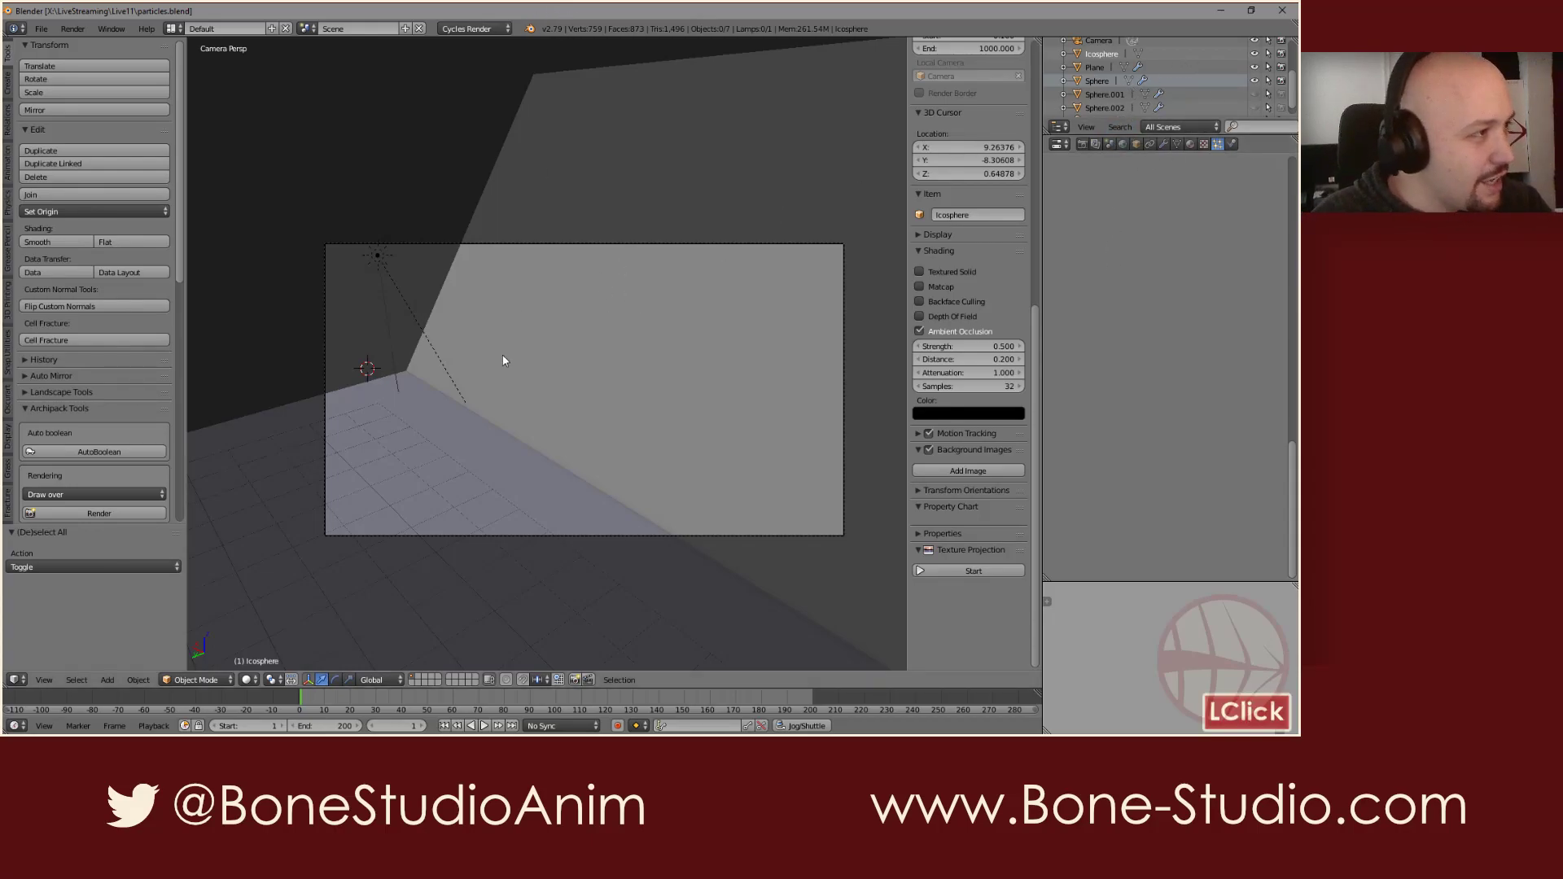
{"action": "key", "text": "alt+a"}
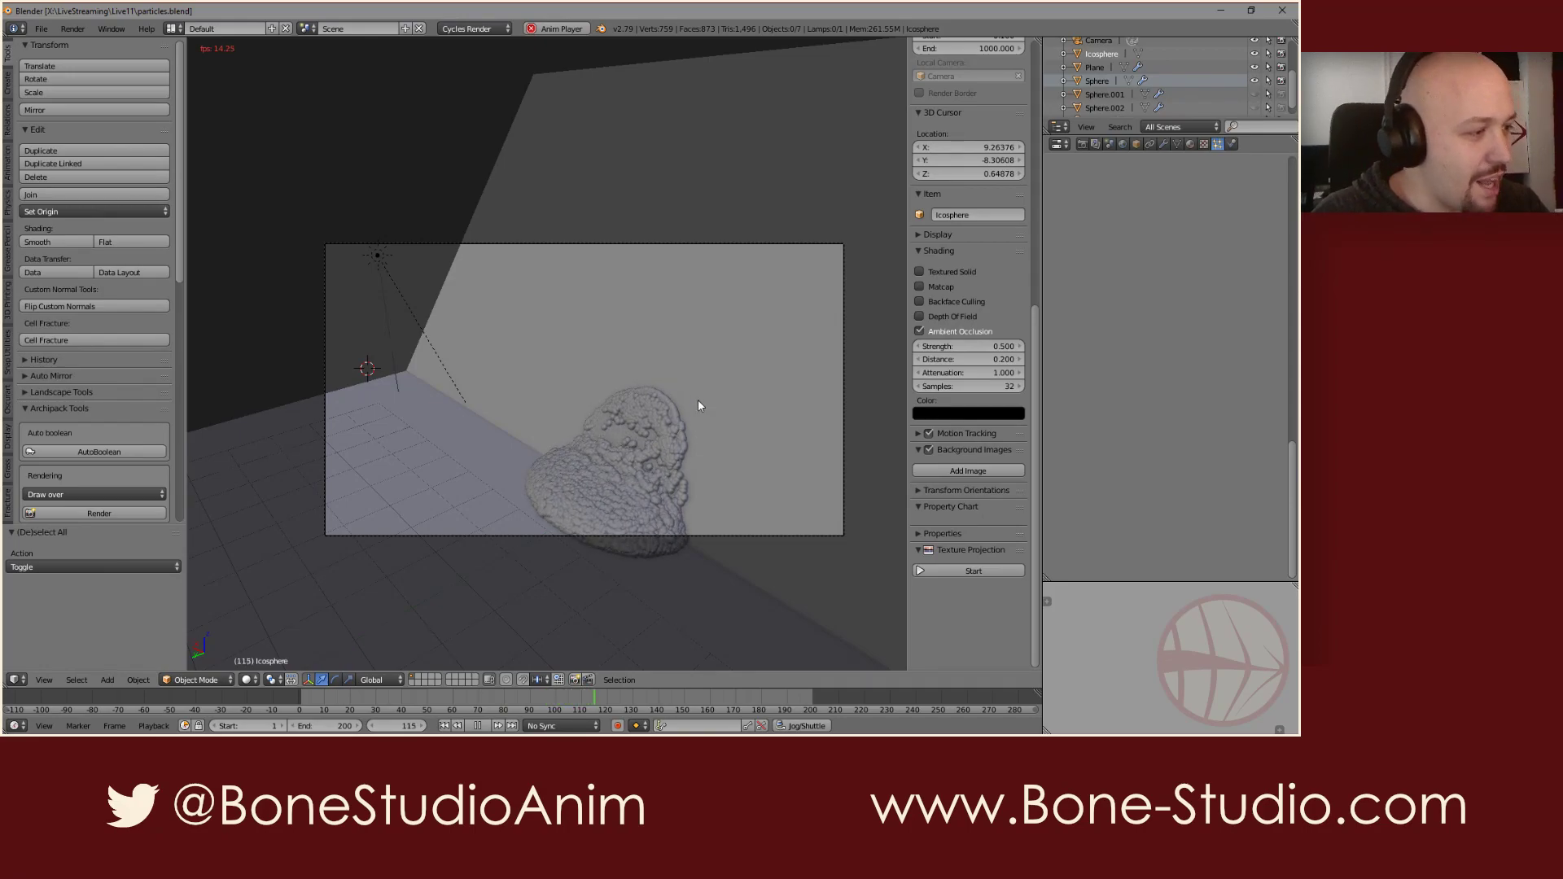
{"action": "key", "text": "alt+a"}
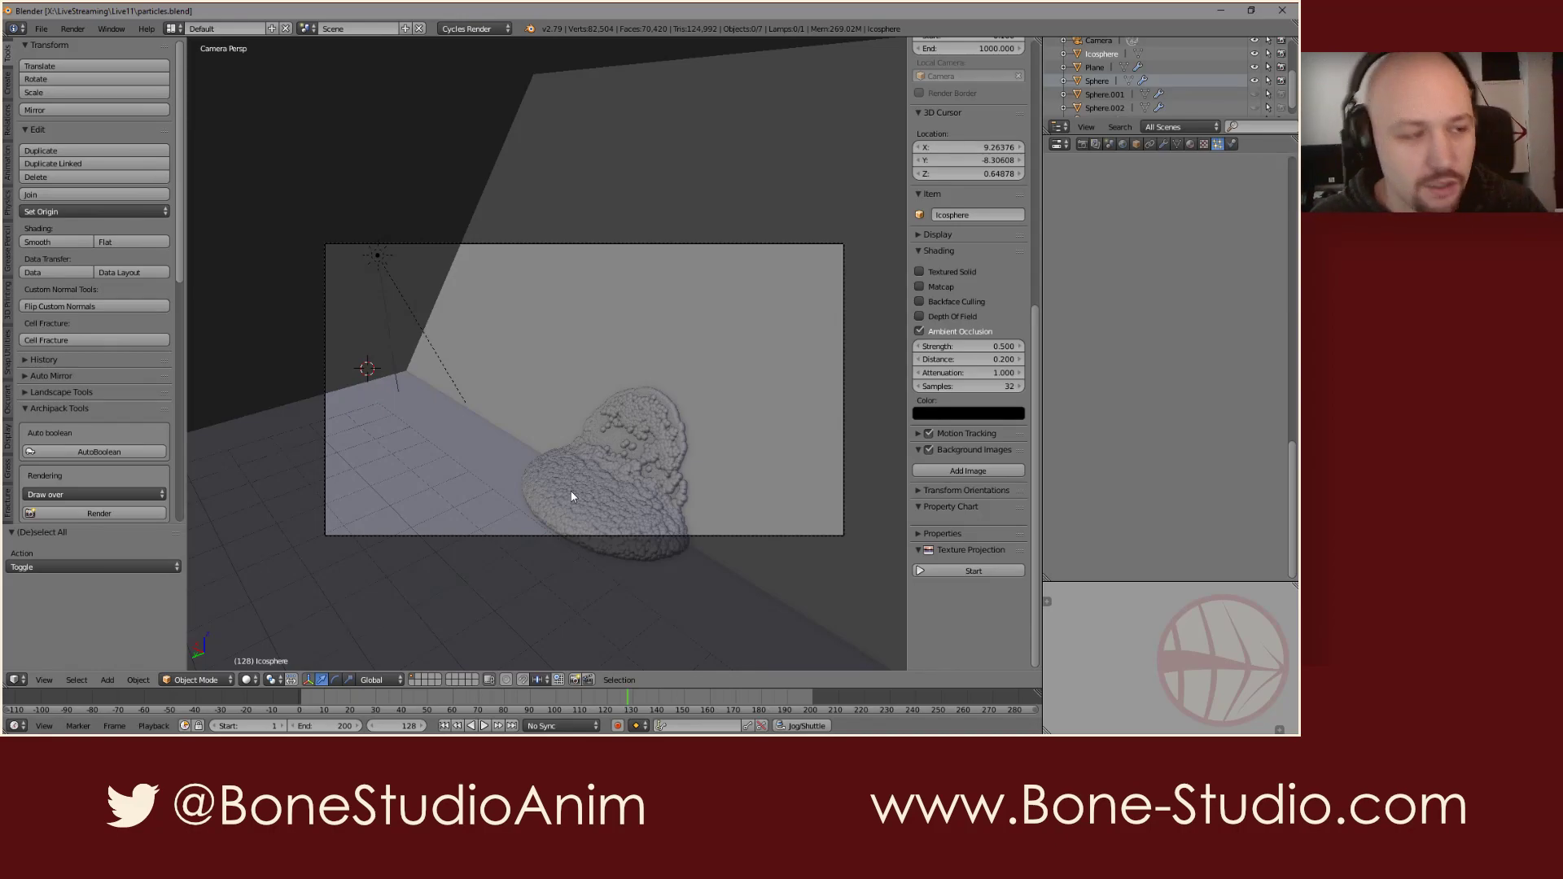
Step: Set the fluid emitter Sphere's particles to render as None and display as Point, and deselect everything
{"action": "right_click", "coordinate": [575, 486]}
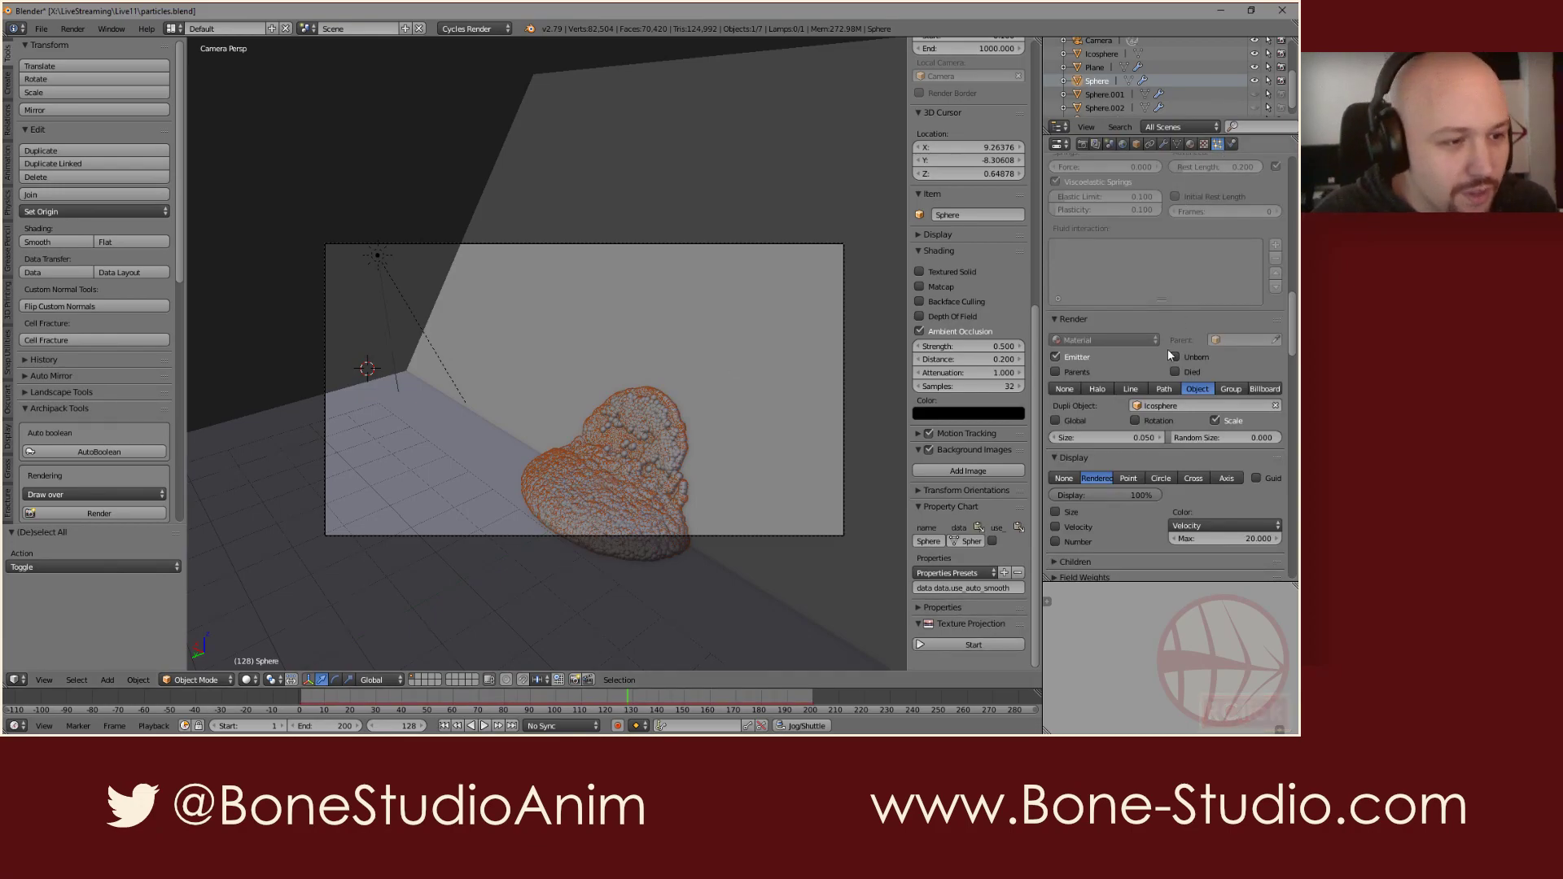
{"action": "scroll", "coordinate": [1236, 413], "scroll_direction": "up", "scroll_amount": 15}
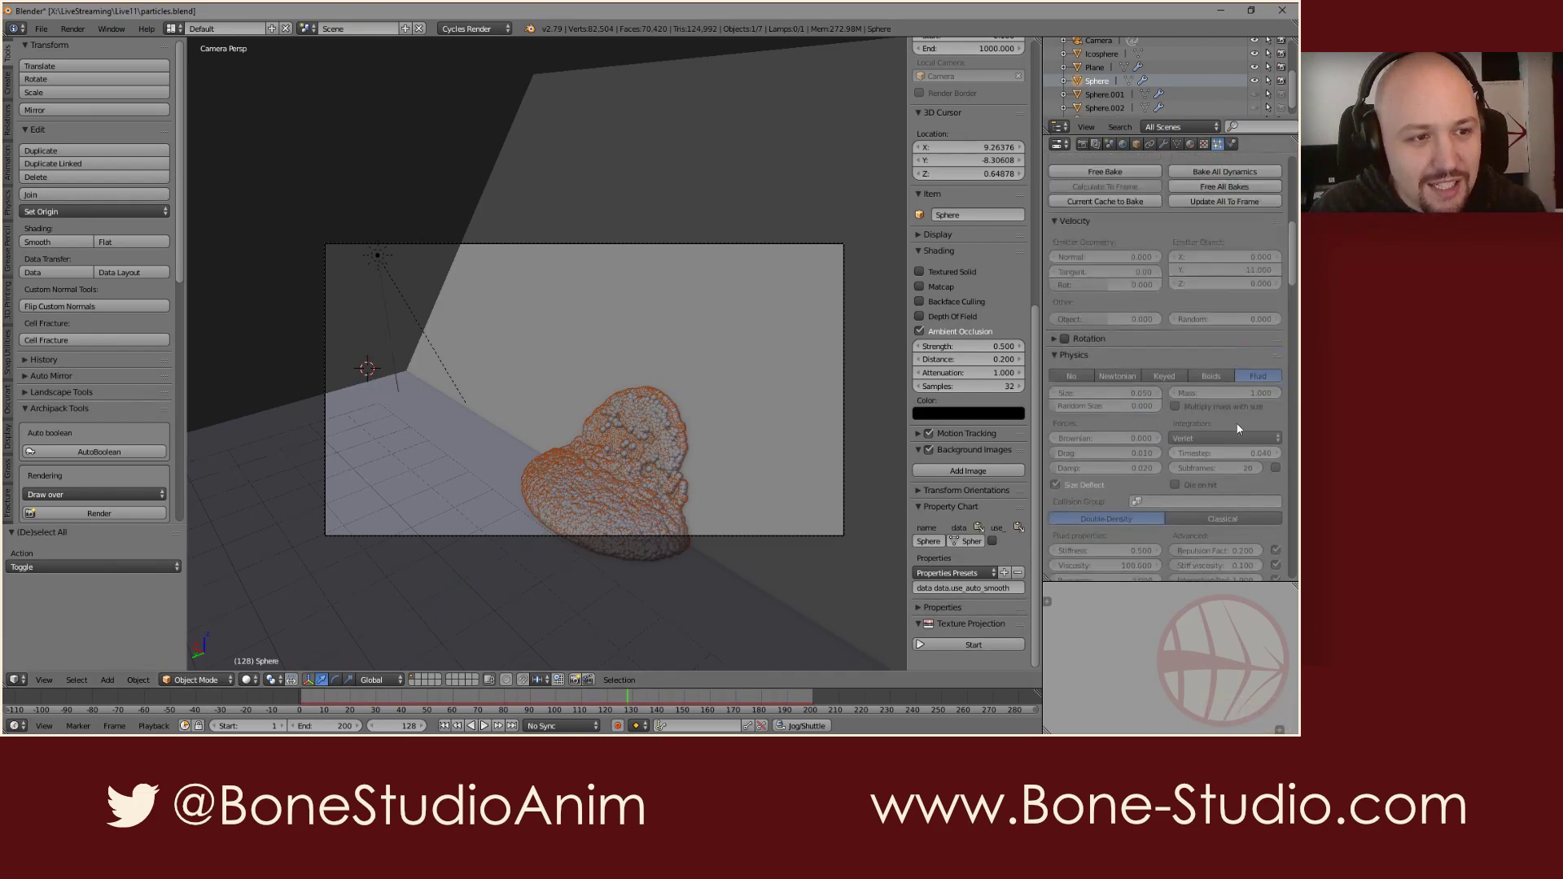
{"action": "scroll", "coordinate": [1237, 429], "scroll_direction": "up", "scroll_amount": 3}
{"action": "scroll", "coordinate": [1239, 389], "scroll_direction": "down", "scroll_amount": 10}
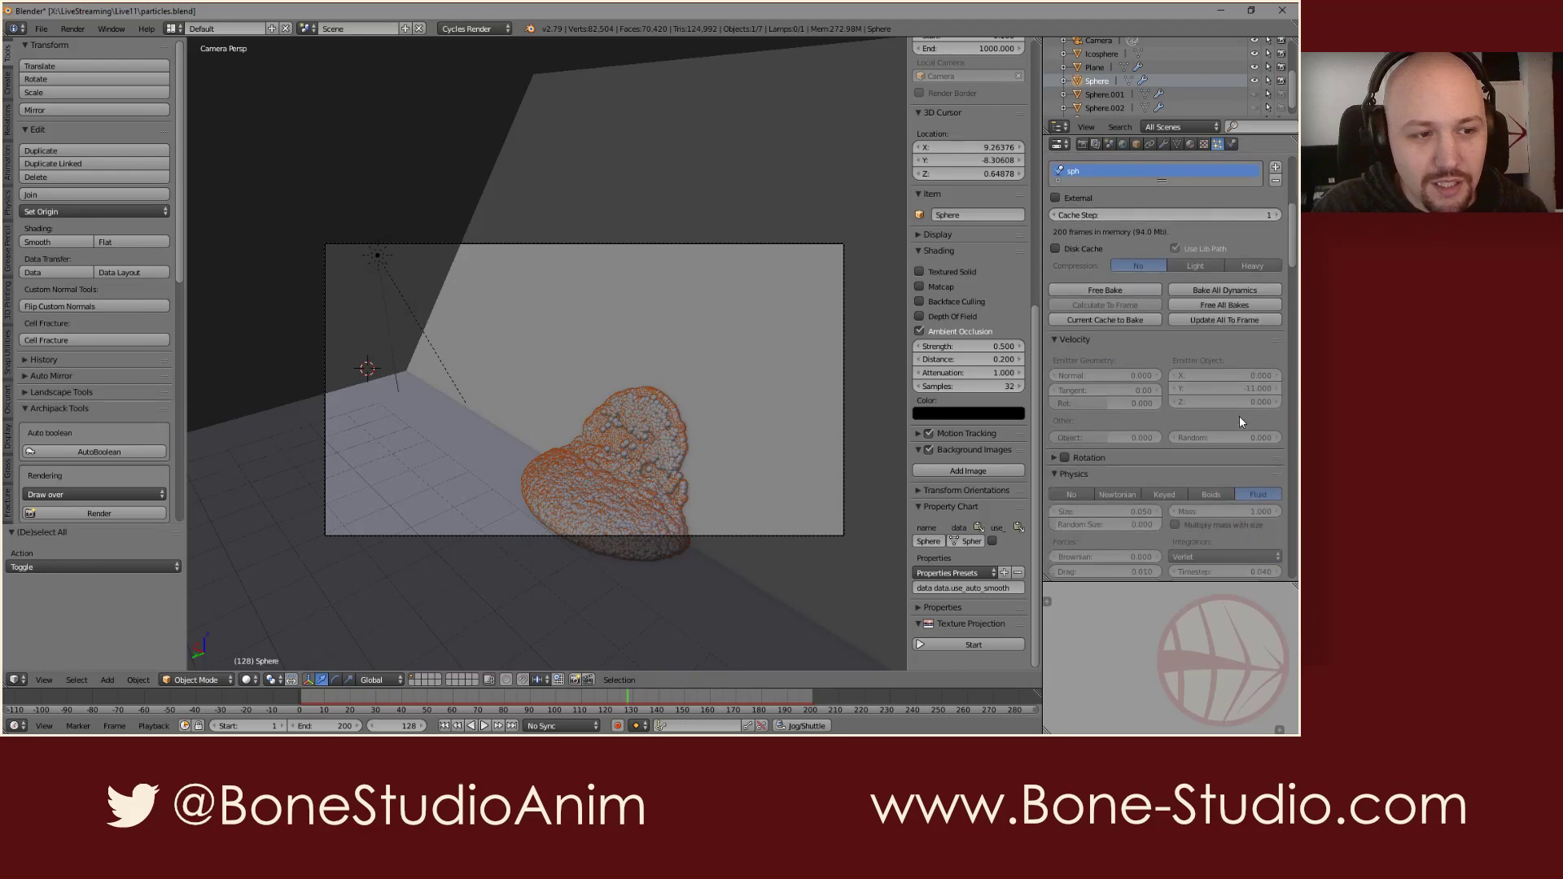
{"action": "scroll", "coordinate": [1180, 403], "scroll_direction": "down", "scroll_amount": 10}
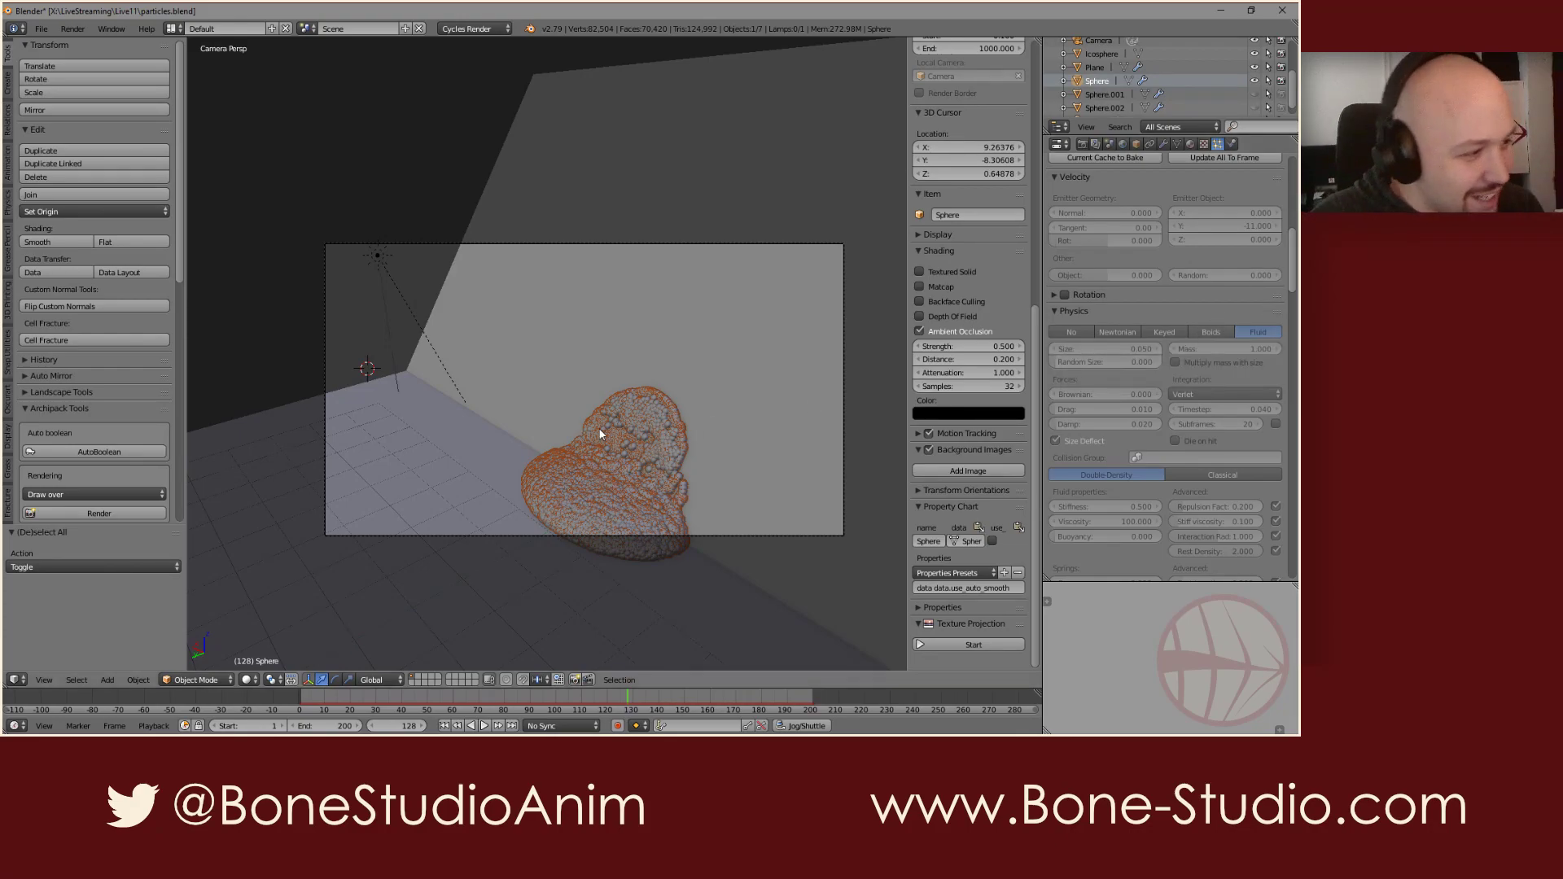
{"action": "scroll", "coordinate": [1213, 377], "scroll_direction": "down", "scroll_amount": 10}
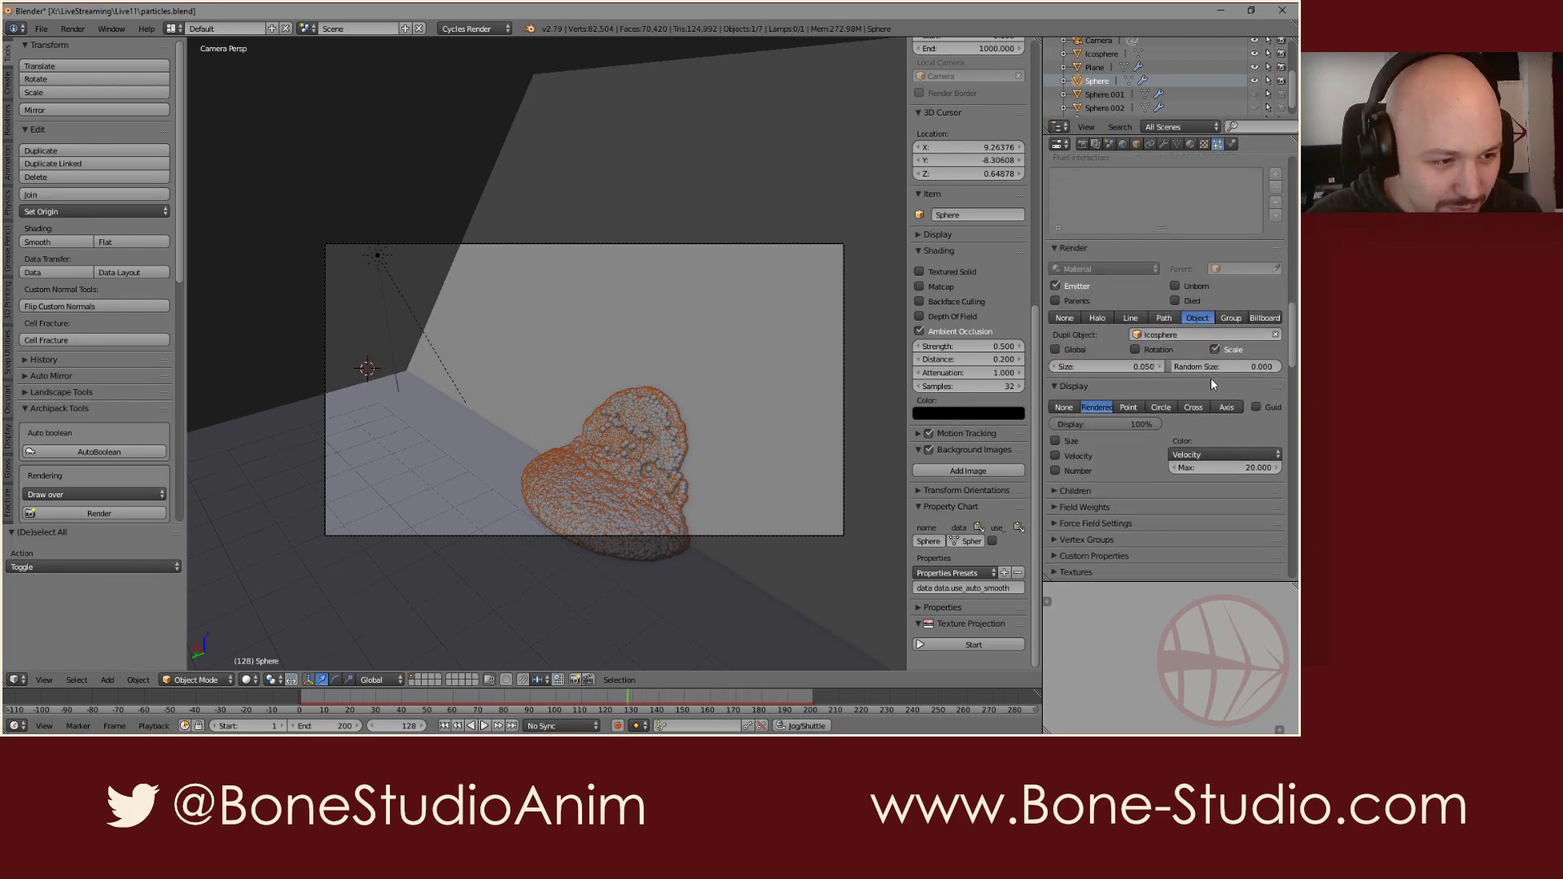
{"action": "left_click", "coordinate": [1072, 317]}
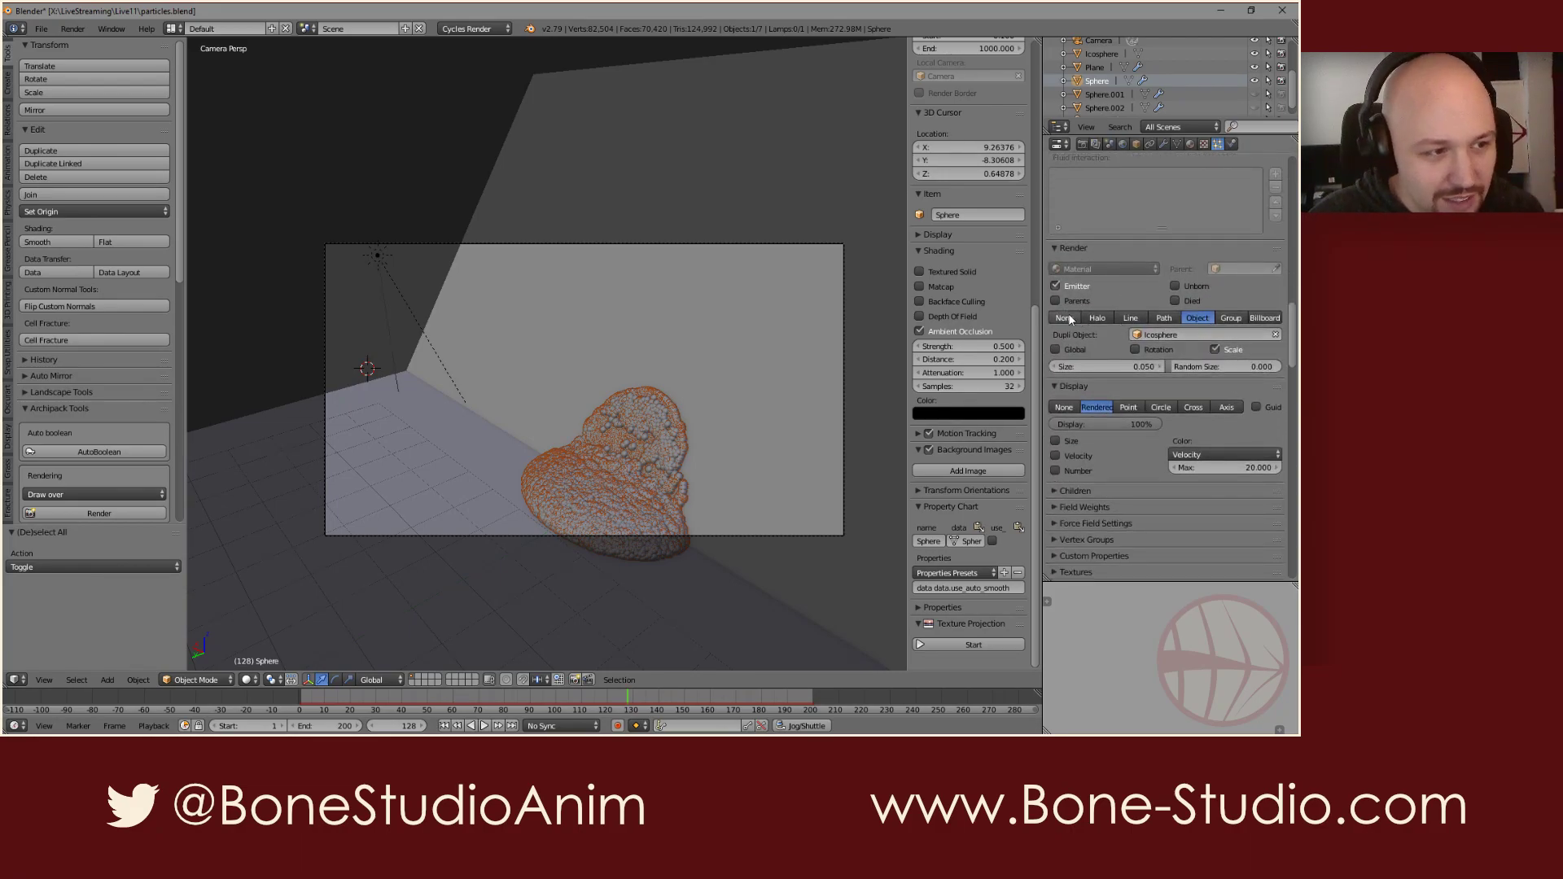
{"action": "left_click", "coordinate": [1128, 361]}
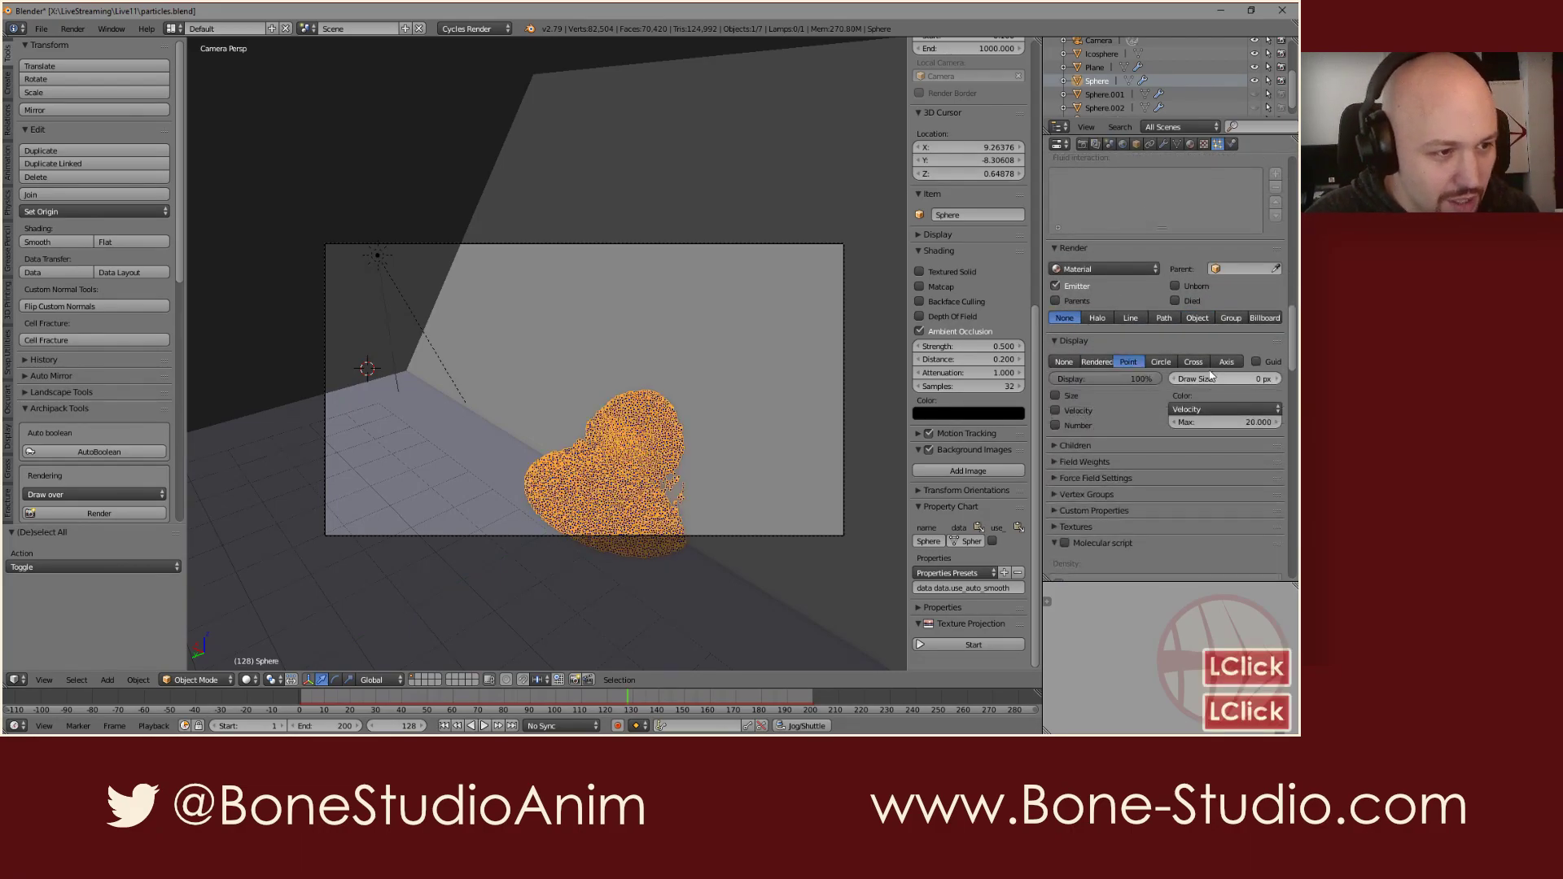
{"action": "key", "text": "a"}
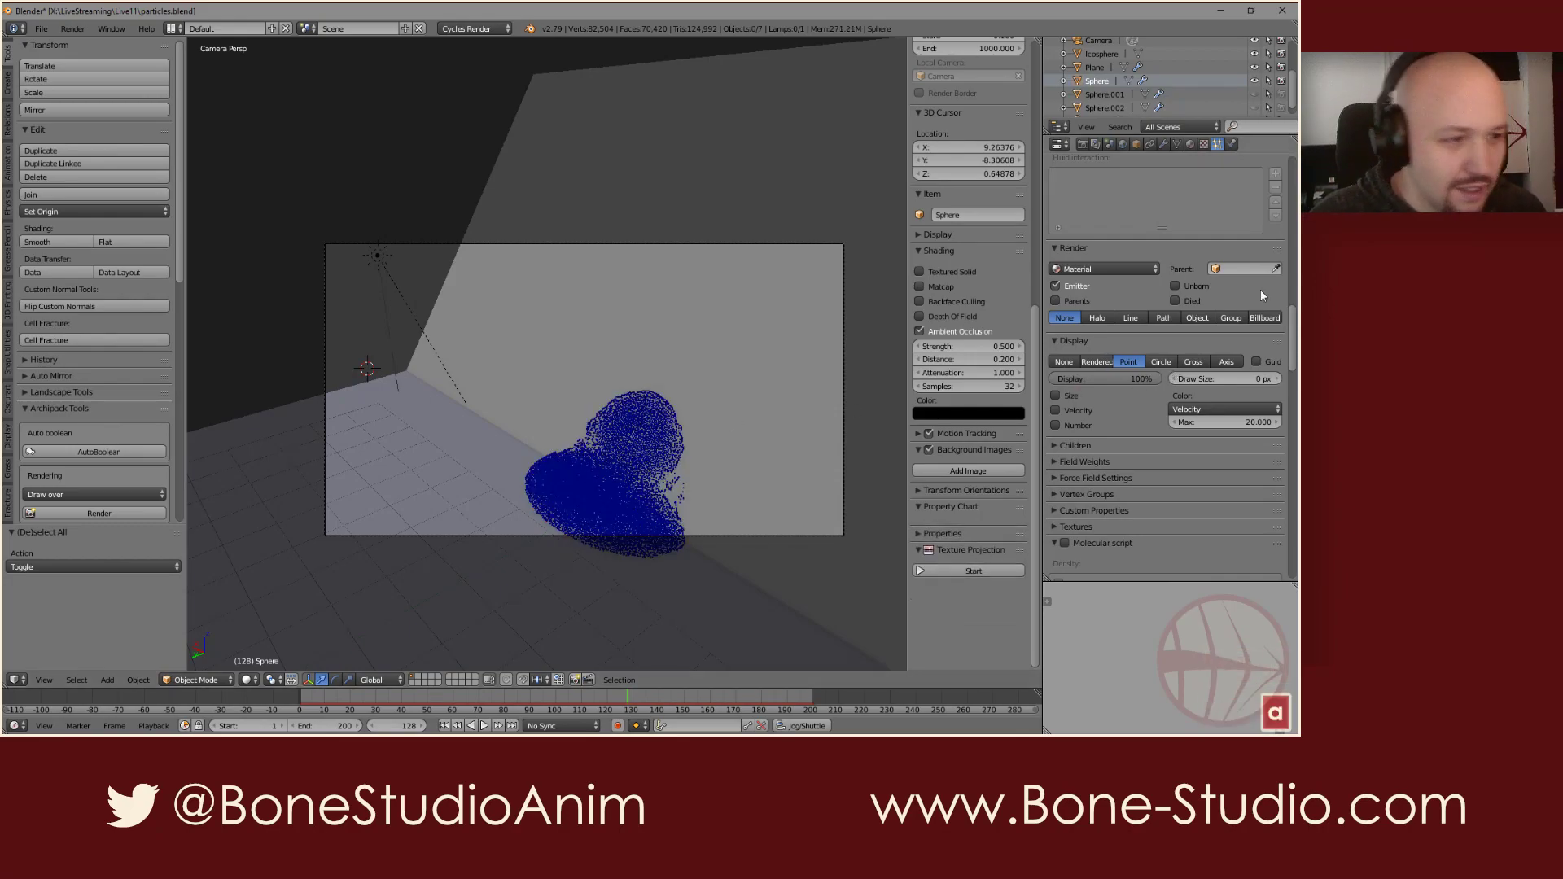
Step: Play the point-particle simulation from the first frame, rewind it, and move the timeline to frame 54
{"action": "key", "text": "shift+Left"}
{"action": "key", "text": "alt+a"}
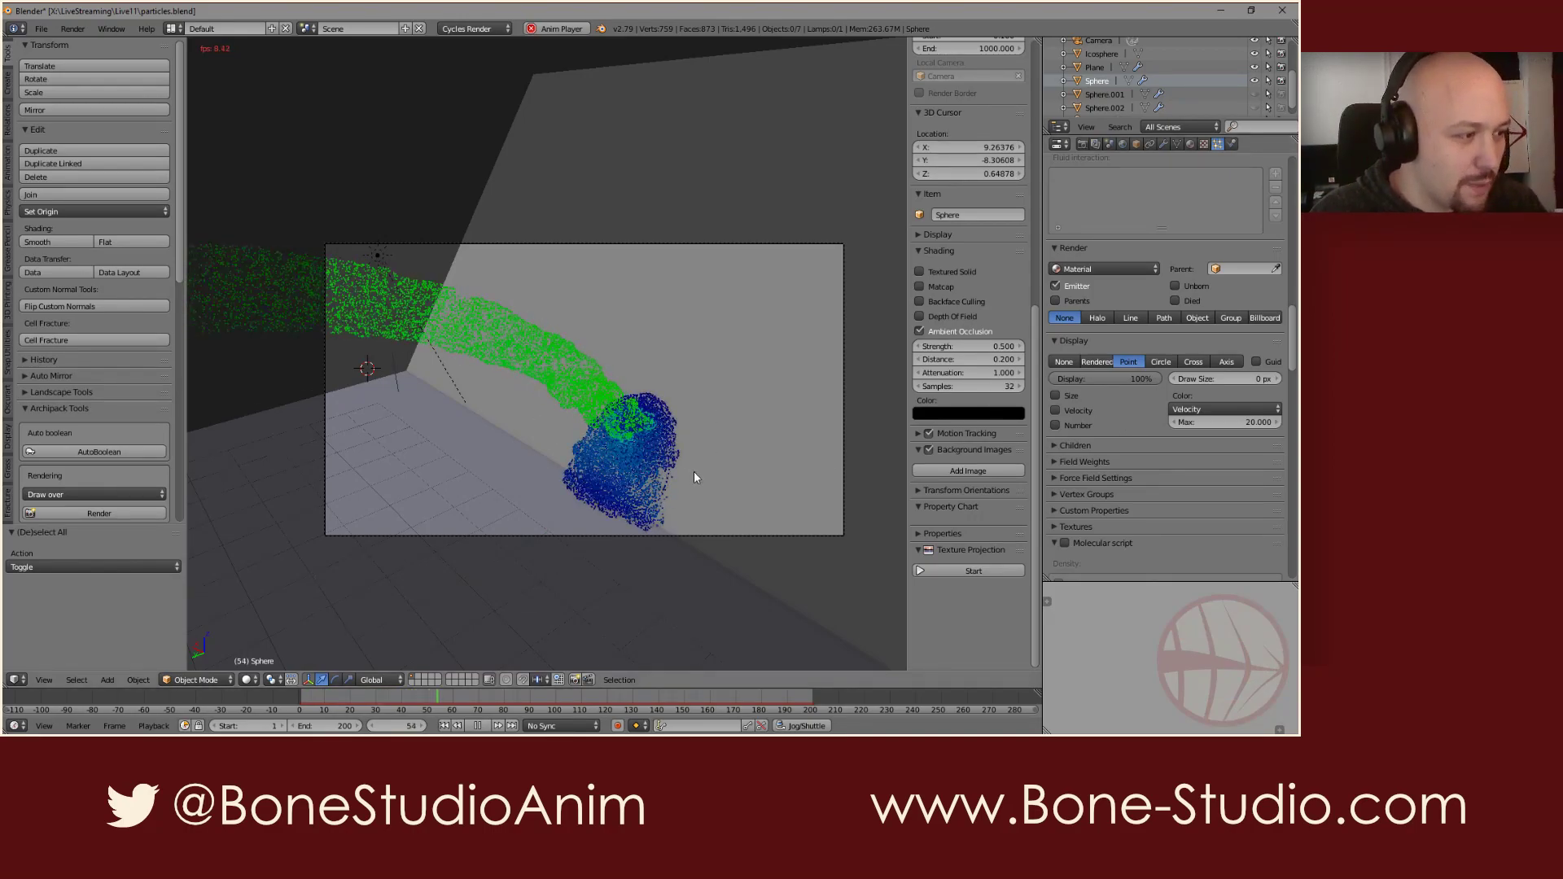
{"action": "key", "text": "alt+a"}
{"action": "key", "text": "shift+Left"}
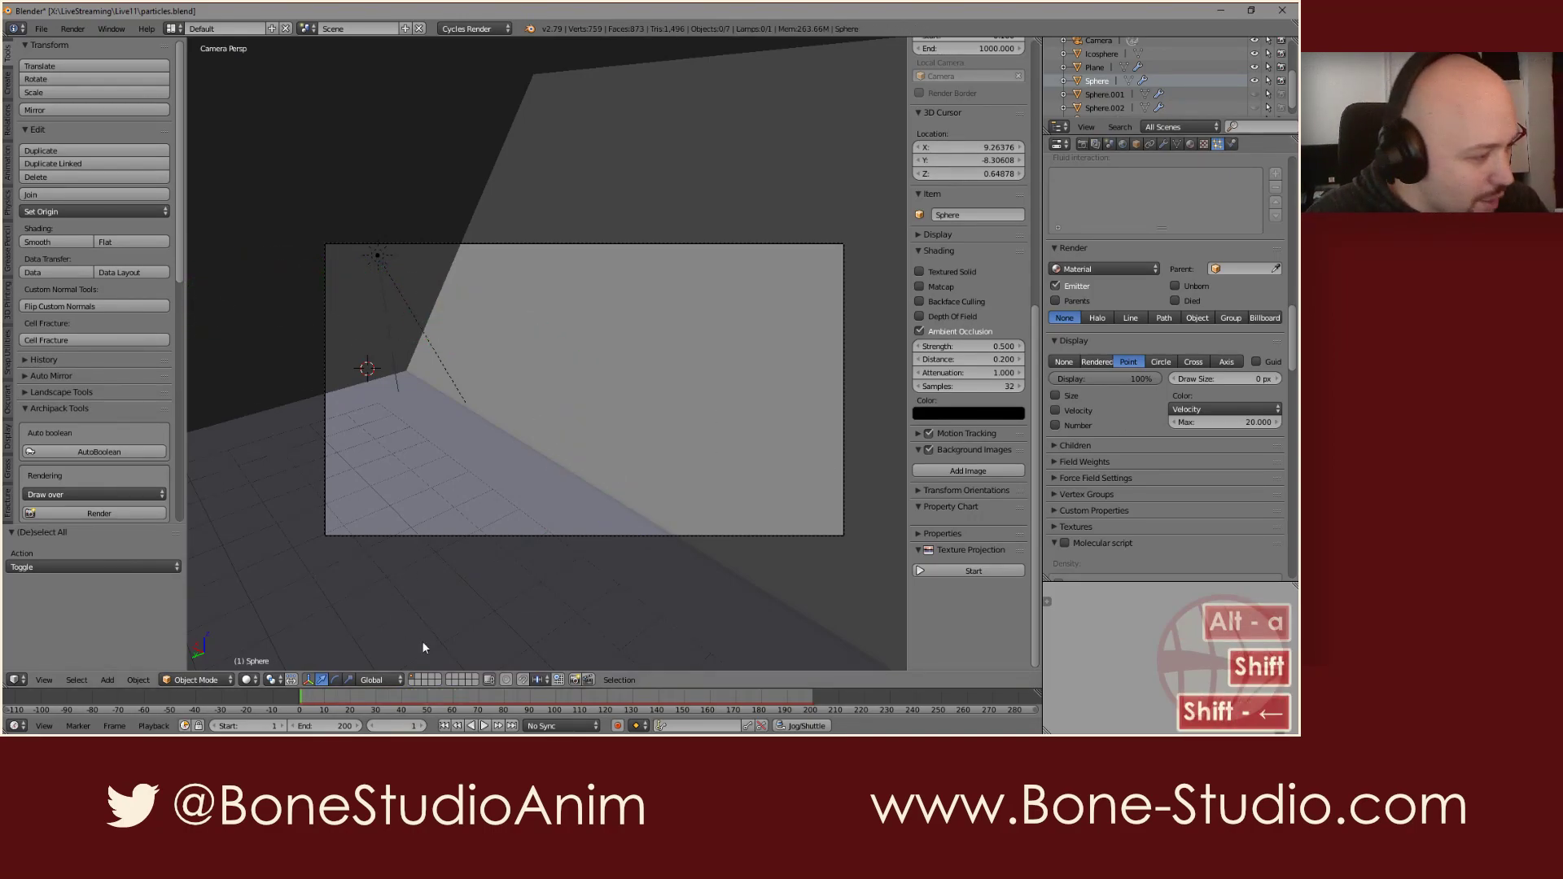
{"action": "left_click", "coordinate": [505, 701]}
{"action": "left_click_drag", "start_coordinate": [504, 700], "coordinate": [430, 692]}
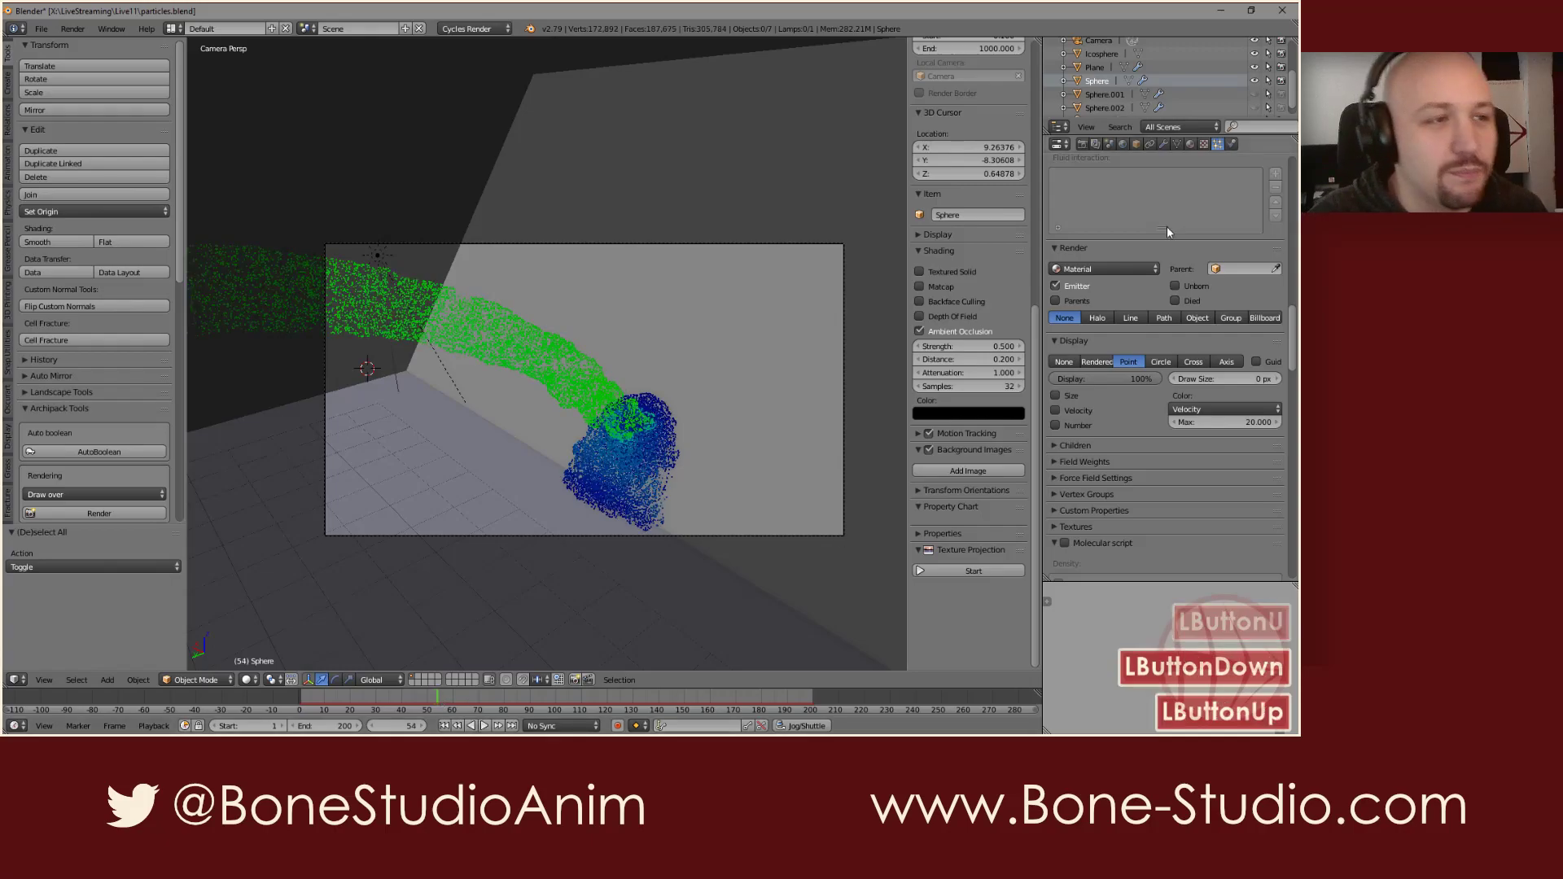
Step: Preview the Sphere's Remesh modifier in Metaball mode in the viewport and turn its viewport display off again
{"action": "left_click", "coordinate": [1164, 145]}
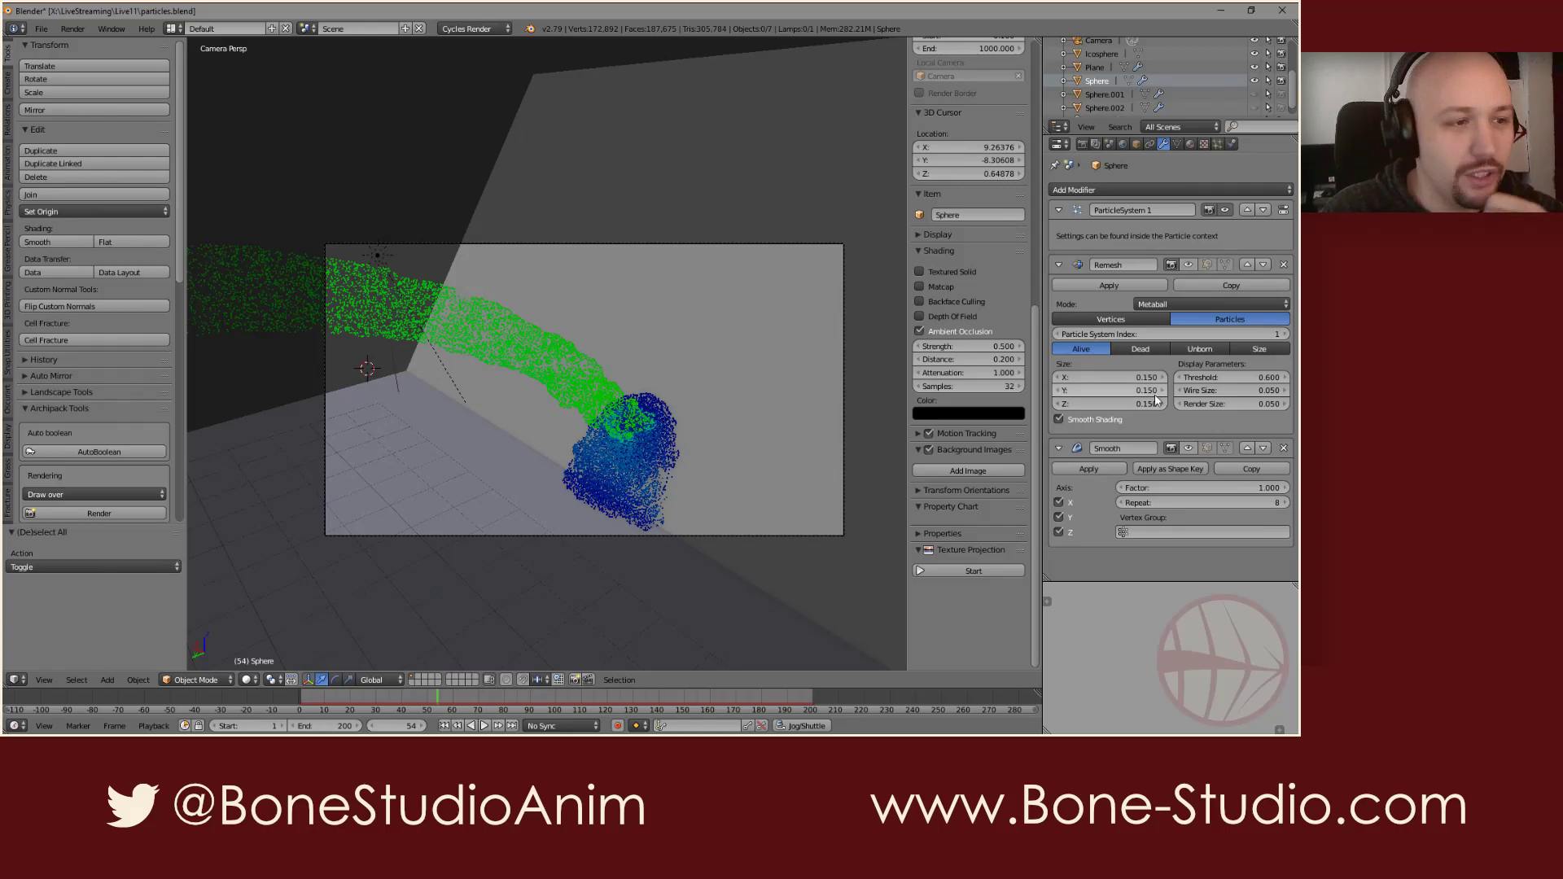
{"action": "left_click", "coordinate": [1162, 301]}
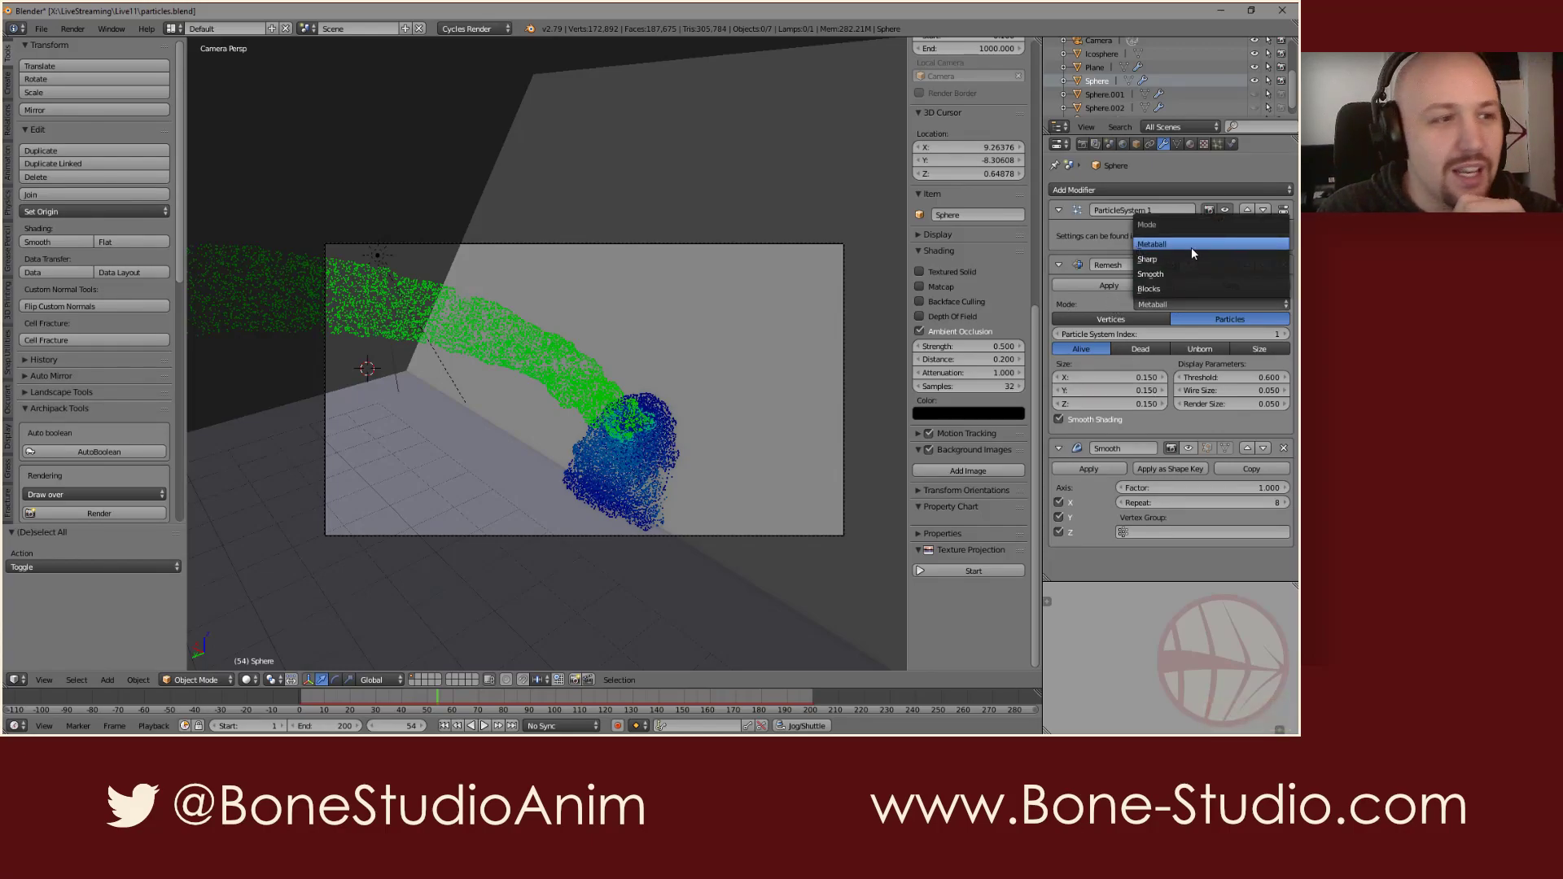
{"action": "left_click", "coordinate": [1148, 244]}
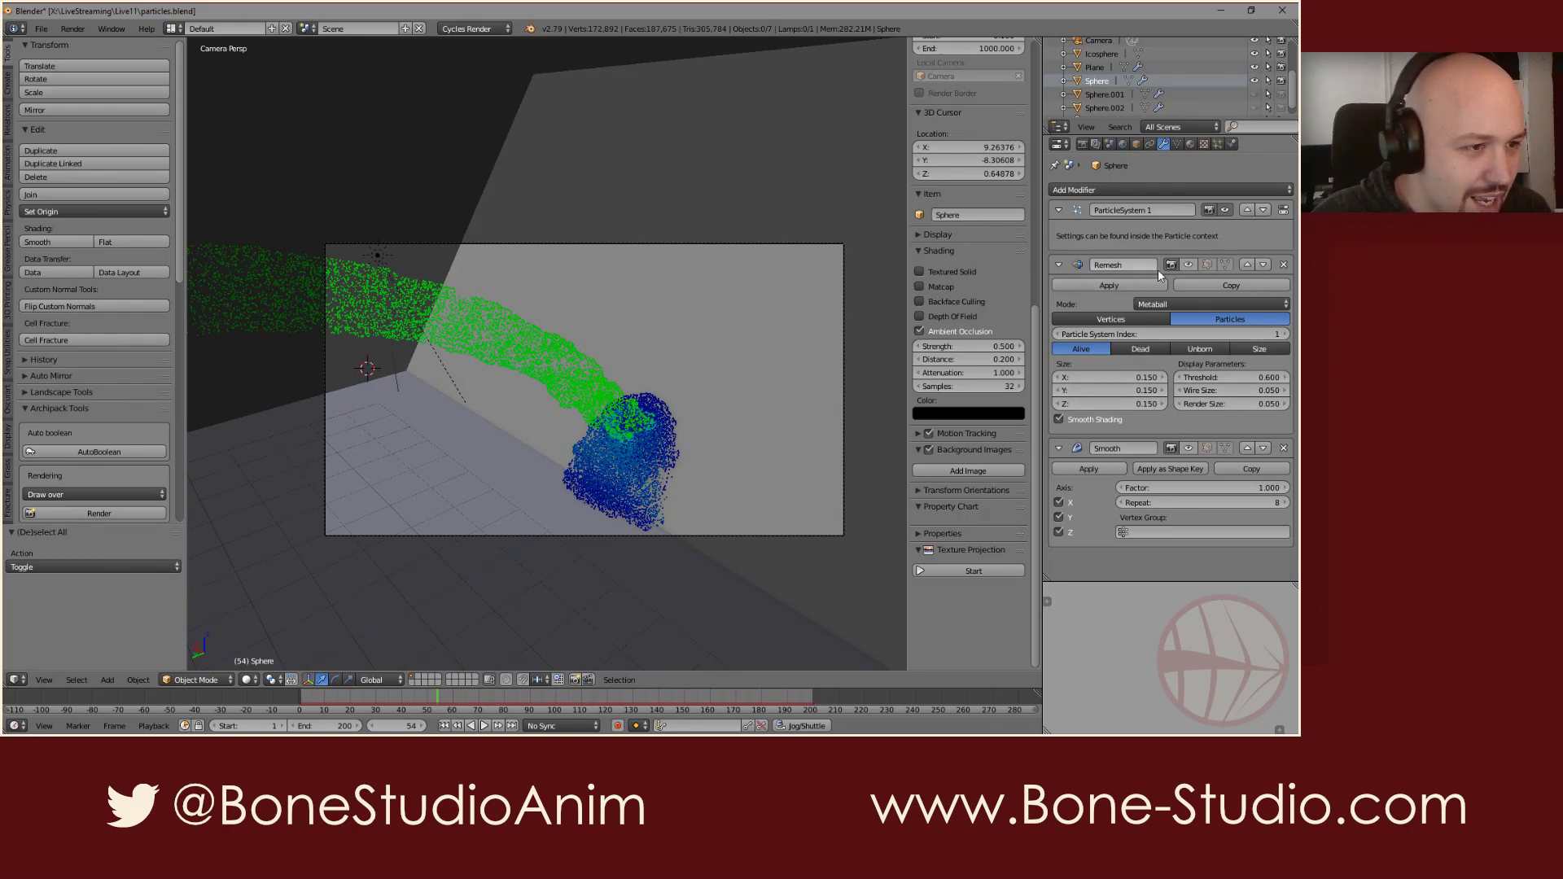
{"action": "left_click", "coordinate": [1190, 264]}
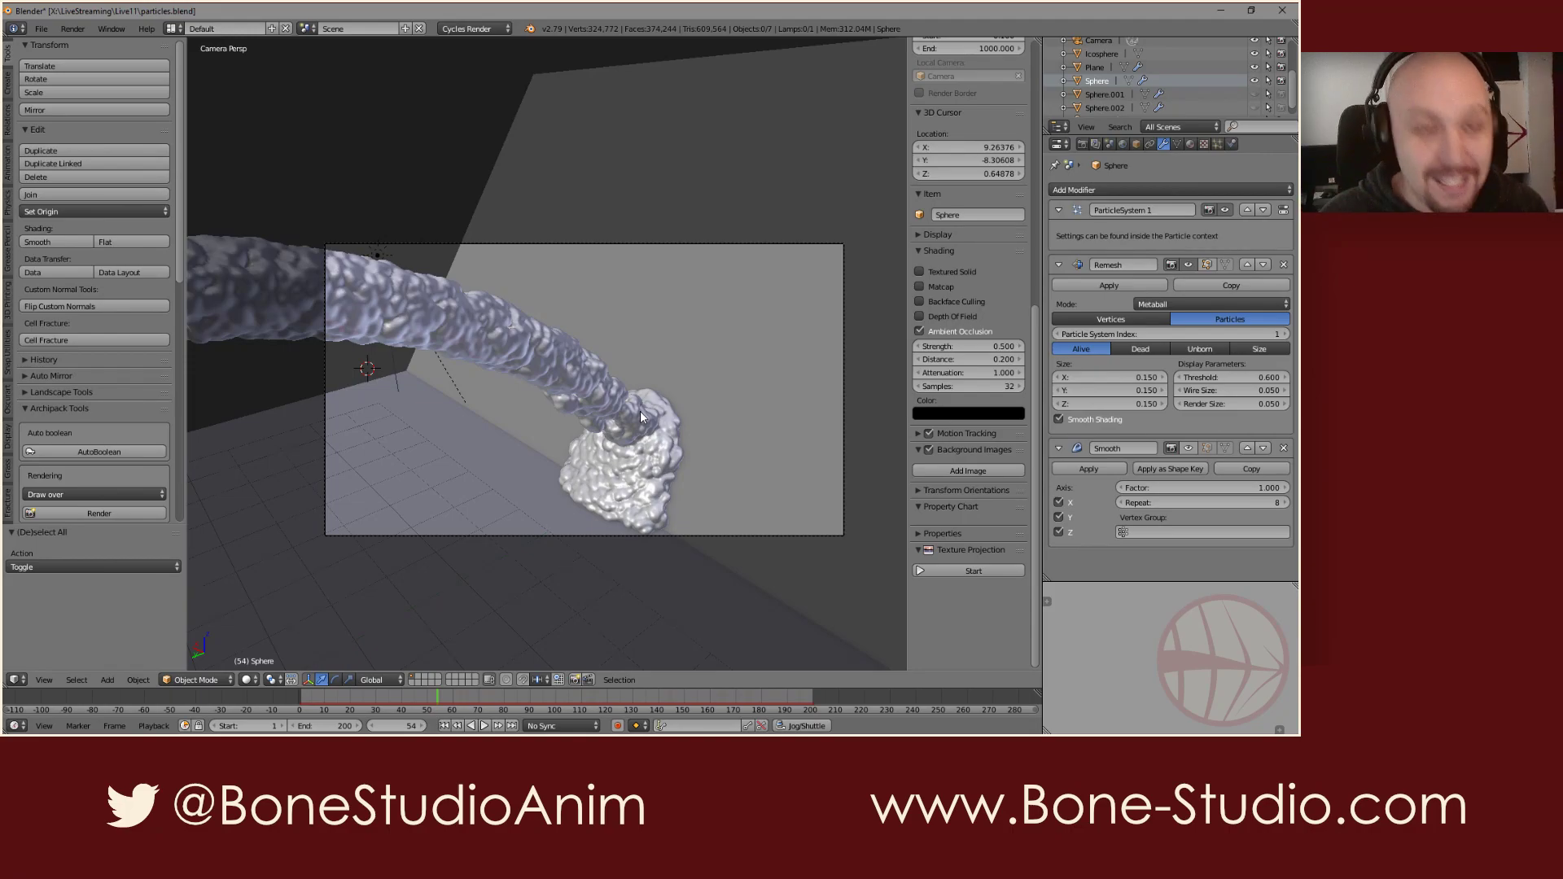
{"action": "right_click", "coordinate": [603, 467]}
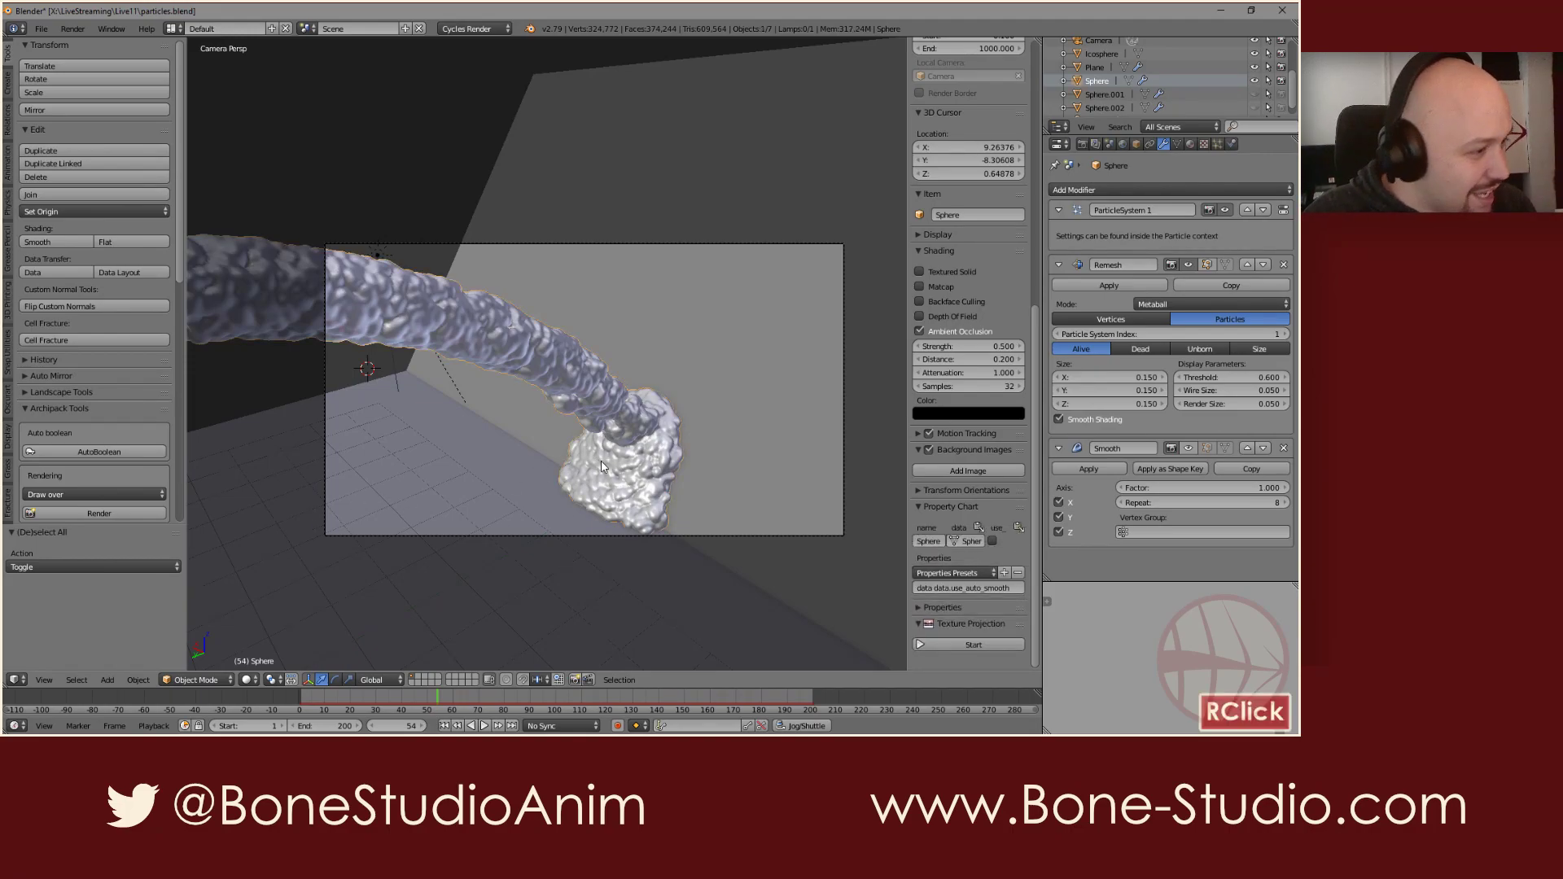
{"action": "left_click", "coordinate": [1188, 264]}
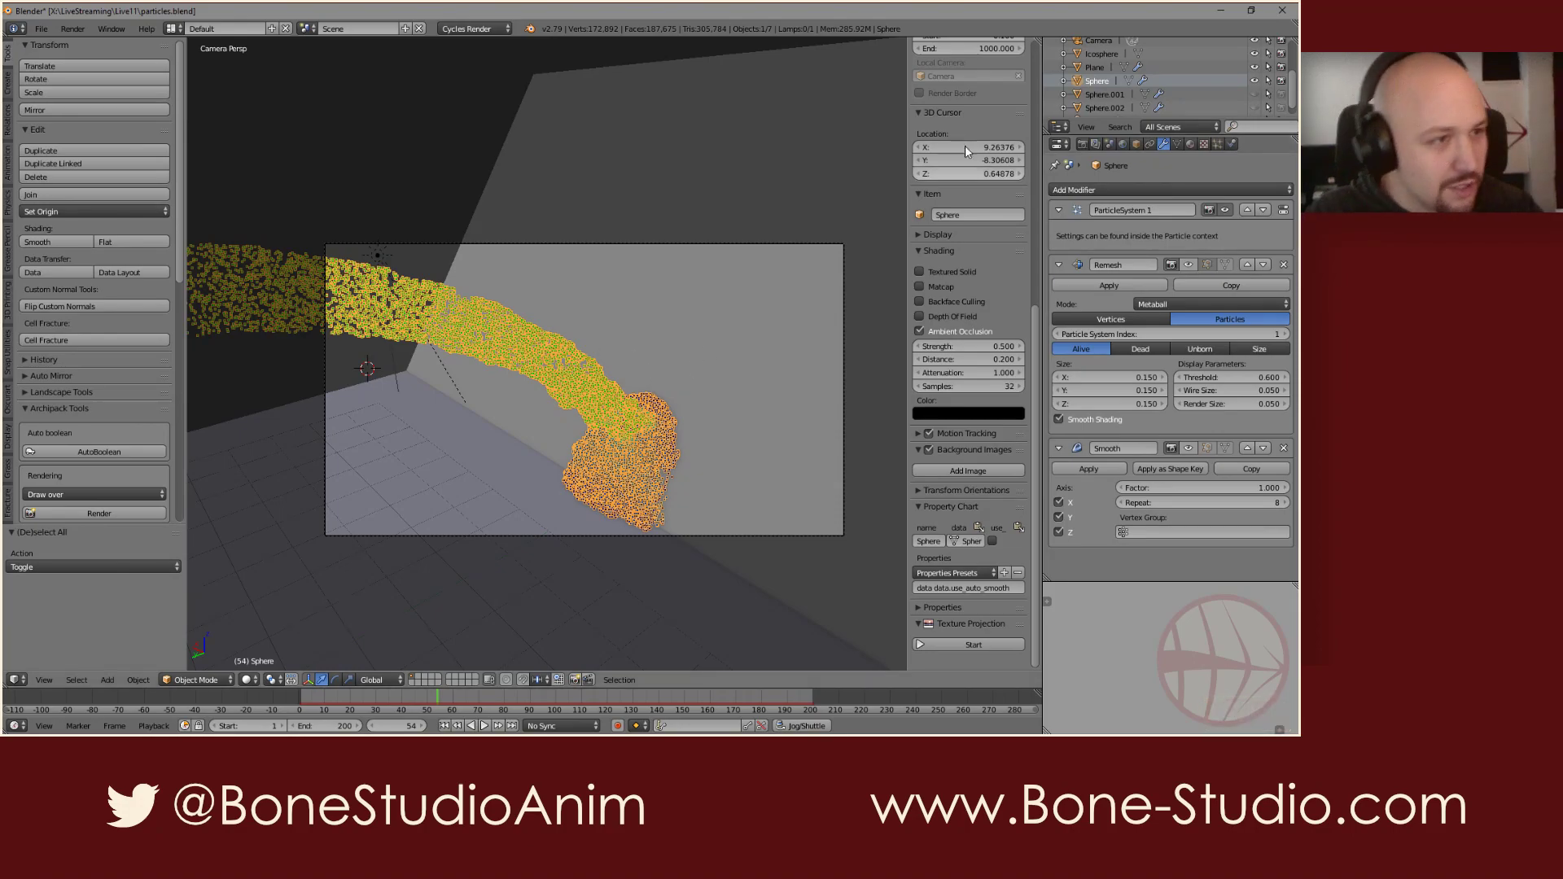
Step: Hide the Sphere emitter, show the meshed fluid object, play it from the first frame, and hide it again
{"action": "left_click", "coordinate": [1254, 80]}
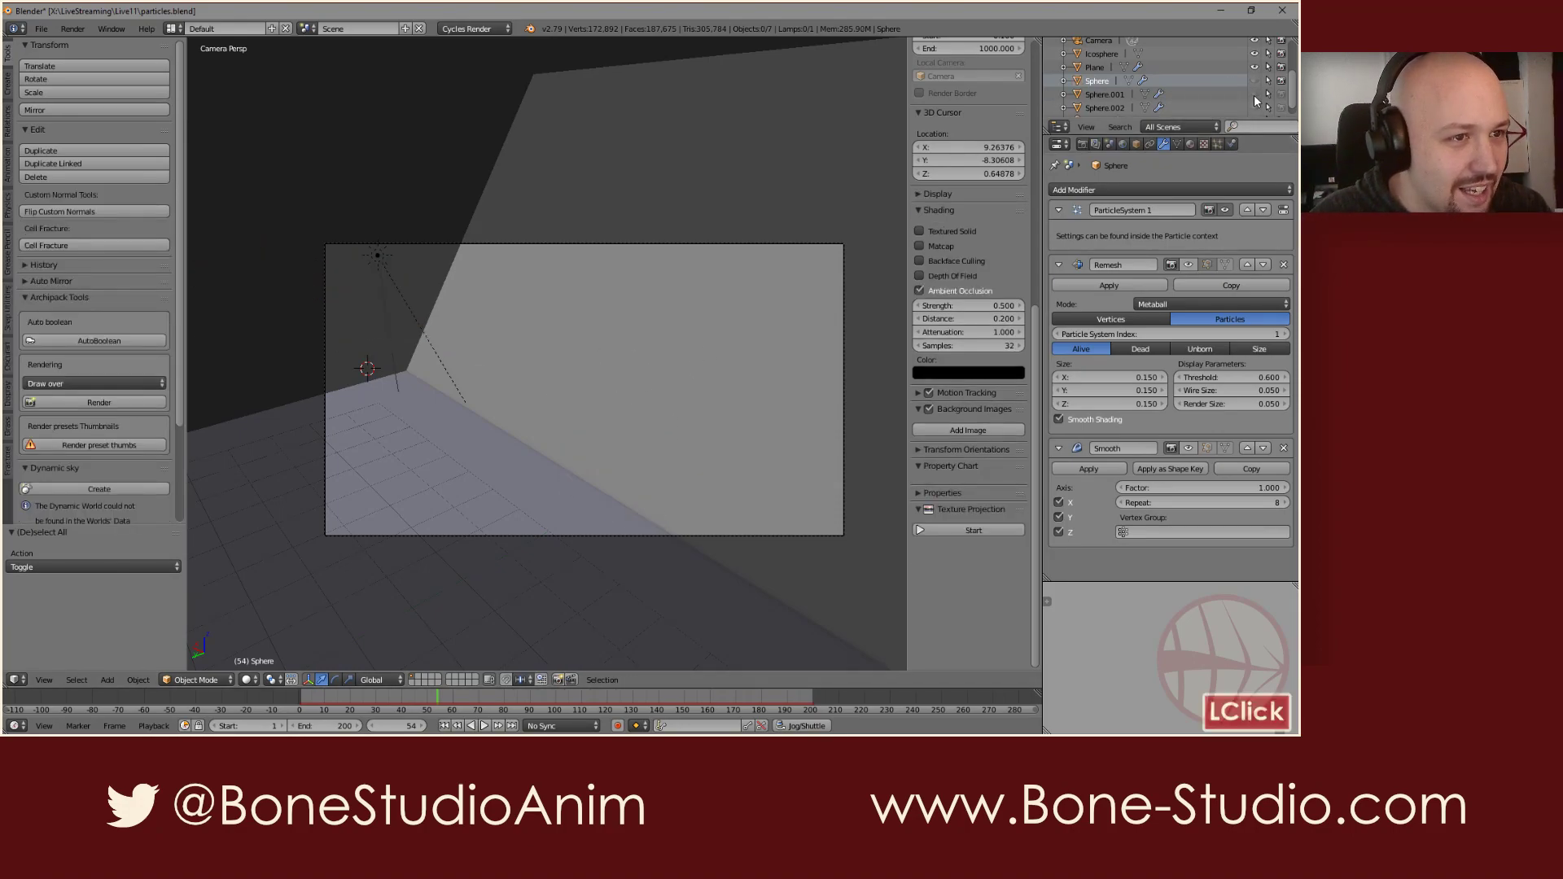
{"action": "double_click", "coordinate": [1255, 96]}
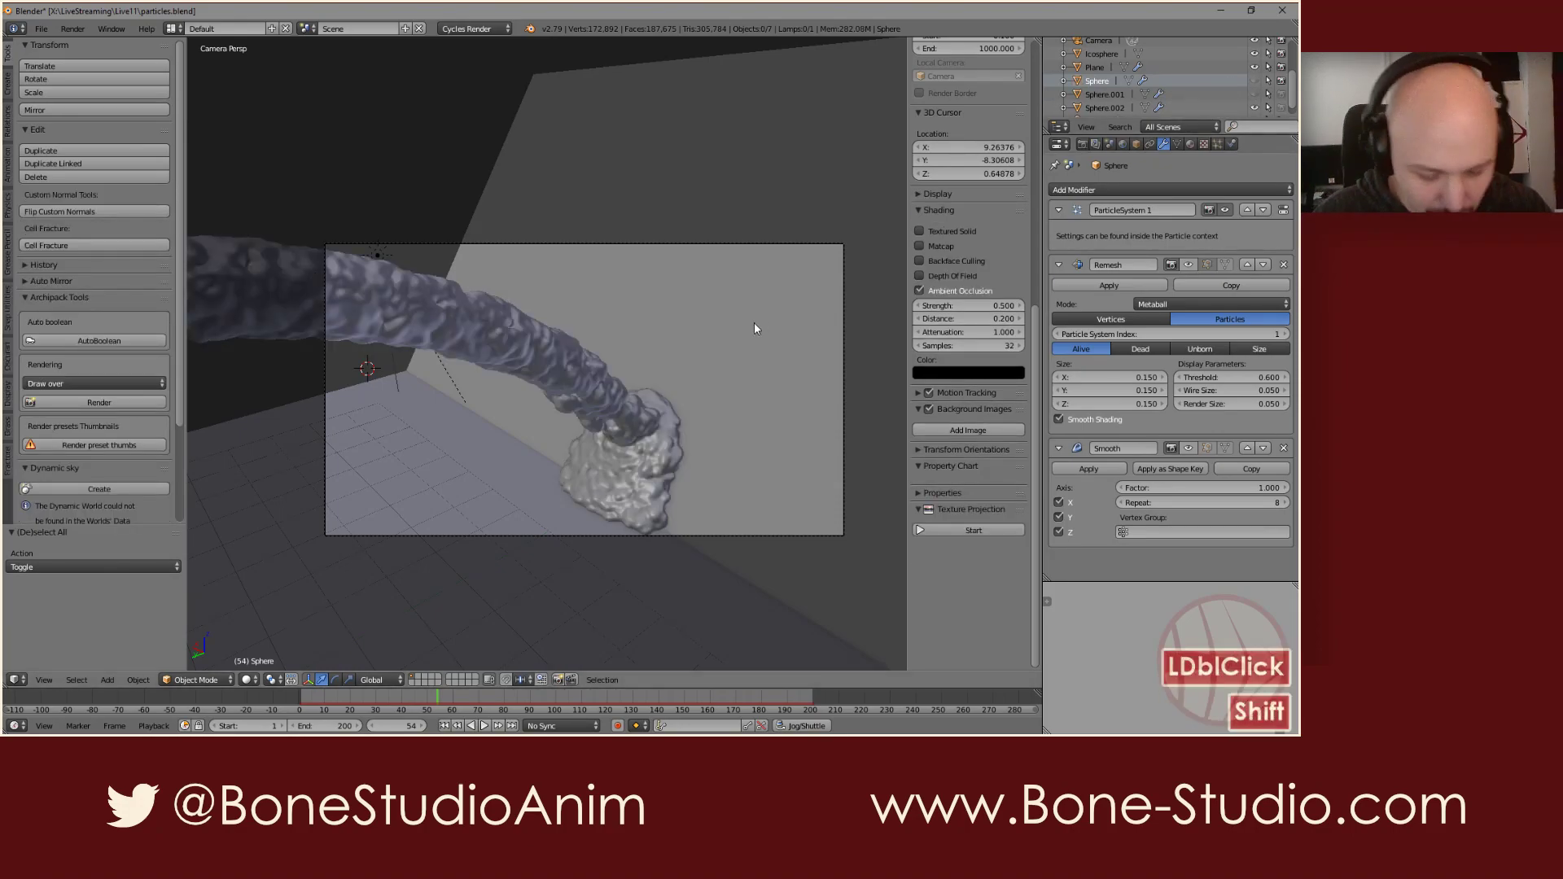
{"action": "key", "text": "shift+Left"}
{"action": "key", "text": "alt+a"}
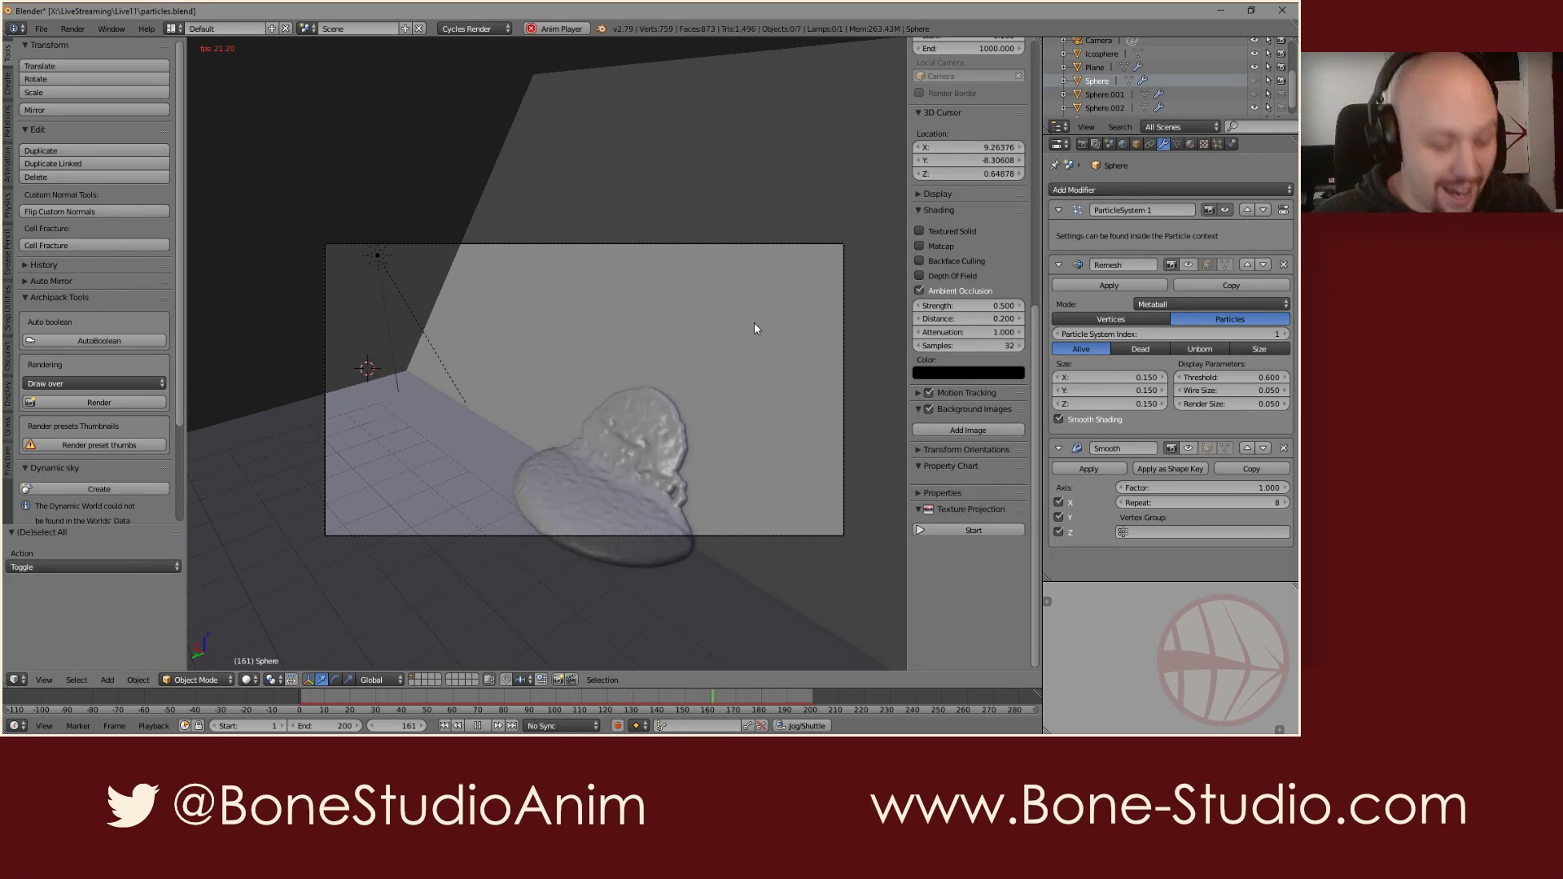
{"action": "key", "text": "alt+a"}
{"action": "key", "text": "shift+Left"}
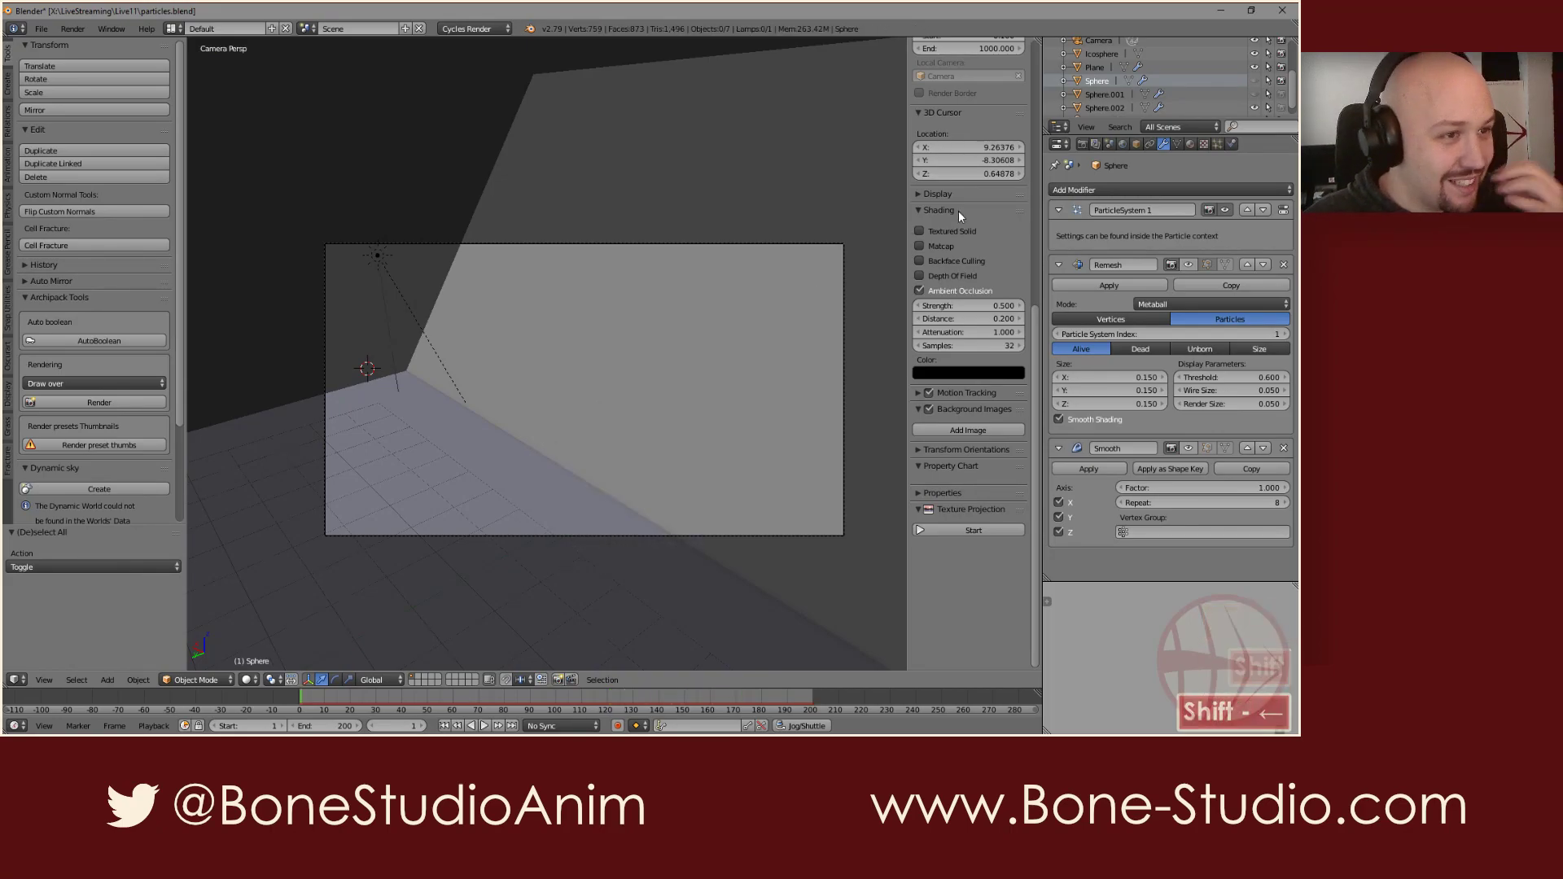
{"action": "left_click", "coordinate": [1252, 108]}
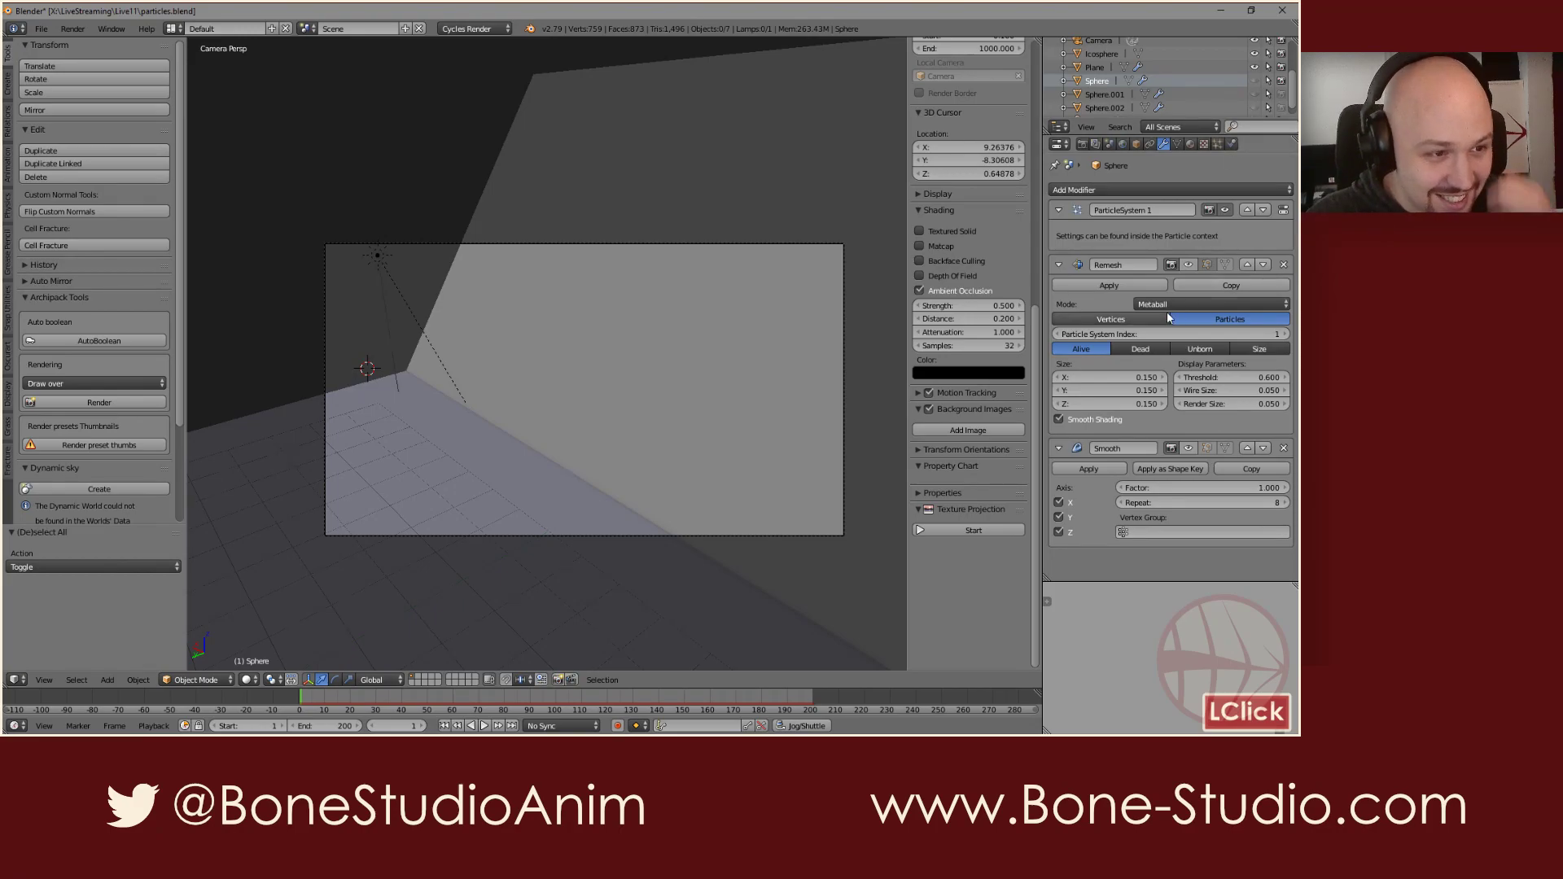
Step: Turn on the Sphere's Remesh modifier in the viewport and move the timeline to frame 128
{"action": "left_click", "coordinate": [1190, 267]}
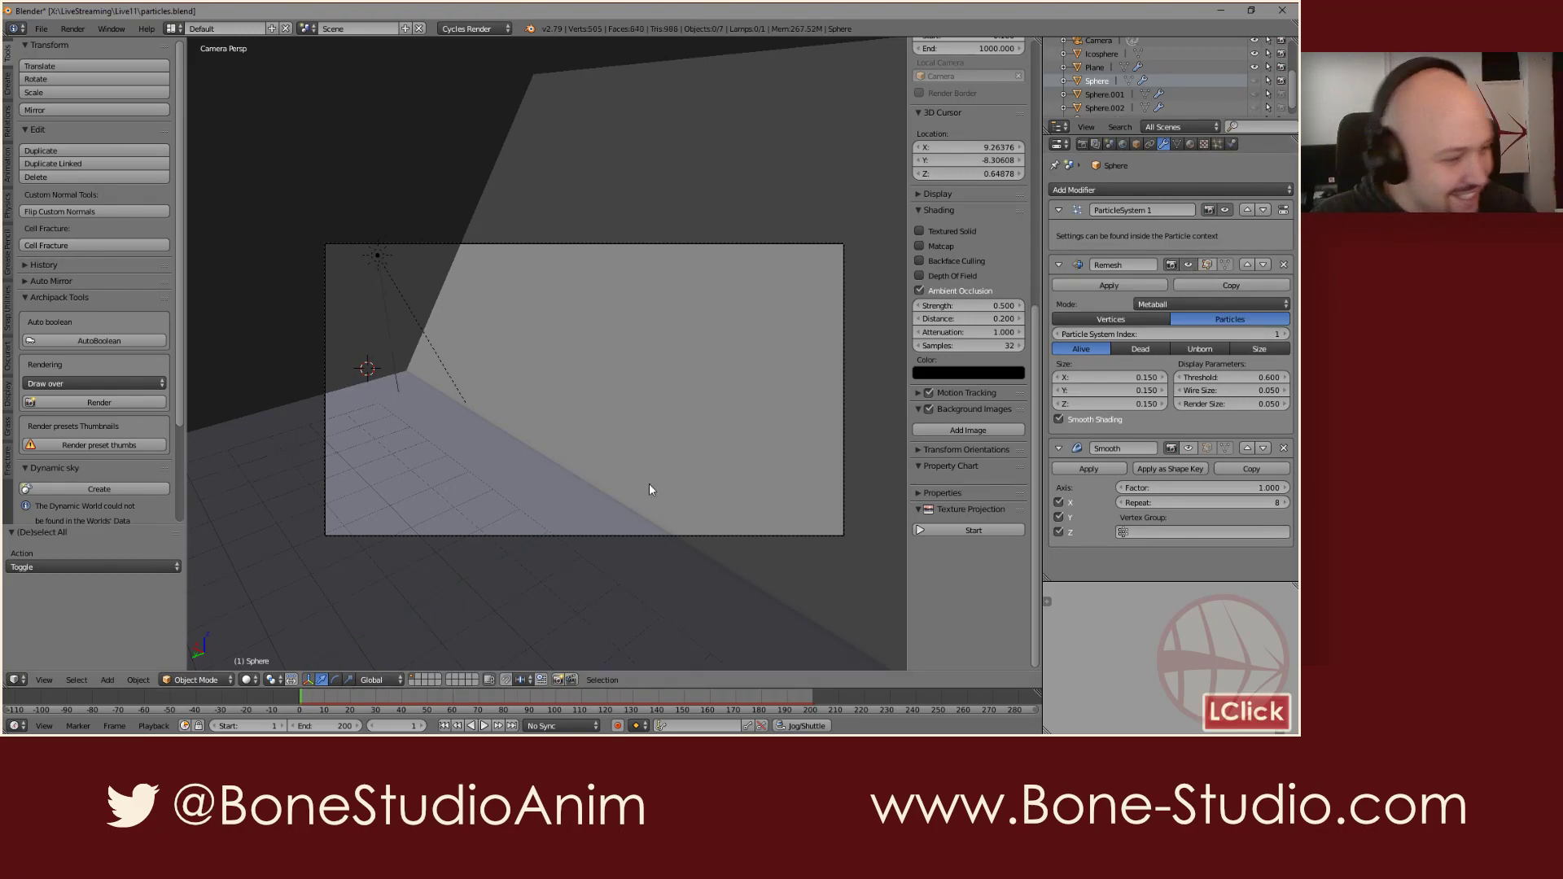
{"action": "left_click", "coordinate": [627, 696]}
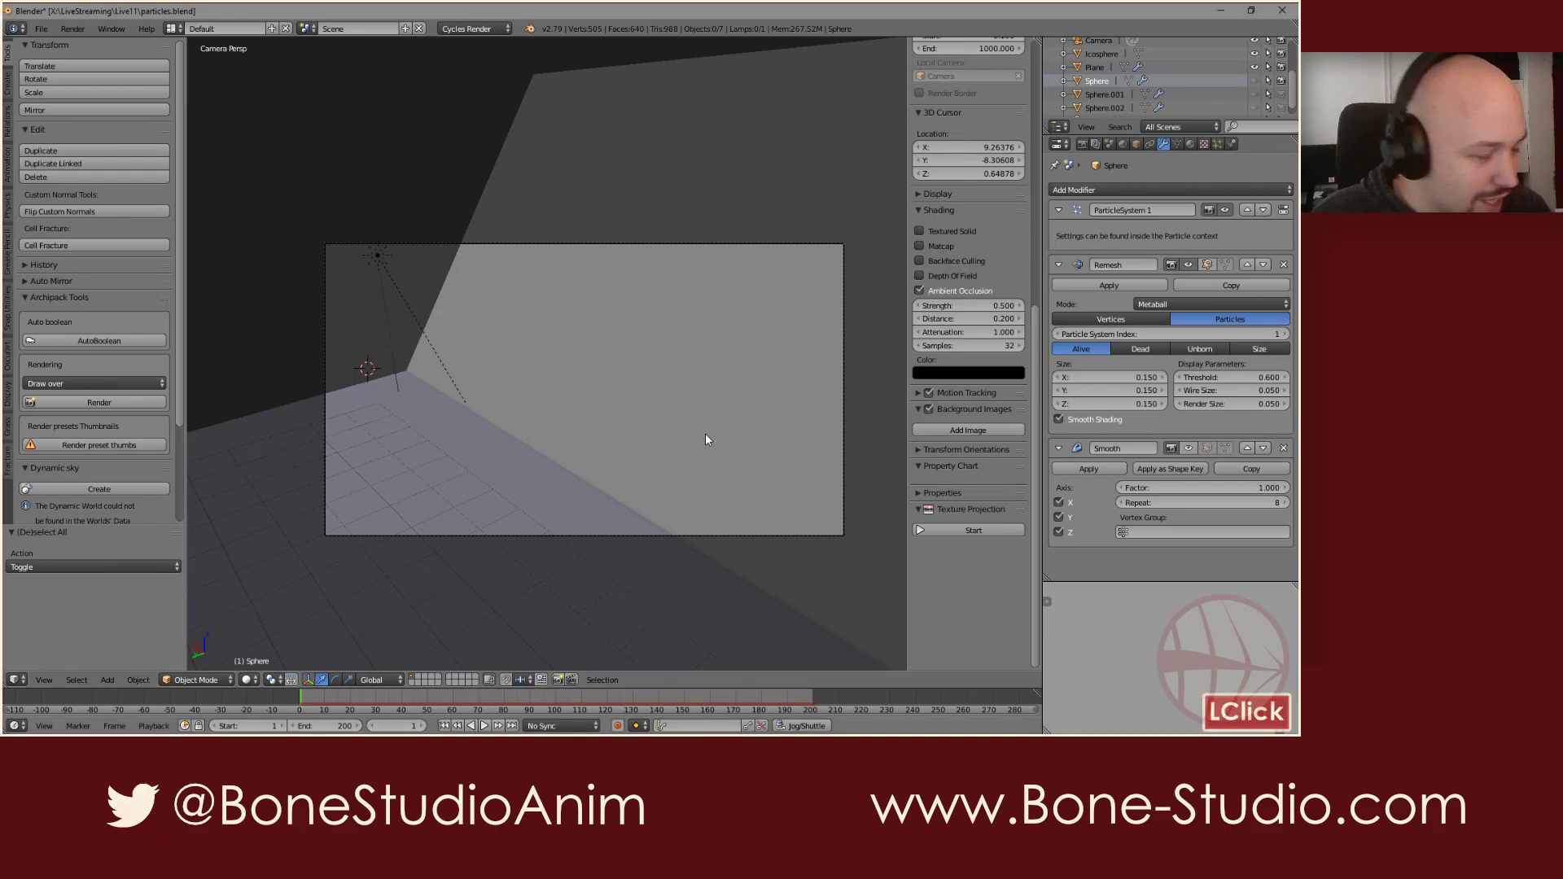
{"action": "key", "text": "alt+a"}
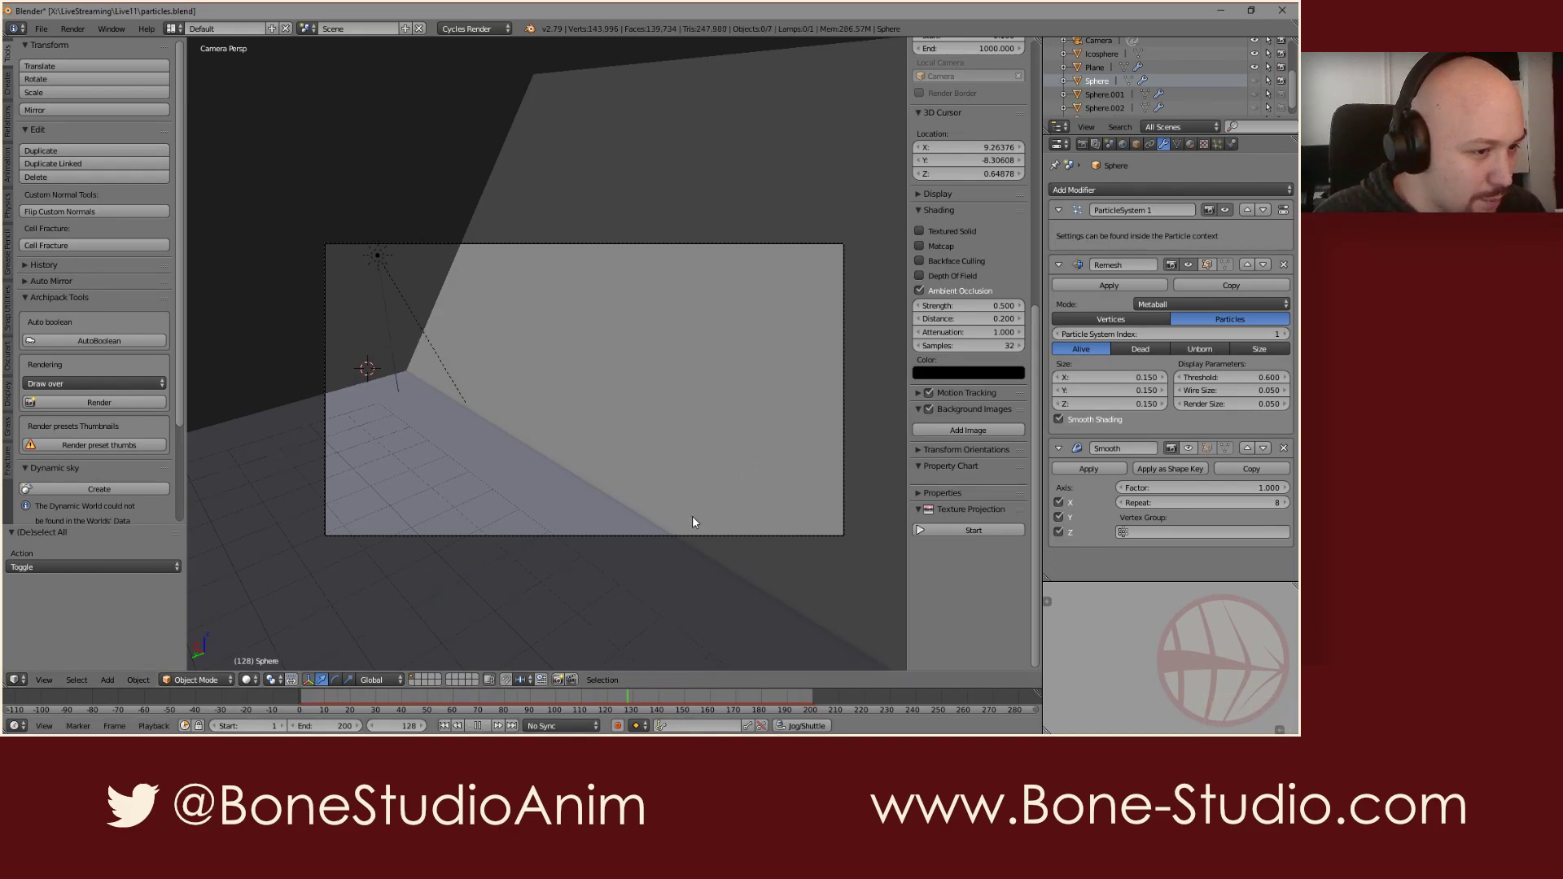
{"action": "key", "text": "alt+a"}
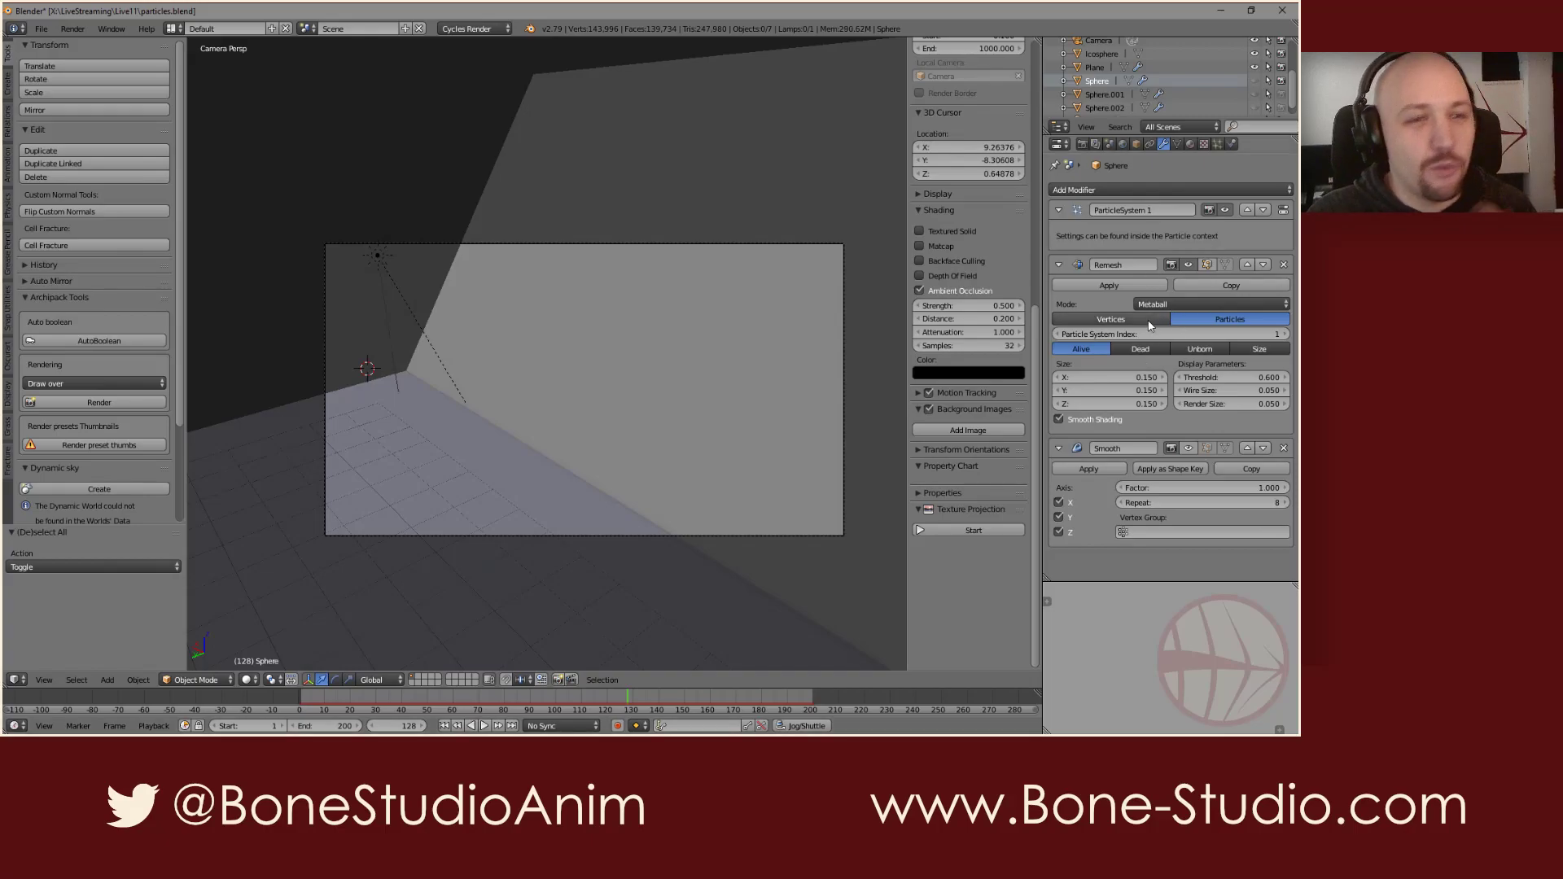
{"action": "left_click", "coordinate": [620, 703]}
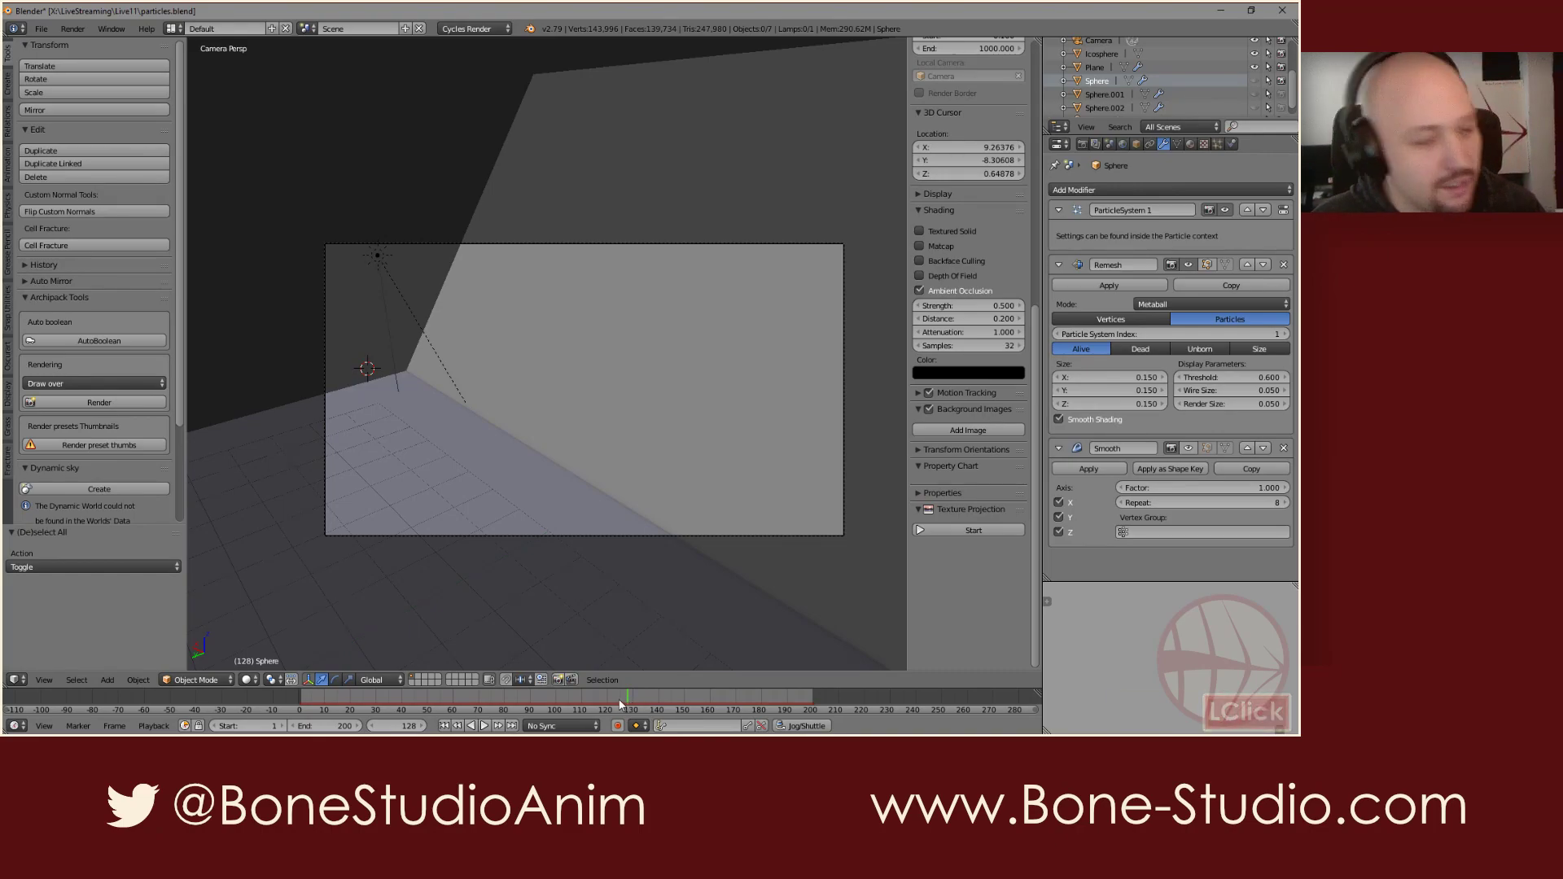
Step: Play the simulation briefly and stop it, unhide the Sphere emitter, and move the timeline to frame 127
{"action": "key", "text": "alt+a"}
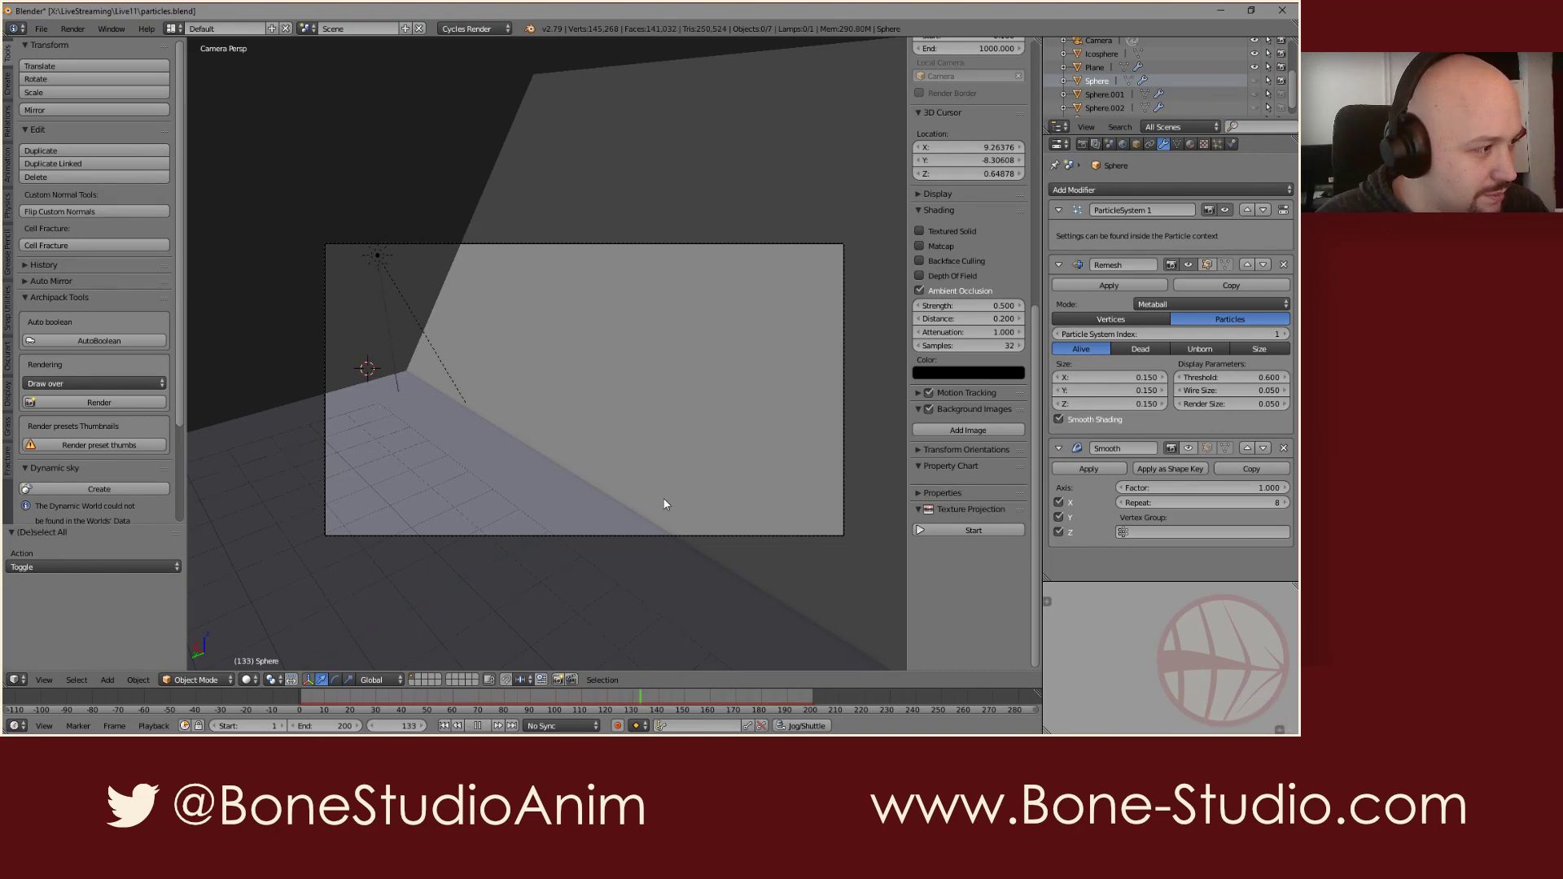
{"action": "key", "text": "alt+a"}
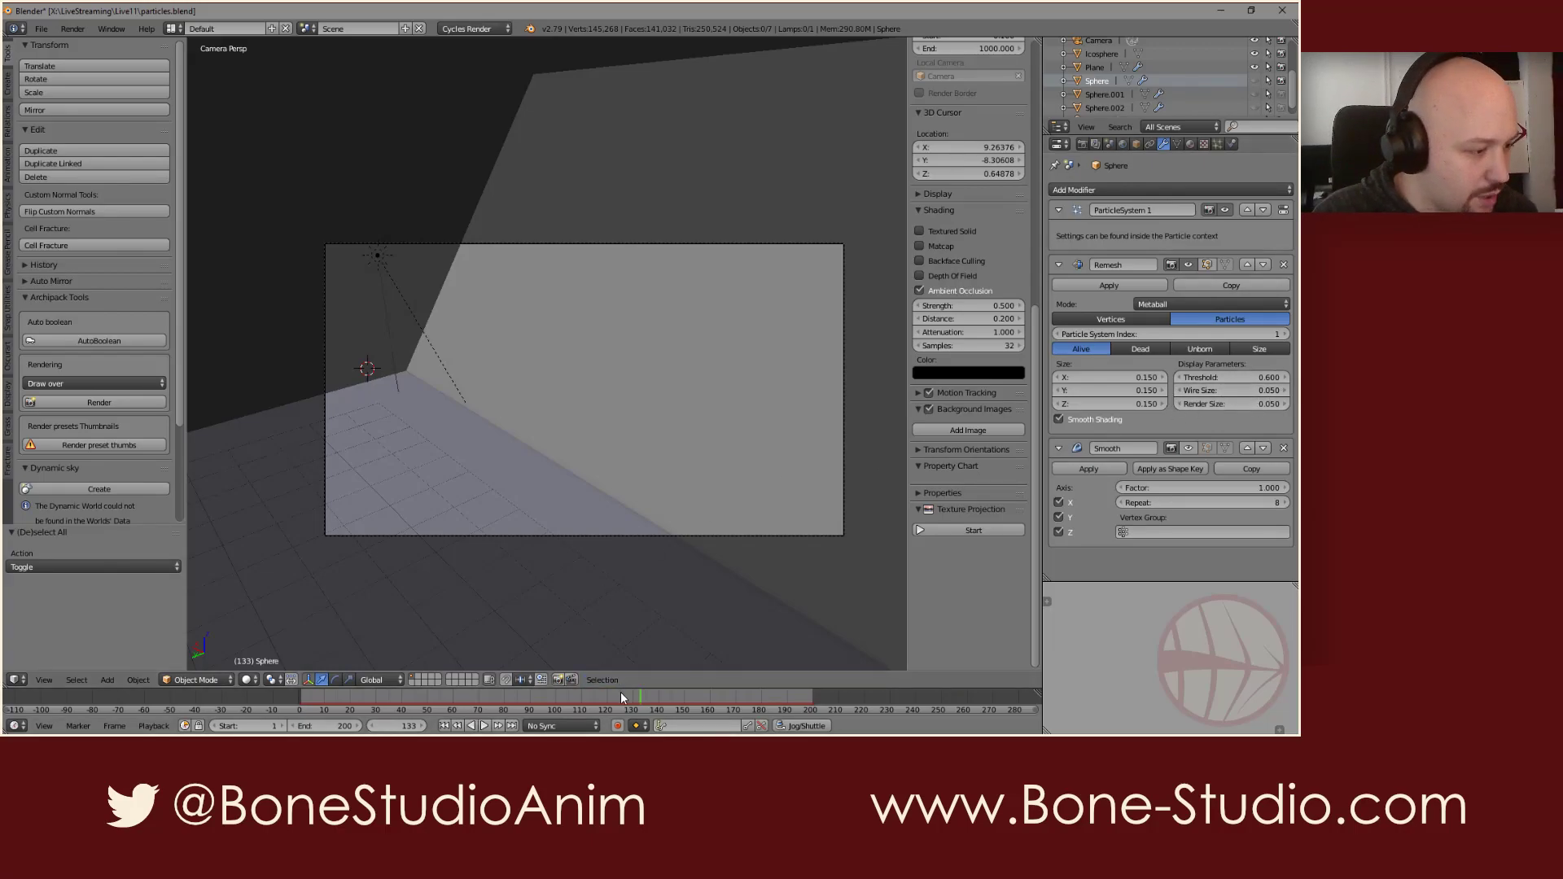
{"action": "left_click", "coordinate": [652, 696]}
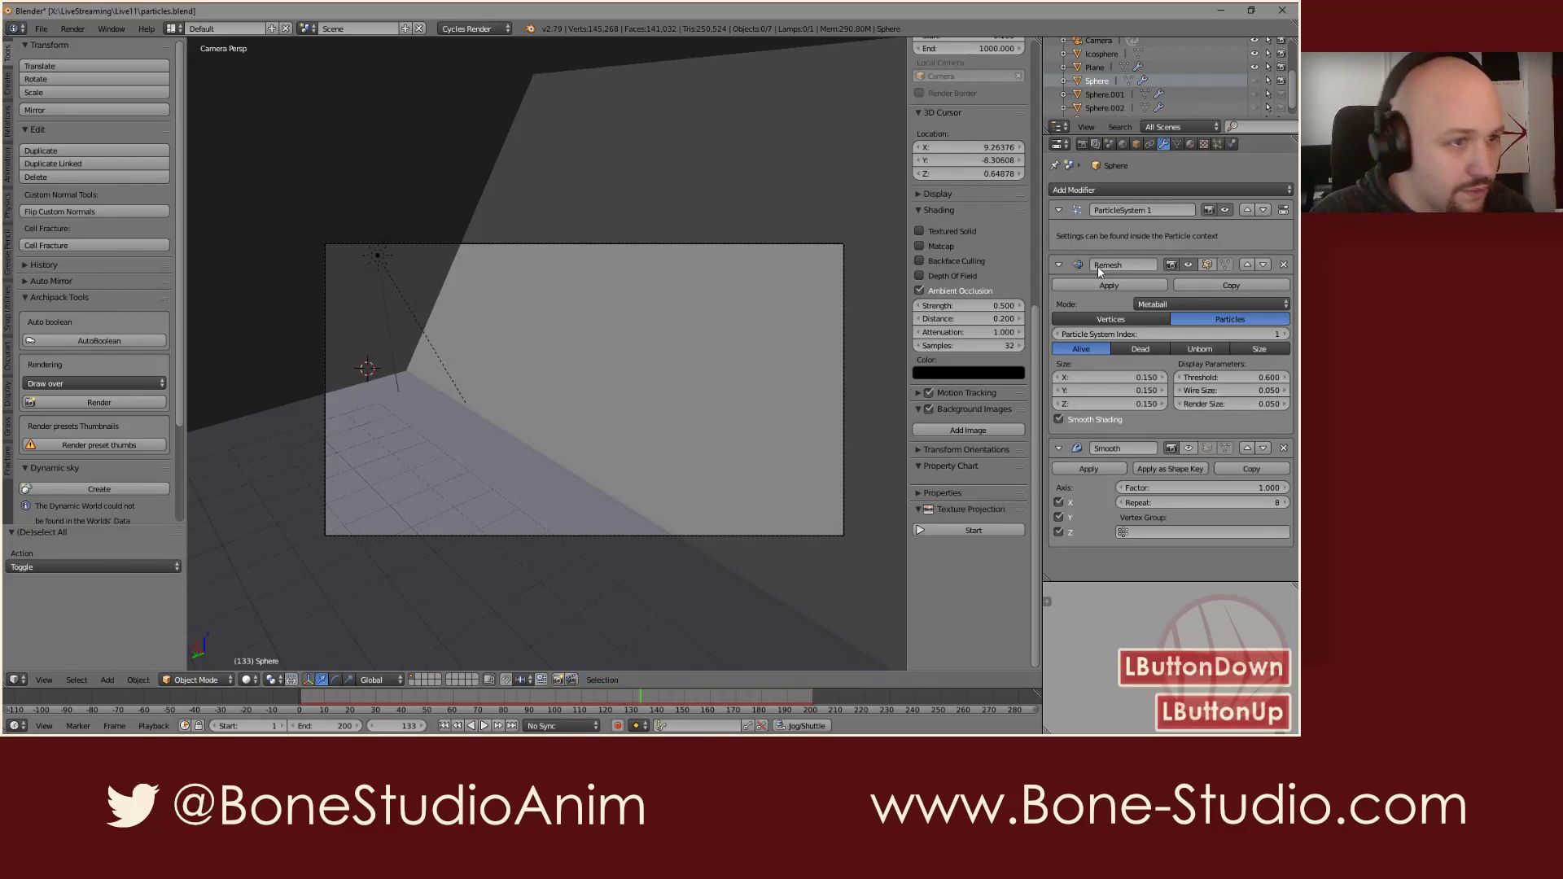
{"action": "left_click", "coordinate": [1255, 82]}
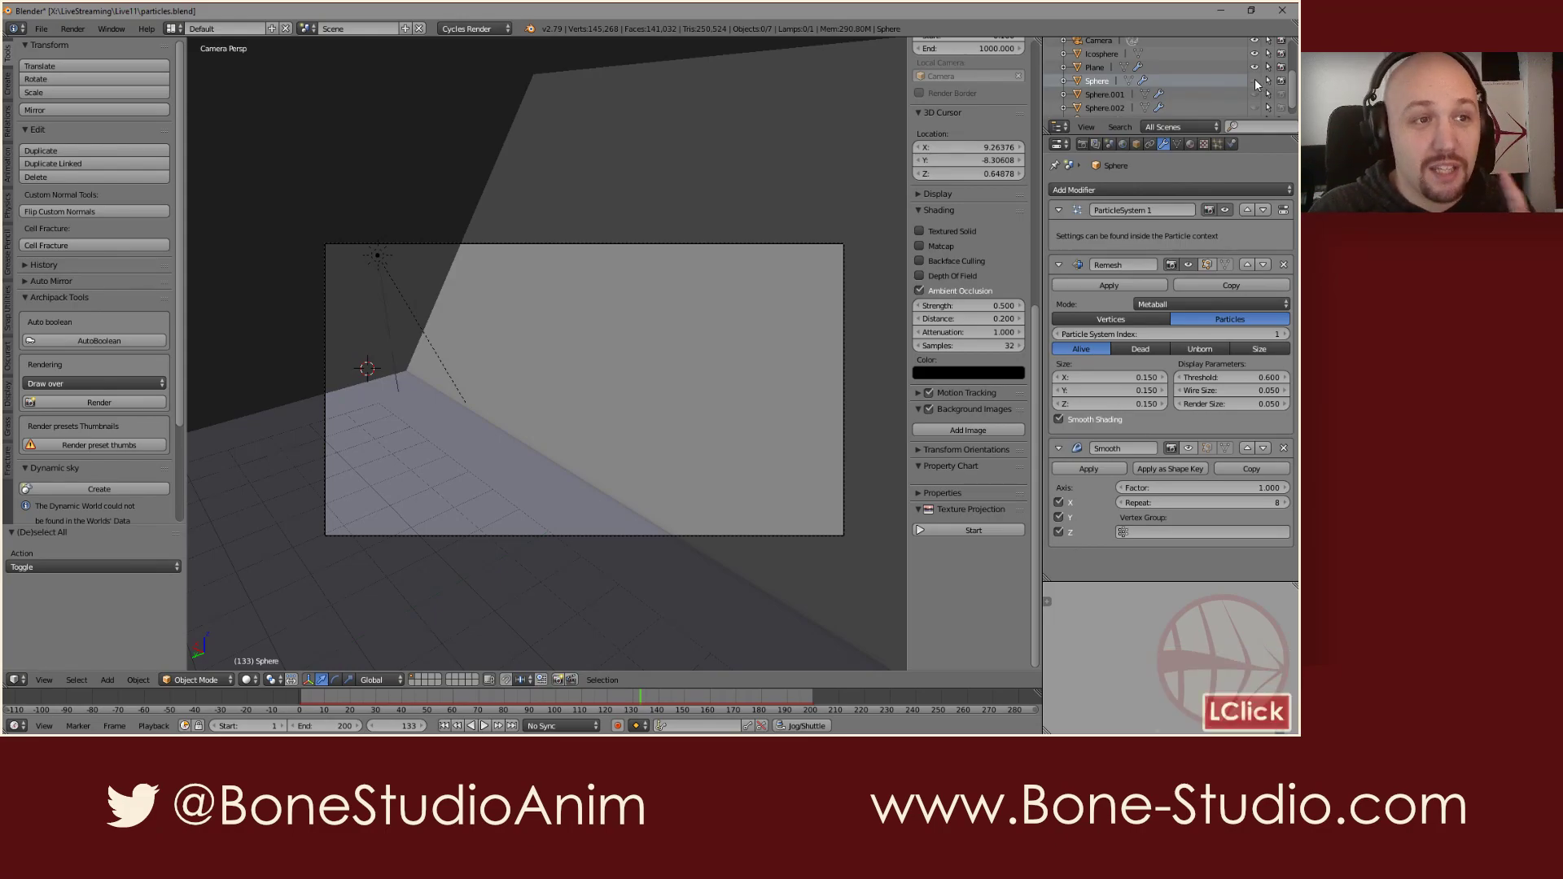
{"action": "left_click", "coordinate": [624, 697]}
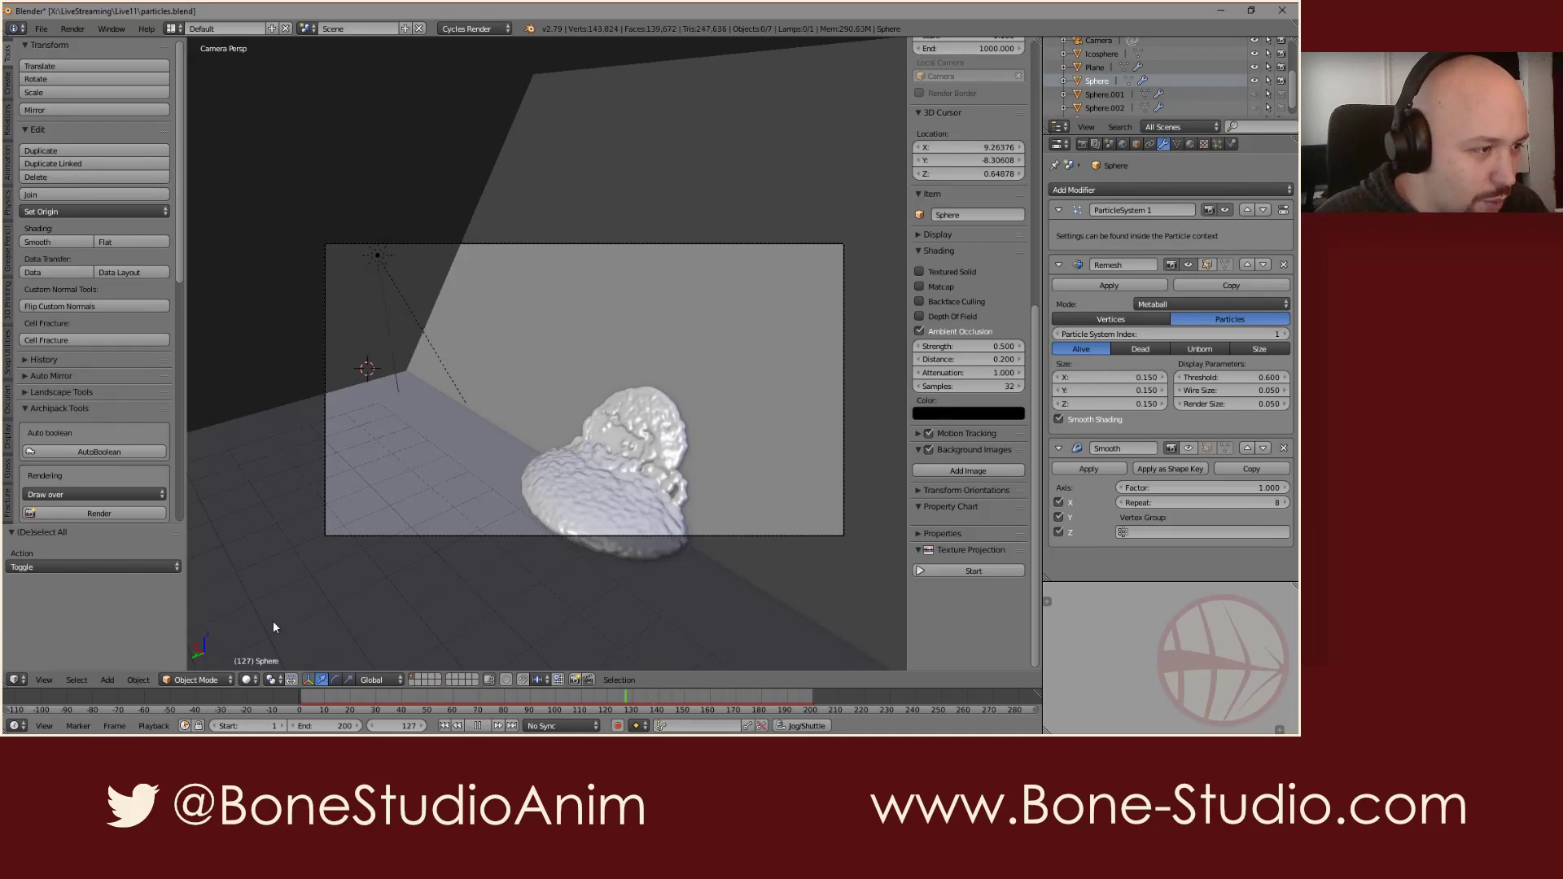
Step: Toggle the Smooth modifier's viewport display off and back on, and move the timeline to frame 25
{"action": "left_click", "coordinate": [1188, 450]}
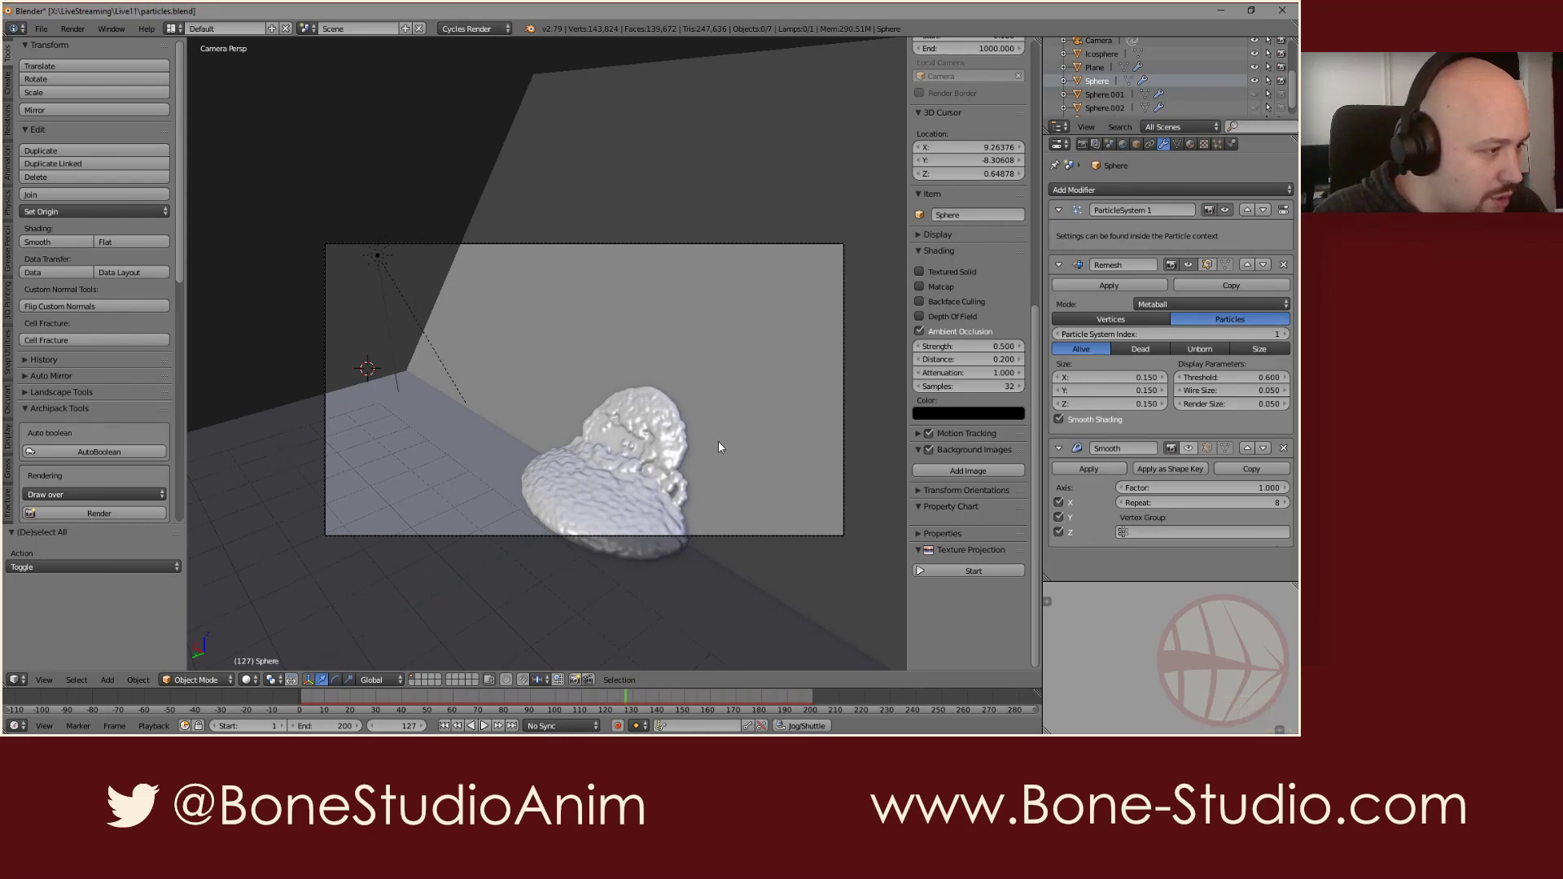
{"action": "left_click", "coordinate": [1187, 449]}
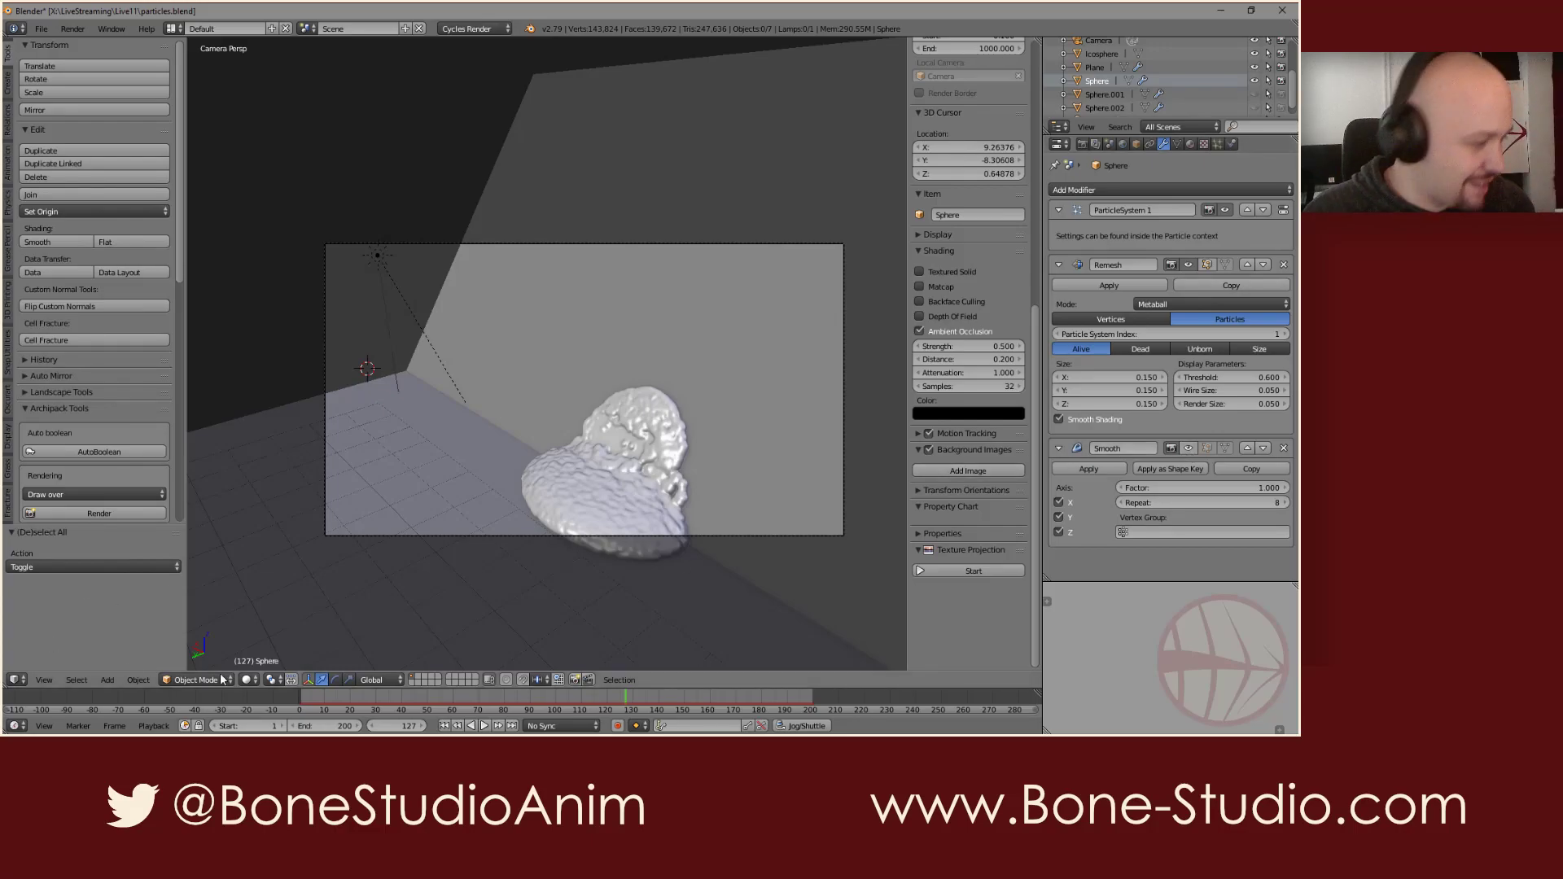
{"action": "left_click", "coordinate": [415, 703]}
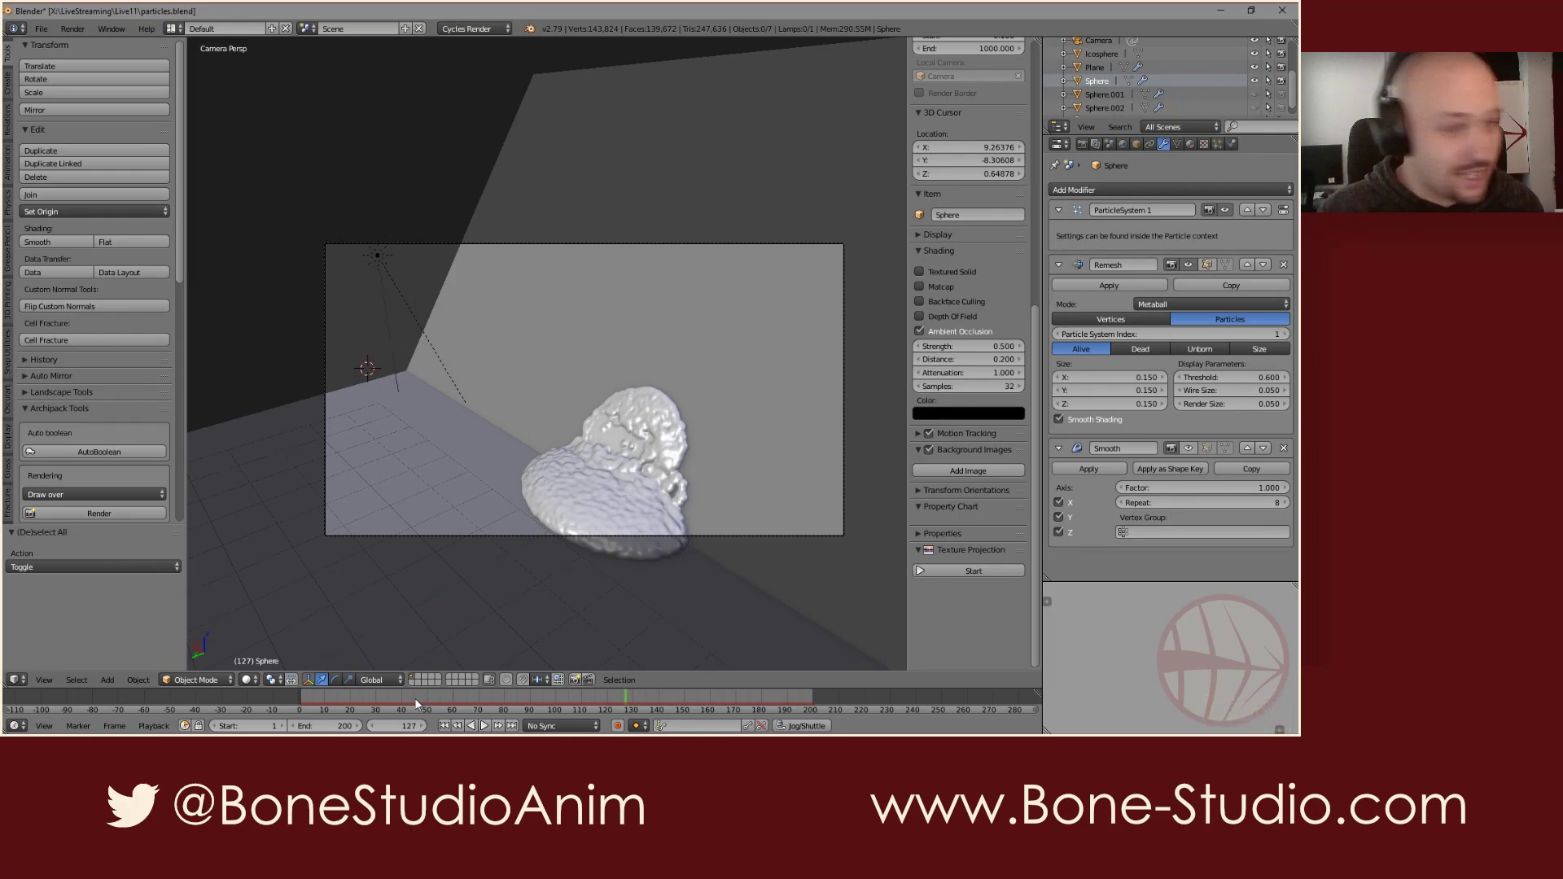
{"action": "left_click", "coordinate": [413, 697]}
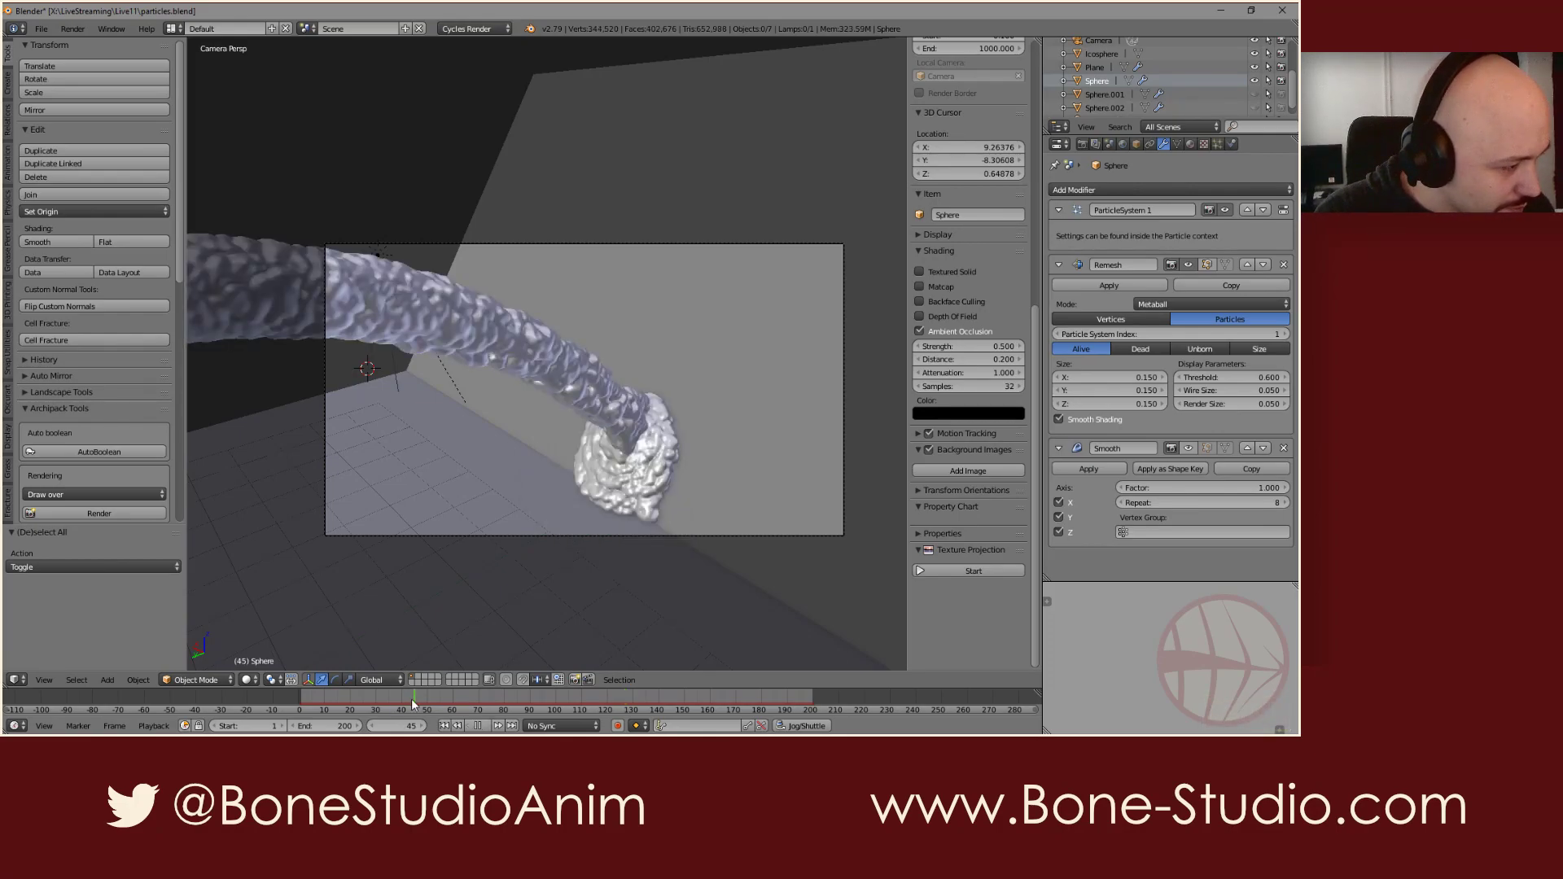
{"action": "left_click", "coordinate": [357, 696]}
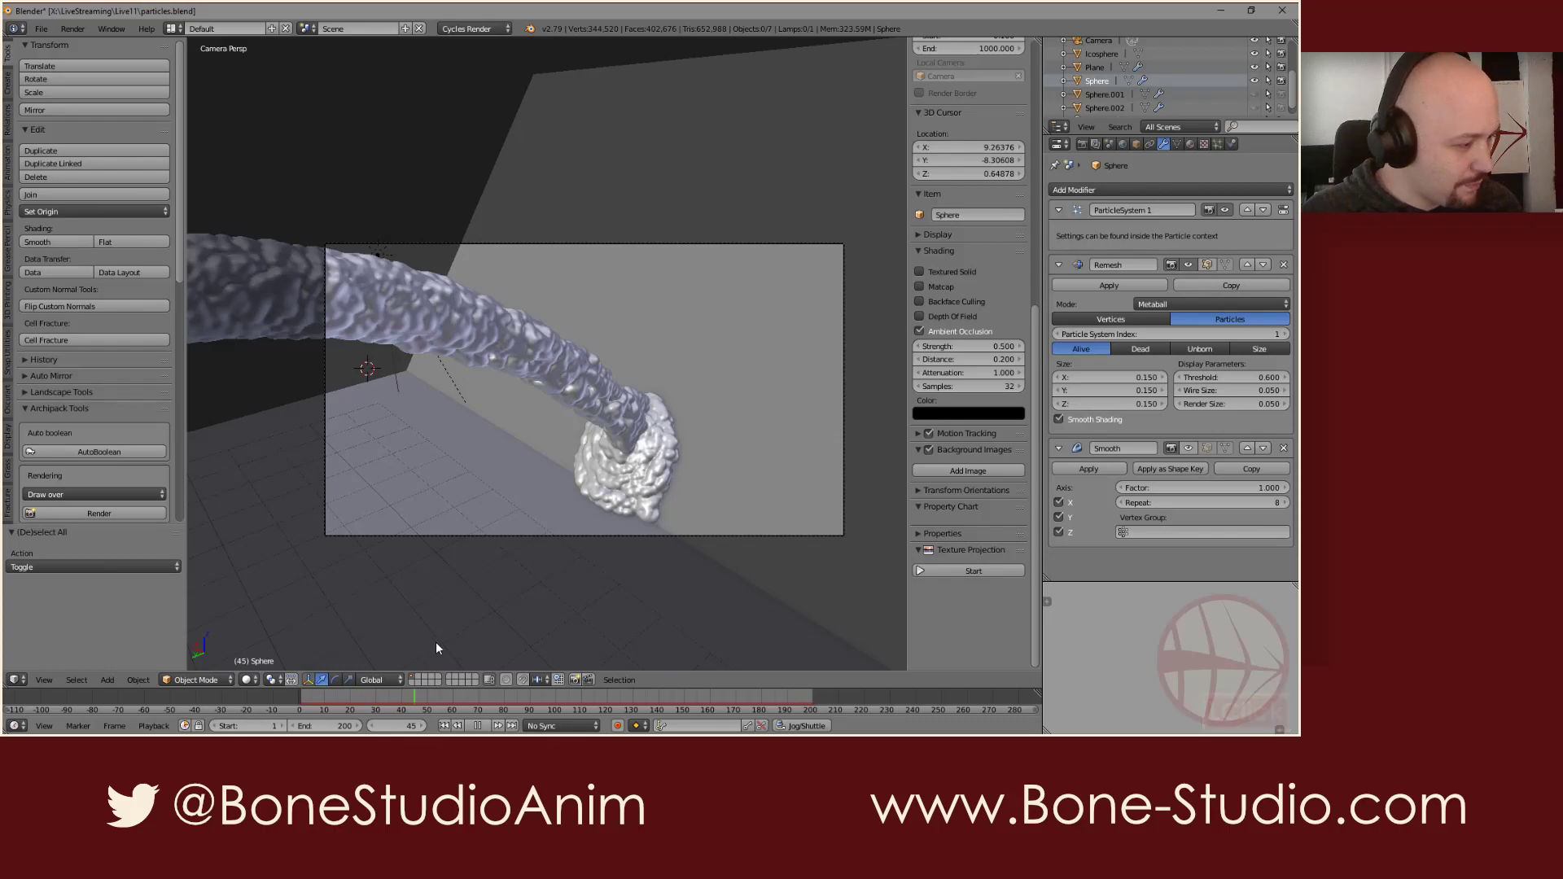
{"action": "left_click", "coordinate": [360, 697]}
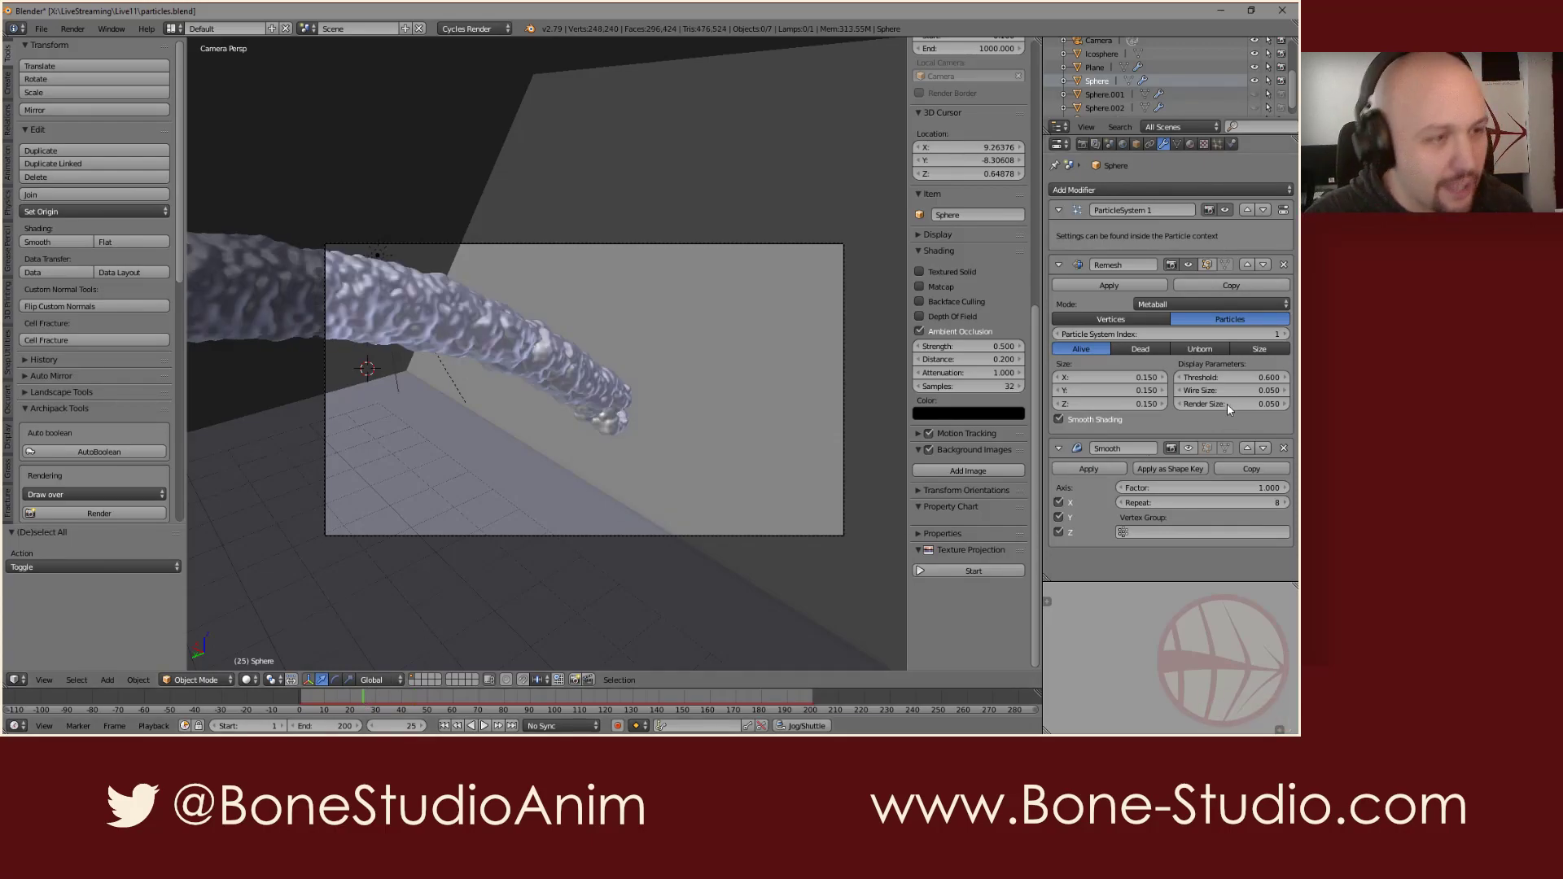
Step: Set the Cycles render device to CPU and draw a render border around the tip of the fluid stream
{"action": "left_click", "coordinate": [1083, 144]}
{"action": "scroll", "coordinate": [1122, 225], "scroll_direction": "up", "scroll_amount": 10}
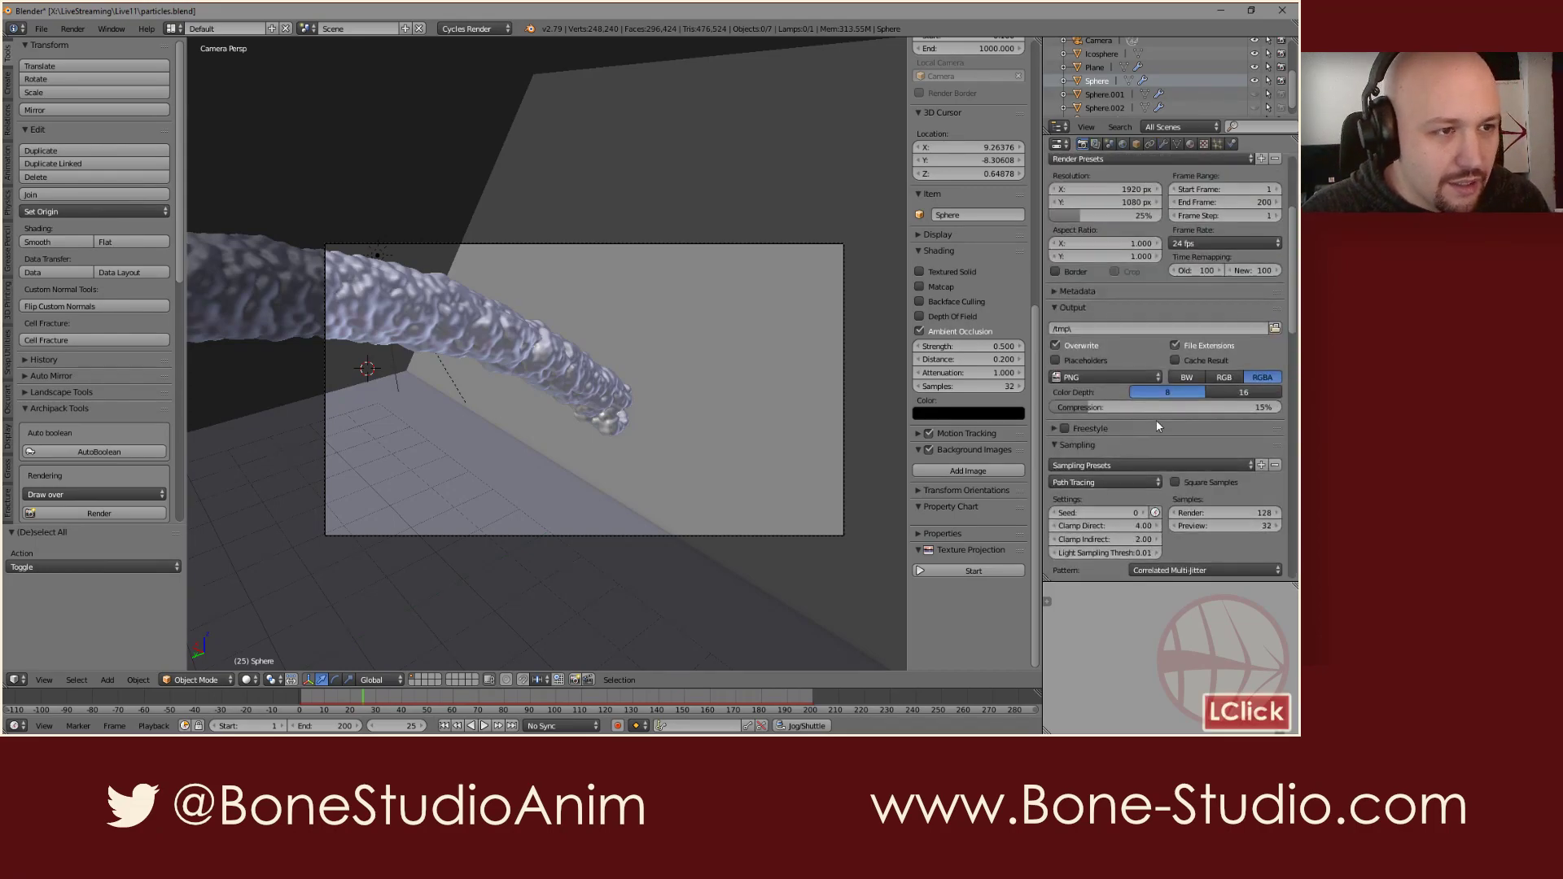
{"action": "left_click", "coordinate": [1173, 281]}
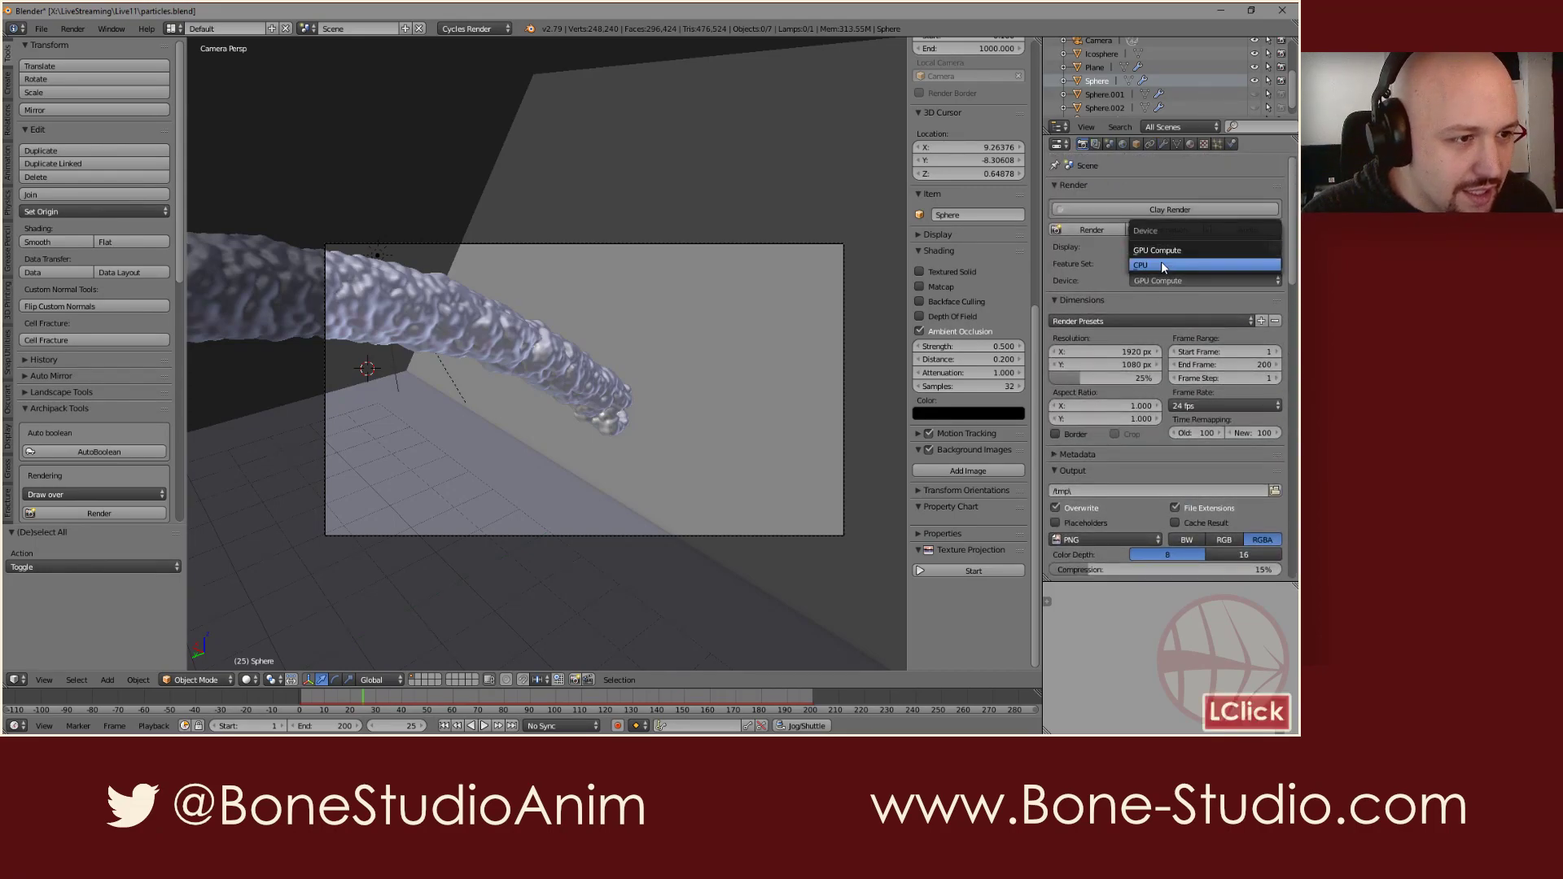
{"action": "left_click", "coordinate": [1161, 263]}
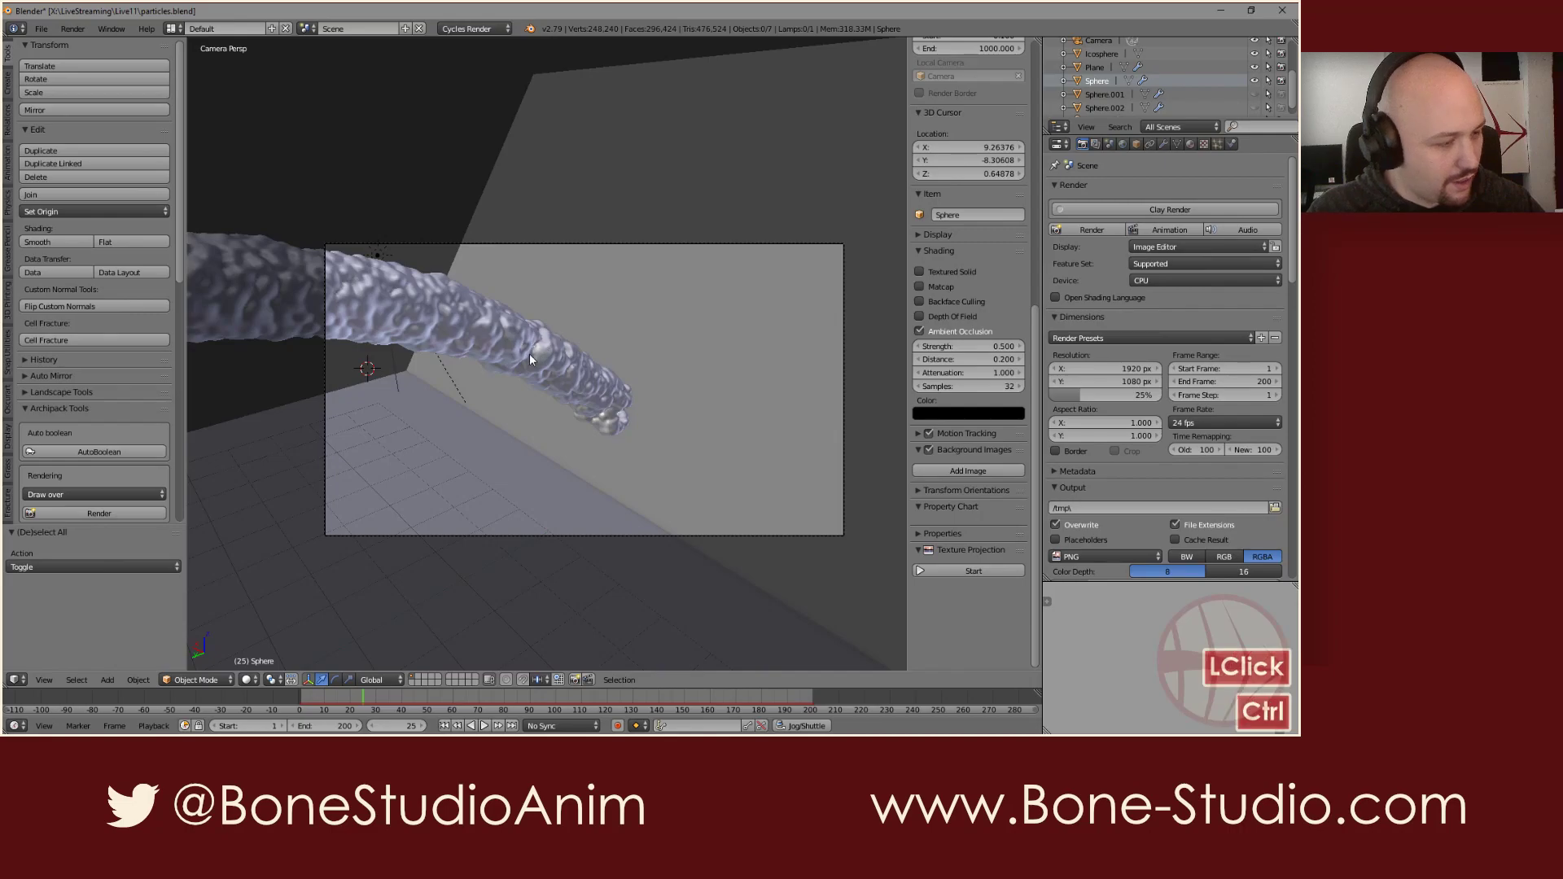
{"action": "key", "text": "ctrl+b"}
{"action": "left_click_drag", "start_coordinate": [517, 330], "coordinate": [685, 474]}
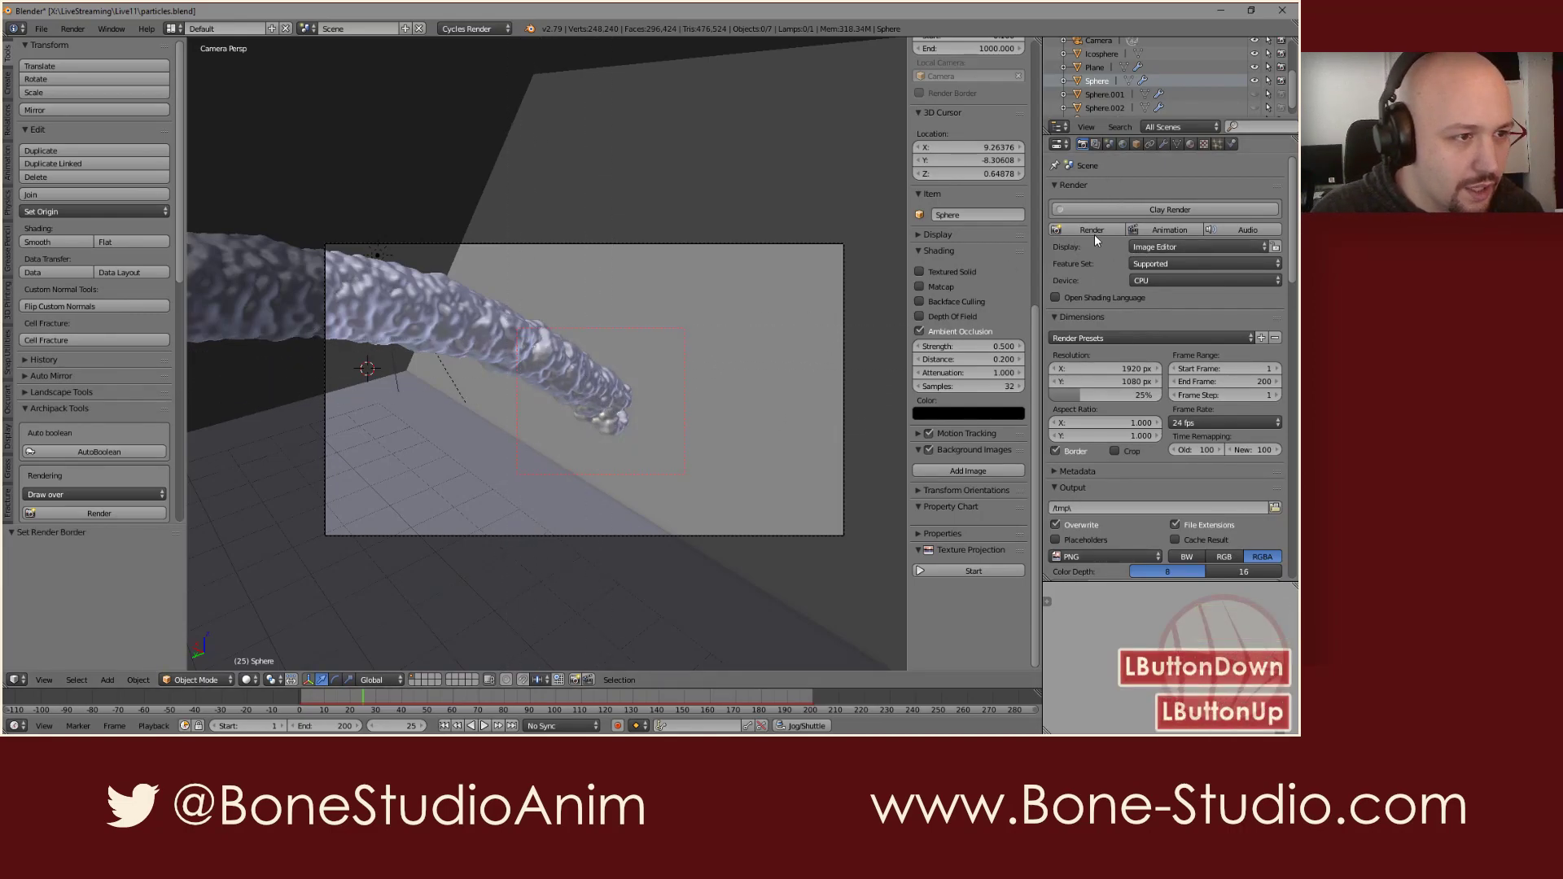
Step: Set the render tile size to 16 by 16, render the bordered region, and return to the 3D view
{"action": "scroll", "coordinate": [1112, 501], "scroll_direction": "down", "scroll_amount": 10}
{"action": "left_click_drag", "start_coordinate": [1128, 341], "coordinate": [1138, 328]}
{"action": "type", "text": "16"}
{"action": "key", "text": "Return"}
{"action": "scroll", "coordinate": [1138, 334], "scroll_direction": "up", "scroll_amount": 10}
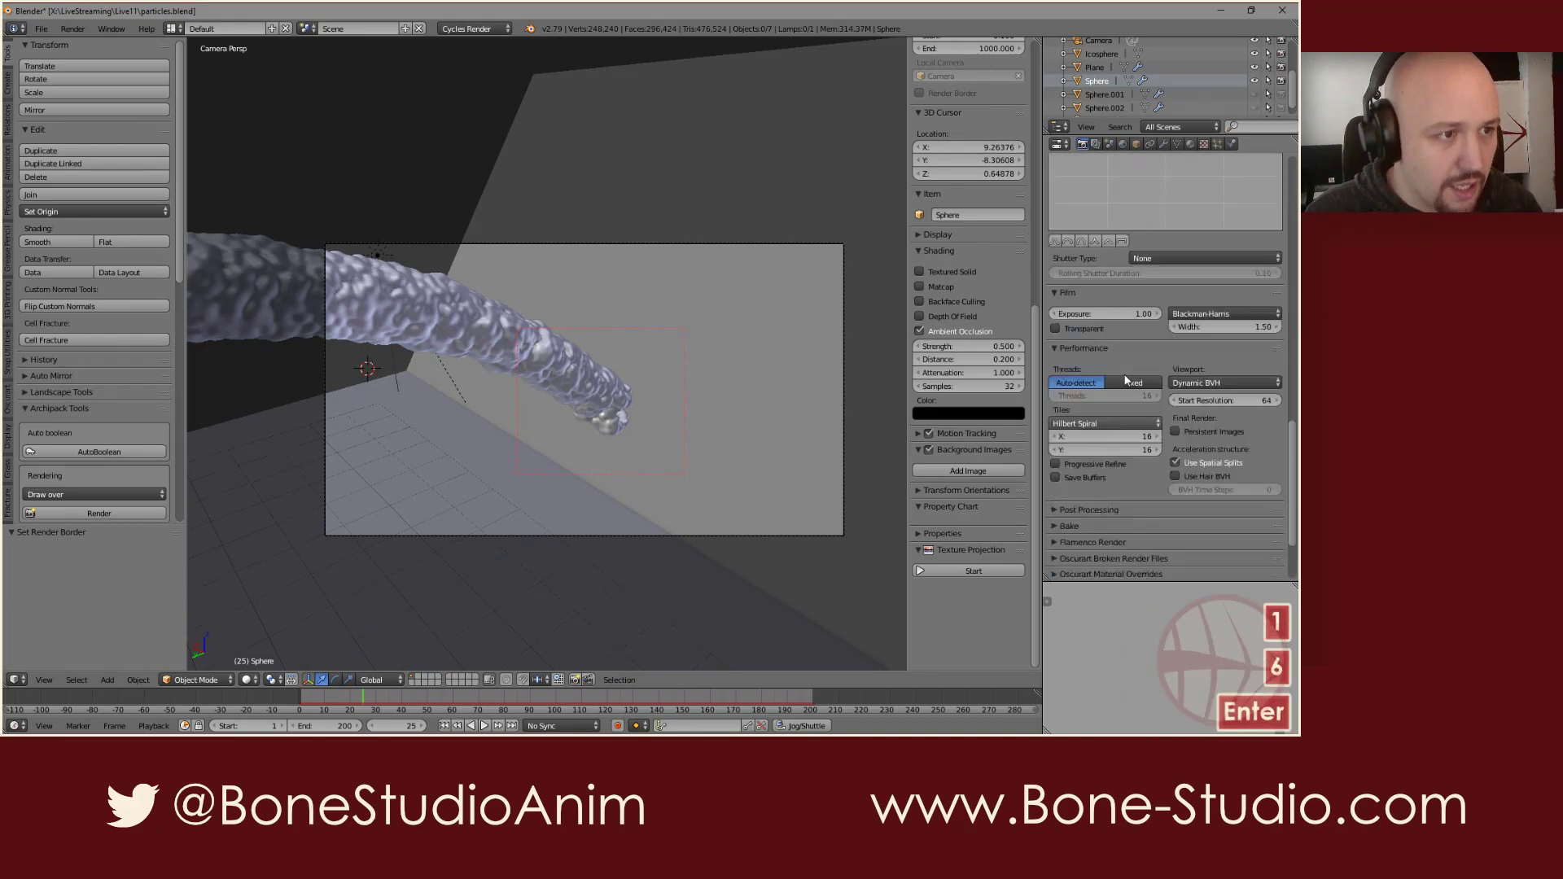
{"action": "left_click", "coordinate": [1070, 232]}
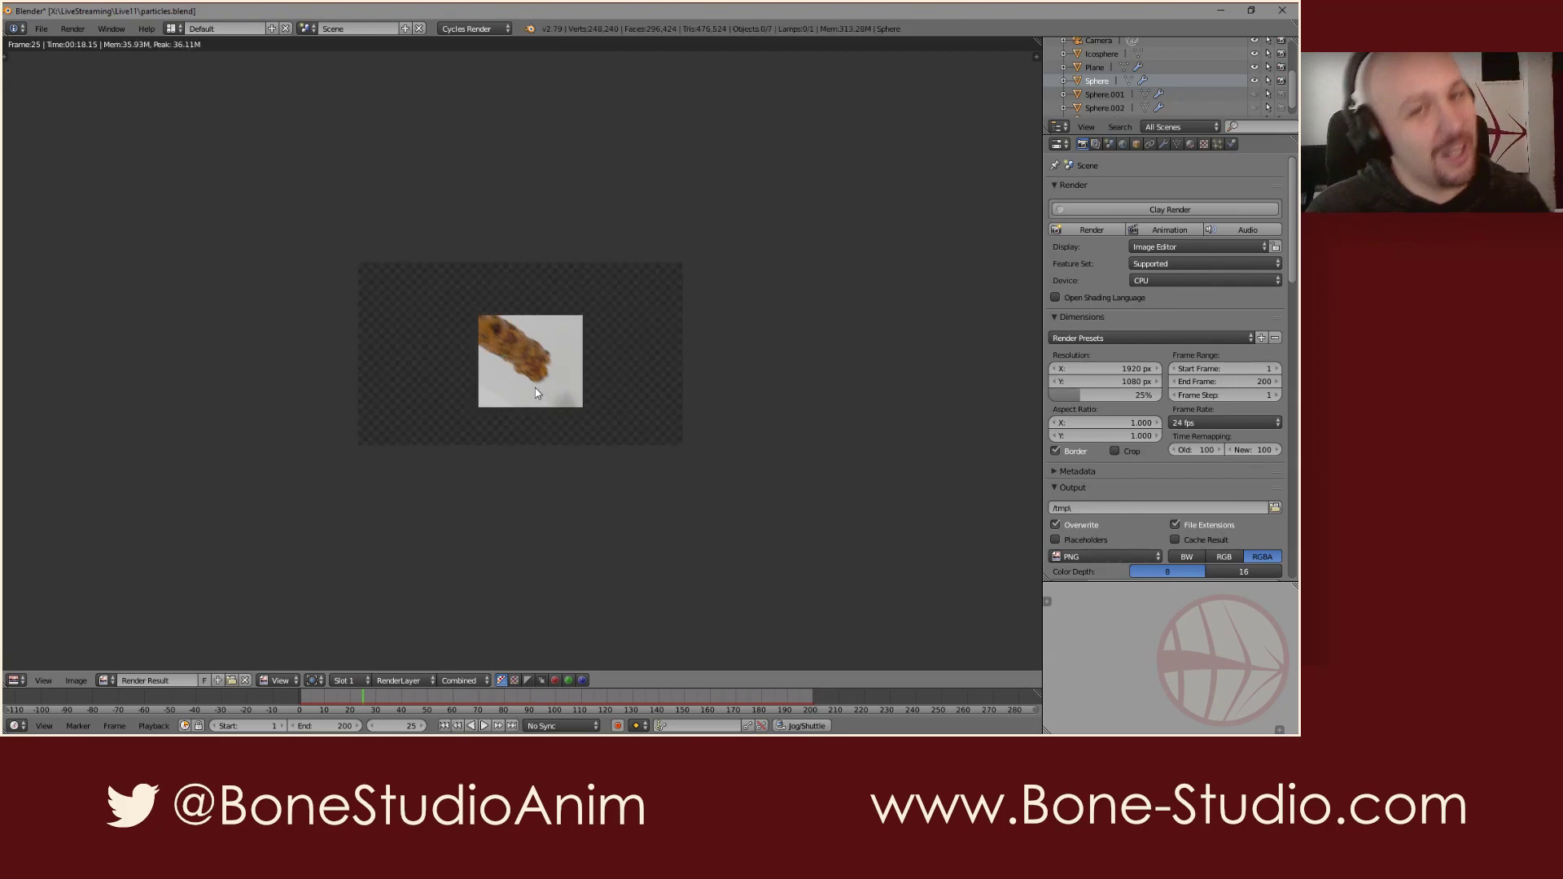
{"action": "left_click", "coordinate": [538, 383]}
{"action": "key", "text": "Escape"}
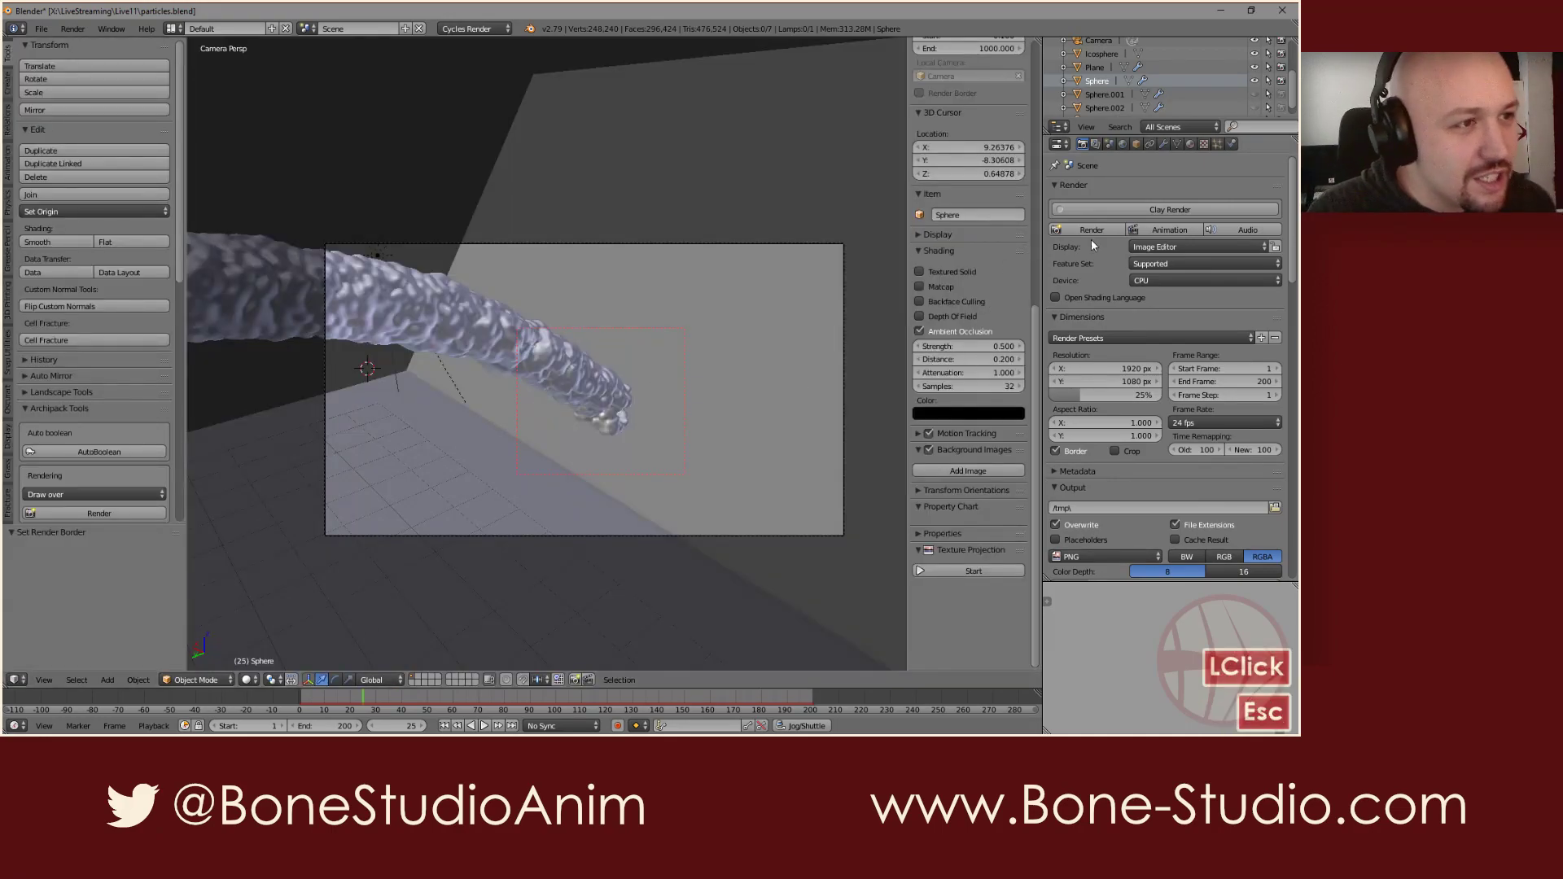
Step: Hide the Sphere, show Sphere.002 in the viewport, and render the bordered region again
{"action": "left_click", "coordinate": [1254, 81]}
{"action": "left_click", "coordinate": [1254, 109]}
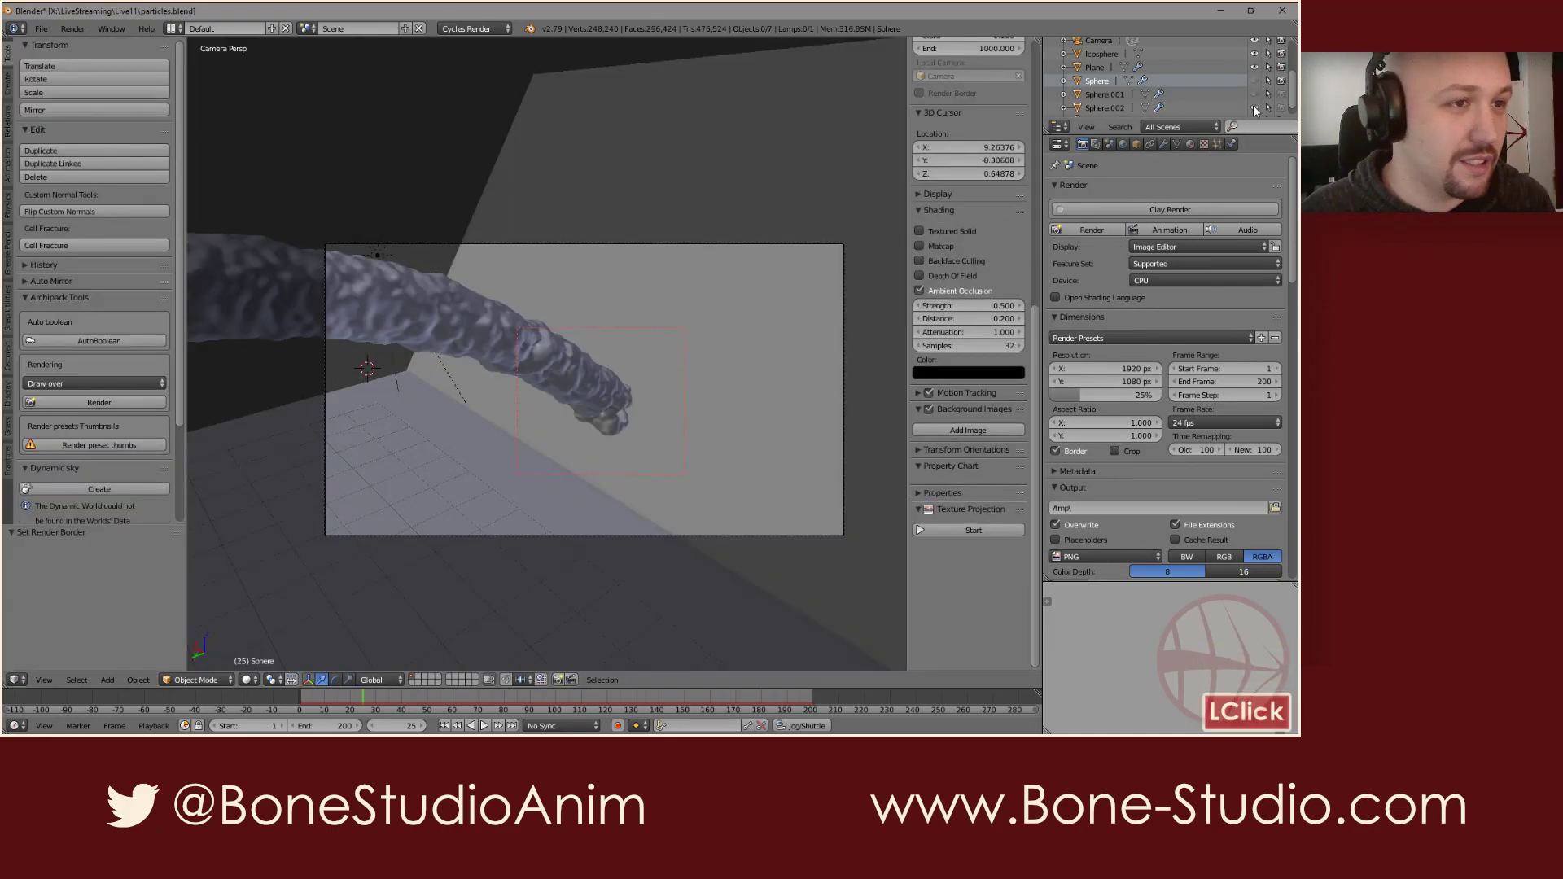
{"action": "left_click", "coordinate": [1091, 231]}
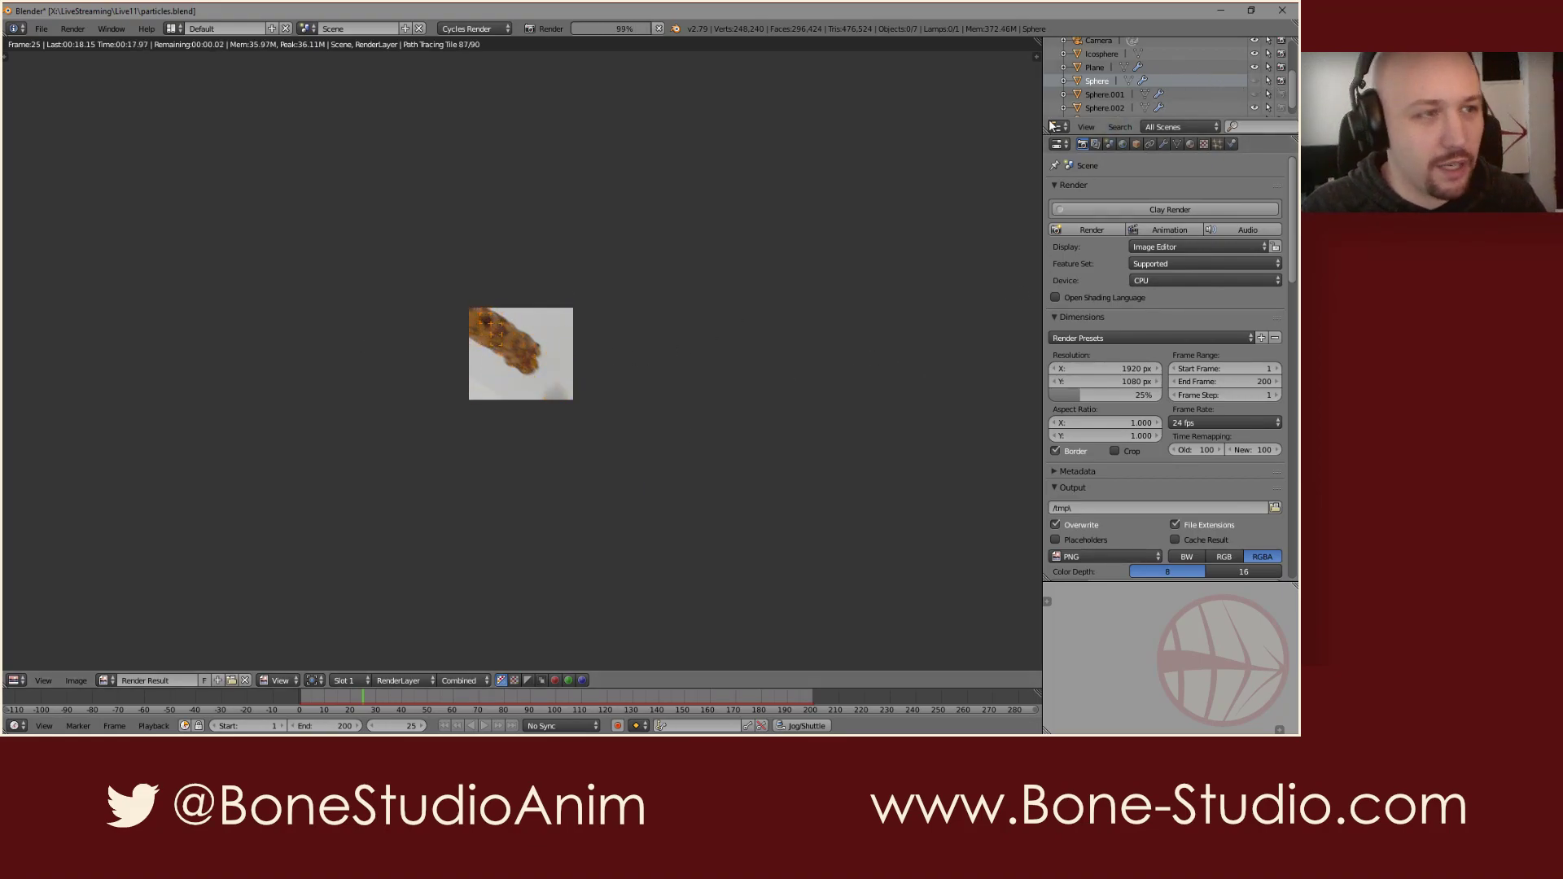
Step: Exclude the Sphere from rendering, include Sphere.002 instead, render the bordered region, and close the result
{"action": "left_click", "coordinate": [1280, 80]}
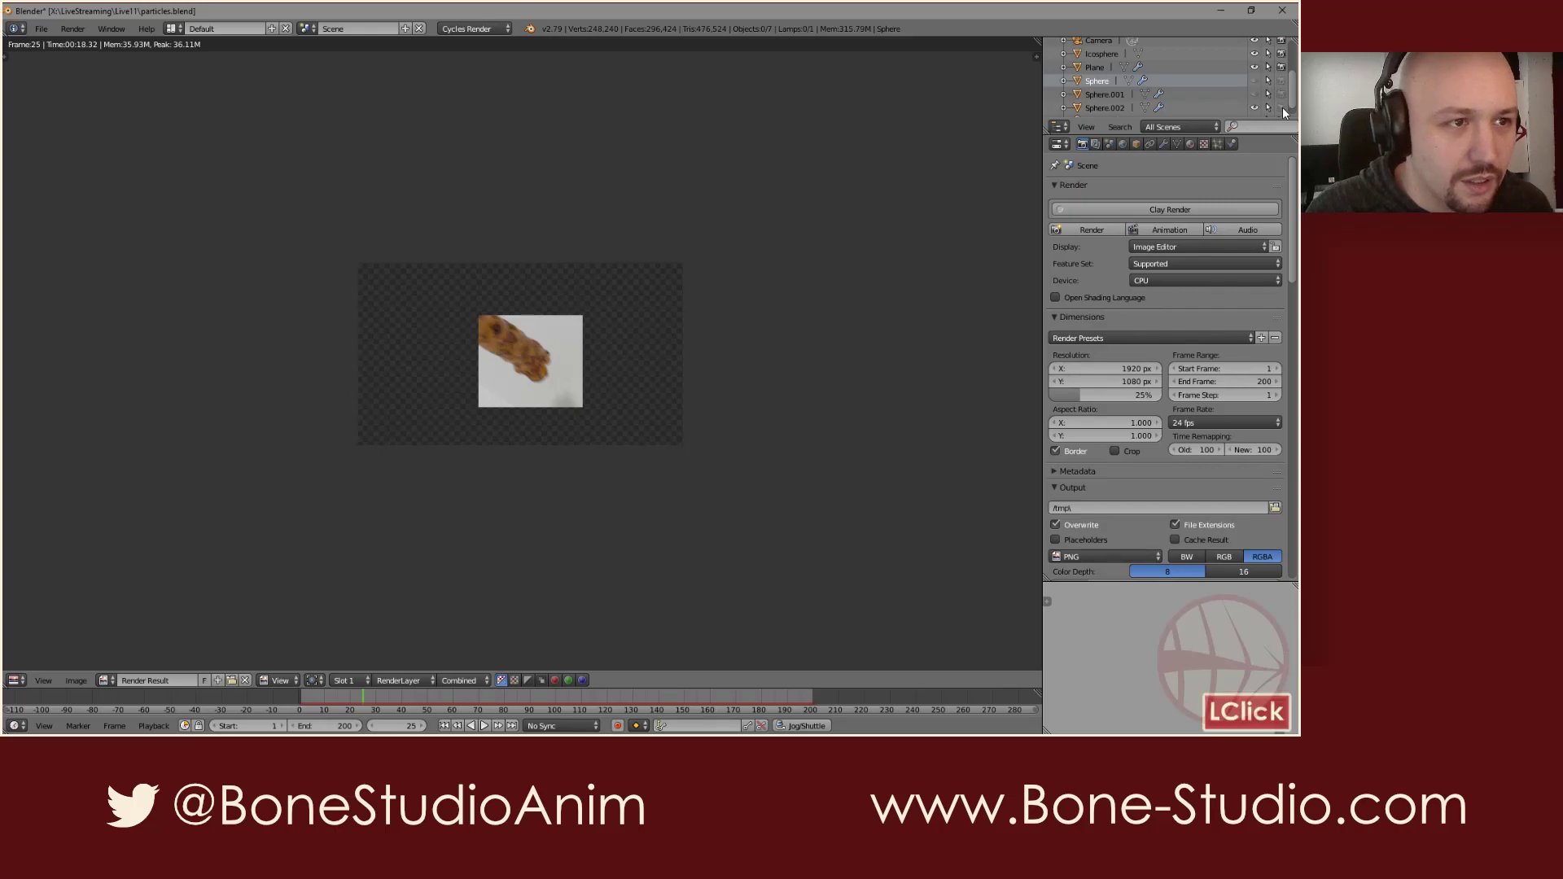
{"action": "left_click", "coordinate": [1077, 231]}
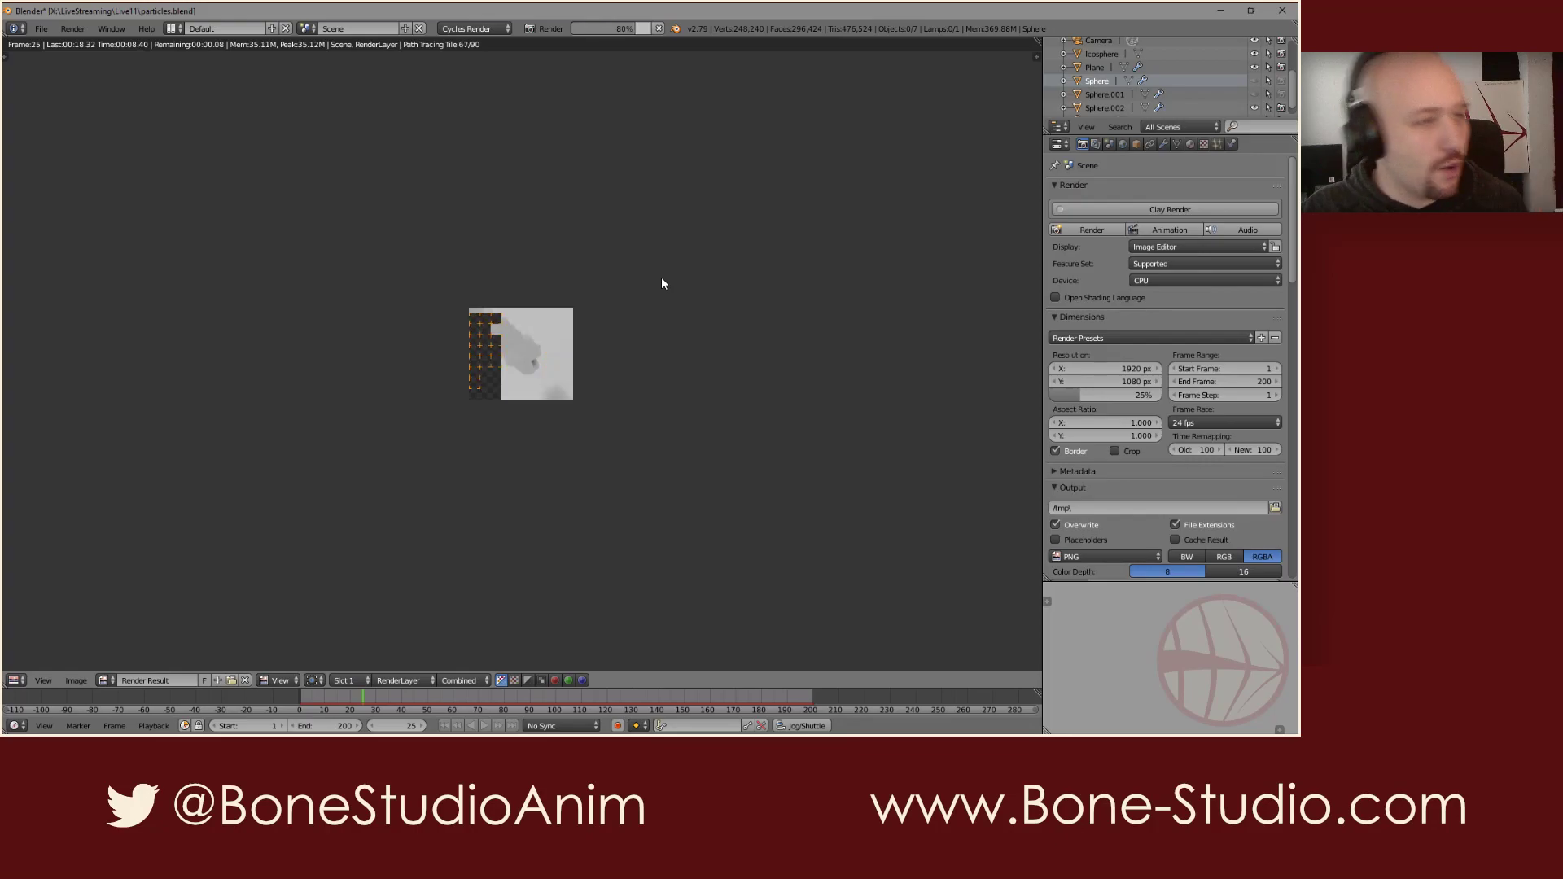
{"action": "left_click", "coordinate": [539, 353]}
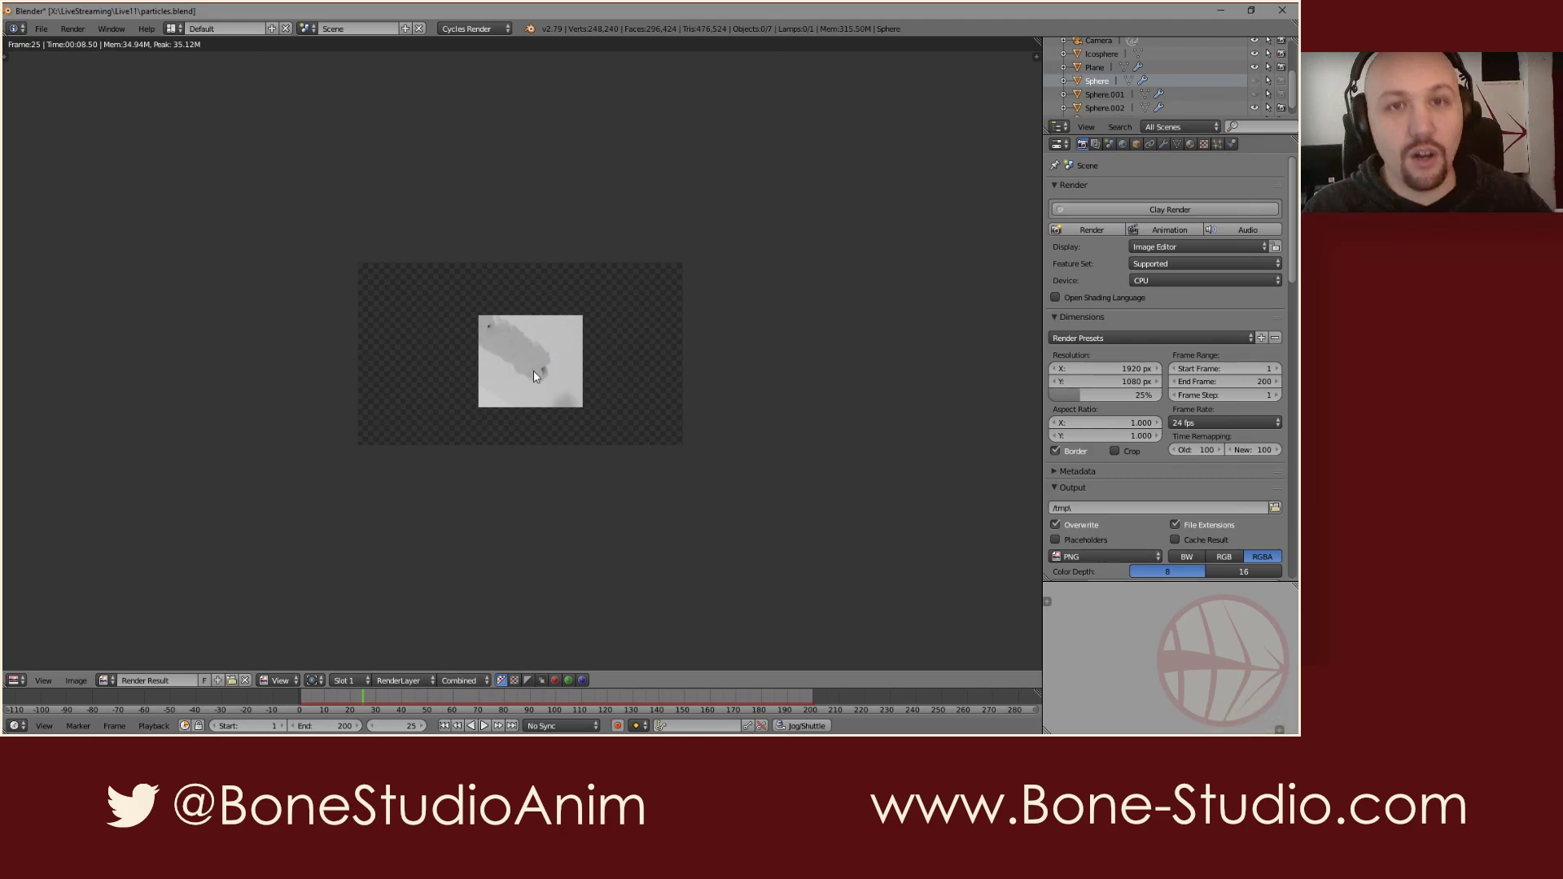
{"action": "key", "text": "Escape"}
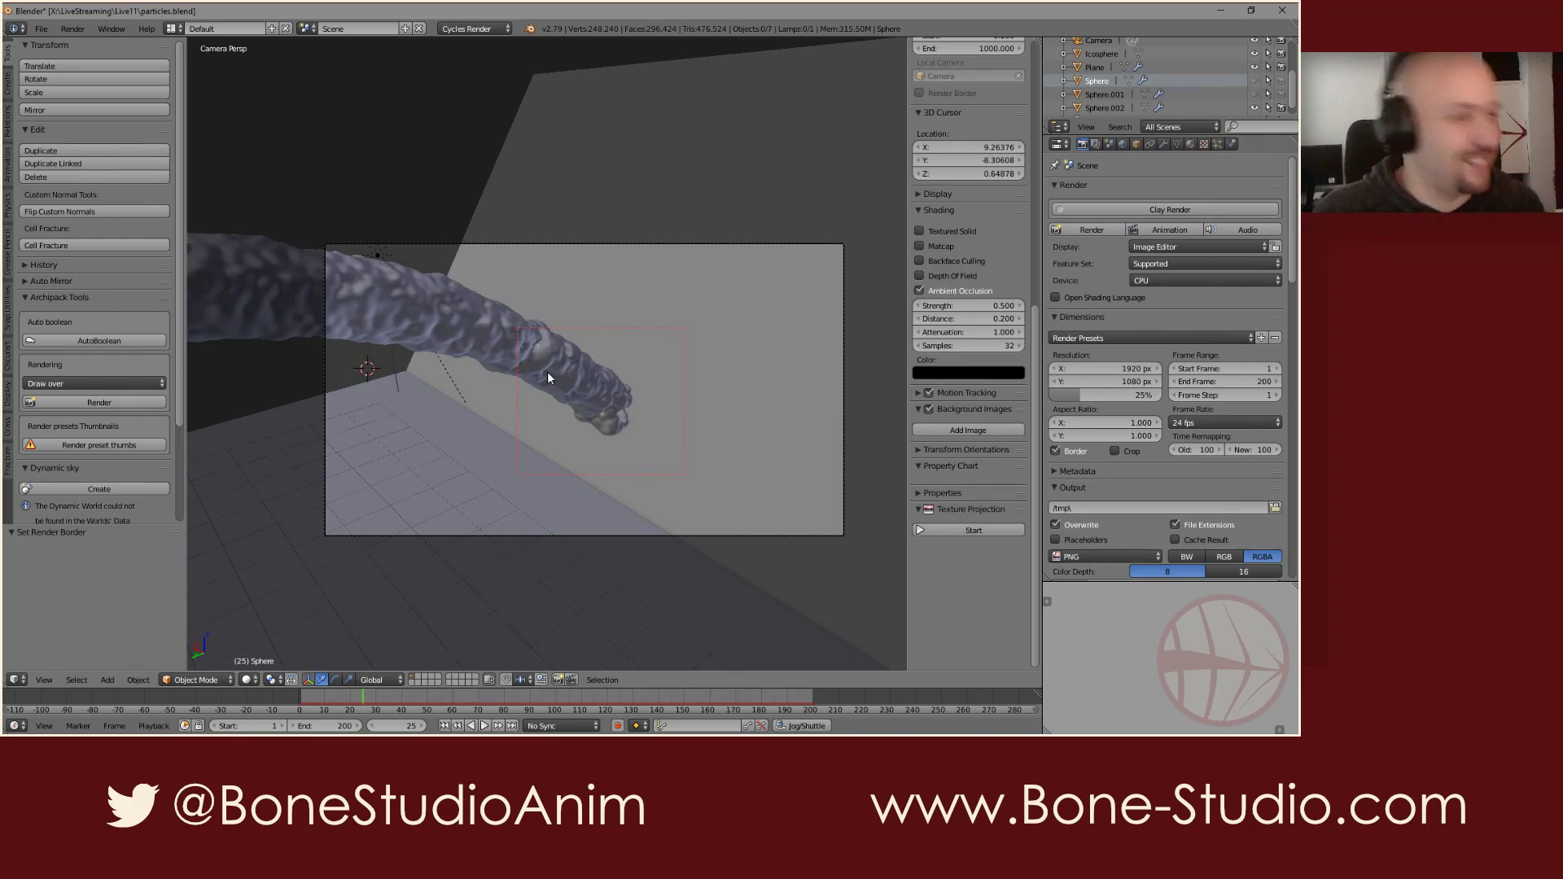
Step: Start a new empty file and bring up the fracture tools
{"action": "left_click", "coordinate": [42, 29]}
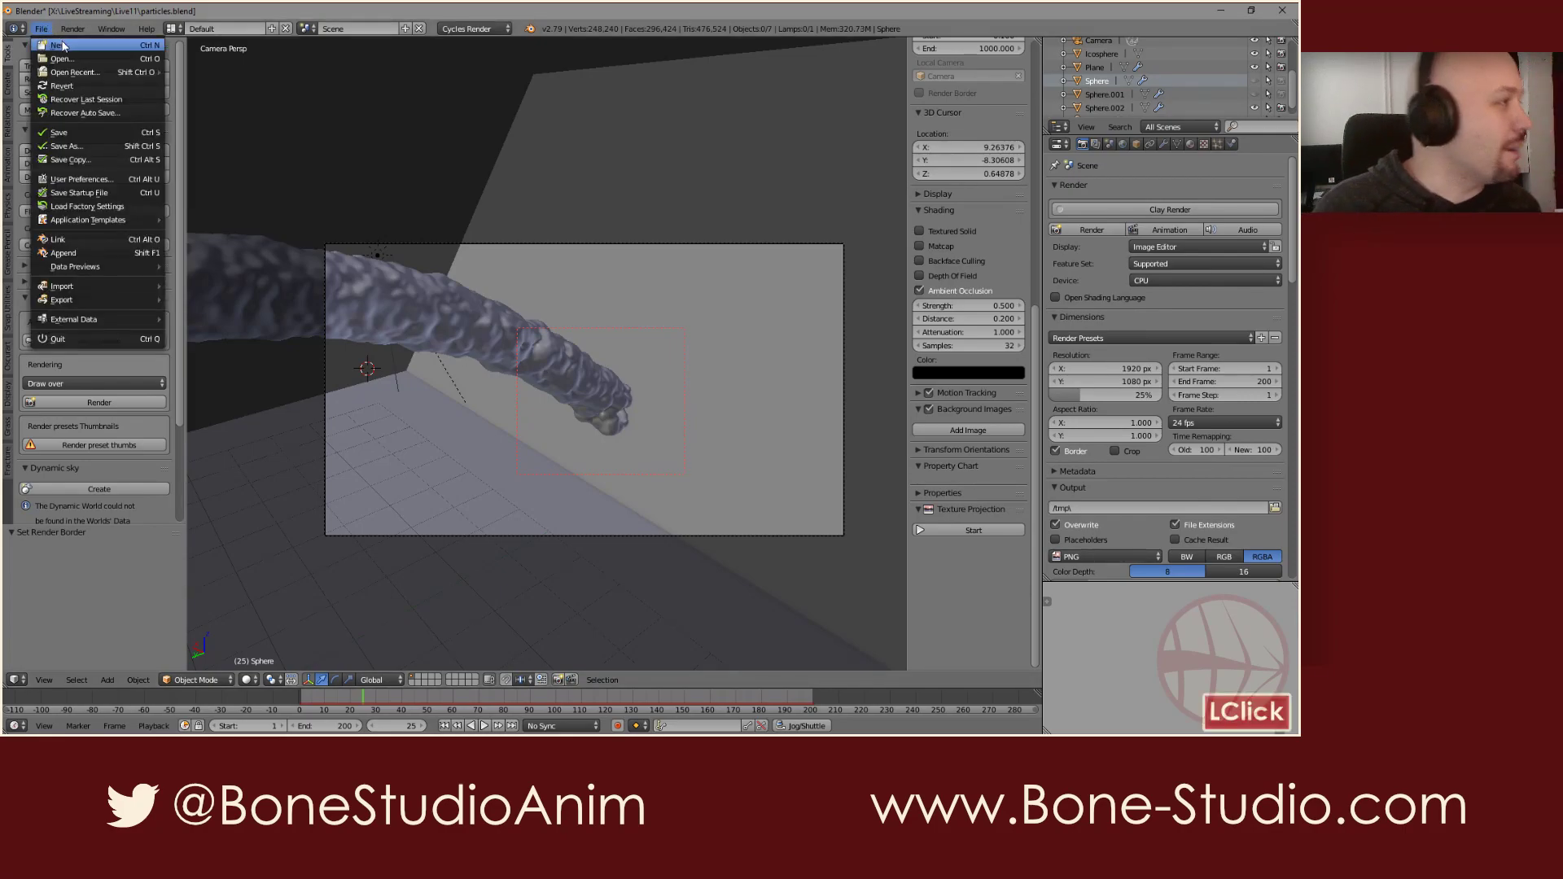
{"action": "left_click", "coordinate": [61, 44]}
{"action": "left_click", "coordinate": [66, 53]}
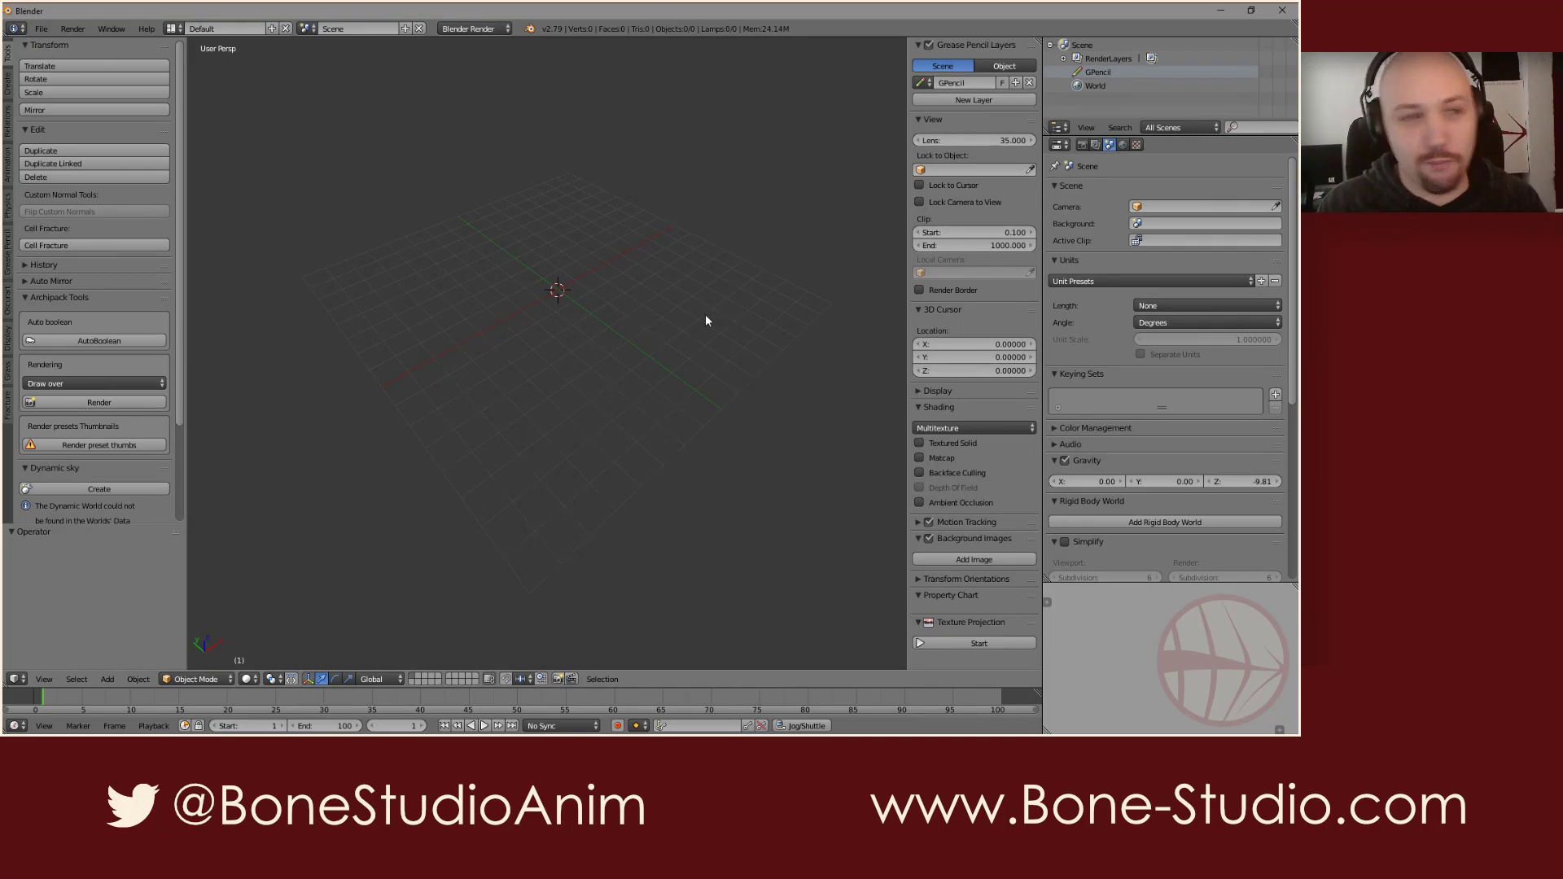
{"action": "middle_click_drag", "start_coordinate": [647, 349], "coordinate": [584, 408], "text": "shift"}
{"action": "key", "text": "shift+a"}
{"action": "left_click", "coordinate": [486, 309]}
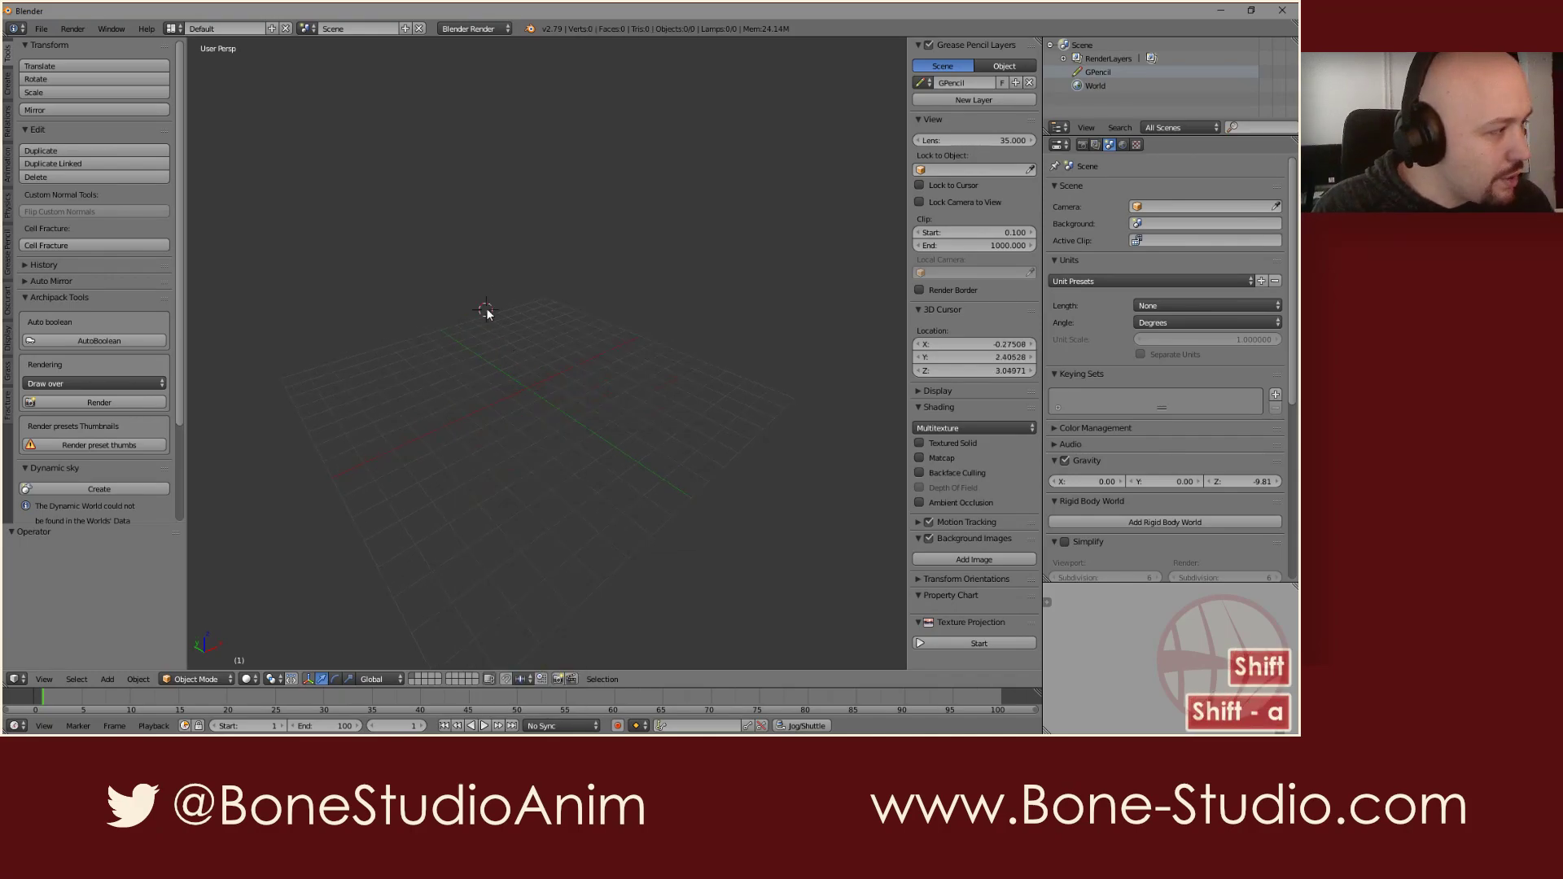
{"action": "left_click", "coordinate": [7, 403]}
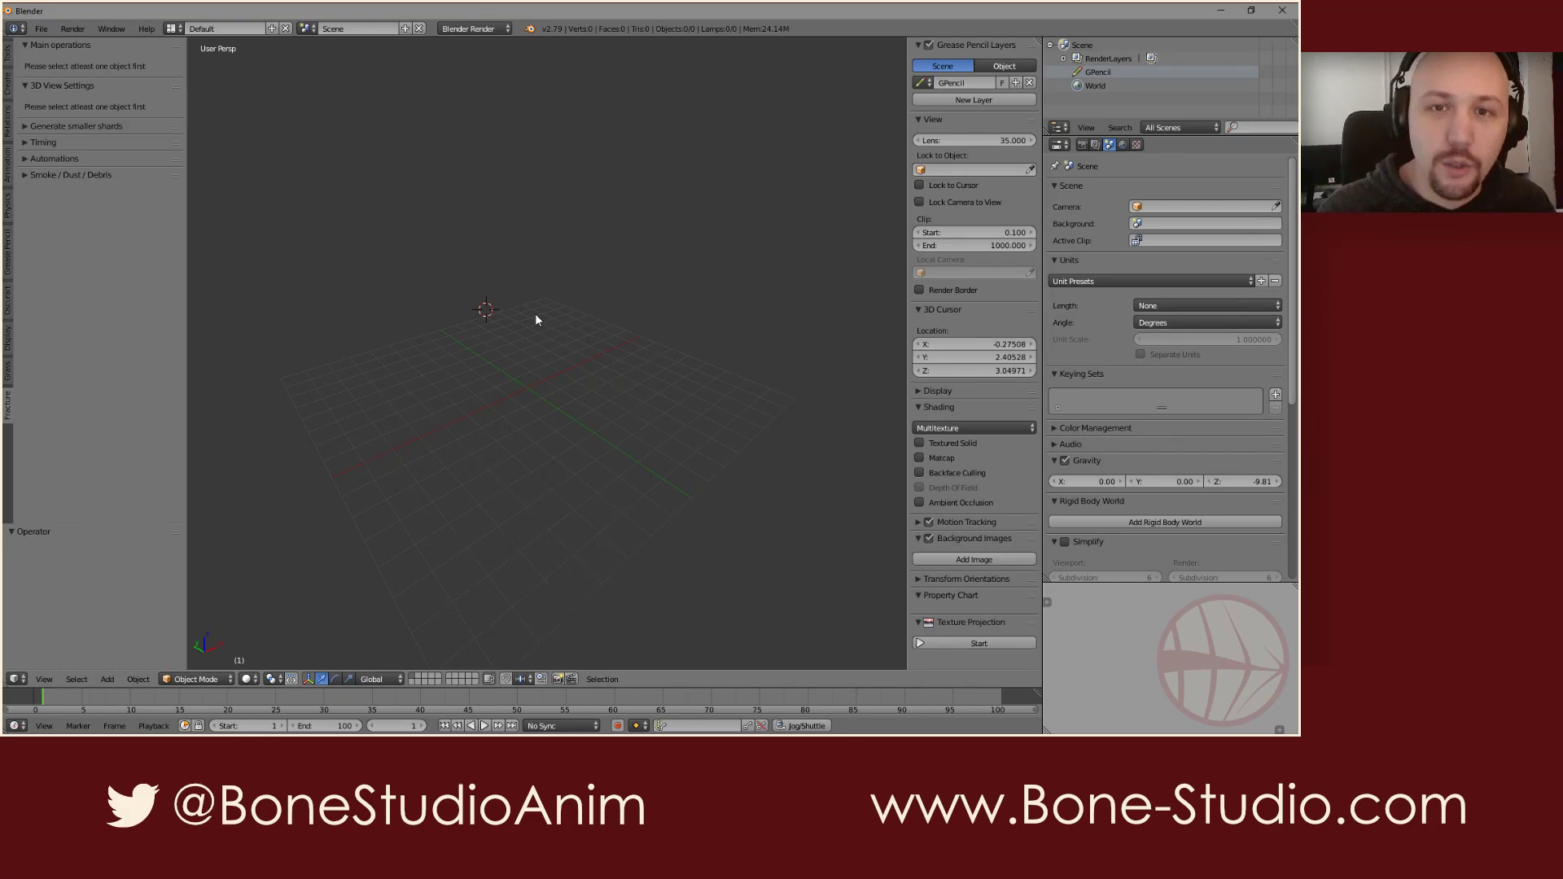
Step: Reset the 3D cursor to the origin and add a ground plane scaled to about 11.7
{"action": "key", "text": "shift"}
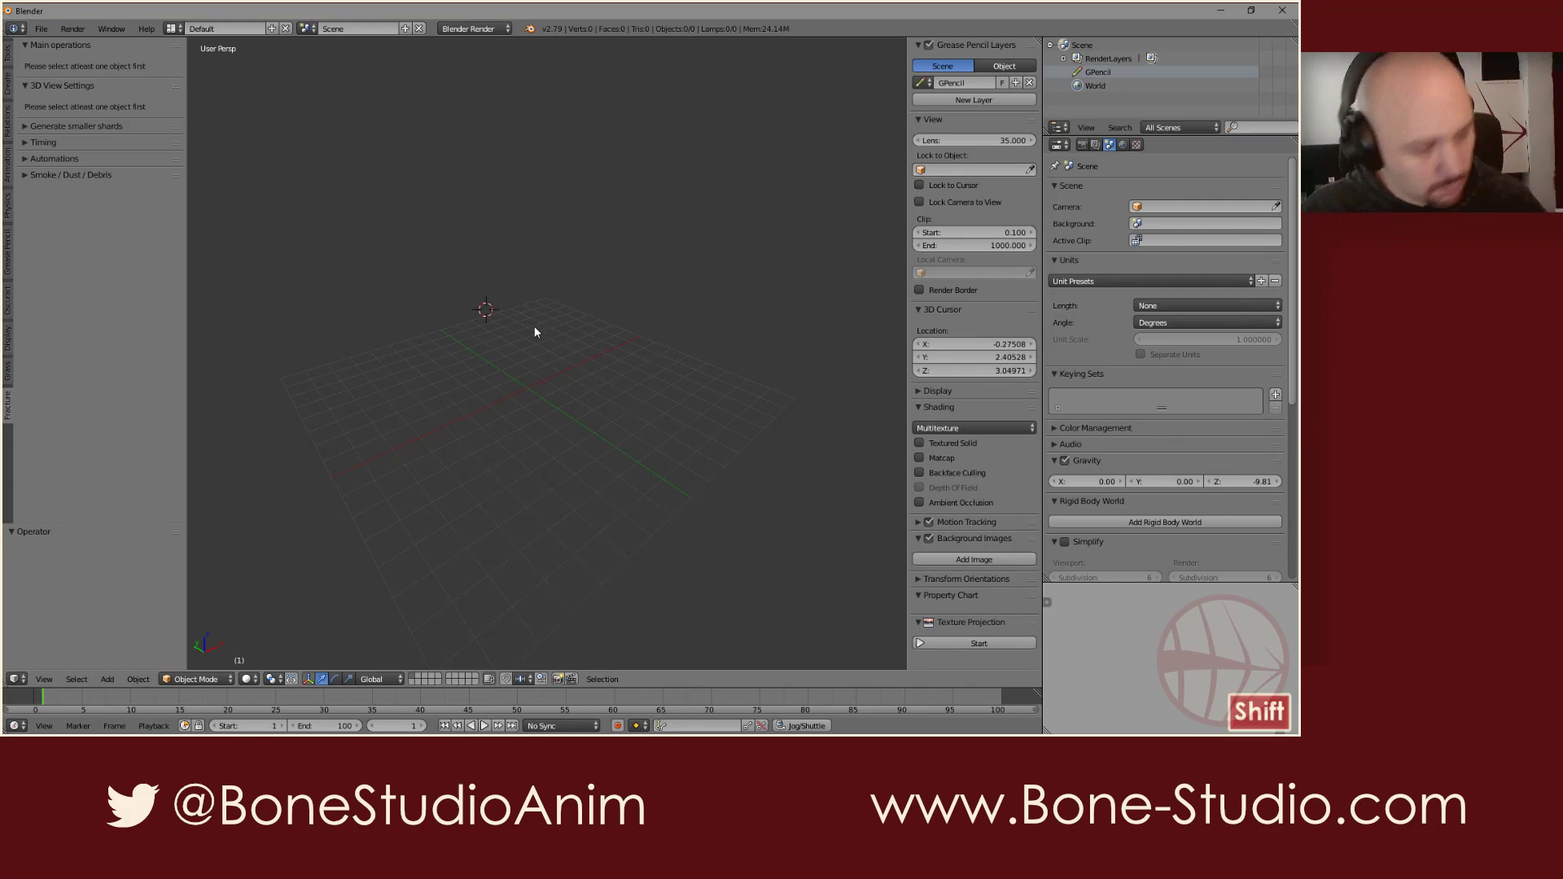
{"action": "key", "text": "shift+c"}
{"action": "key", "text": "shift+a"}
{"action": "mouse_move", "coordinate": [544, 371]}
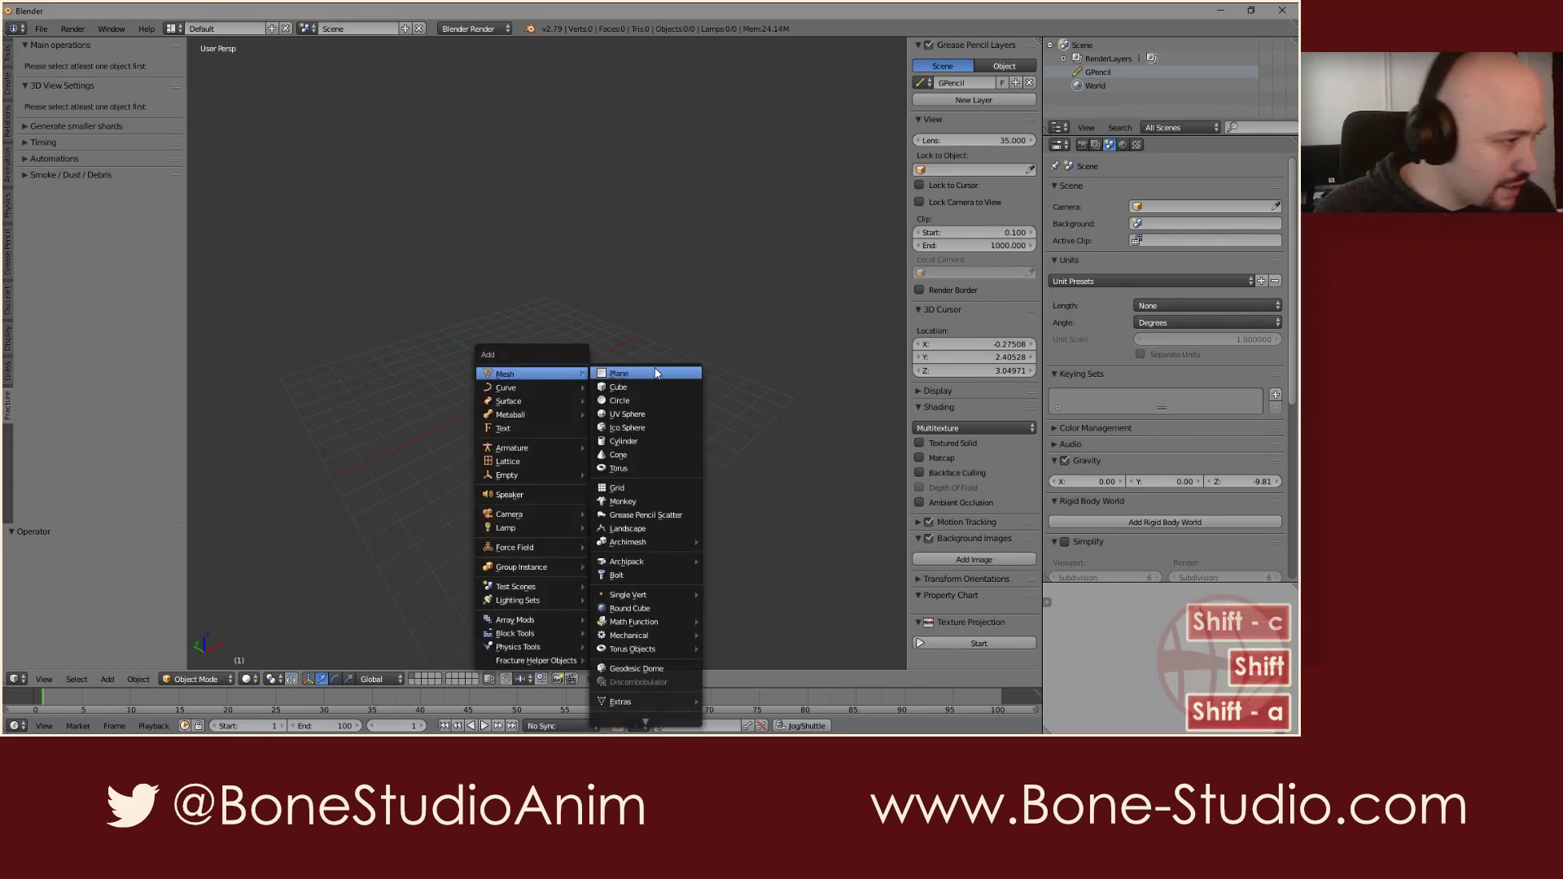
{"action": "left_click", "coordinate": [649, 372]}
{"action": "key", "text": "s"}
{"action": "left_click", "coordinate": [695, 577]}
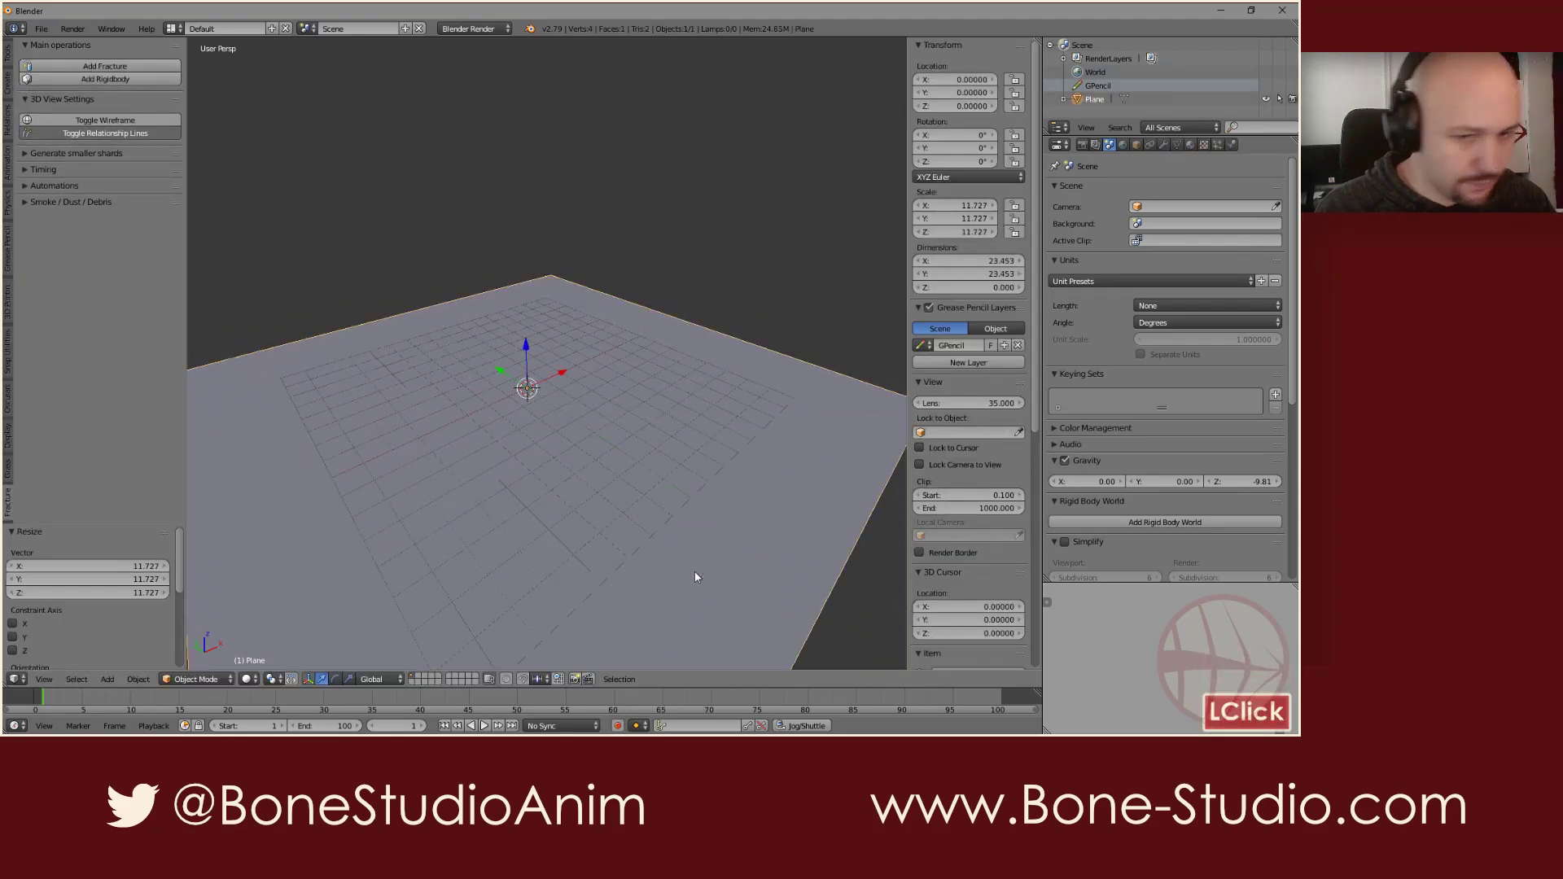
Step: Add a cube at the origin, raise it about 2.47 units in Z, and scale it to about 2.45
{"action": "key", "text": "shift+a"}
{"action": "mouse_move", "coordinate": [584, 339]}
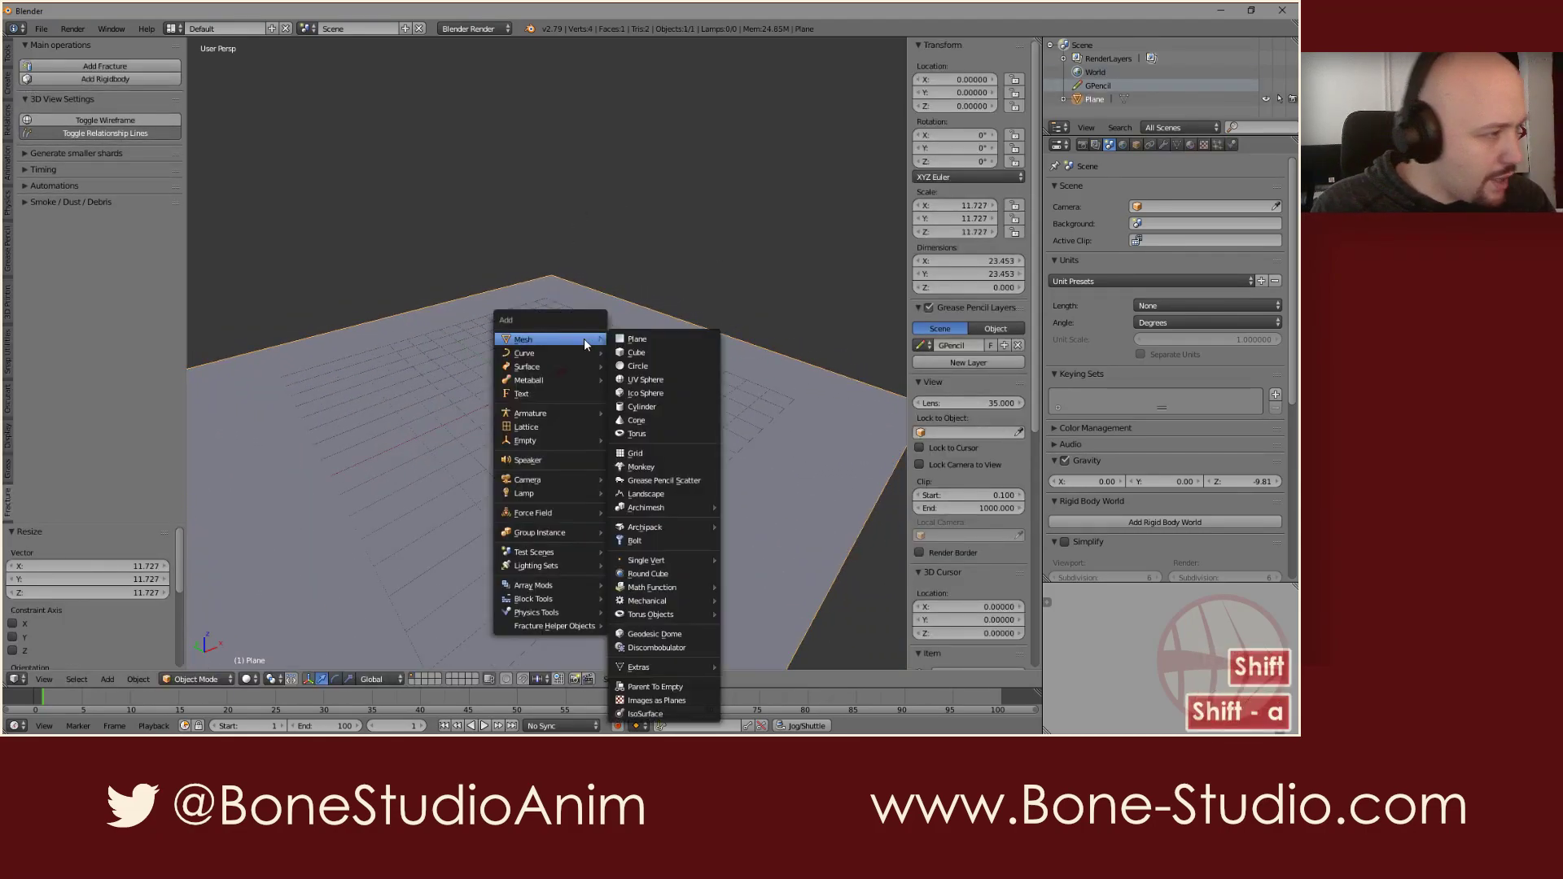
{"action": "left_click", "coordinate": [670, 353]}
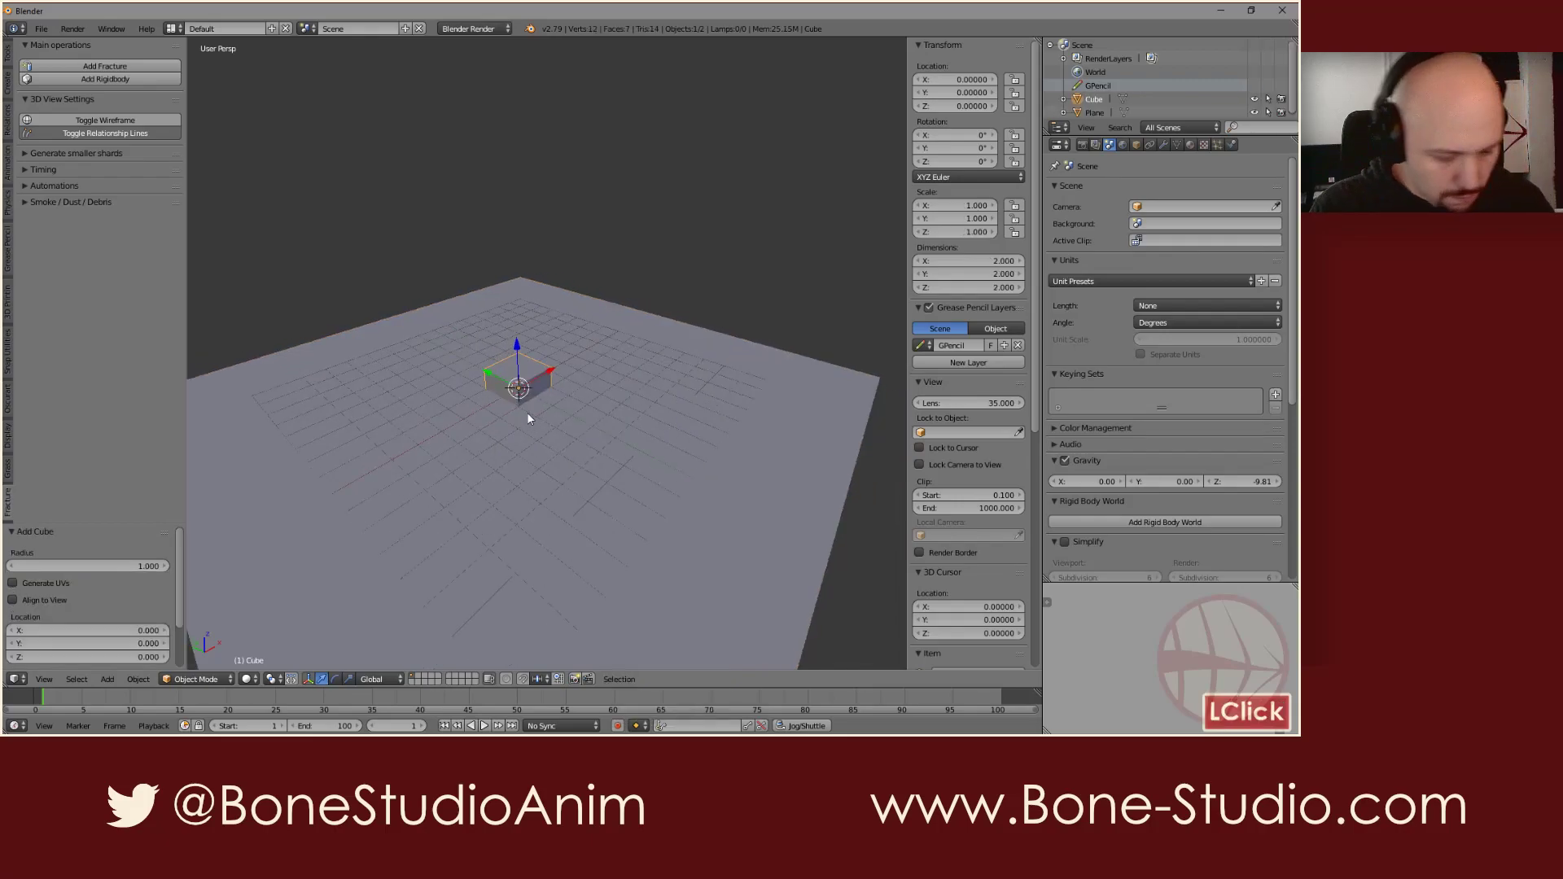
{"action": "key", "text": "g"}
{"action": "key", "text": "z"}
{"action": "left_click", "coordinate": [525, 370]}
{"action": "key", "text": "s"}
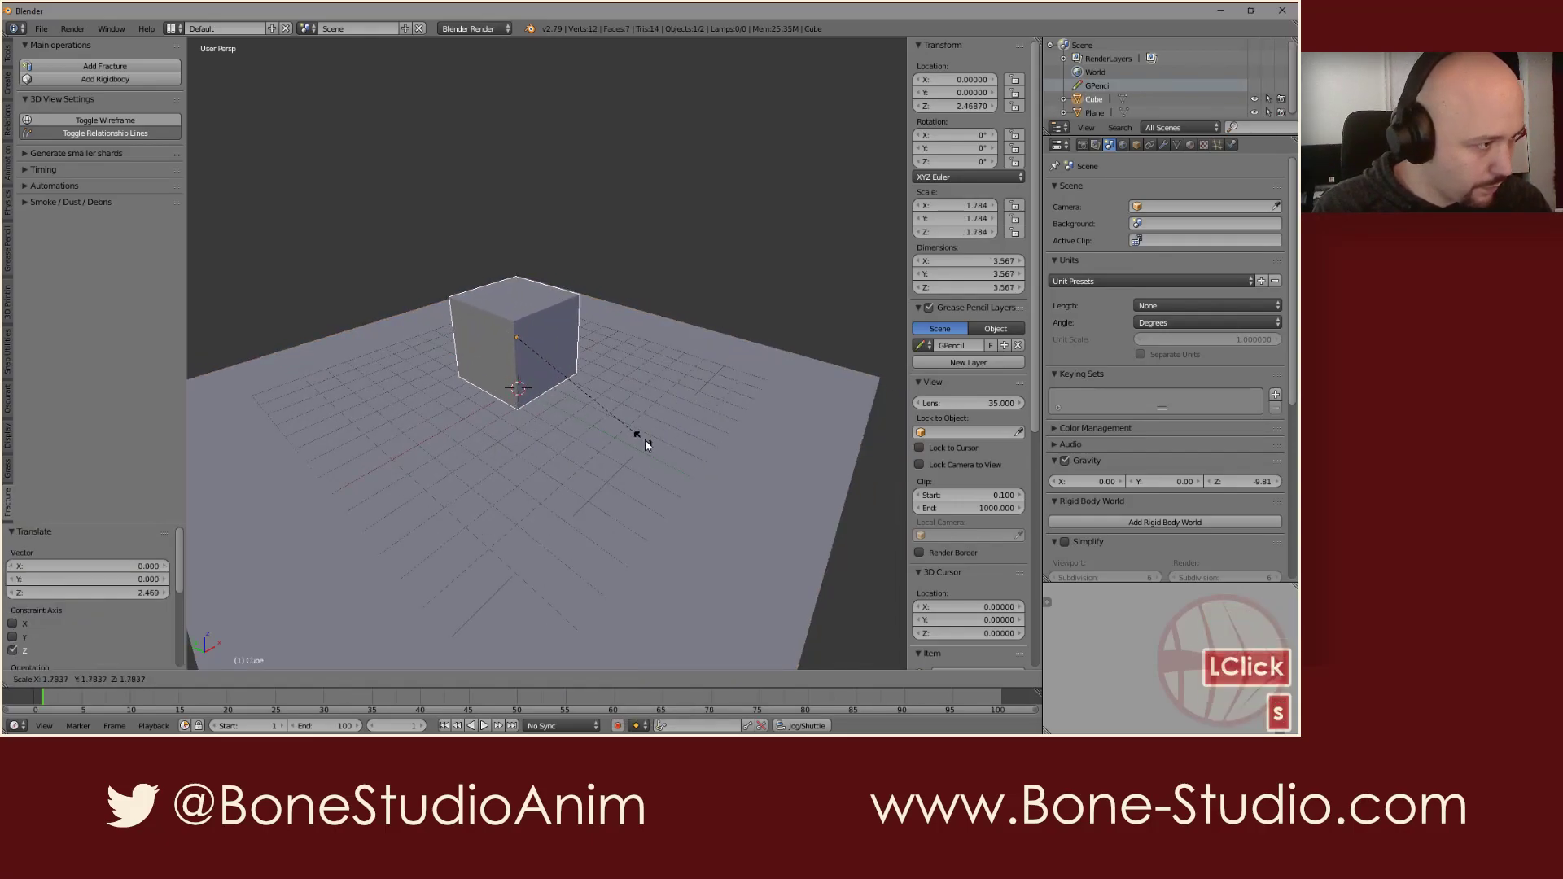
{"action": "left_click", "coordinate": [681, 488]}
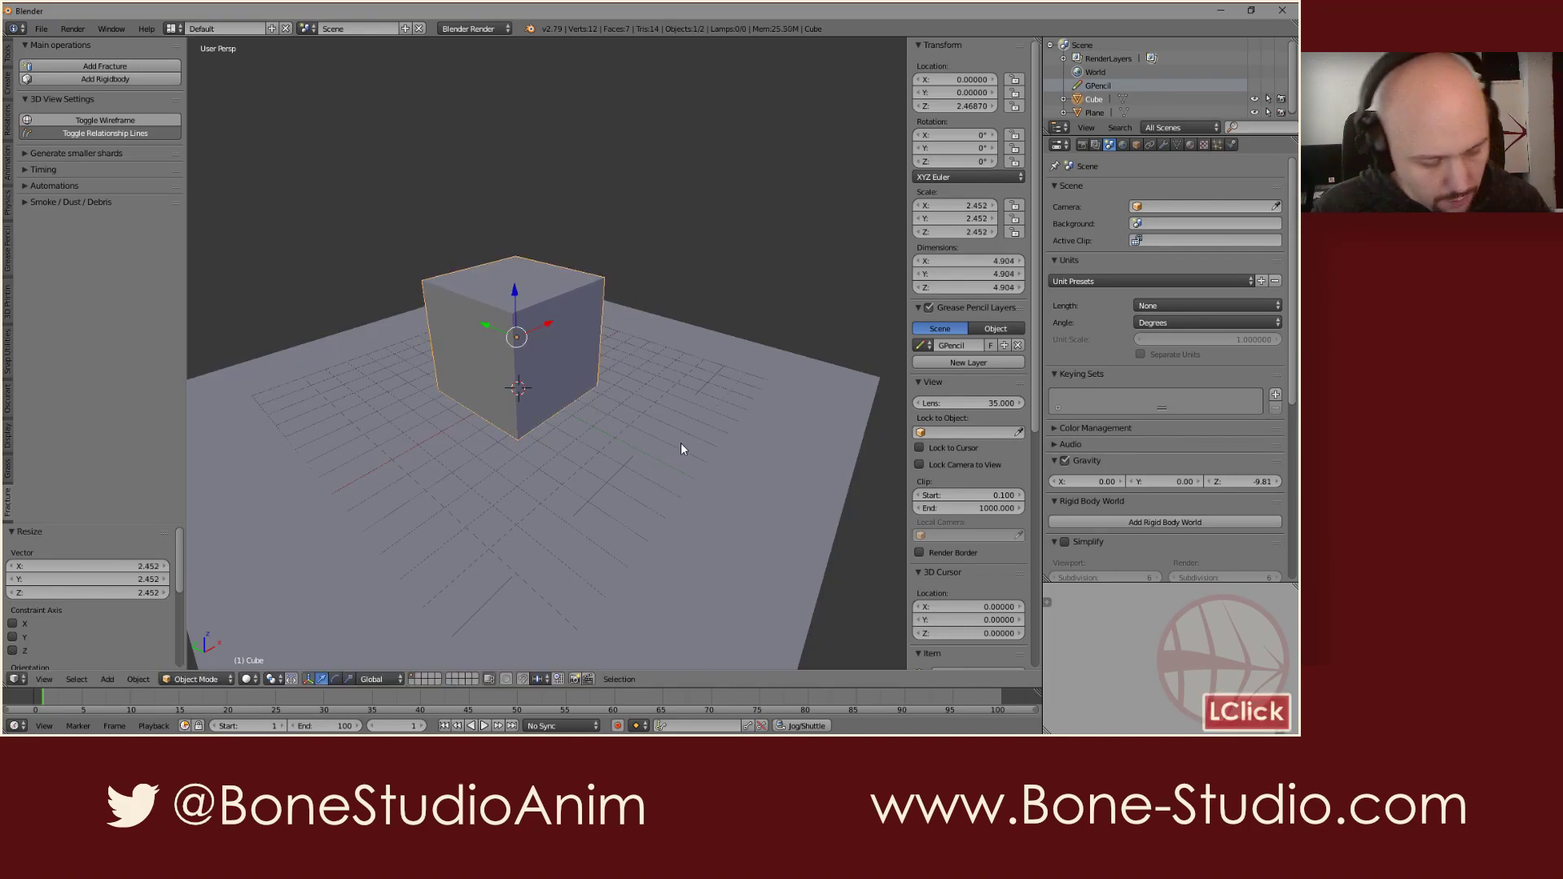
Step: Apply the cube's scale so its object scale resets to 1 on all axes
{"action": "key", "text": "ctrl+a"}
{"action": "left_click", "coordinate": [651, 461]}
{"action": "middle_click_drag", "start_coordinate": [659, 459], "coordinate": [638, 394]}
{"action": "scroll", "coordinate": [583, 353], "scroll_direction": "up", "scroll_amount": 1}
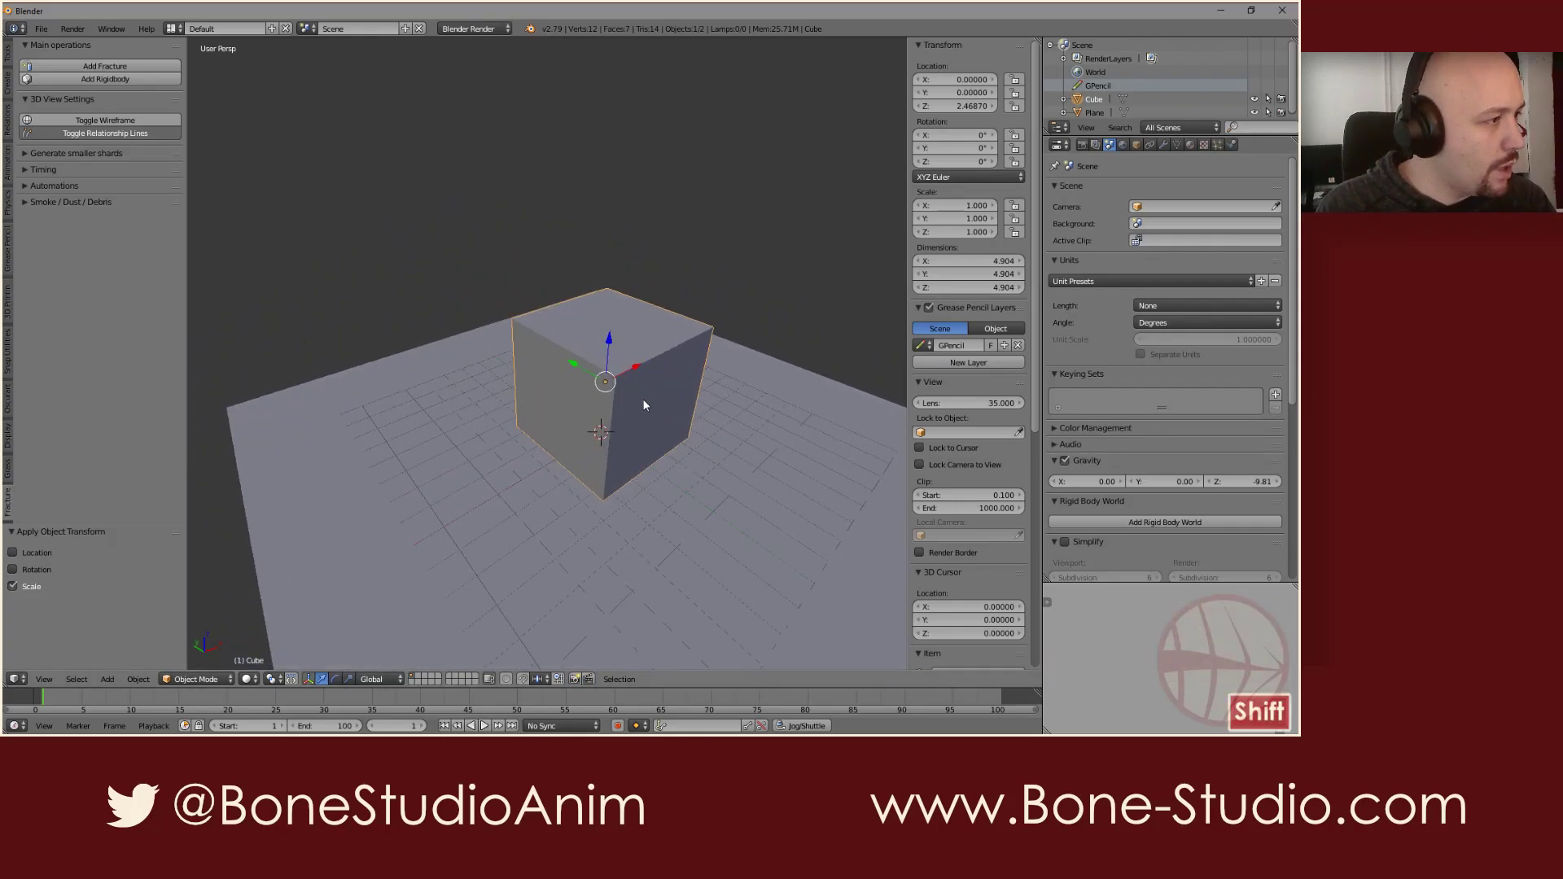
Step: Show the physics settings and make the ground plane a Passive rigid body
{"action": "left_click", "coordinate": [9, 496]}
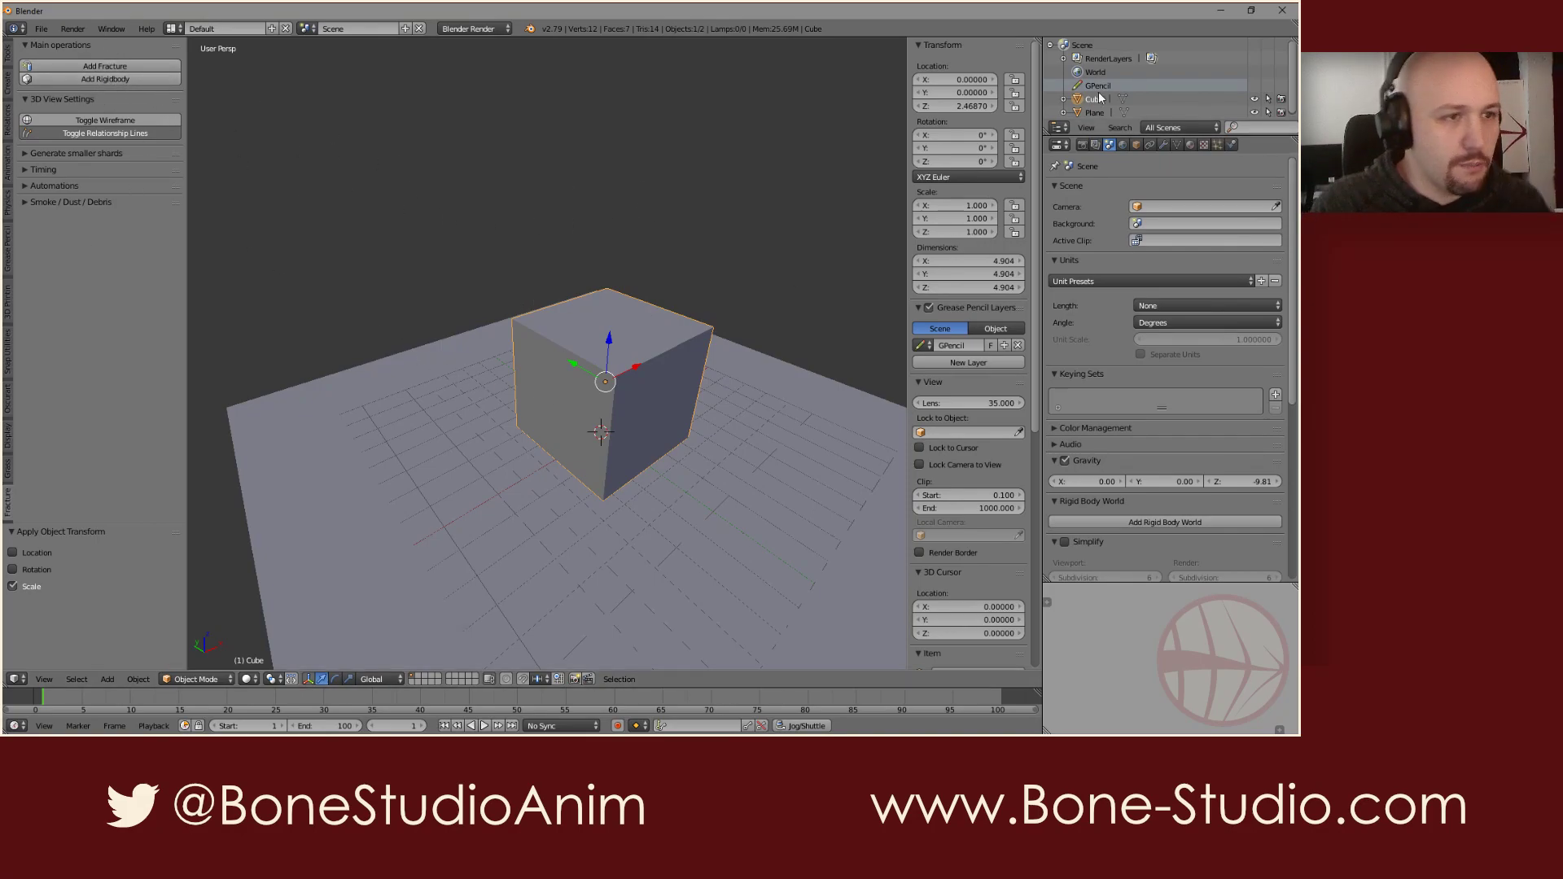
{"action": "left_click", "coordinate": [1219, 144]}
{"action": "left_click", "coordinate": [1231, 145]}
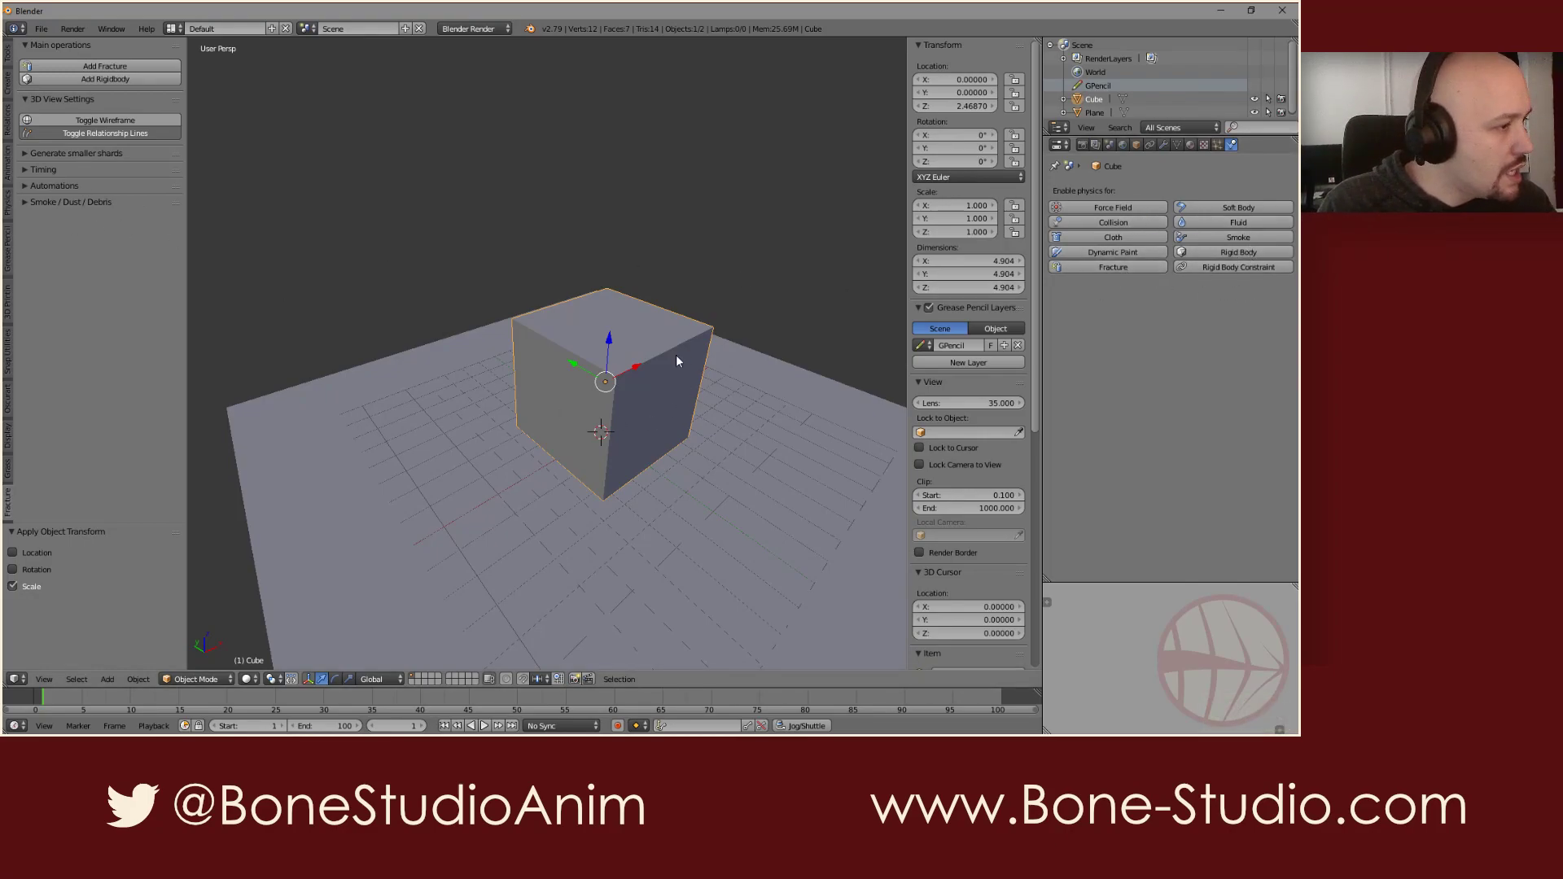
{"action": "right_click", "coordinate": [686, 453]}
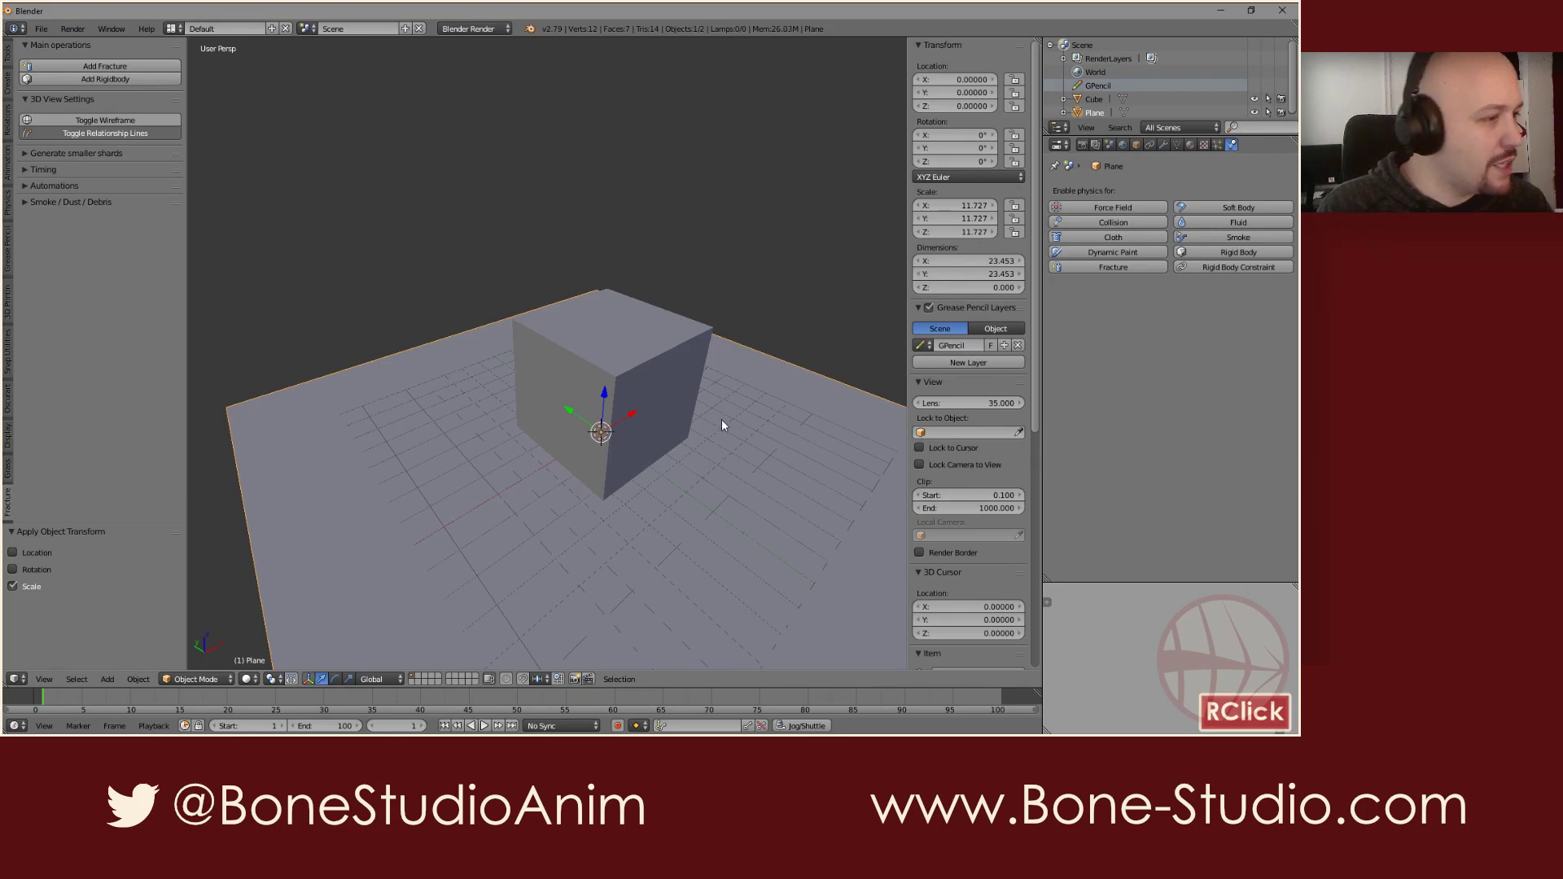
{"action": "left_click", "coordinate": [86, 79]}
{"action": "left_click", "coordinate": [130, 98]}
{"action": "left_click", "coordinate": [130, 65]}
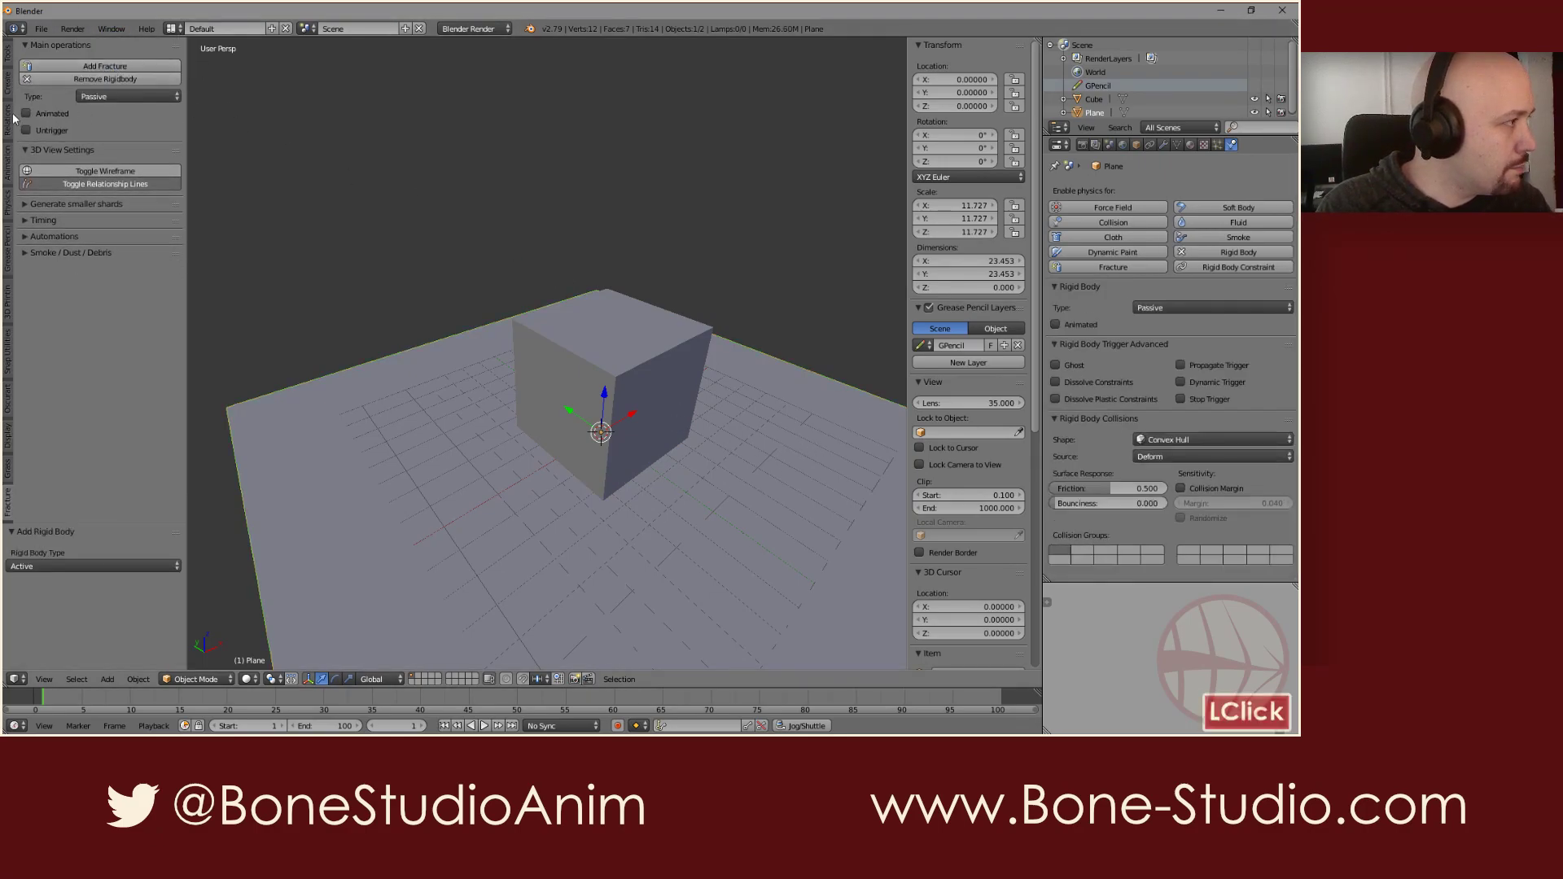
Step: Add a fracture to the cube and play the simulation, returning to the first frame
{"action": "right_click", "coordinate": [625, 327]}
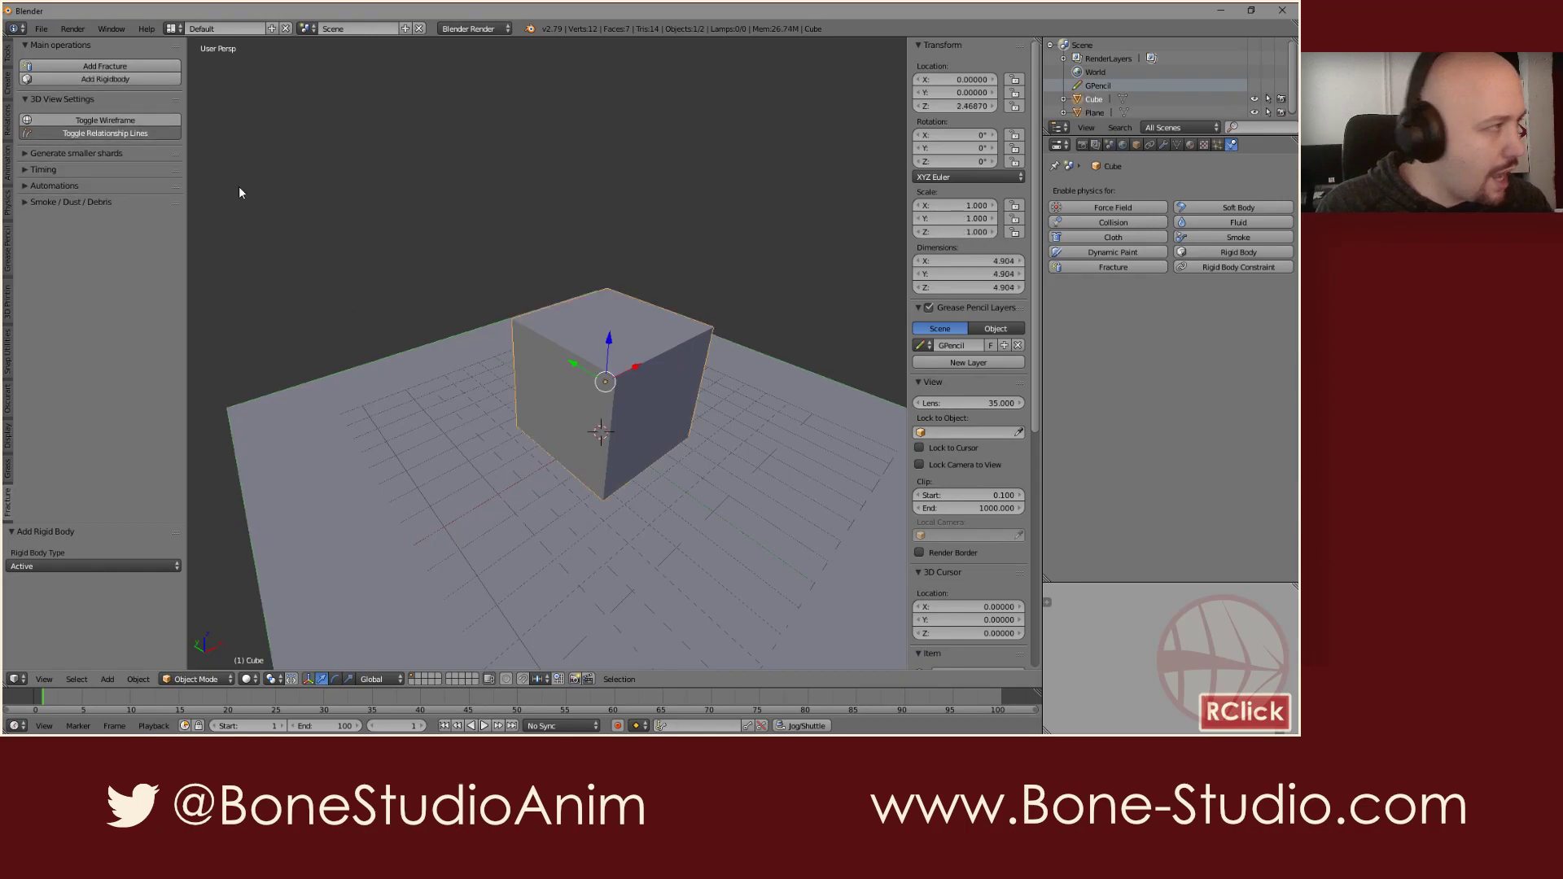
{"action": "left_click", "coordinate": [99, 66]}
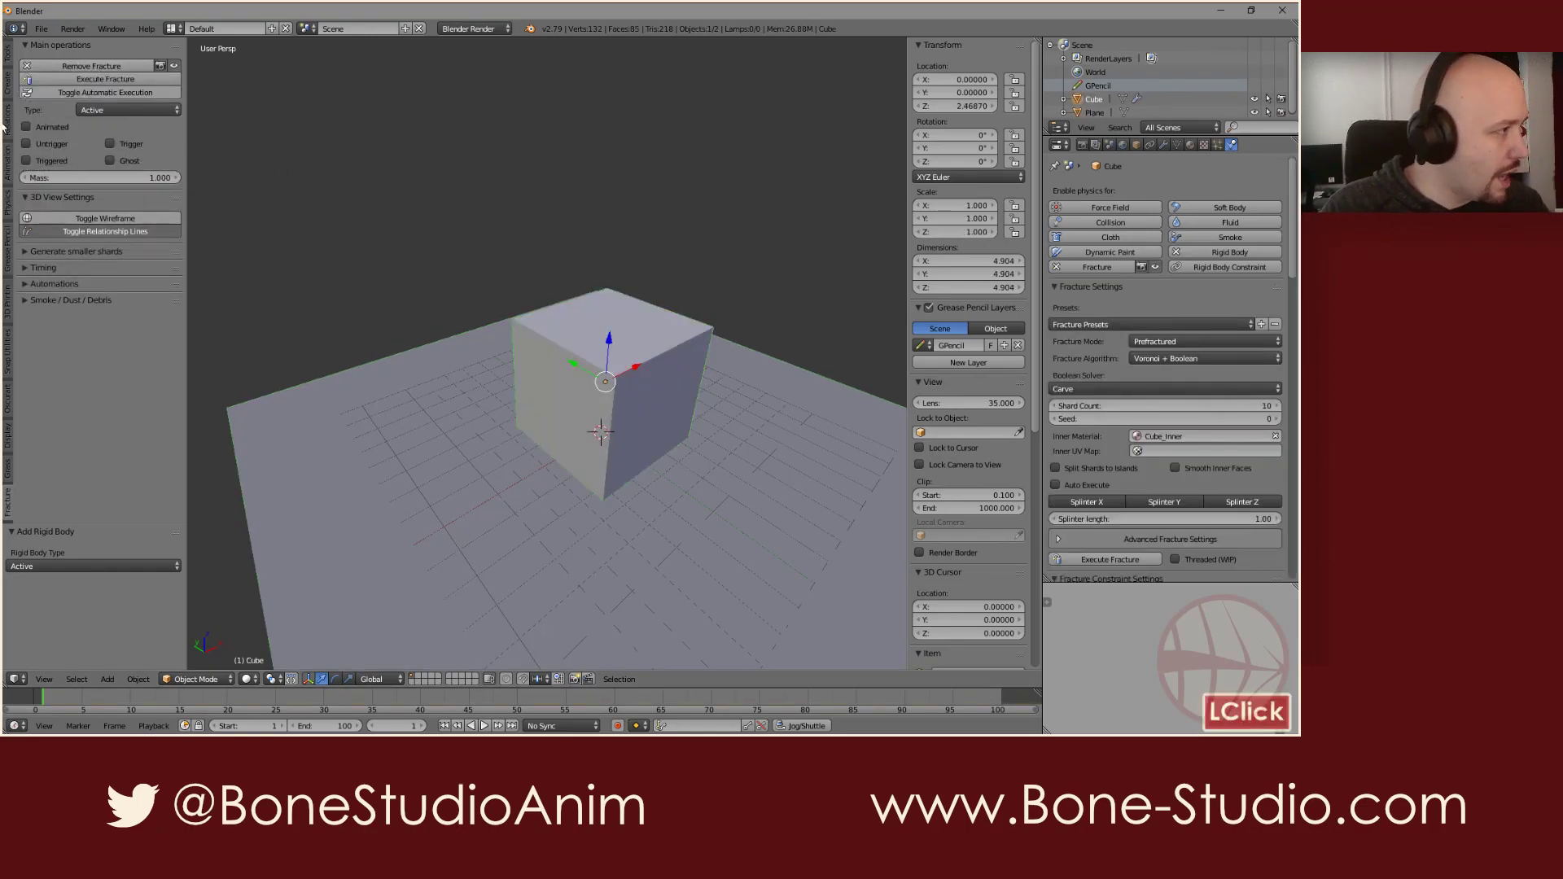
{"action": "middle_click_drag", "start_coordinate": [640, 398], "coordinate": [586, 363]}
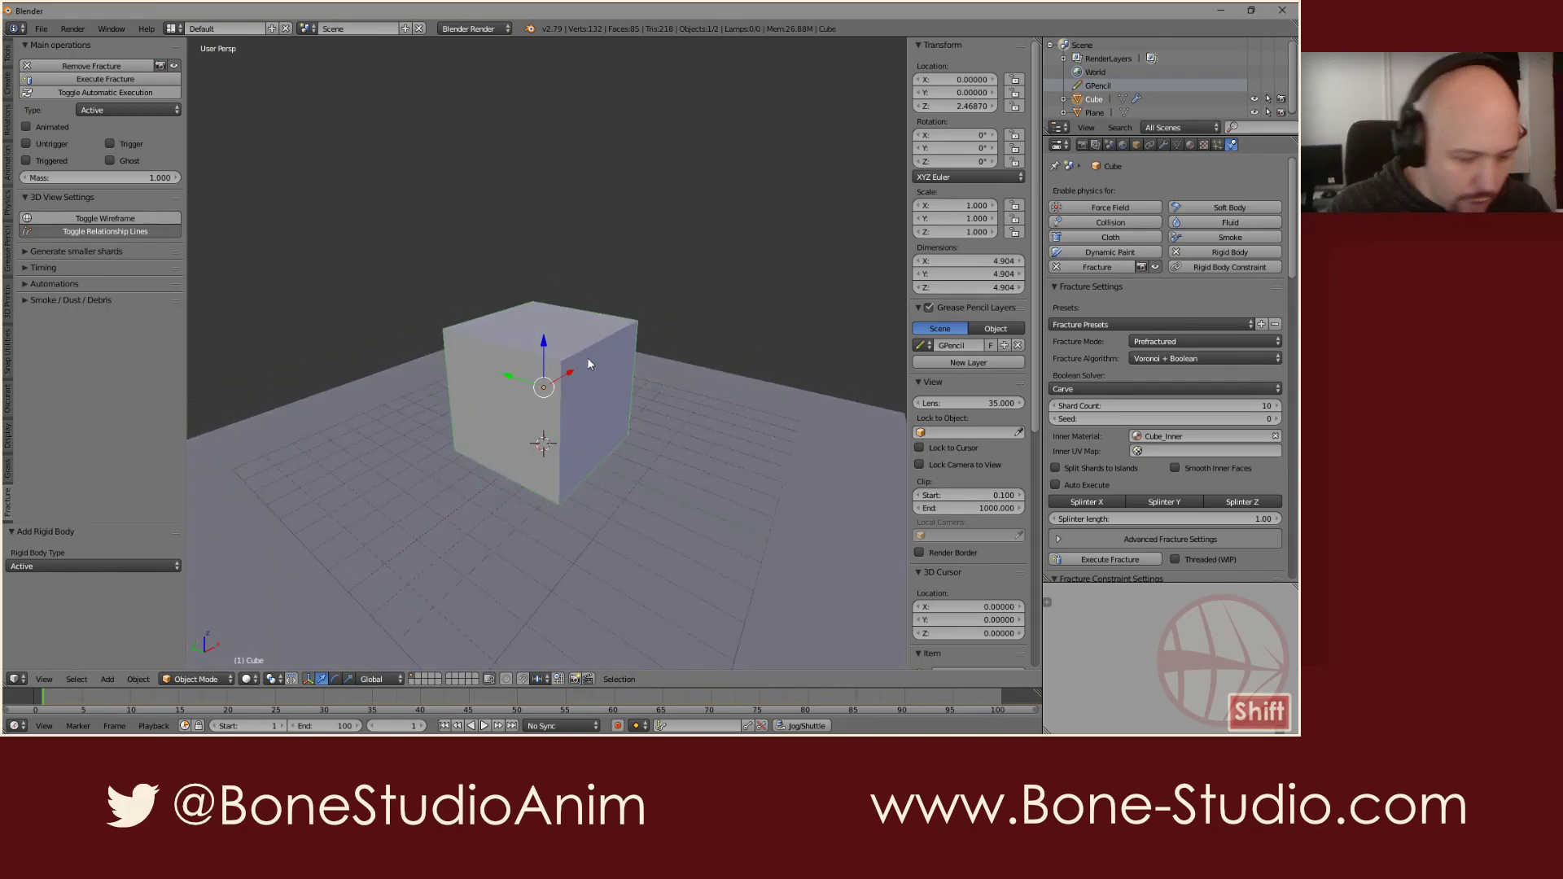
{"action": "key", "text": "alt+a"}
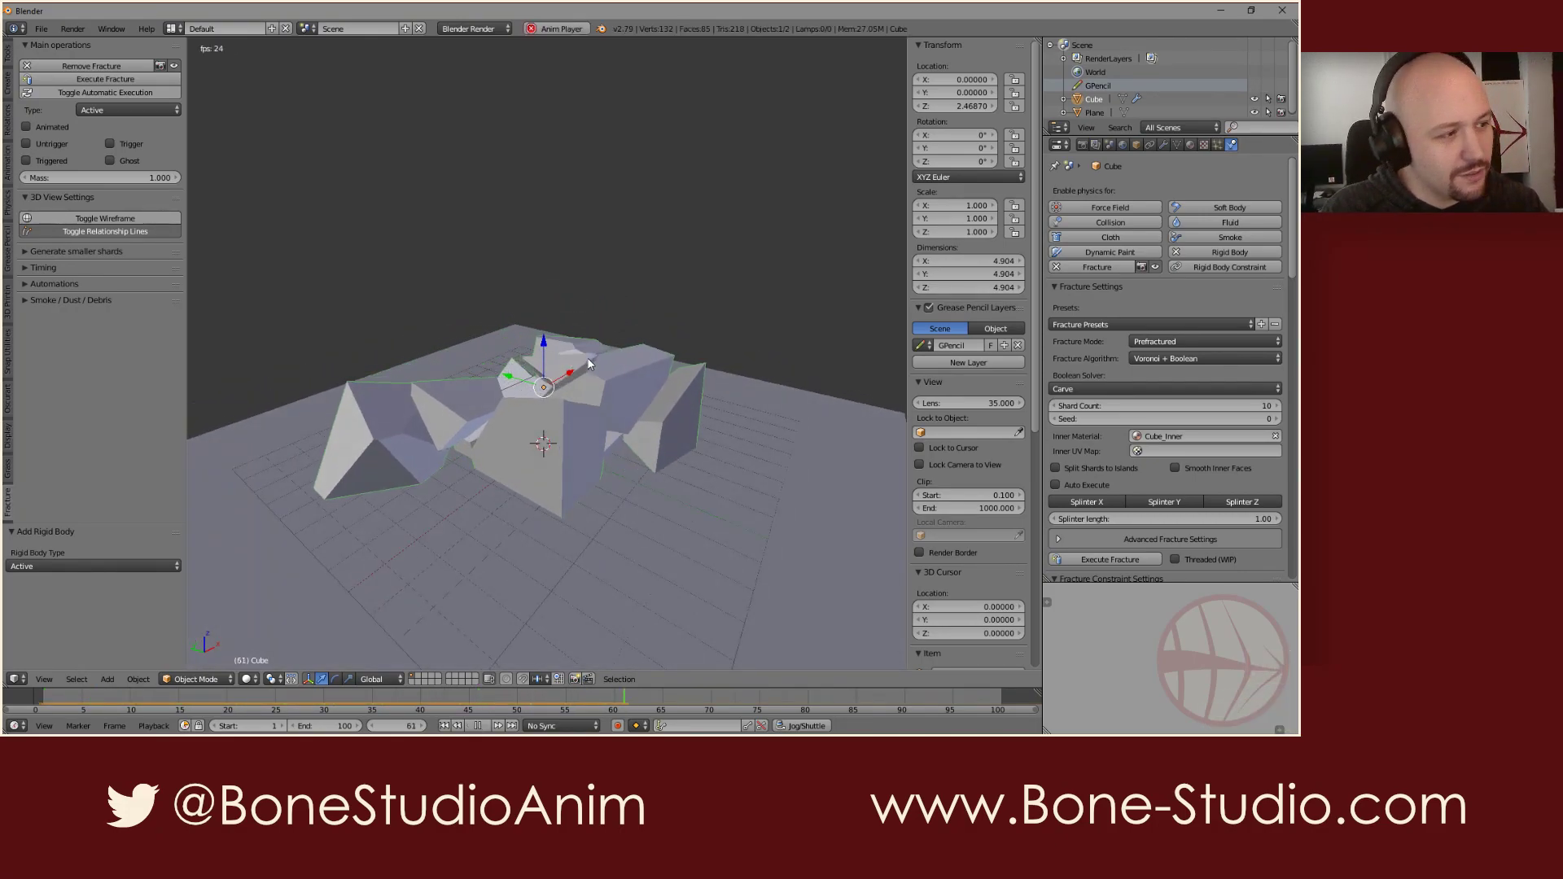
{"action": "key", "text": "alt+a"}
{"action": "key", "text": "shift+Left"}
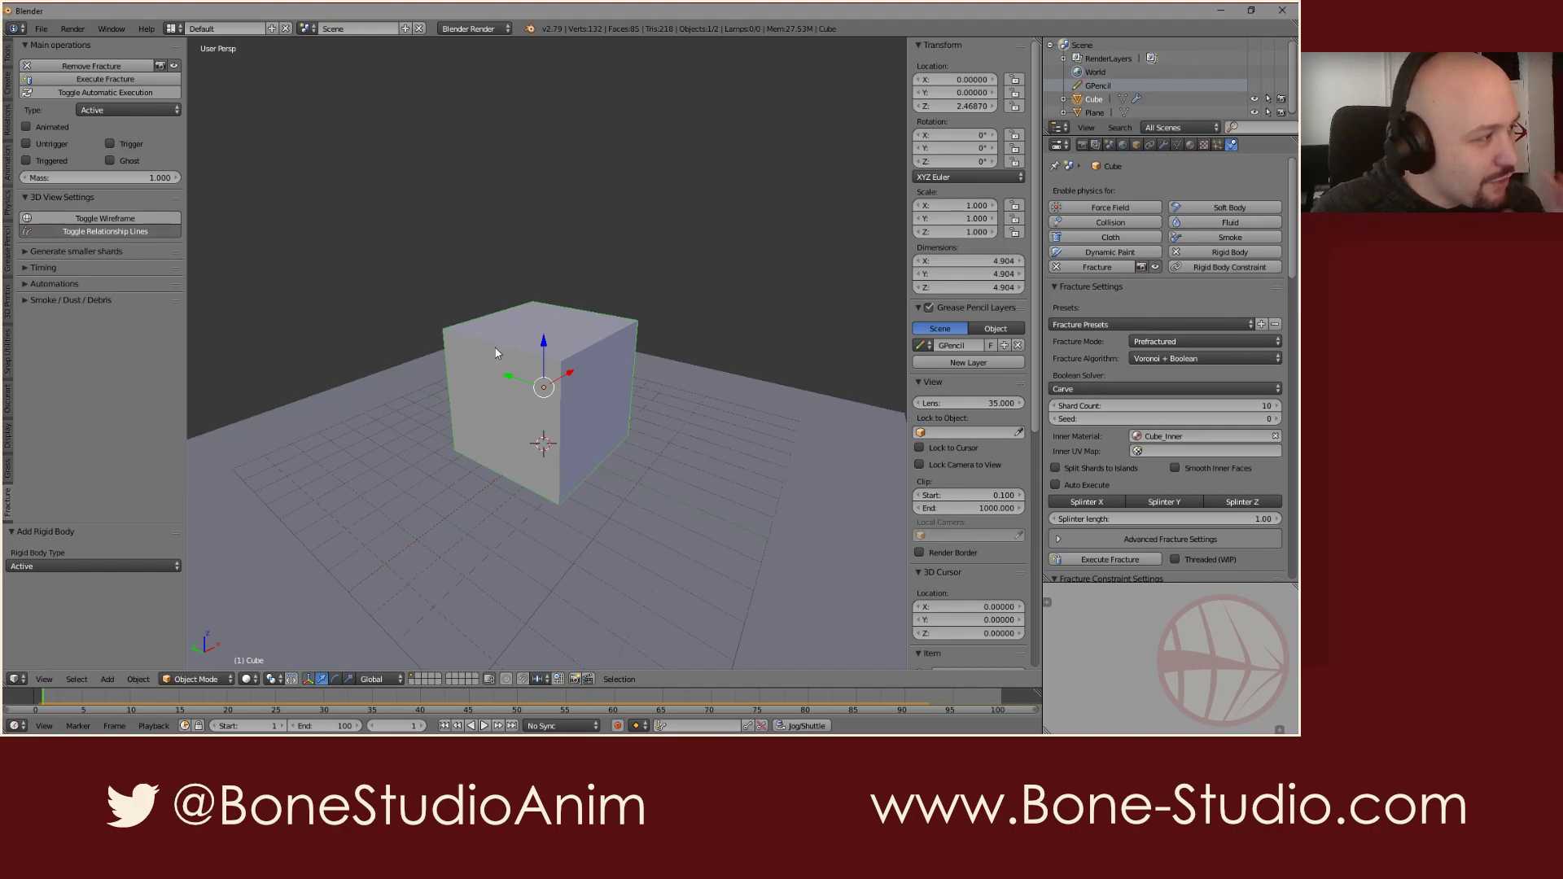
Step: Add an ico sphere and move it with X locked to about Y -2.21 and Z 10.26, above the cube
{"action": "key", "text": "shift+a"}
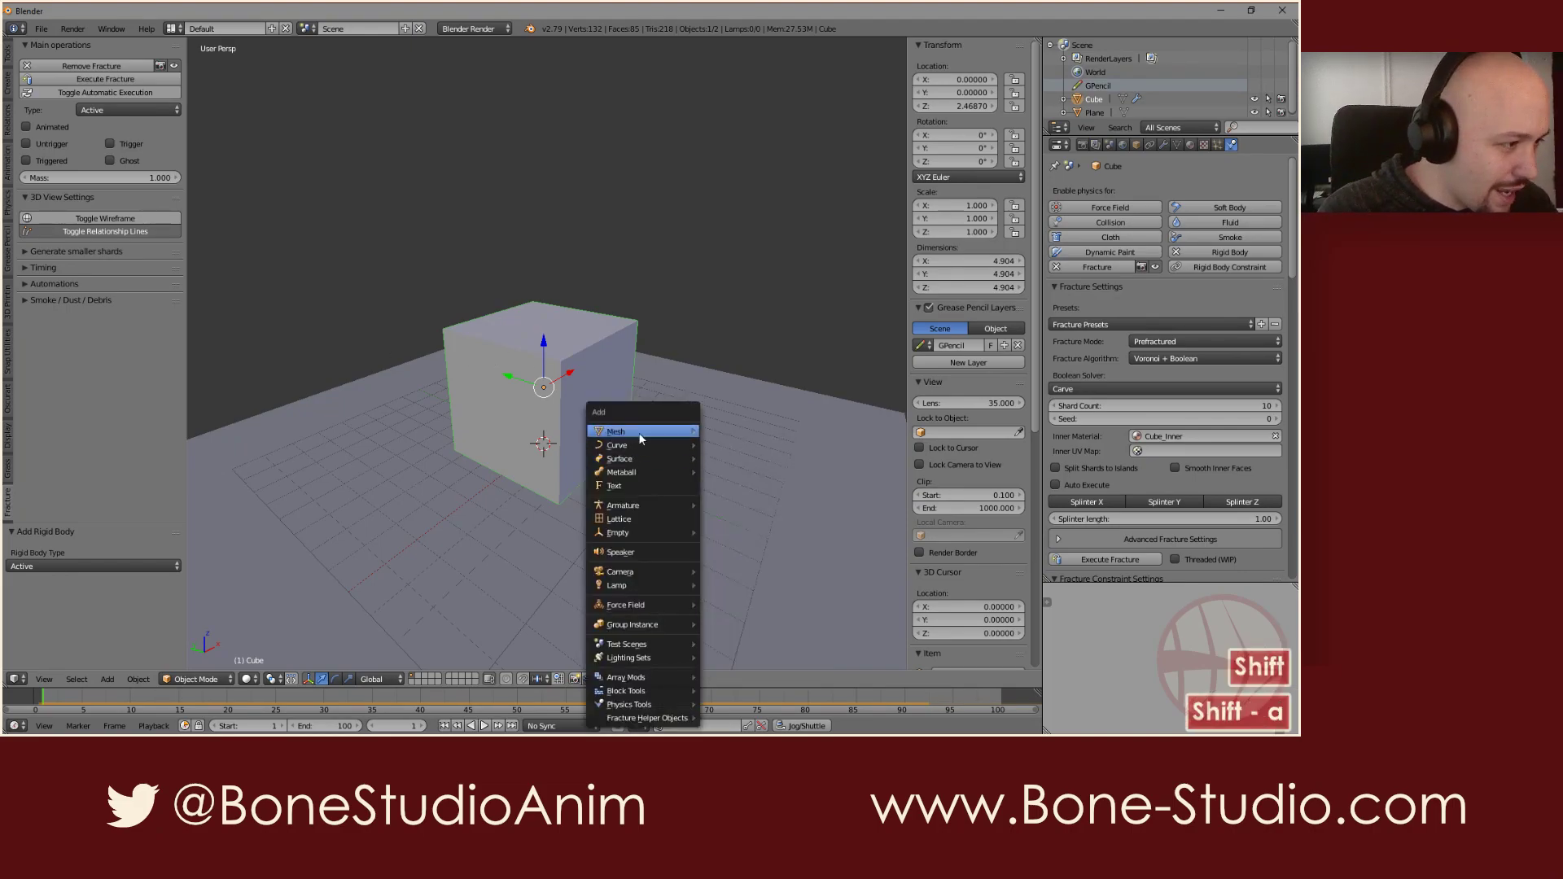
{"action": "mouse_move", "coordinate": [643, 431]}
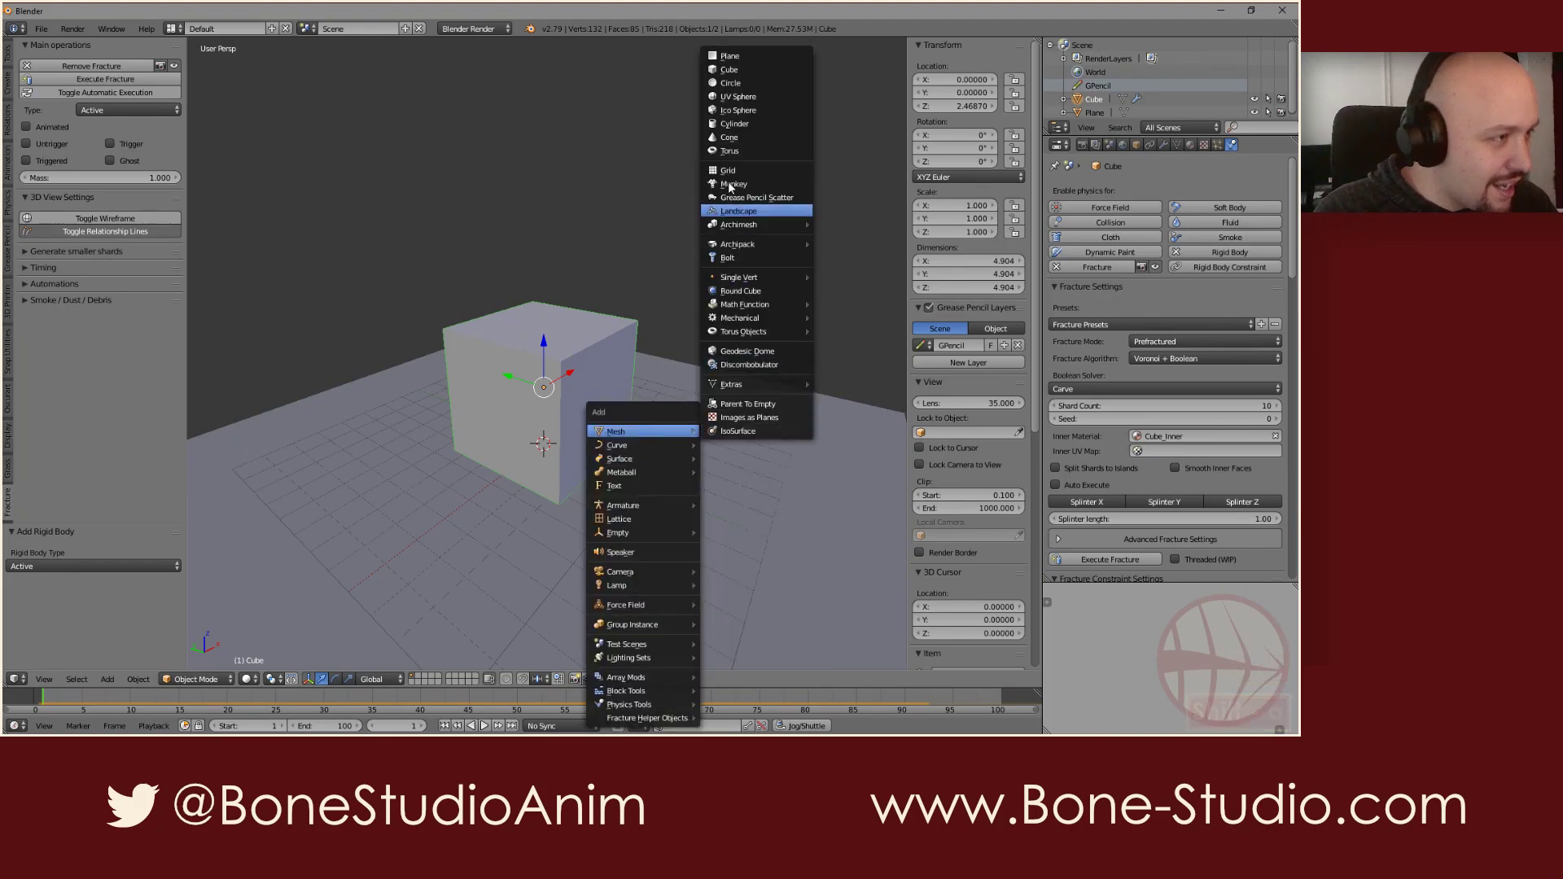
{"action": "left_click", "coordinate": [738, 110]}
{"action": "key", "text": "g"}
{"action": "key", "text": "shift+x"}
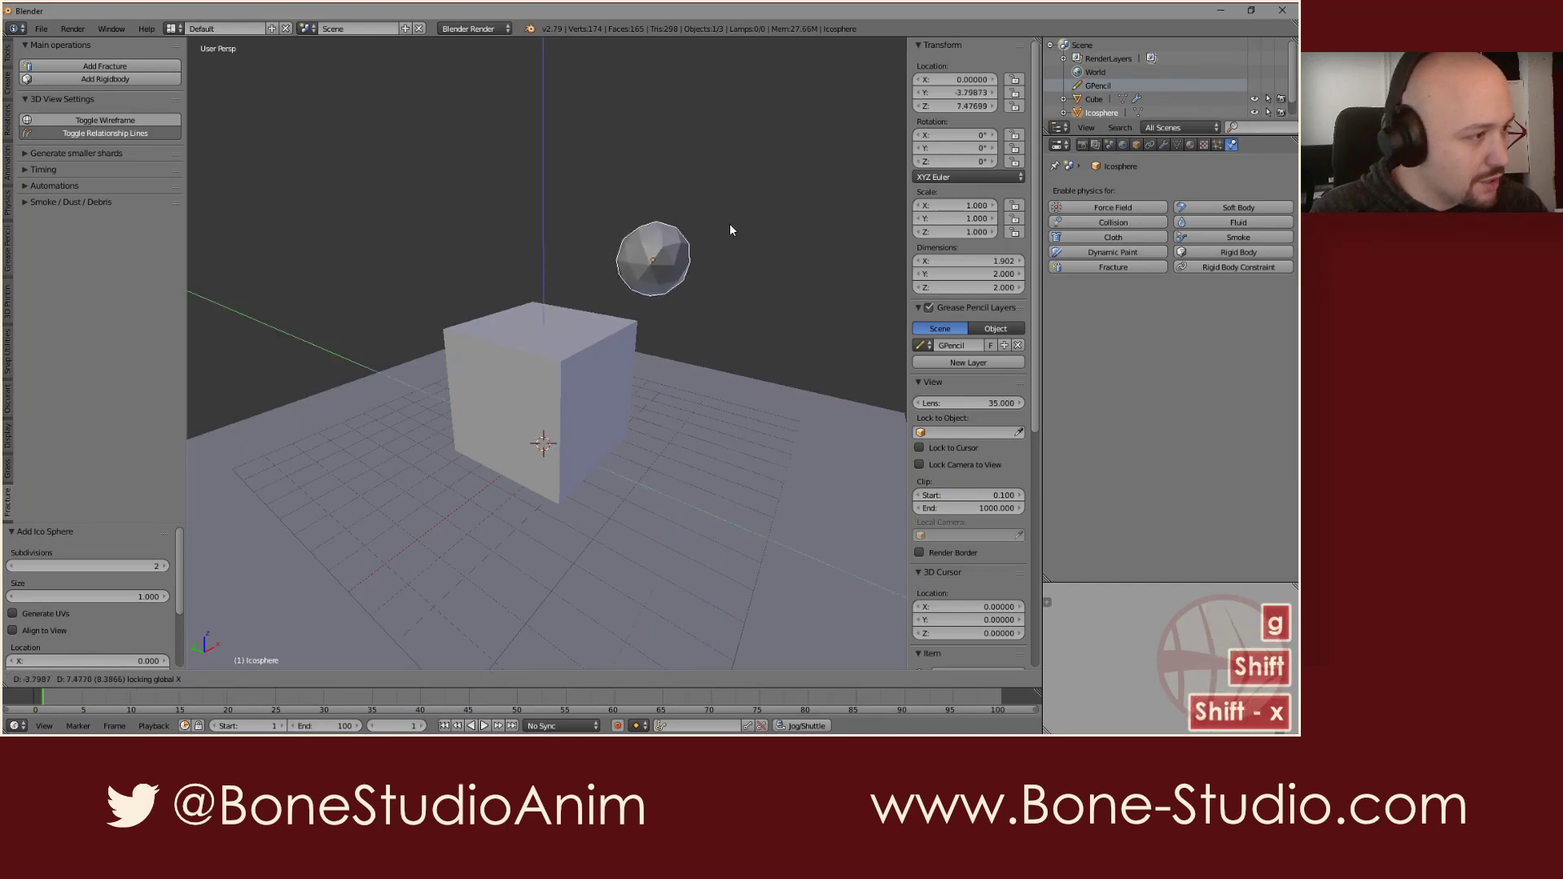
{"action": "left_click", "coordinate": [670, 140]}
Step: In the top orthographic view, move the ico sphere to about X -2.24 and Y -2.33, over the cube's corner
{"action": "middle_click_drag", "start_coordinate": [672, 124], "coordinate": [642, 264]}
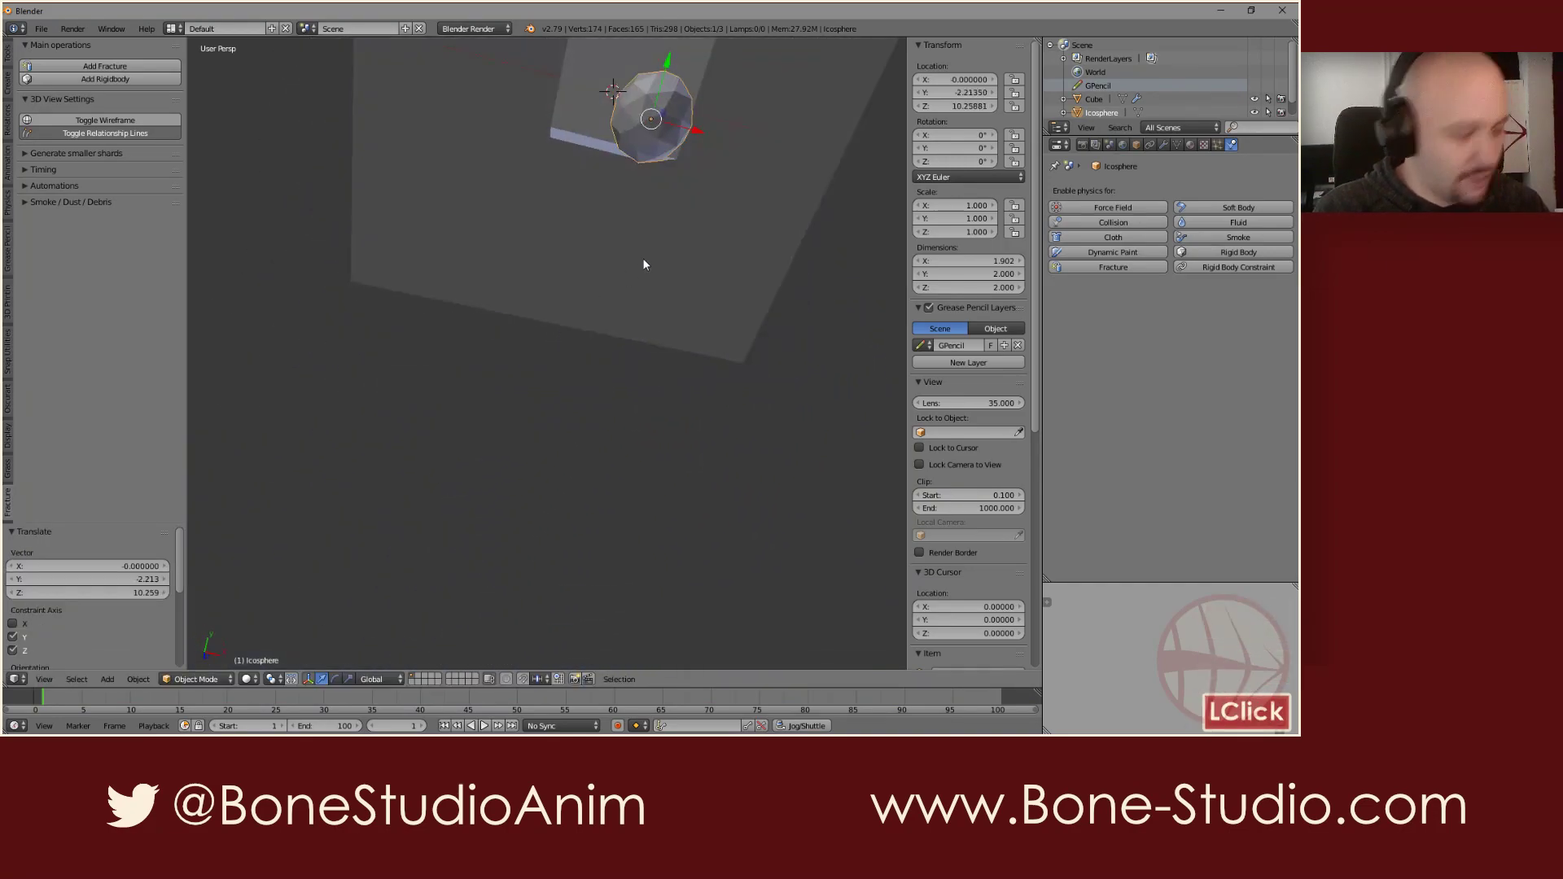
{"action": "key", "text": "KP_1"}
{"action": "key", "text": "KP_7"}
{"action": "key", "text": "KP_5"}
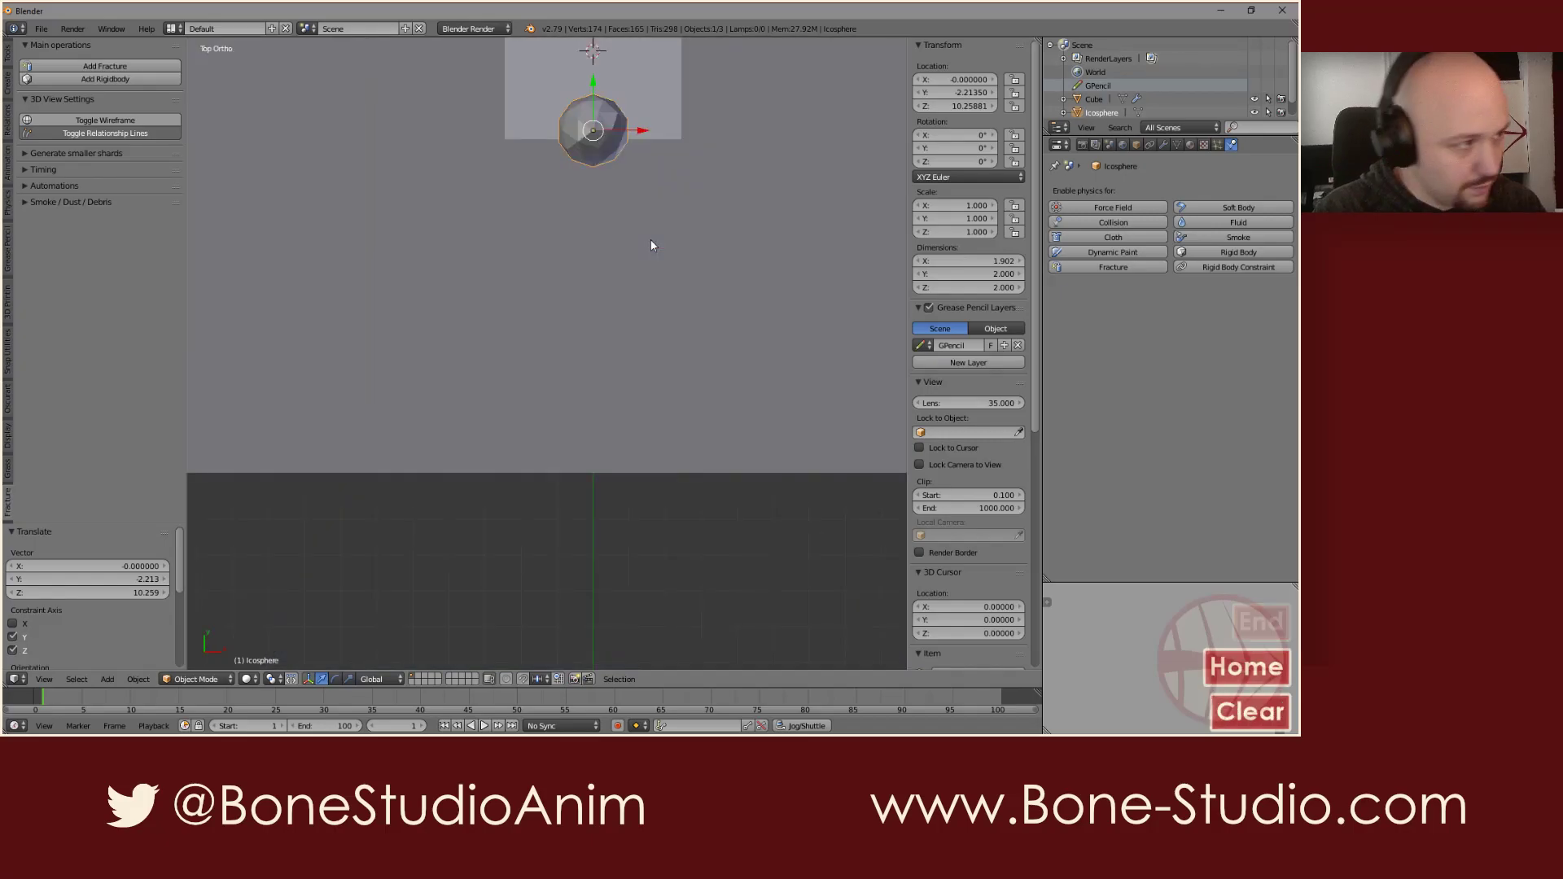
{"action": "middle_click_drag", "start_coordinate": [599, 181], "coordinate": [651, 282], "text": "shift"}
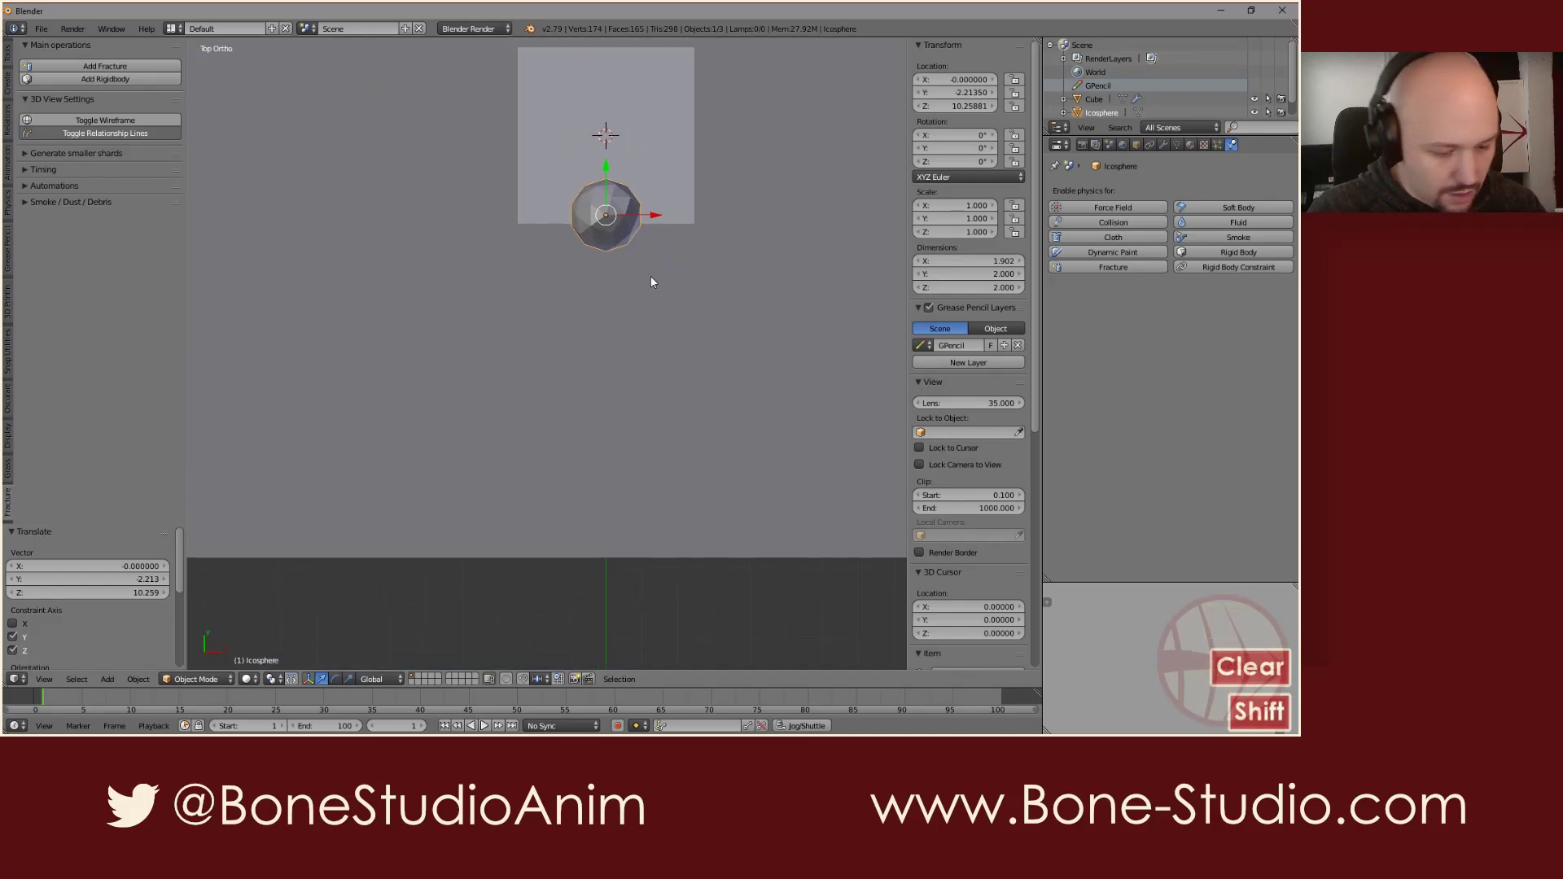
{"action": "left_click", "coordinate": [593, 265]}
{"action": "key", "text": "KP_5"}
{"action": "middle_click_drag", "start_coordinate": [531, 276], "coordinate": [563, 278]}
{"action": "scroll", "coordinate": [561, 246], "scroll_direction": "up", "scroll_amount": 2}
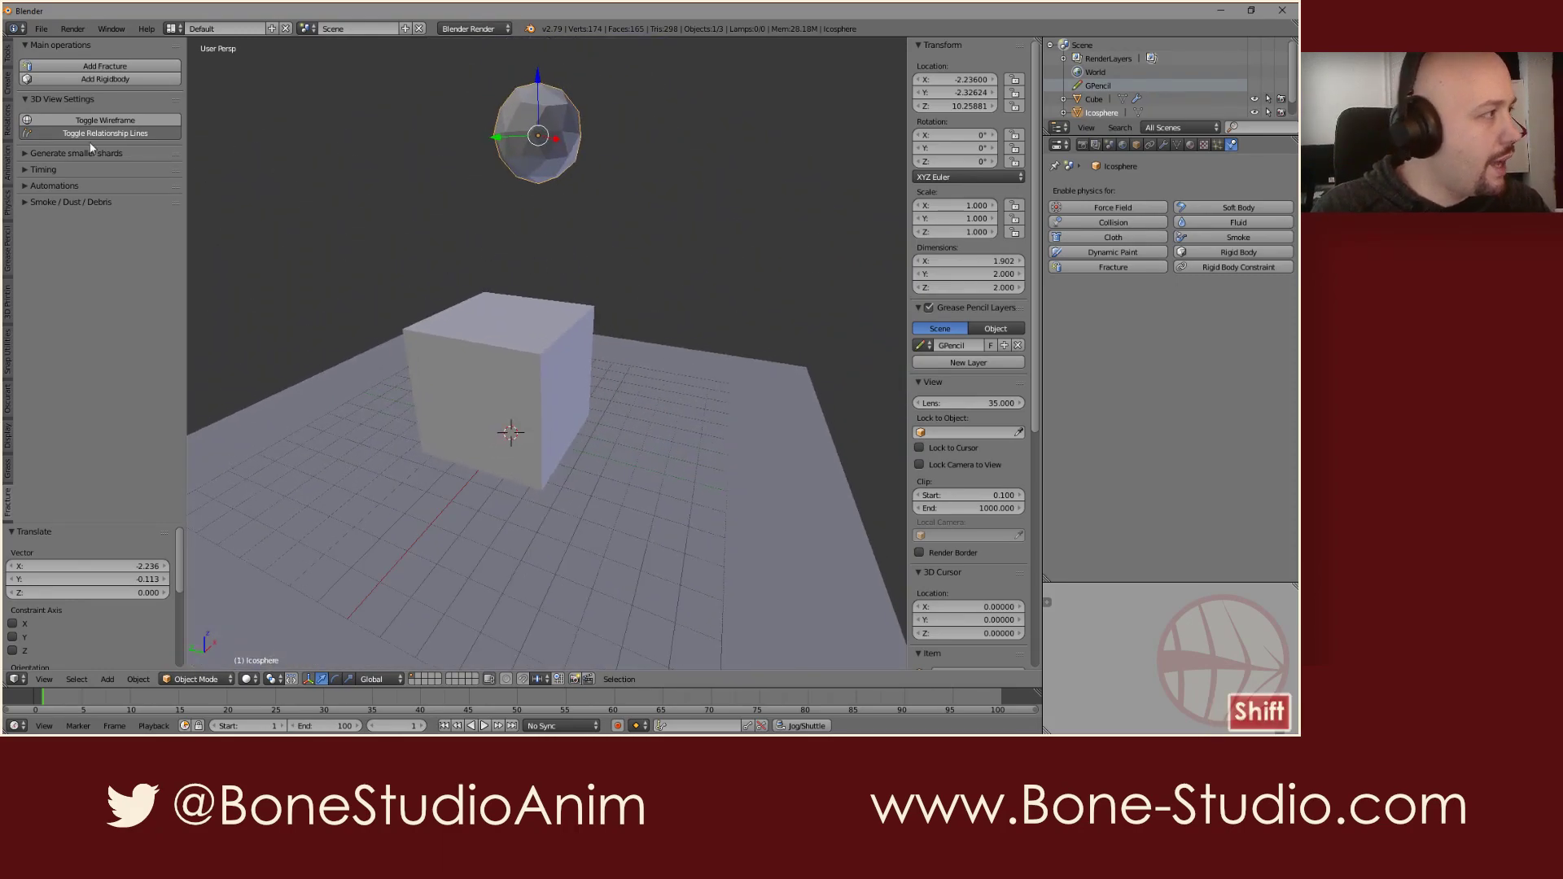
Step: Make the ico sphere an Active rigid body and play the simulation, returning to the first frame
{"action": "left_click", "coordinate": [97, 80]}
{"action": "key", "text": "alt+a"}
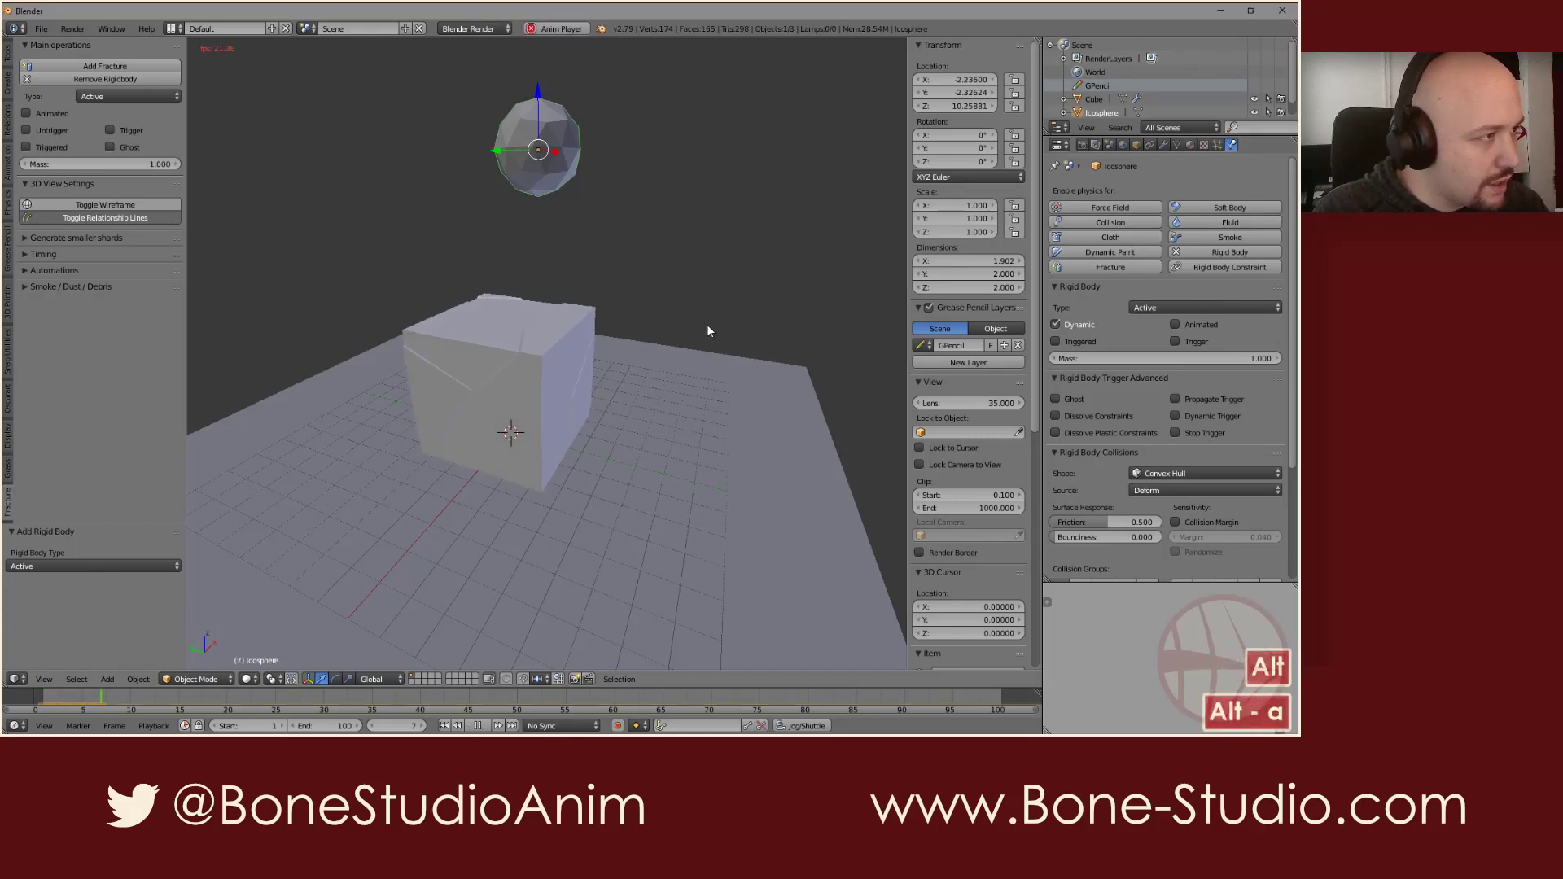
{"action": "key", "text": "alt+a"}
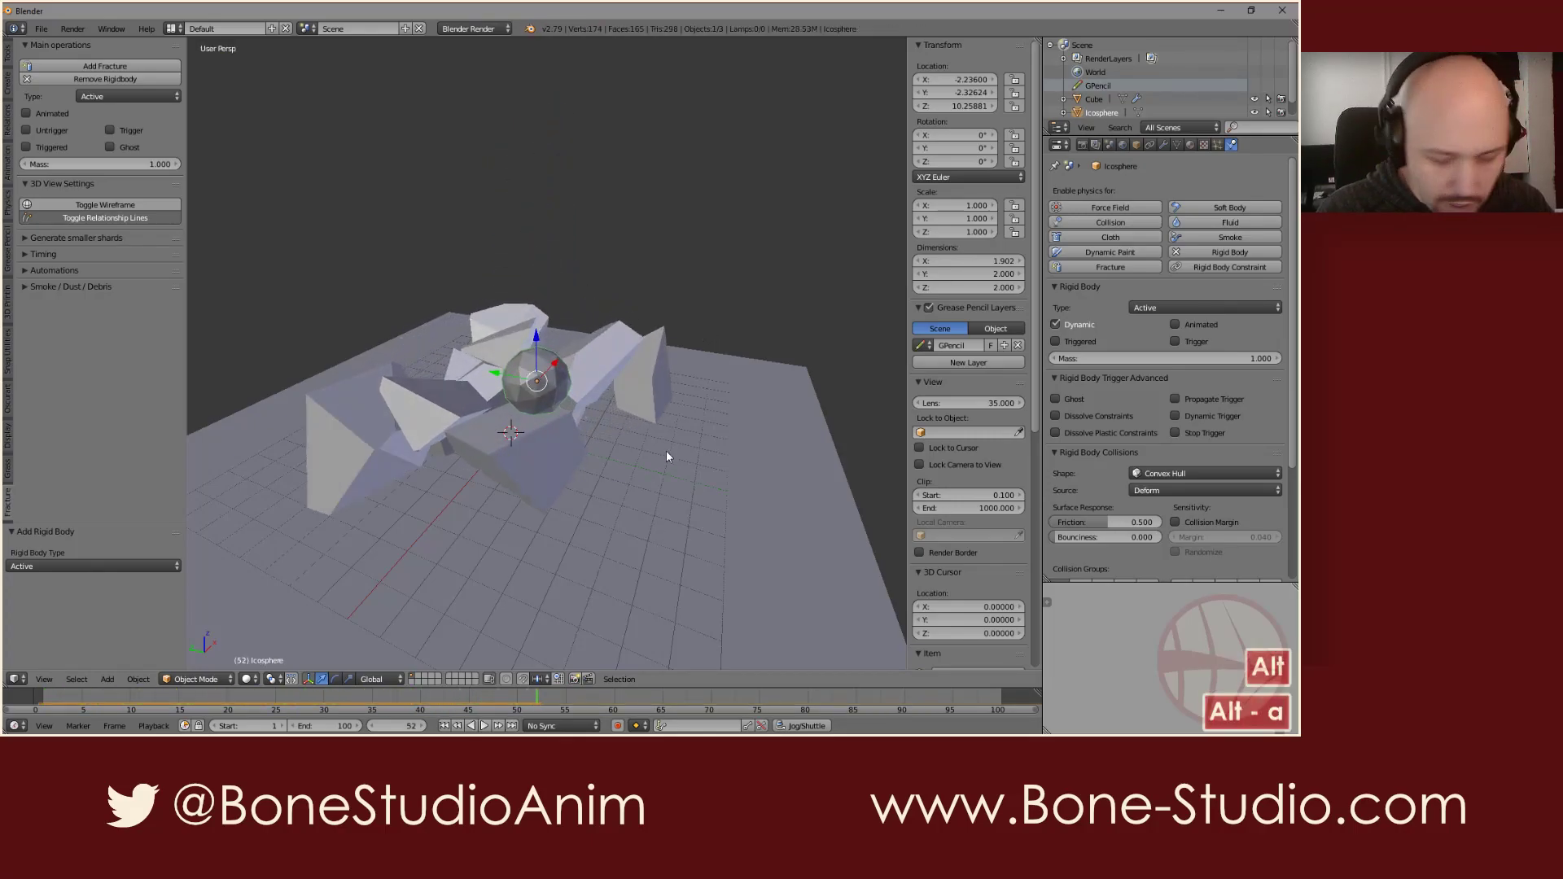
{"action": "key", "text": "shift+Left"}
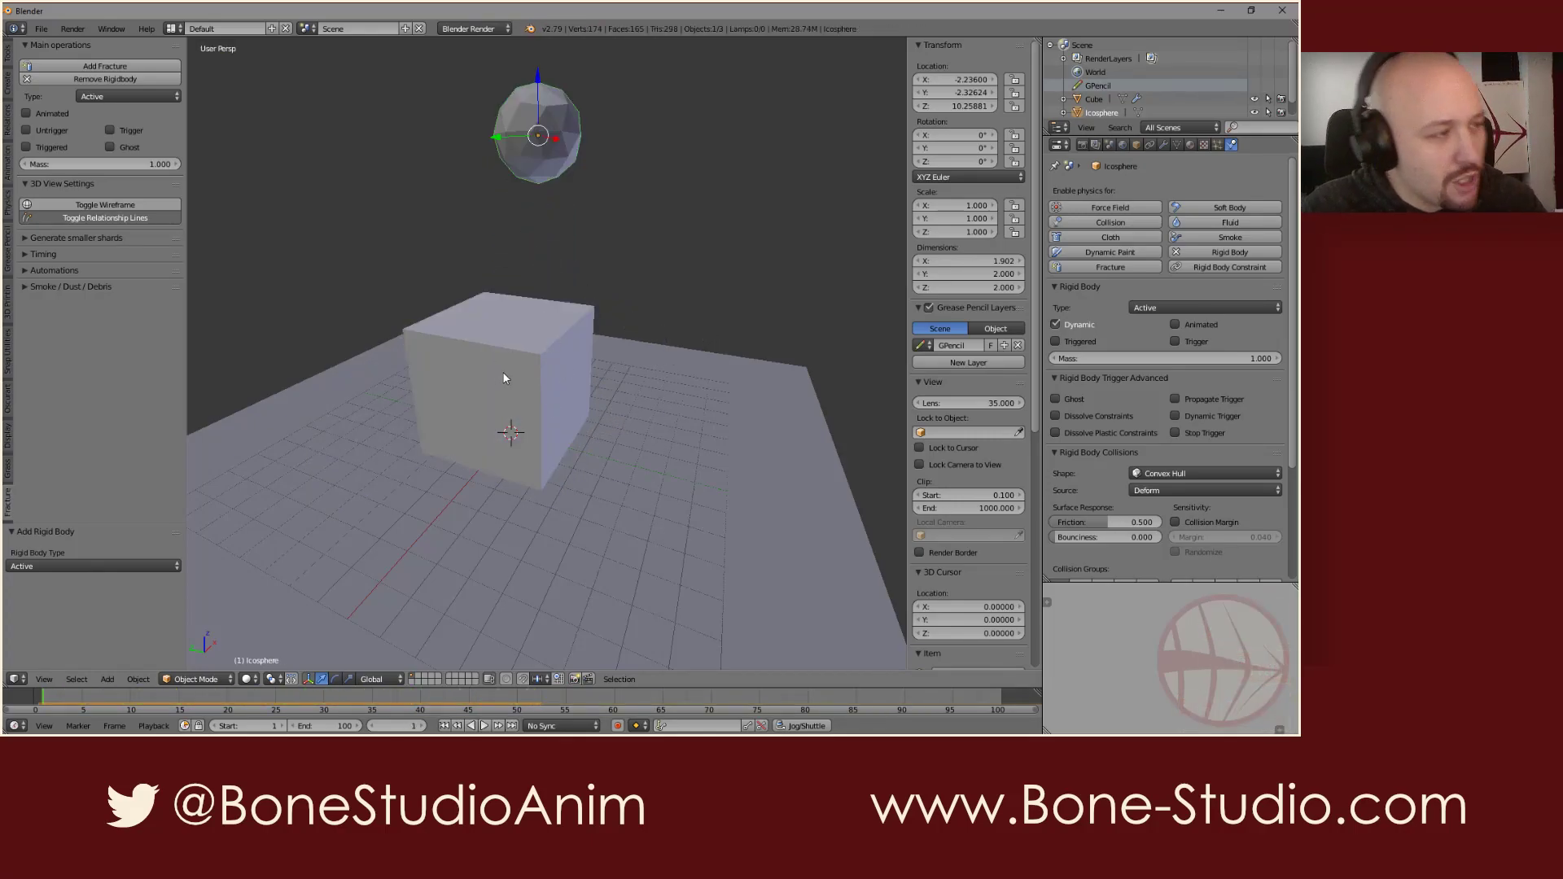
Step: Turn on wireframe display for the cube and set its fracture shard count to 100
{"action": "right_click", "coordinate": [556, 350]}
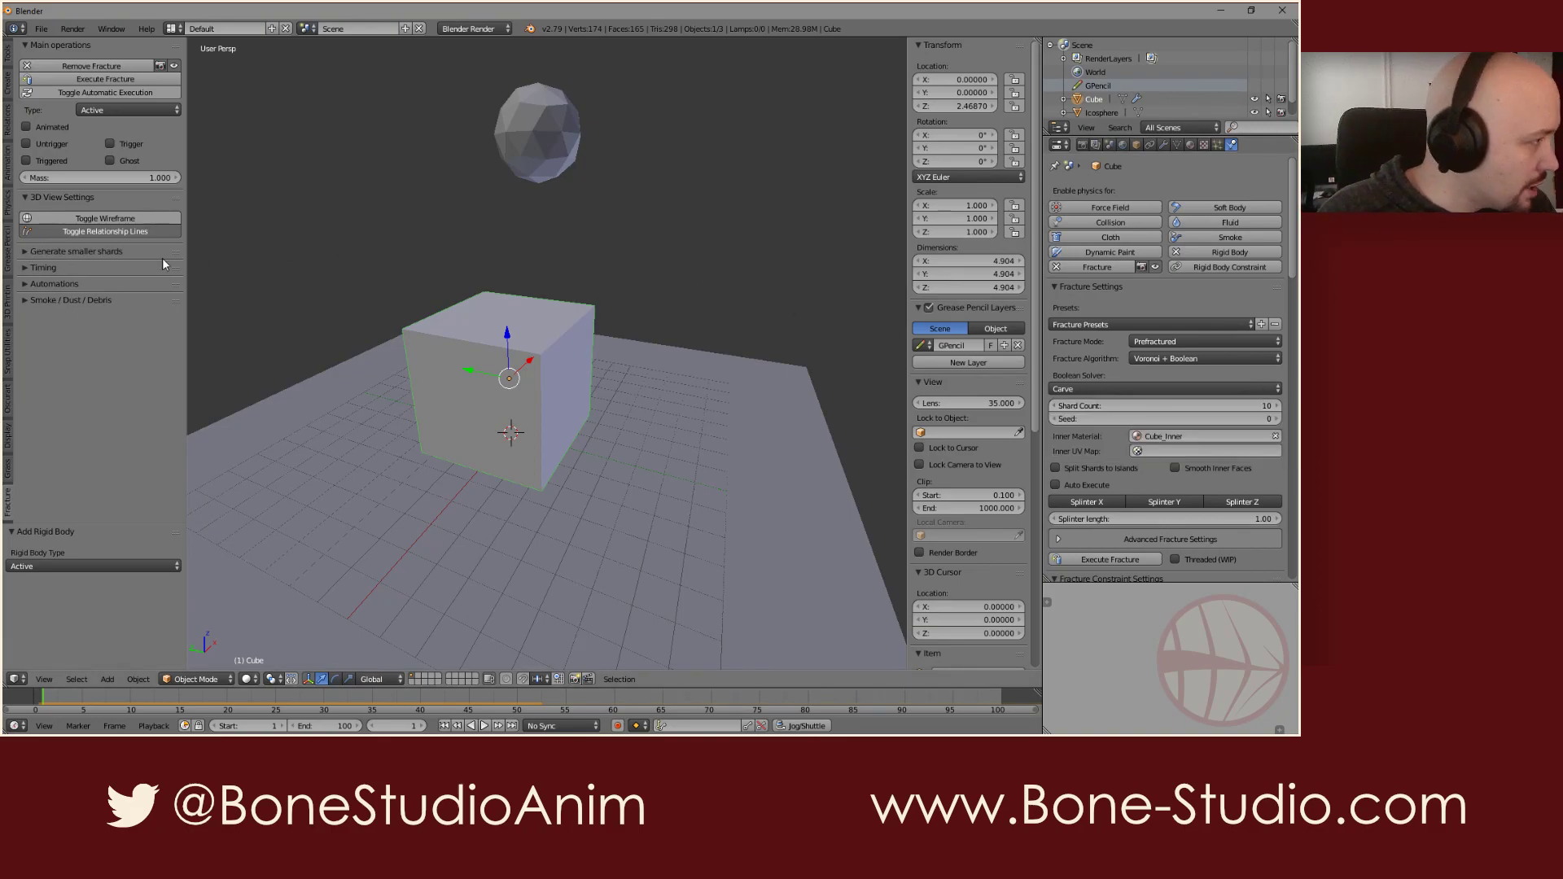
{"action": "left_click", "coordinate": [147, 218]}
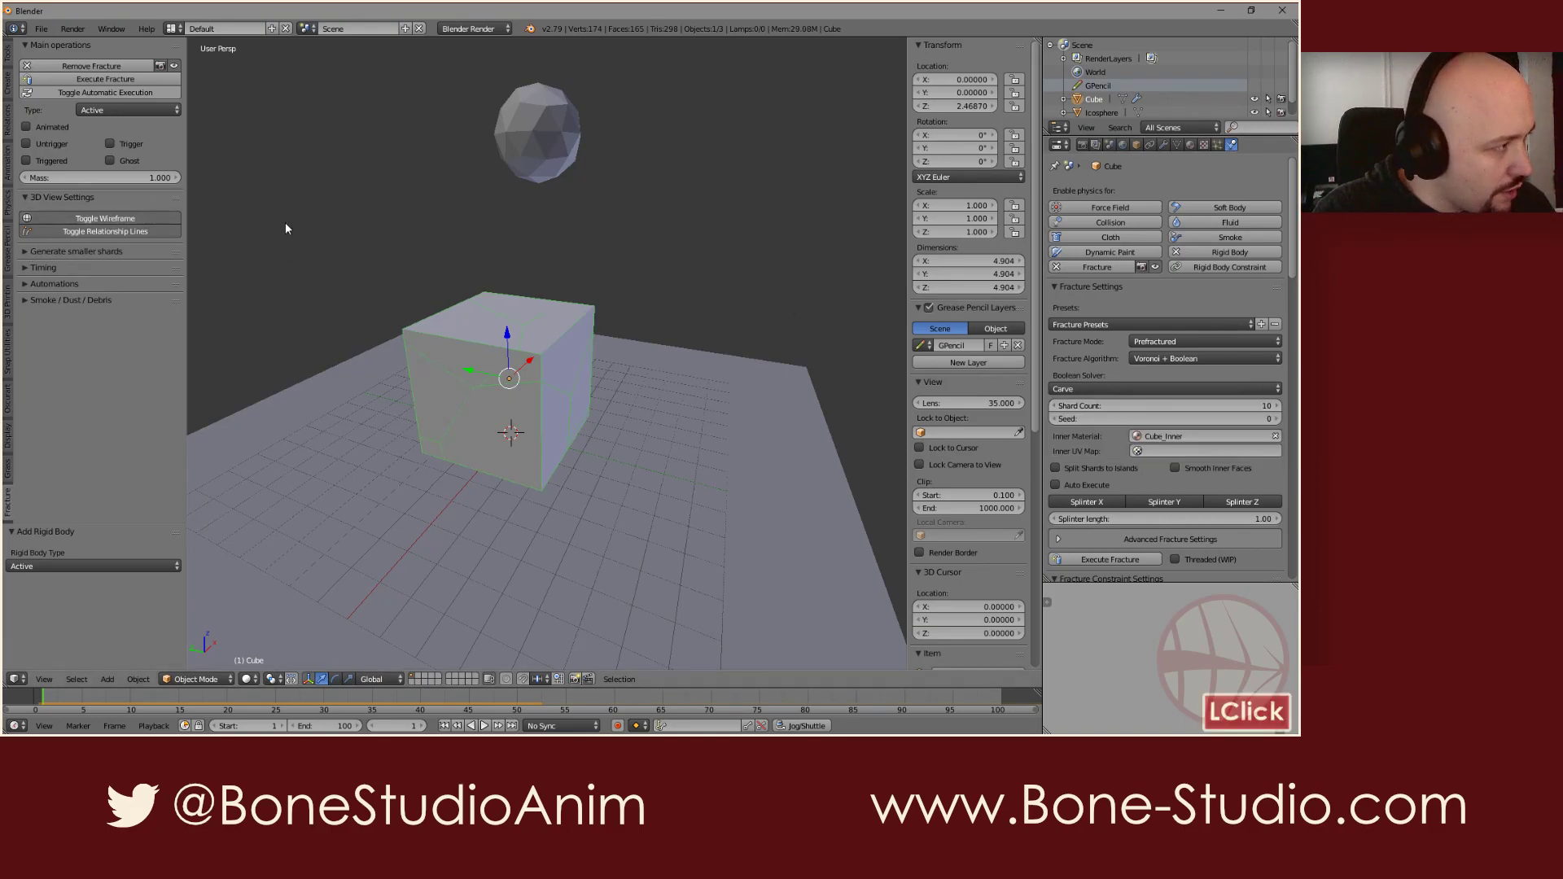
{"action": "left_click", "coordinate": [1265, 403]}
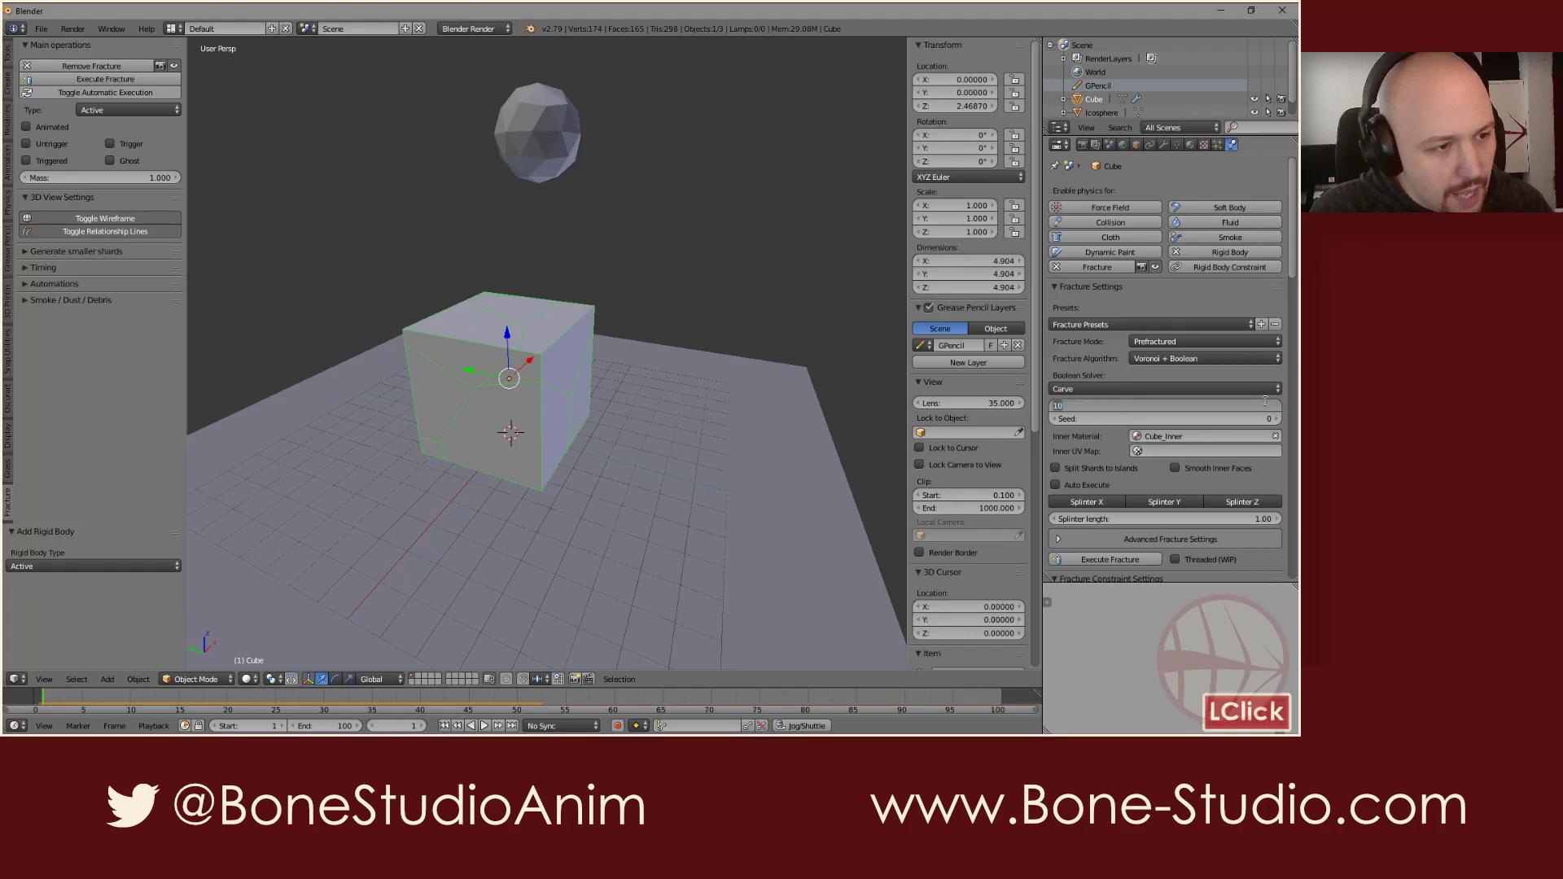
{"action": "type", "text": "100"}
{"action": "key", "text": "Return"}
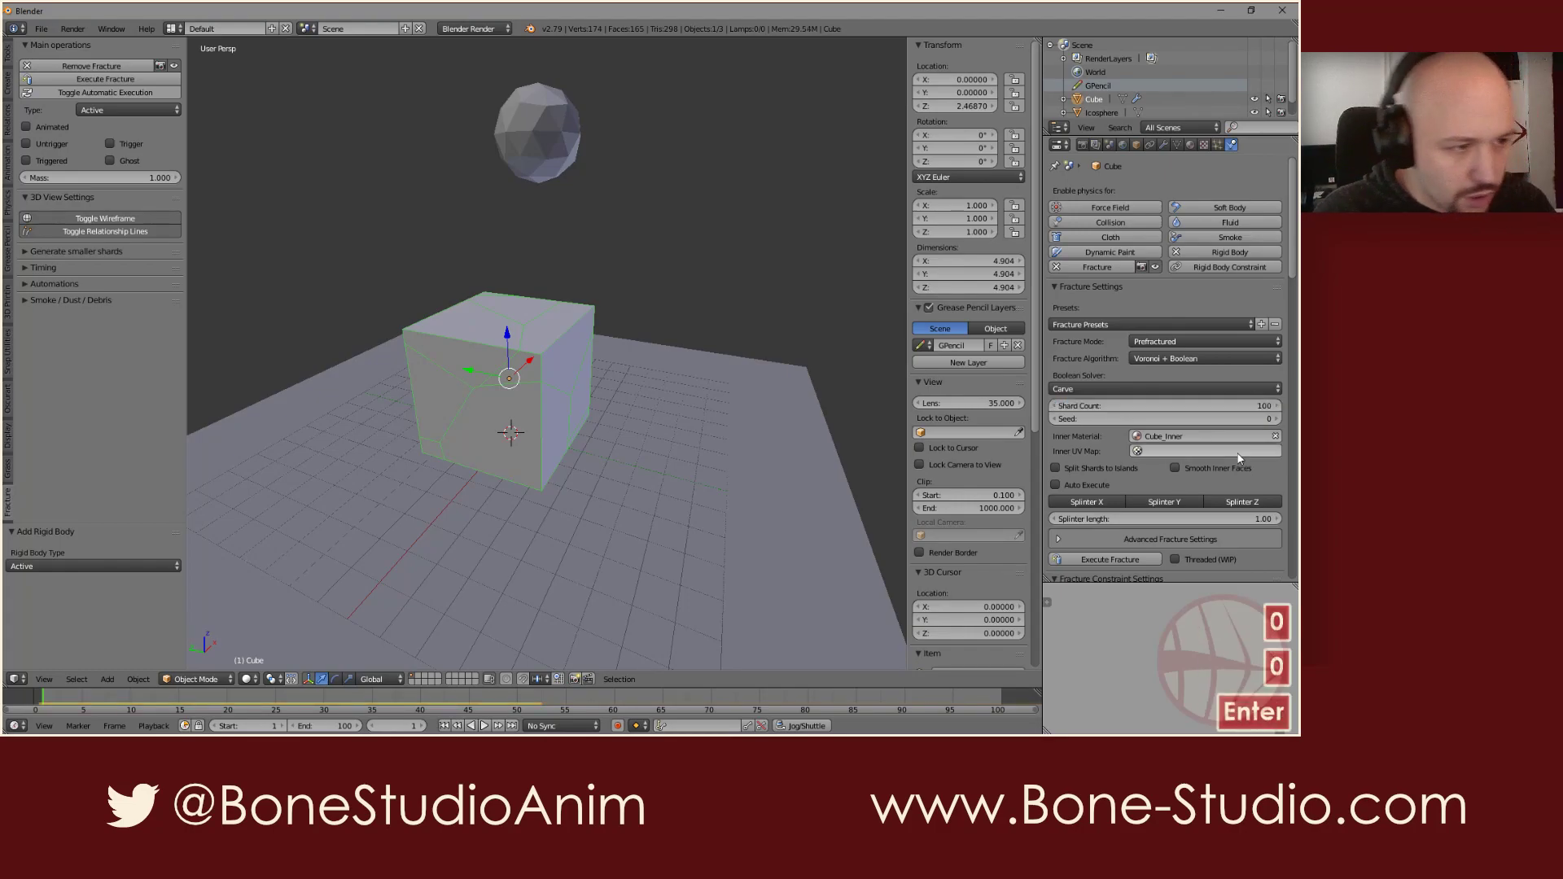
Step: Execute the cube's fracture and play the simulation, returning to the first frame
{"action": "scroll", "coordinate": [1073, 417], "scroll_direction": "down", "scroll_amount": 1}
{"action": "scroll", "coordinate": [1073, 417], "scroll_direction": "down", "scroll_amount": 3}
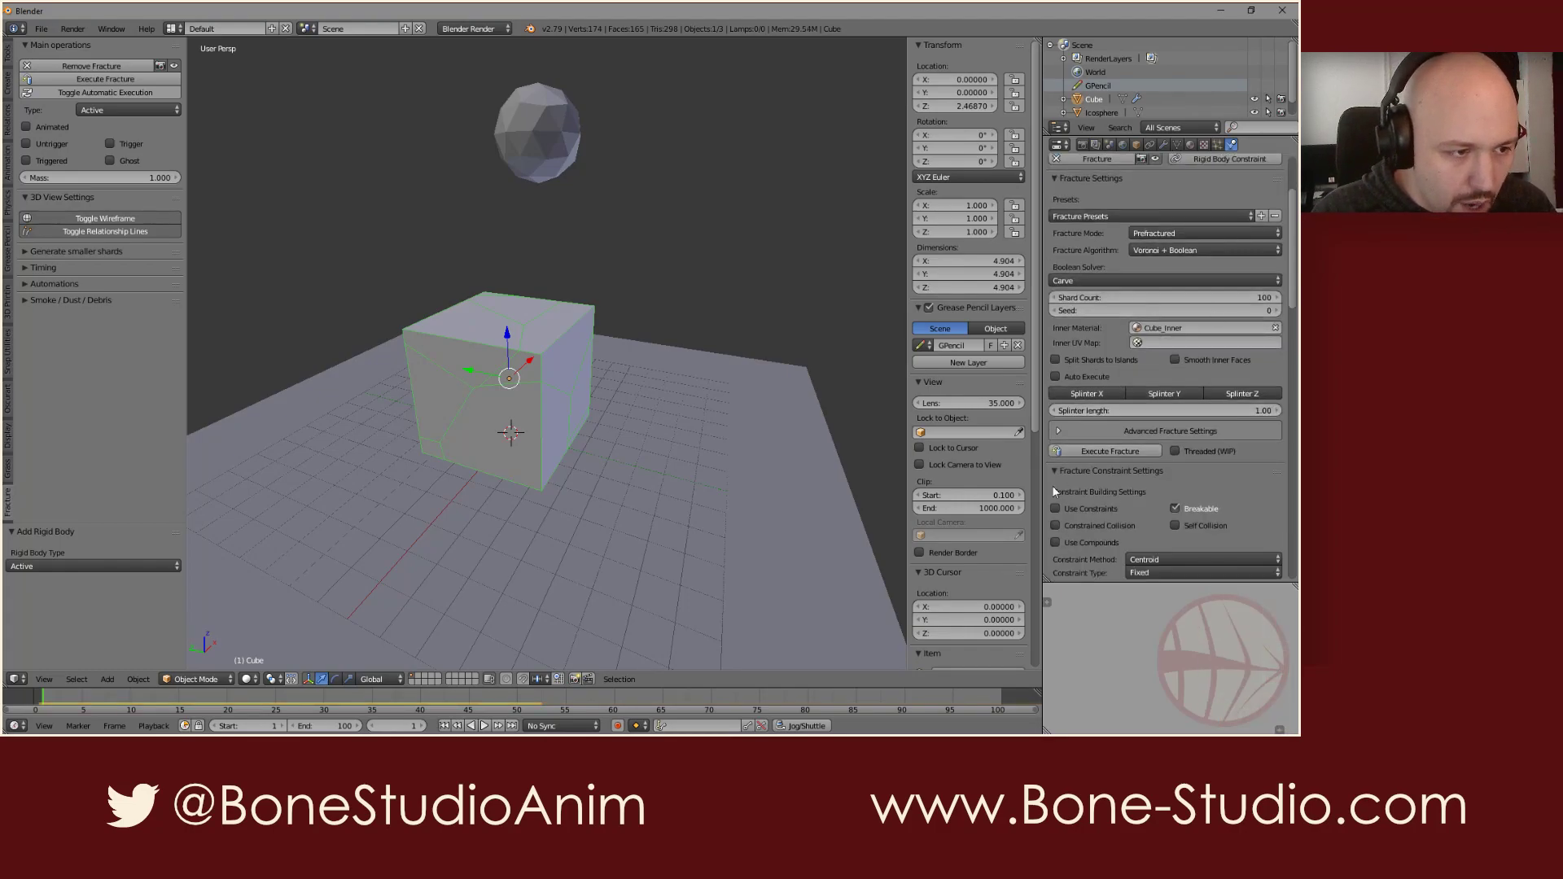
{"action": "left_click", "coordinate": [1097, 448]}
{"action": "key", "text": "alt+a"}
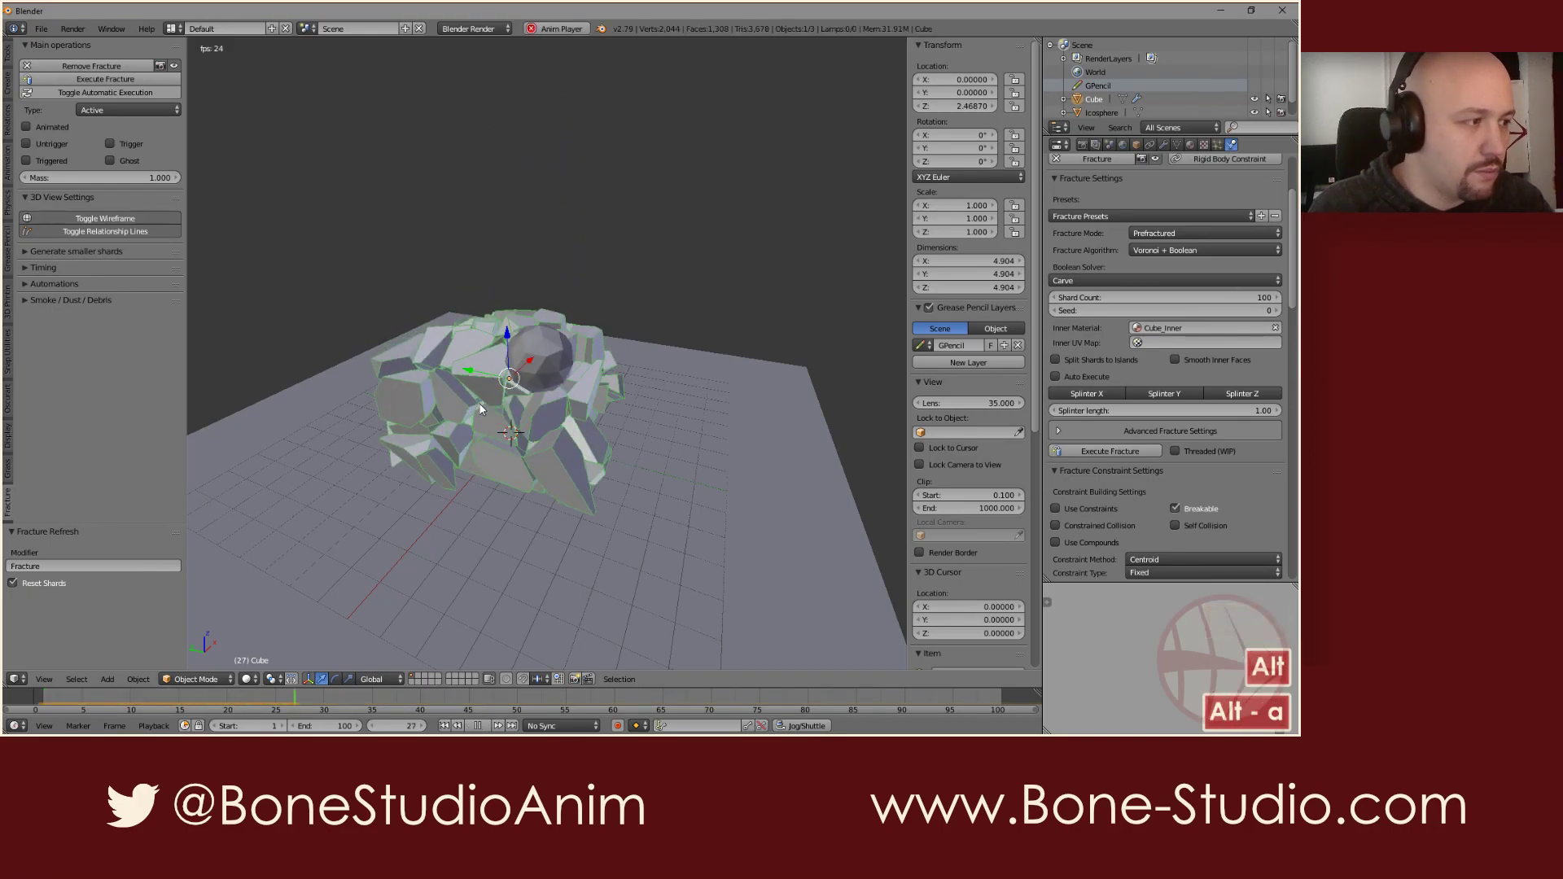
{"action": "key", "text": "shift+Left"}
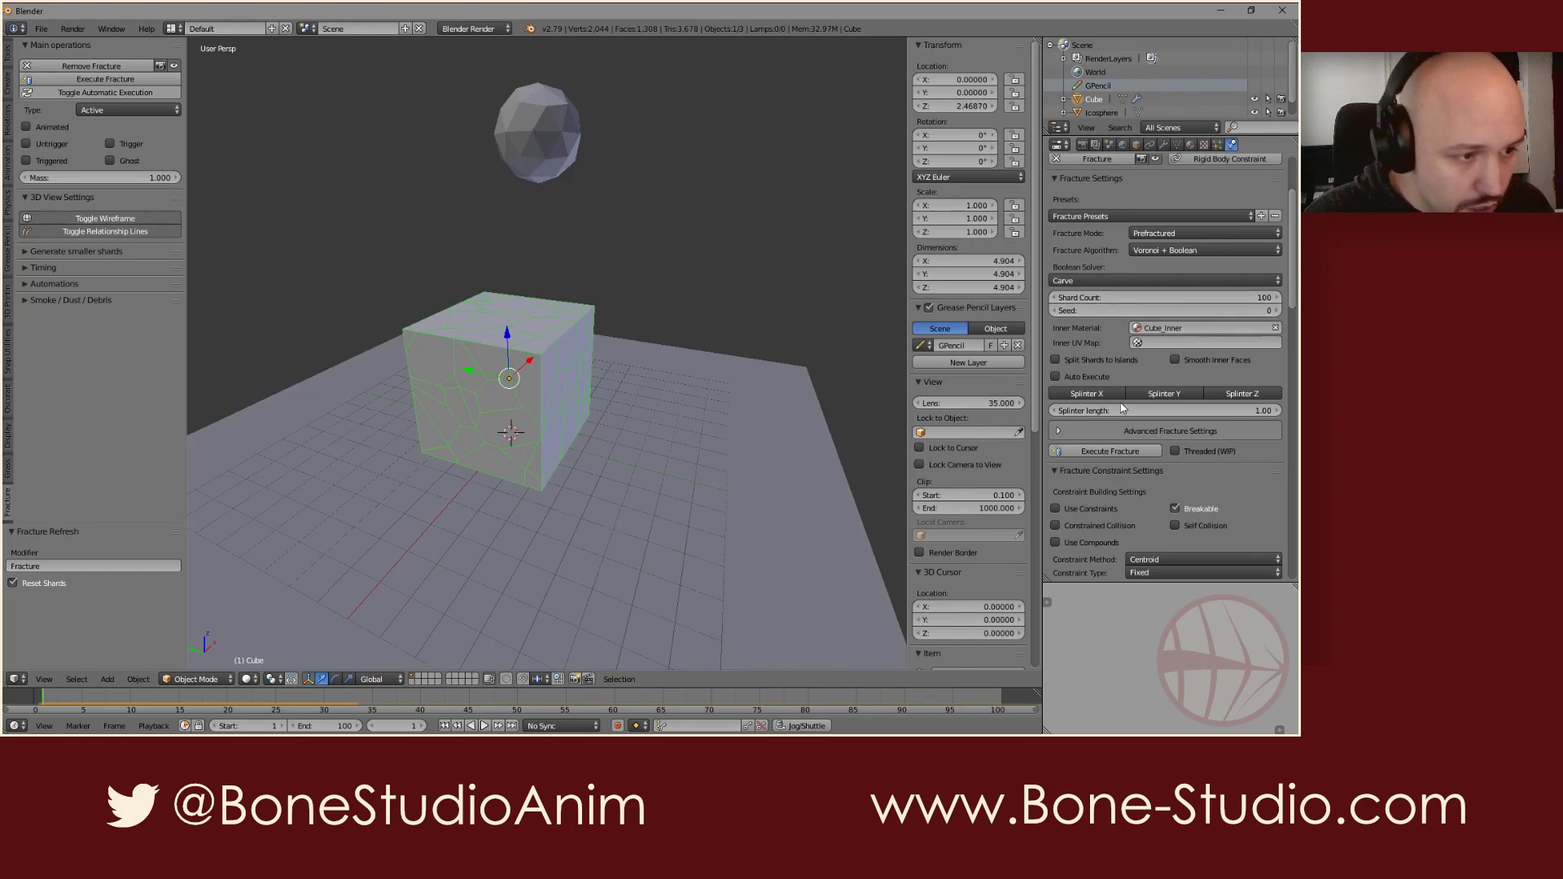
Step: Enable Use Constraints for the fractured cube and play the simulation twice, returning to the first frame
{"action": "scroll", "coordinate": [1119, 393], "scroll_direction": "down", "scroll_amount": 5}
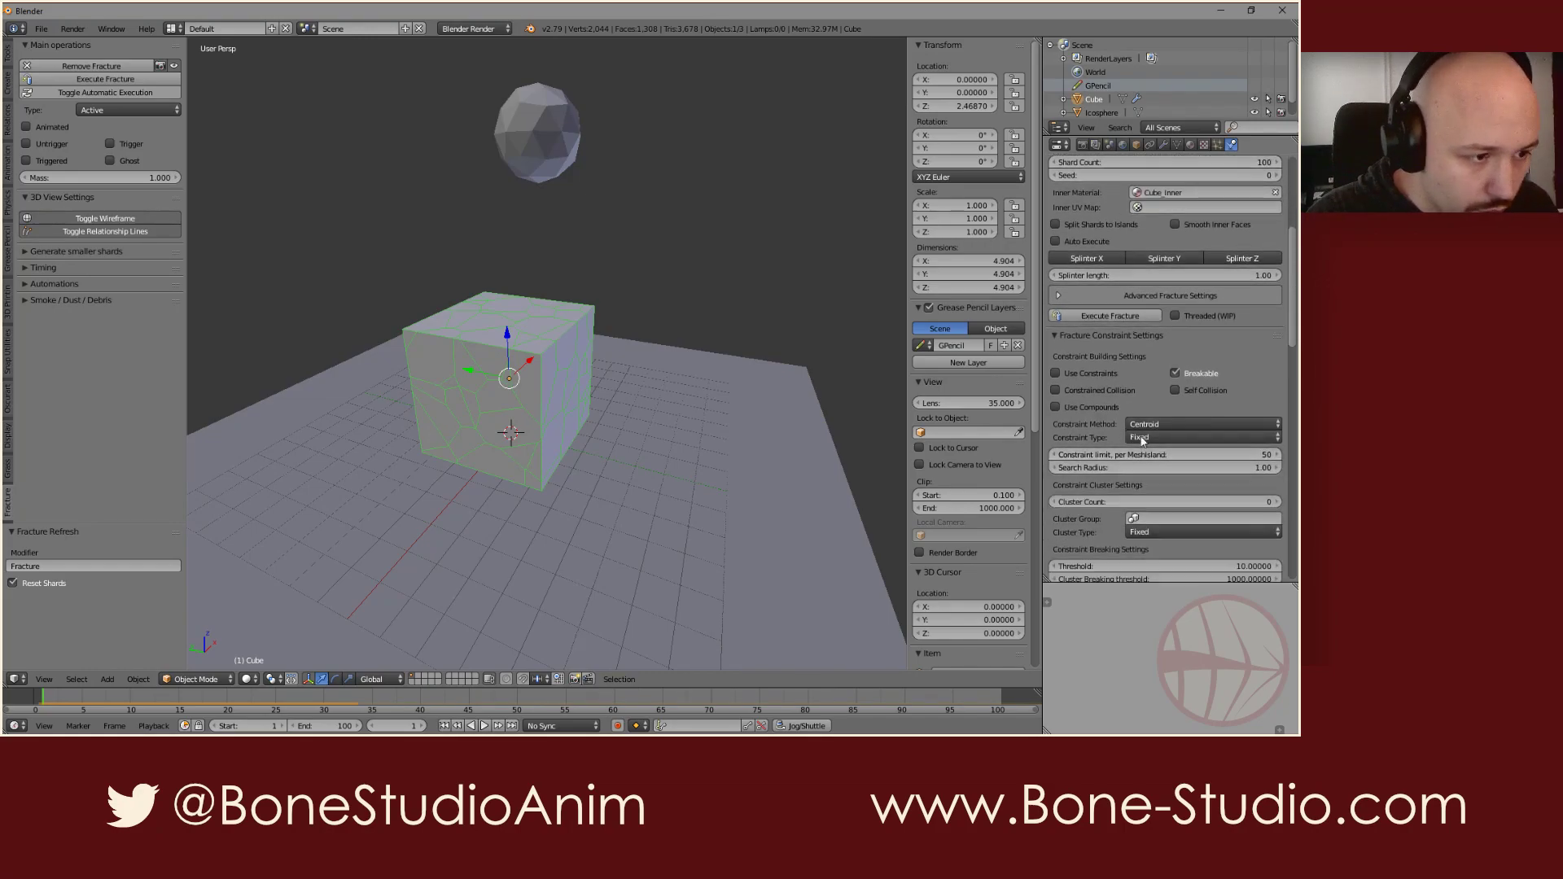
{"action": "left_click", "coordinate": [1056, 373]}
{"action": "scroll", "coordinate": [1148, 362], "scroll_direction": "down", "scroll_amount": 3}
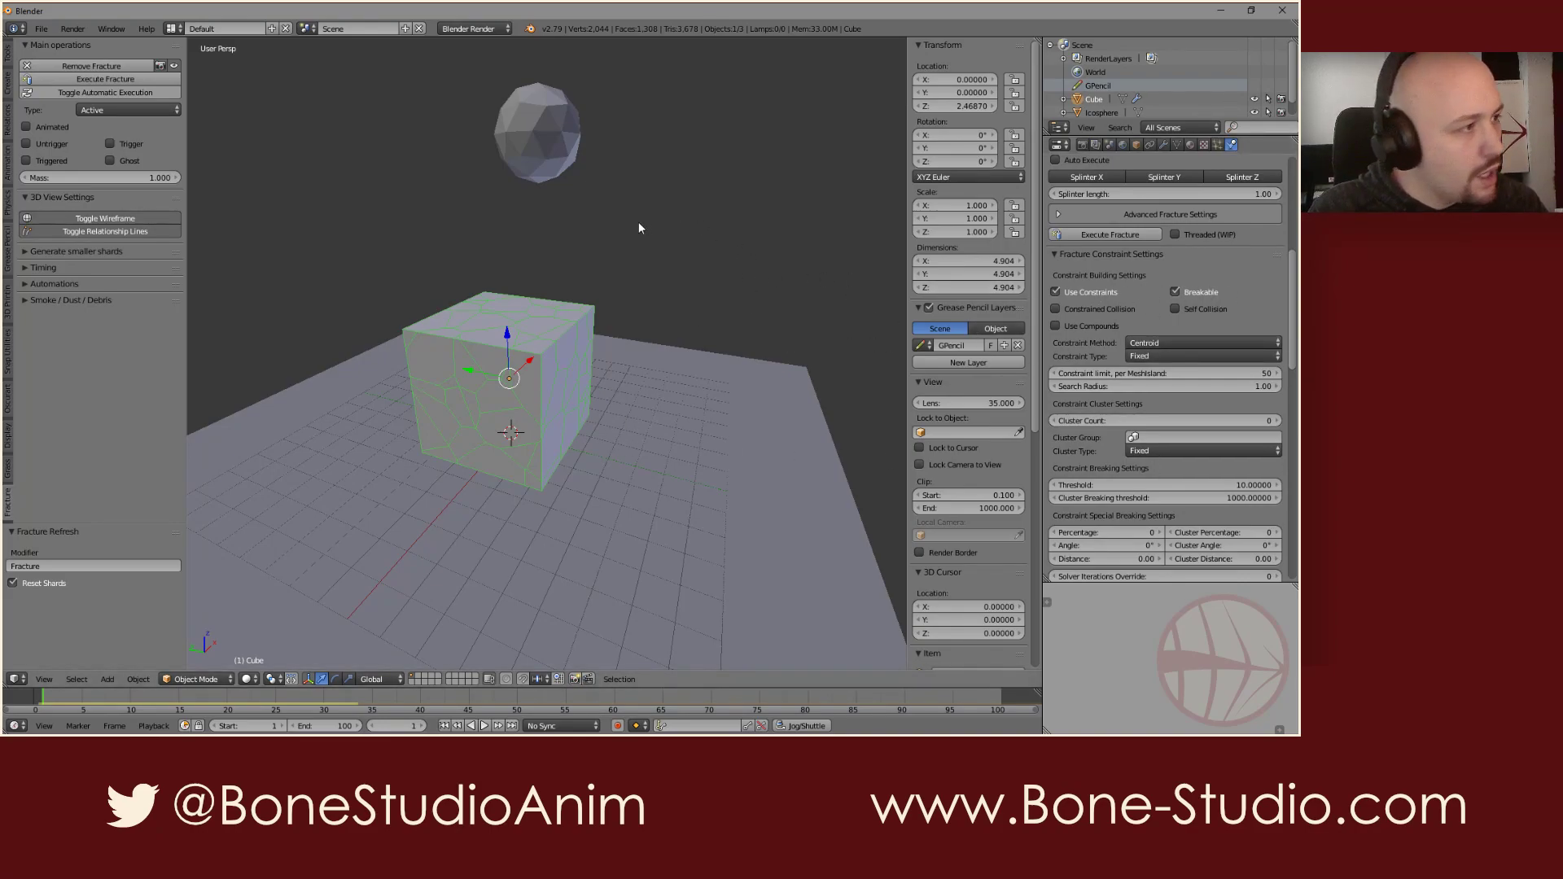
{"action": "key", "text": "alt+a"}
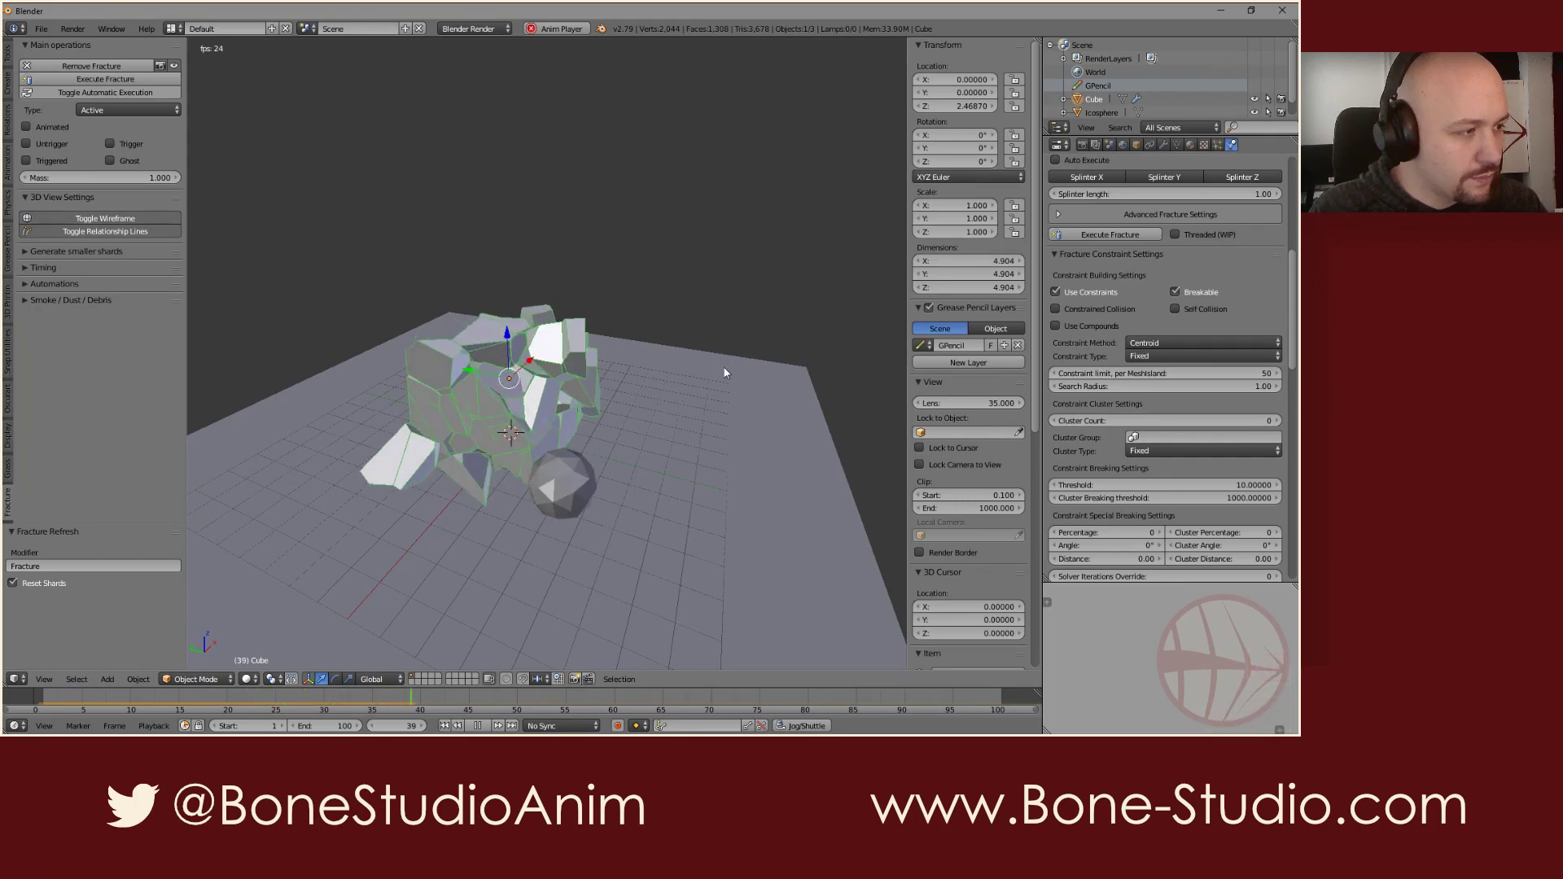
{"action": "key", "text": "alt+a"}
{"action": "key", "text": "shift+Left"}
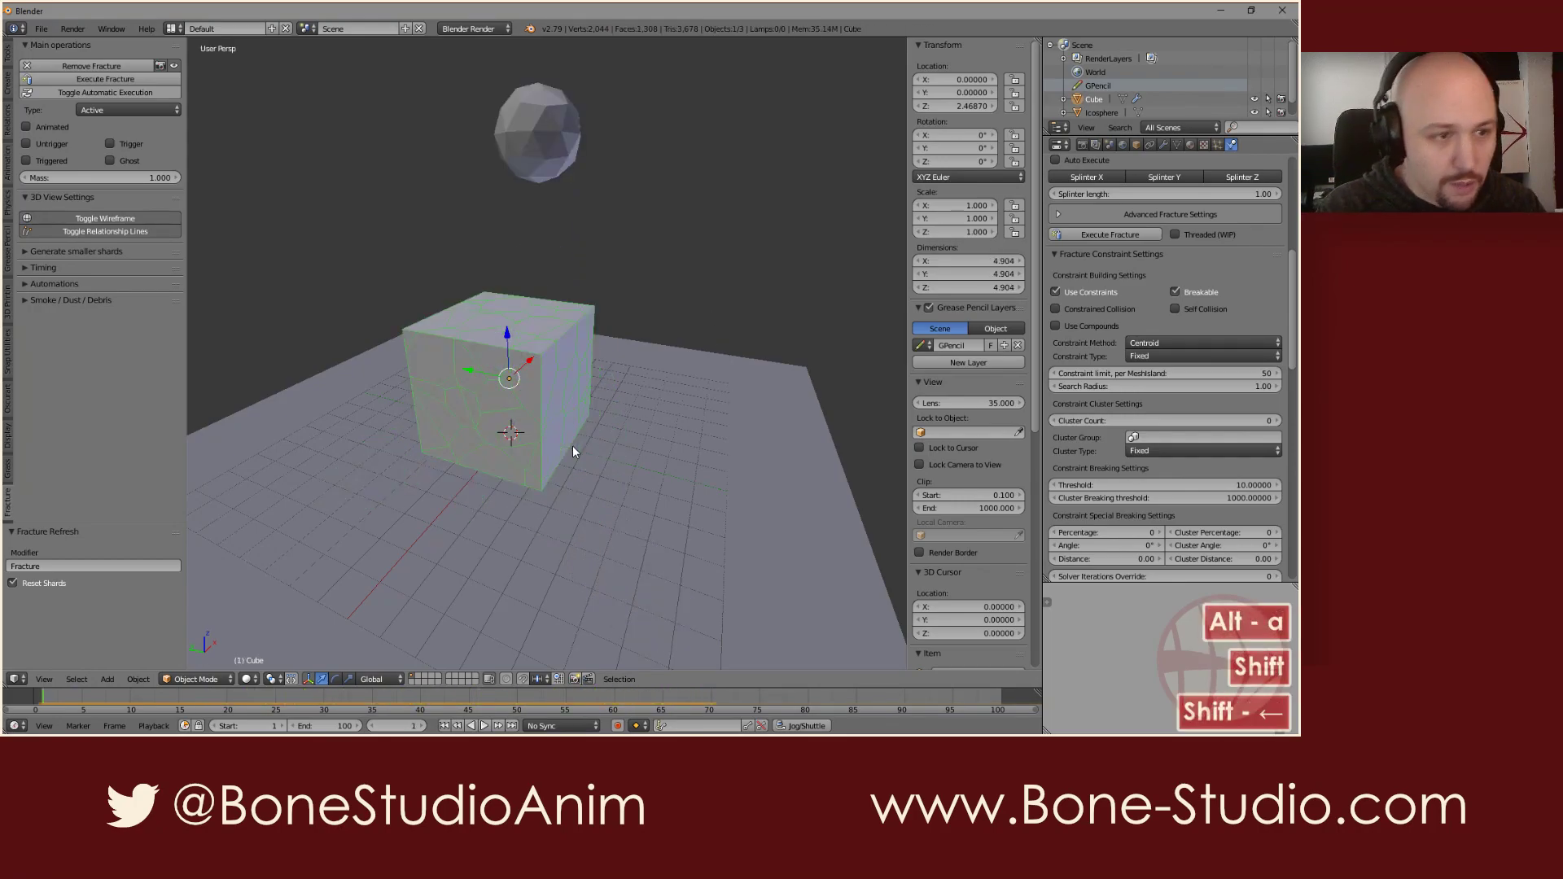
{"action": "key", "text": "alt+a"}
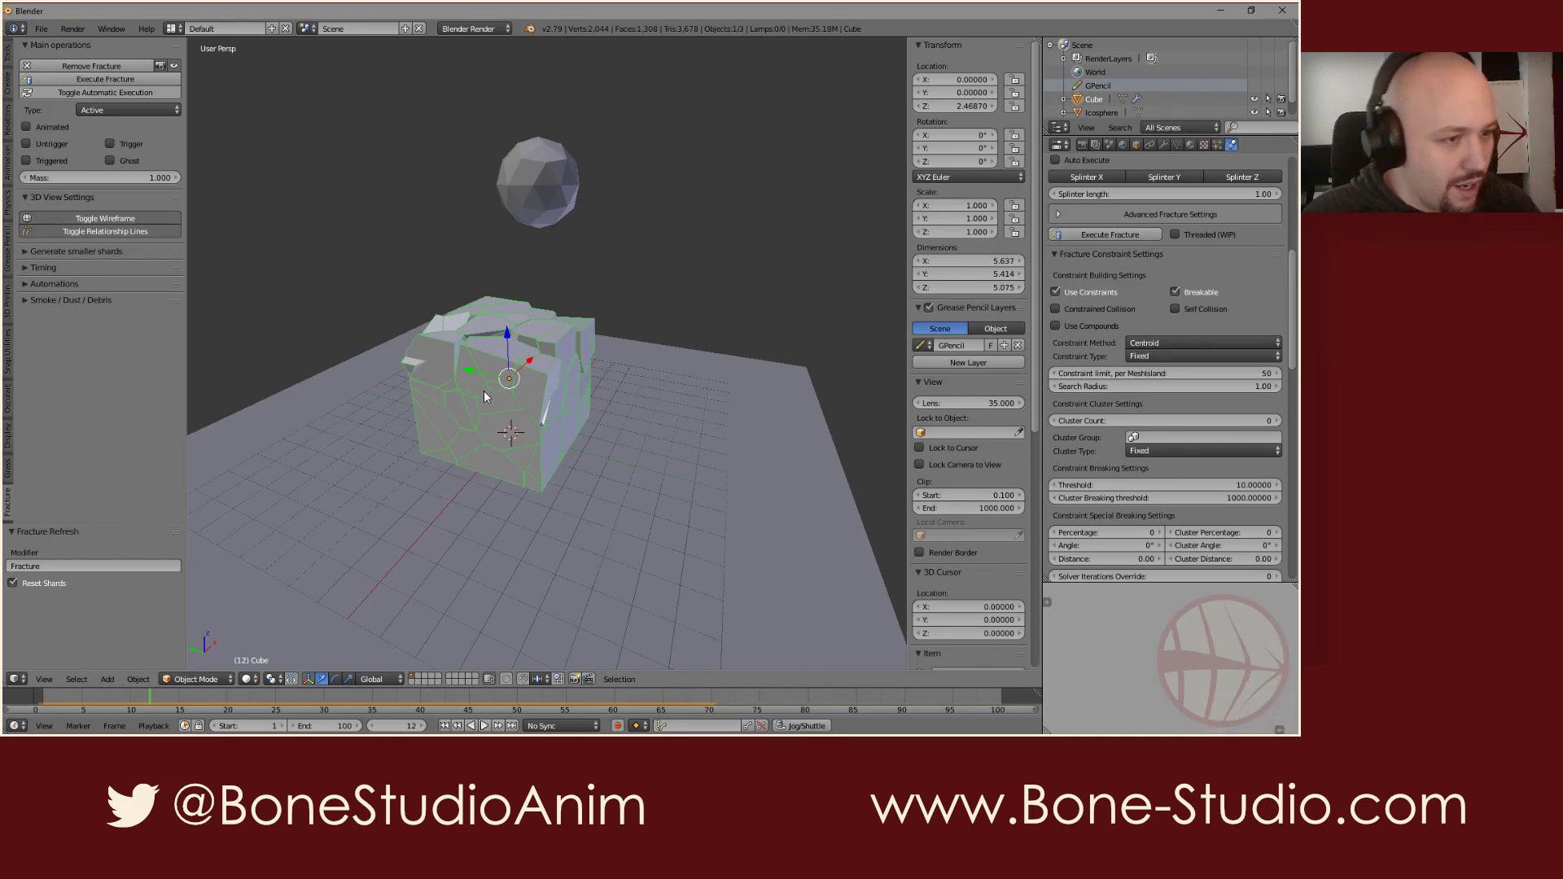
{"action": "key", "text": "shift+Left"}
Step: Set the constraint search radius to 2 and play the simulation up to about frame 91
{"action": "left_click", "coordinate": [1209, 386]}
{"action": "type", "text": "2"}
{"action": "key", "text": "Return"}
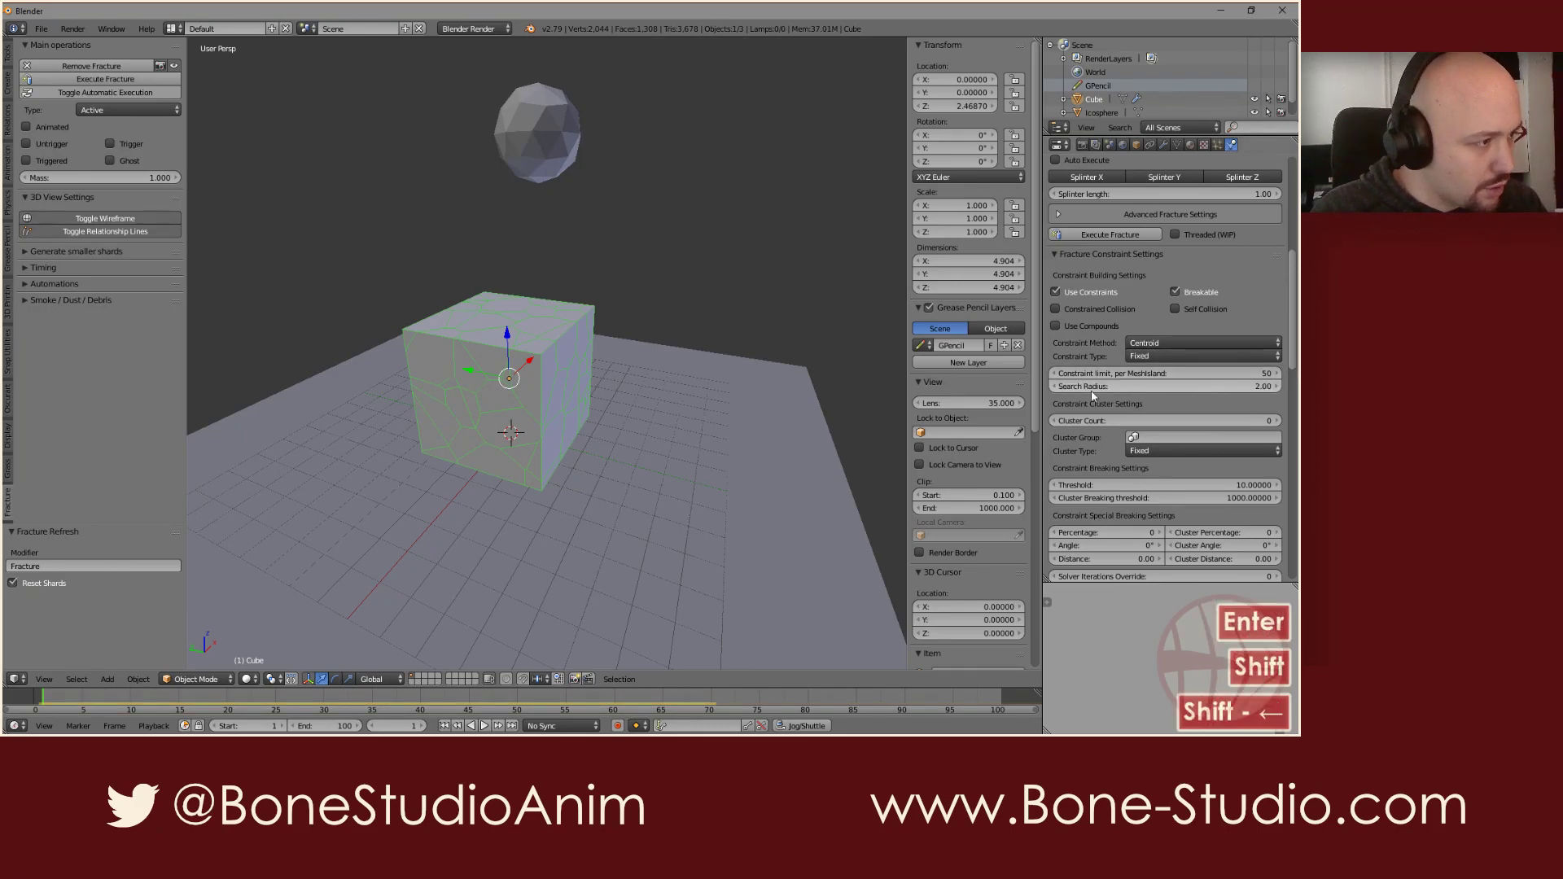
{"action": "key", "text": "alt+a"}
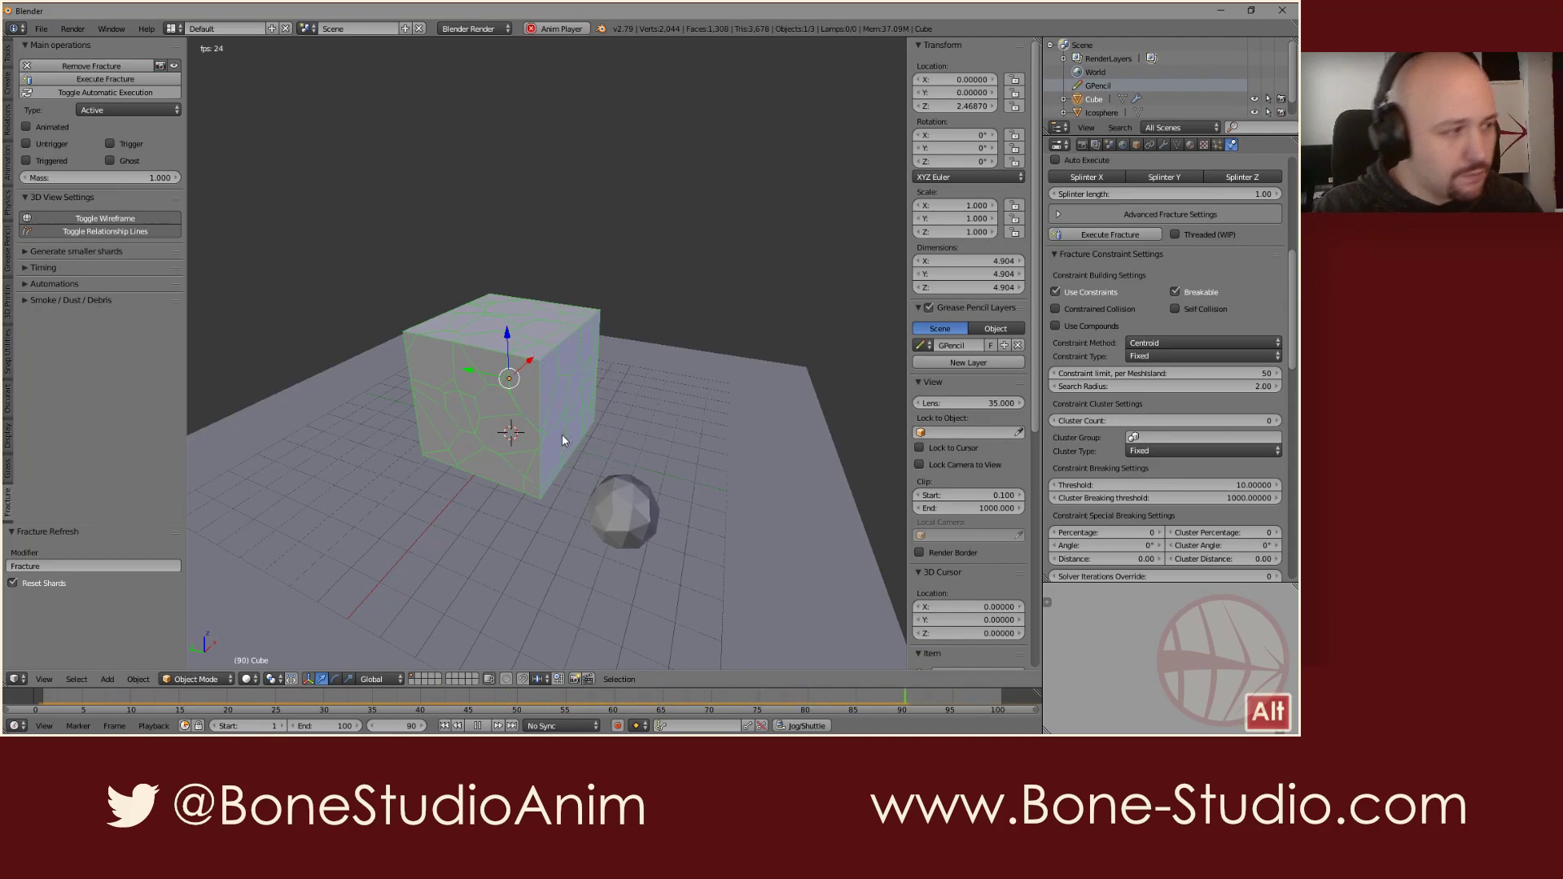
{"action": "key", "text": "alt+a"}
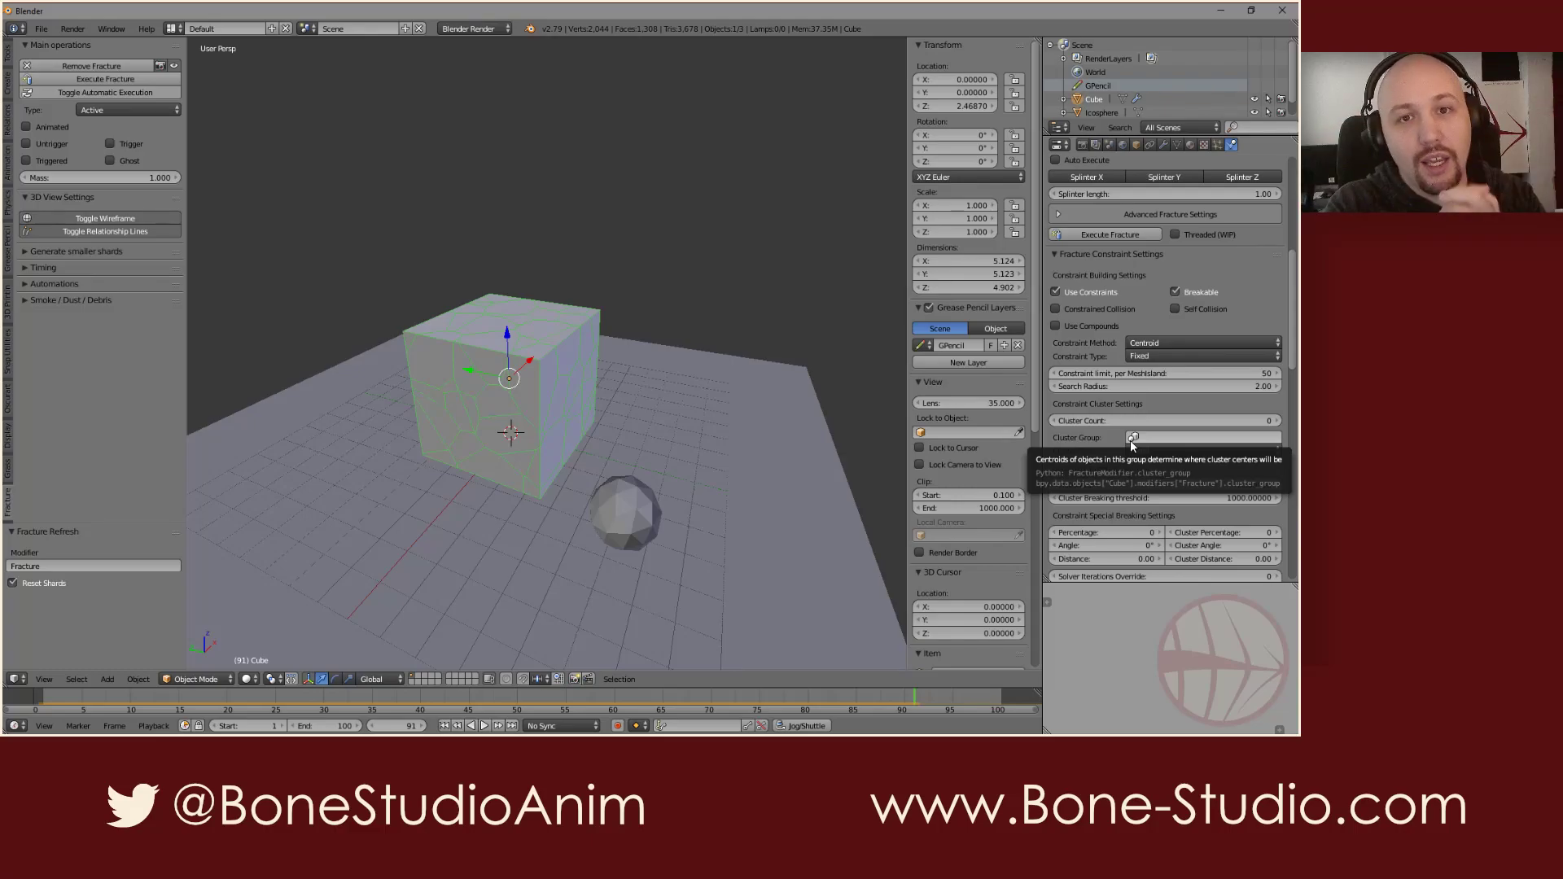
Step: Set the constraint breaking angle to 5° and play the simulation from the first frame, then return to the first frame
{"action": "scroll", "coordinate": [1131, 445], "scroll_direction": "down", "scroll_amount": 3}
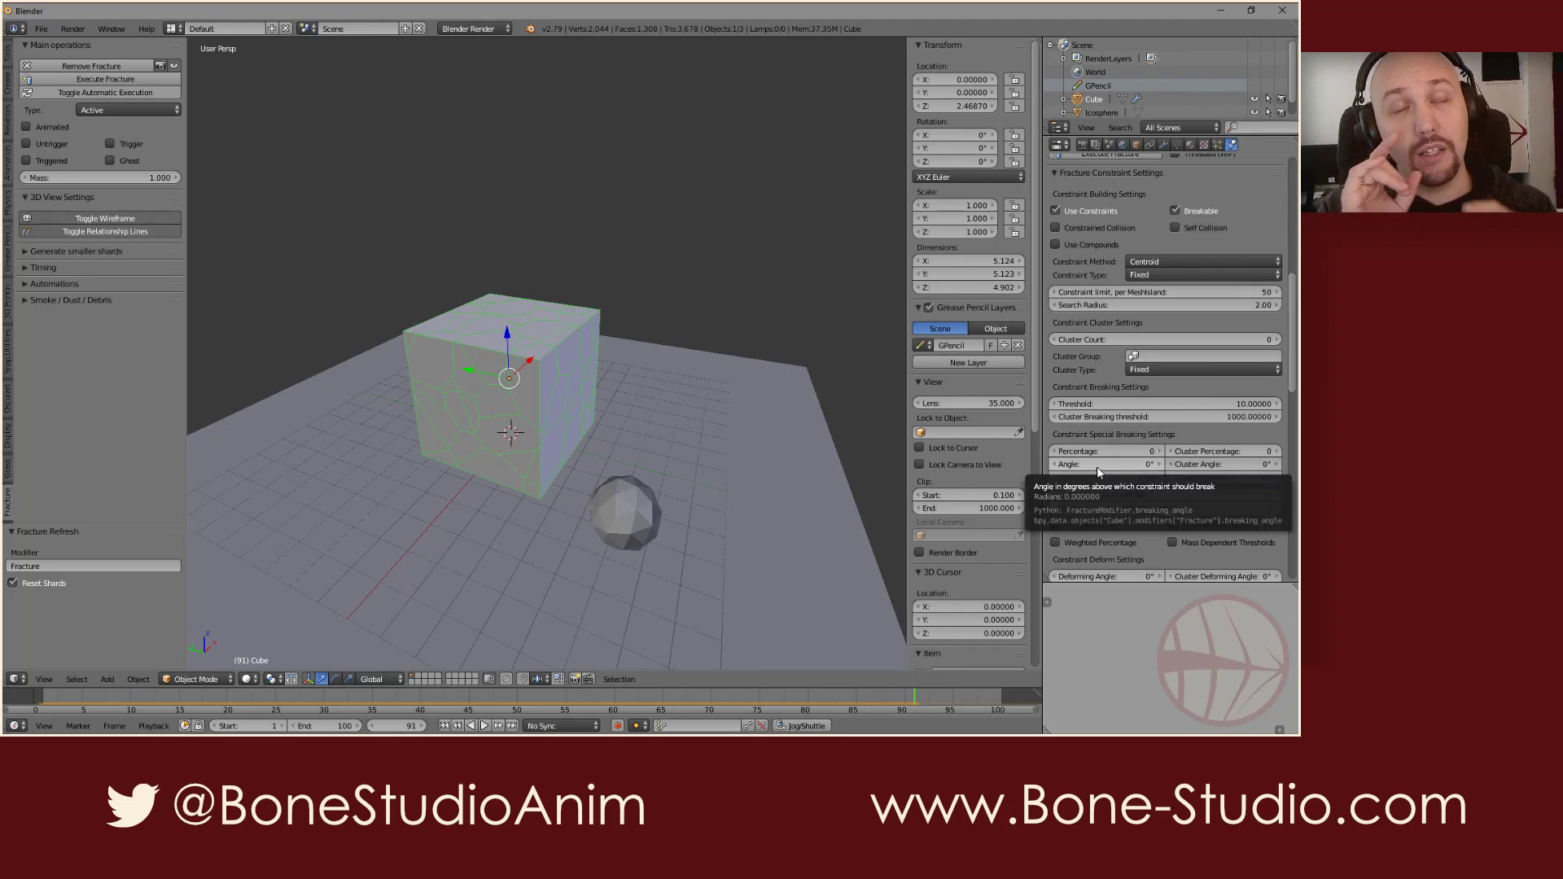
{"action": "key", "text": "shift+Left"}
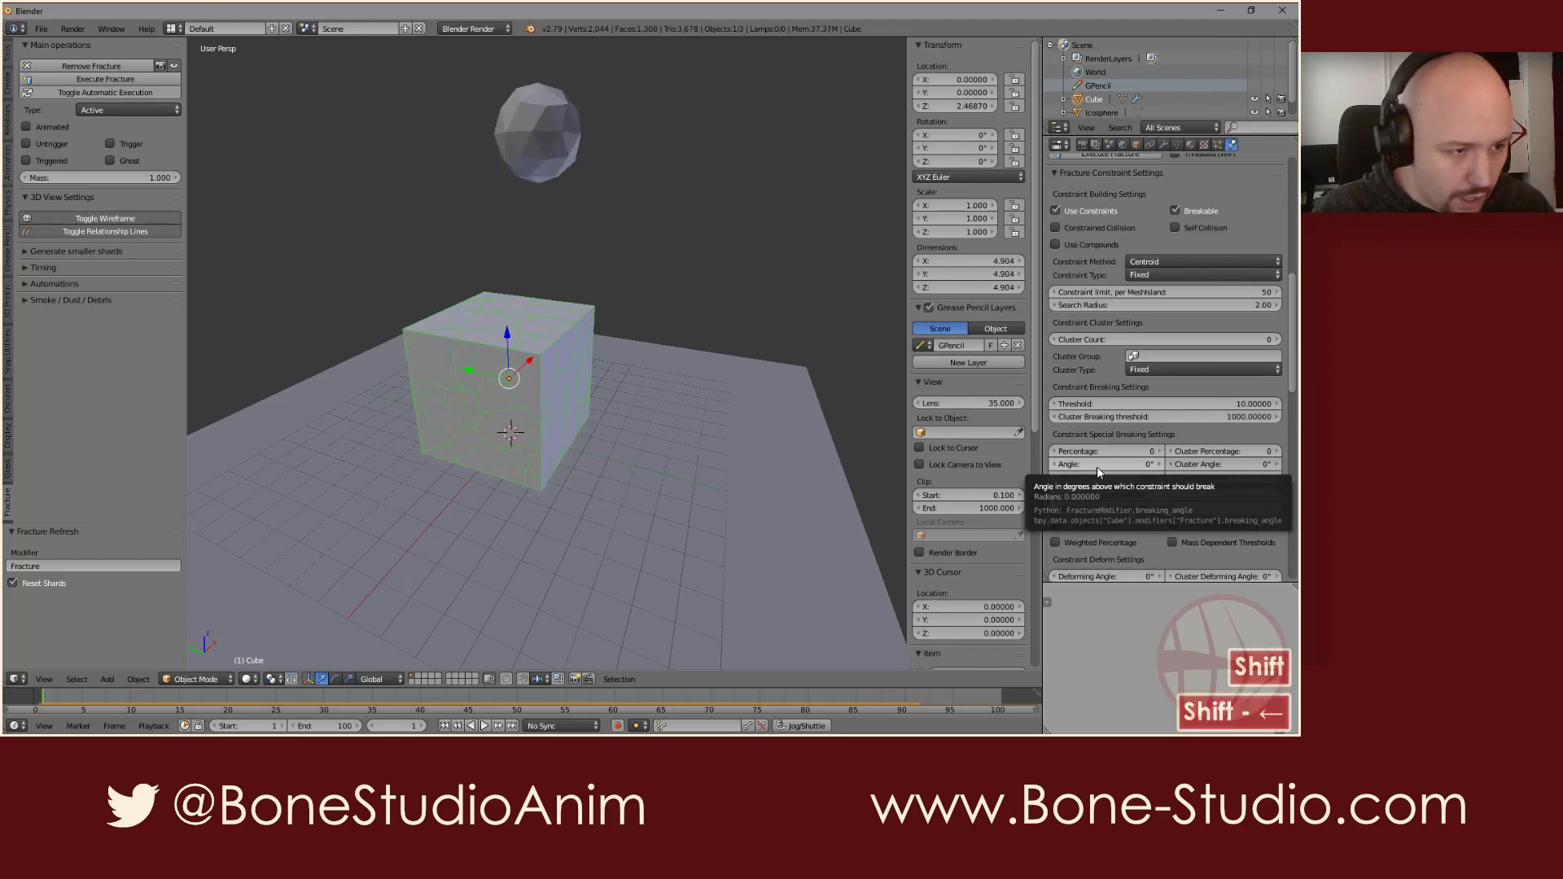
{"action": "left_click", "coordinate": [1097, 464]}
{"action": "type", "text": "5"}
{"action": "key", "text": "Return"}
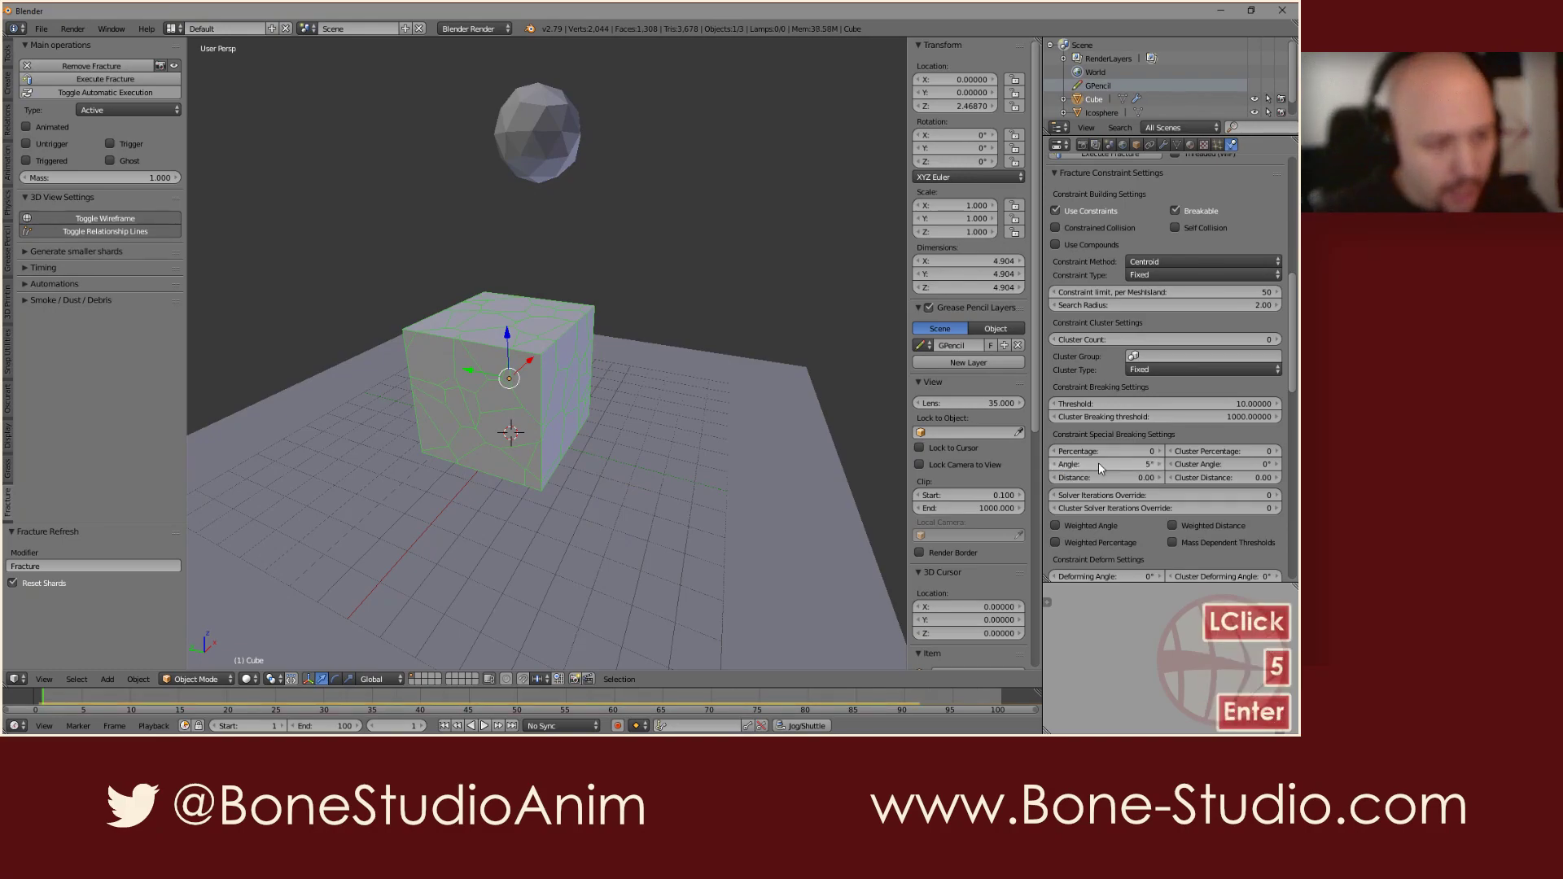
{"action": "key", "text": "alt+a"}
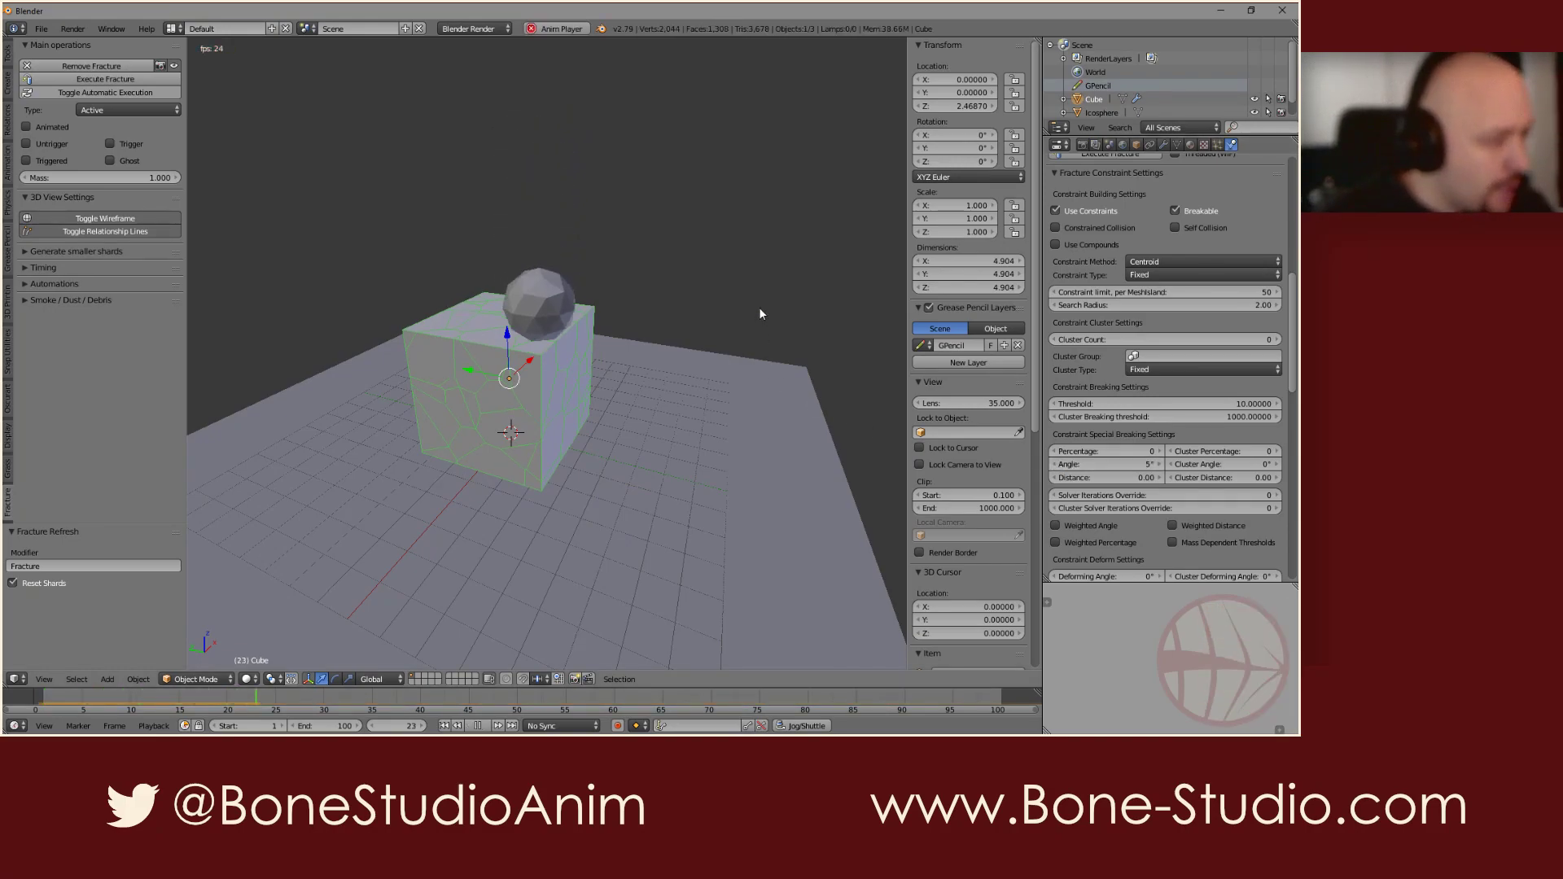
{"action": "key", "text": "alt+a"}
{"action": "key", "text": "shift+Left"}
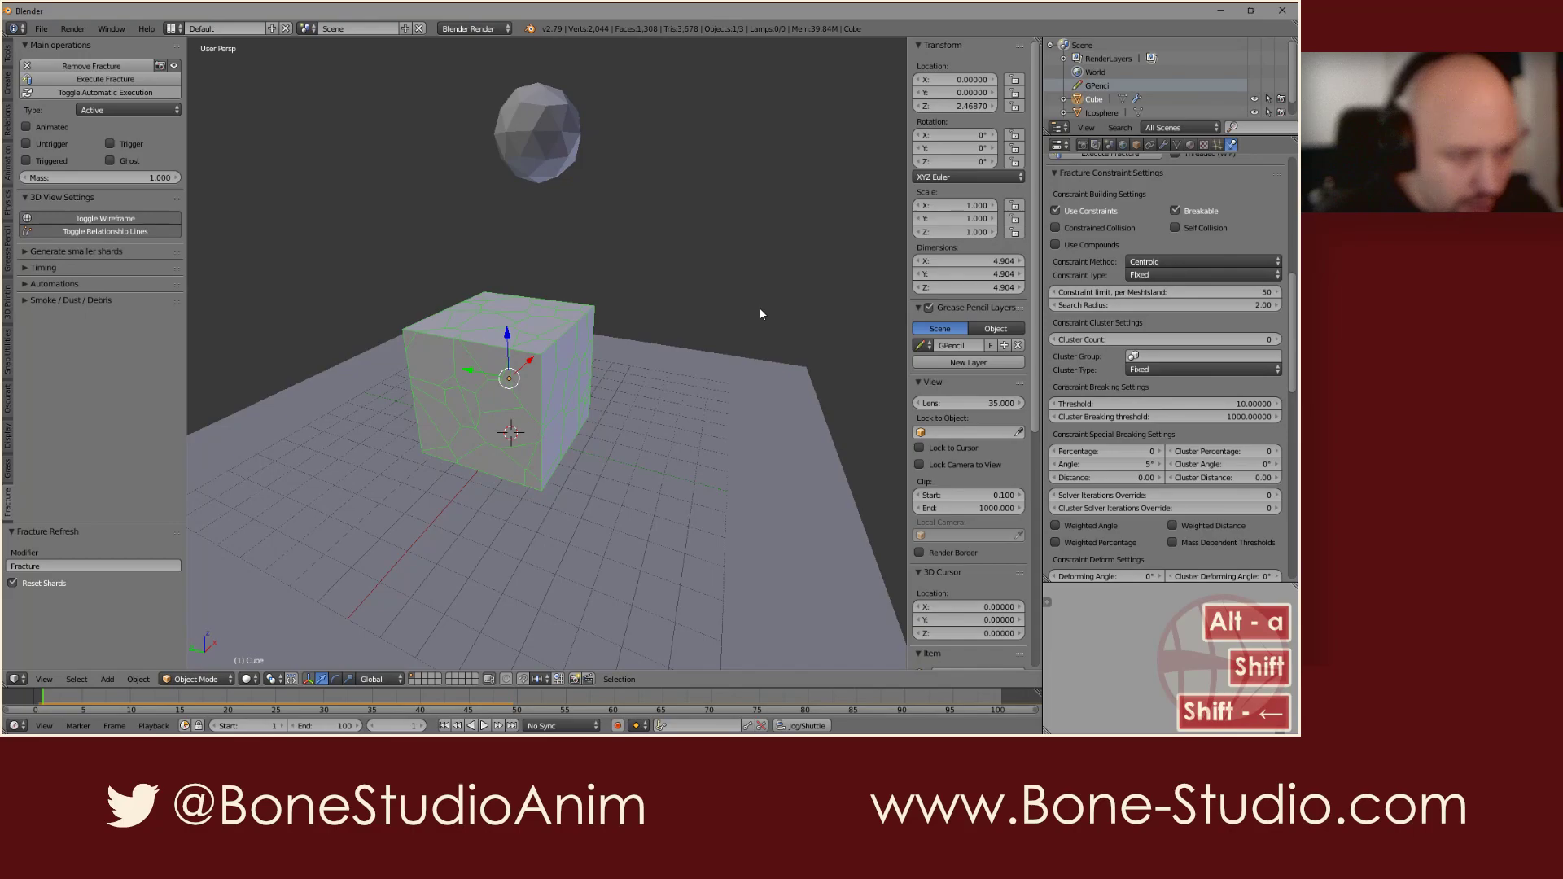
Step: Set the constraint breaking angle to 1° and play the simulation up to about frame 60
{"action": "left_click", "coordinate": [1125, 464]}
{"action": "type", "text": "1"}
{"action": "key", "text": "Return"}
{"action": "key", "text": "alt+a"}
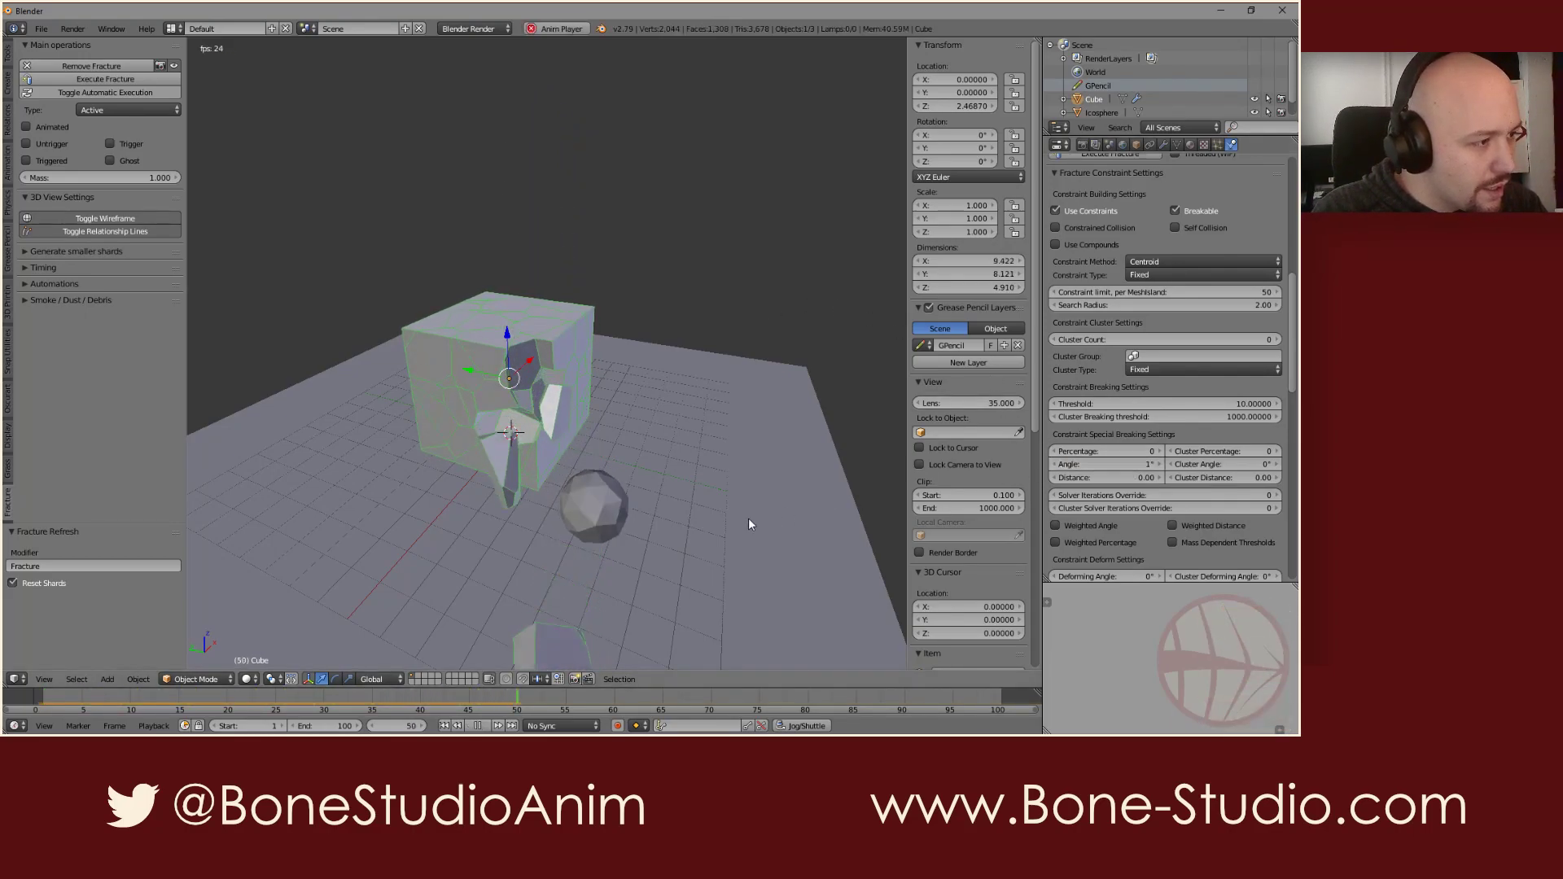
{"action": "key", "text": "alt+a"}
{"action": "middle_click_drag", "start_coordinate": [537, 389], "coordinate": [607, 435]}
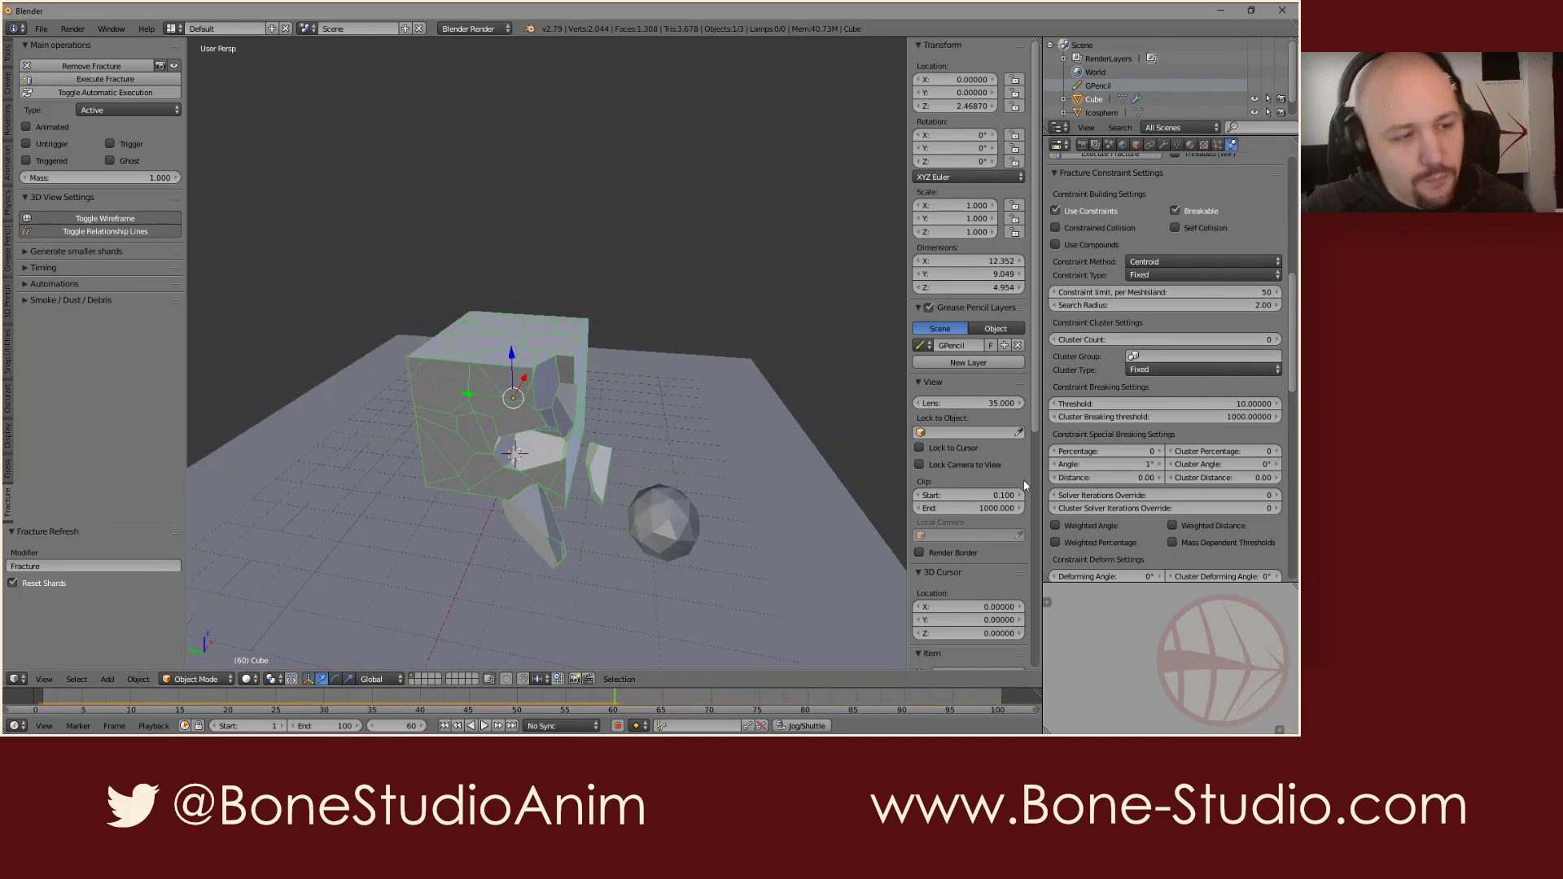
Step: Scrub the simulation back to frame 25 and examine the sphere's impact on the cube's corner up close
{"action": "left_click", "coordinate": [460, 697]}
{"action": "left_click_drag", "start_coordinate": [459, 697], "coordinate": [276, 706]}
{"action": "scroll", "coordinate": [546, 404], "scroll_direction": "up", "scroll_amount": 6}
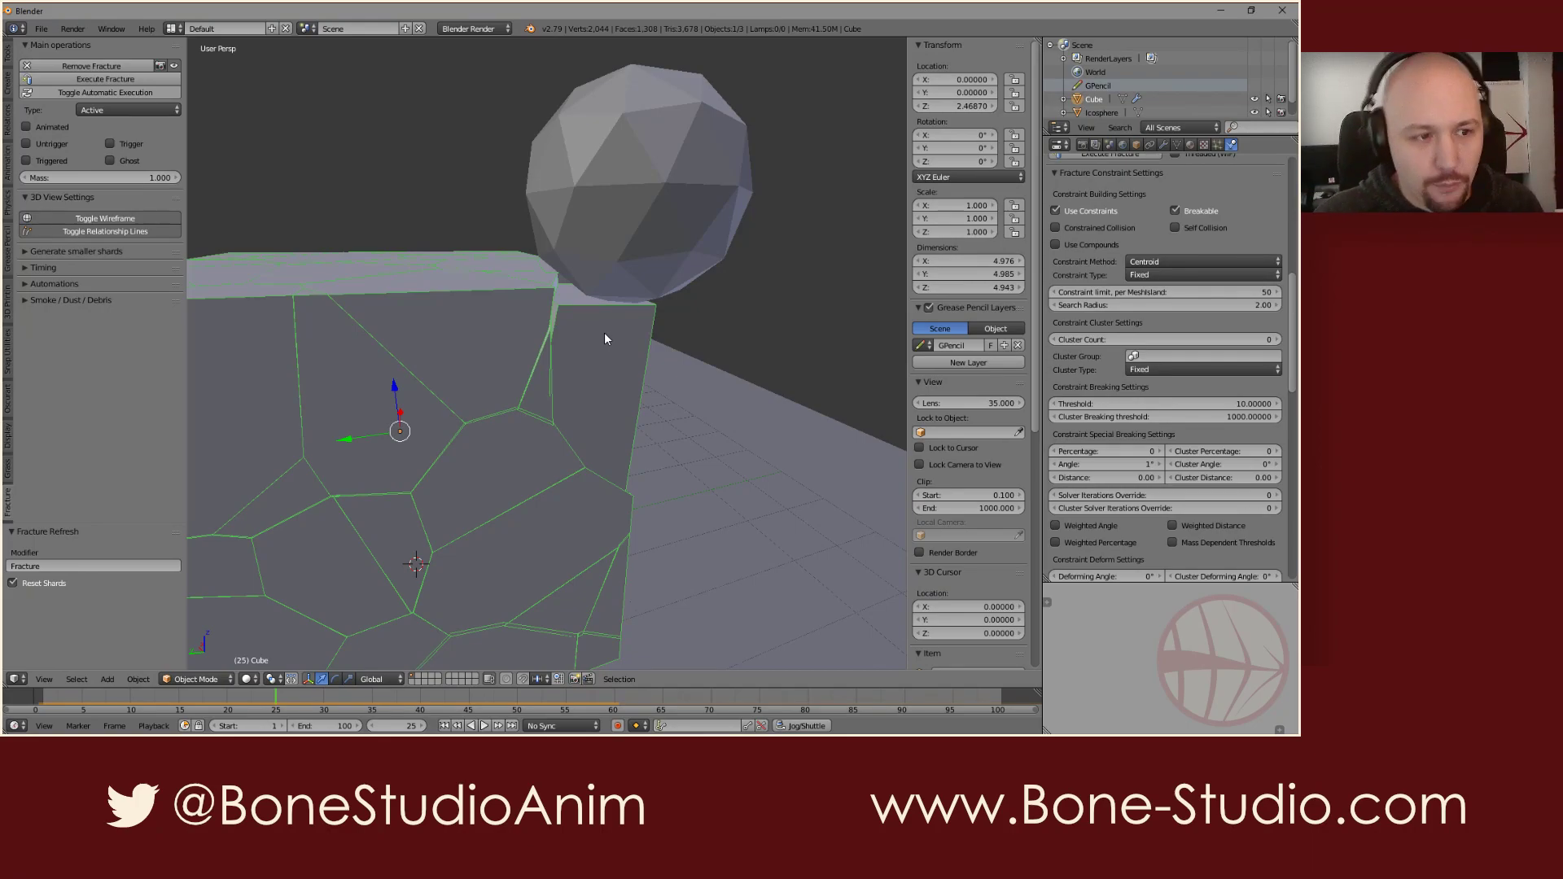
Step: Set the constraint breaking angle to 10° and play the simulation from the first frame
{"action": "left_click", "coordinate": [1136, 466]}
{"action": "type", "text": "10"}
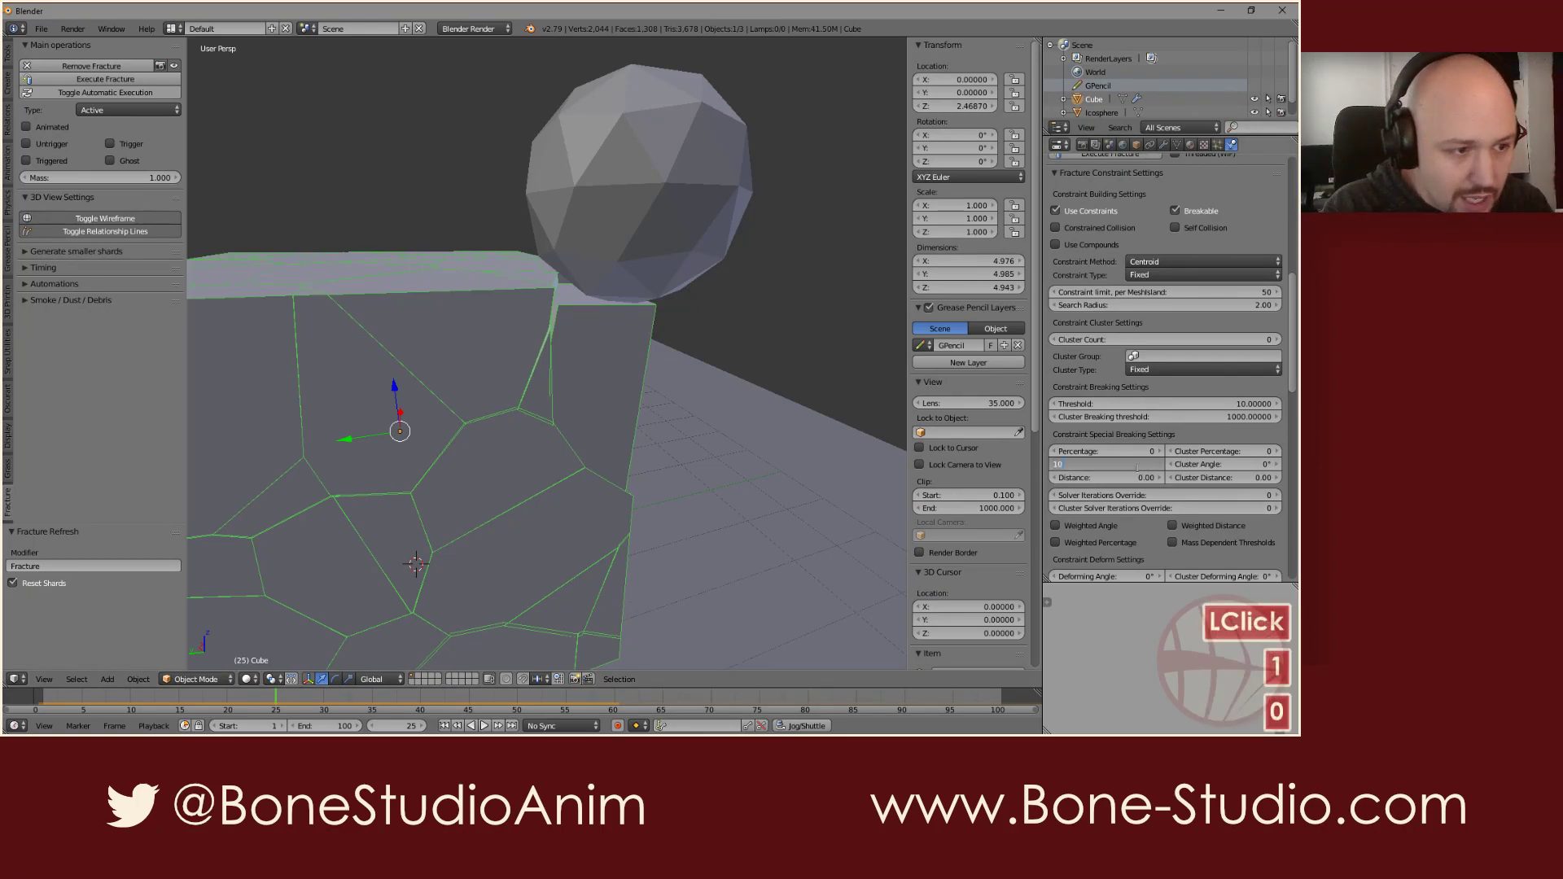
{"action": "key", "text": "Return"}
{"action": "key", "text": "shift+Left"}
{"action": "key", "text": "alt+a"}
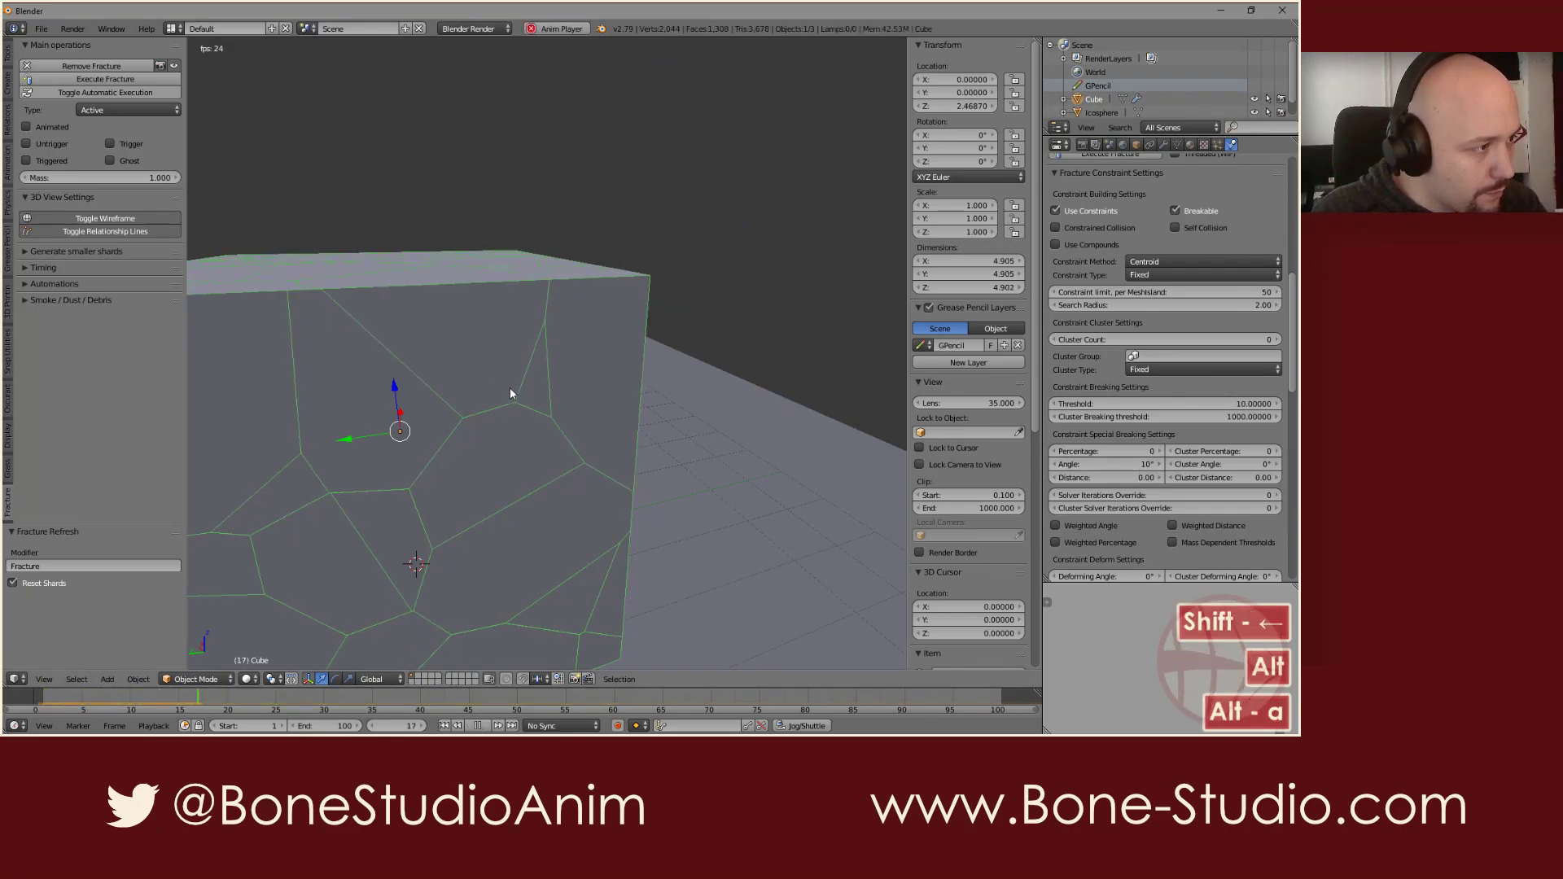
Step: Scrub back and forth through the impact up to frame 41 to inspect the shards, and return to the first frame
{"action": "left_click", "coordinate": [306, 699]}
{"action": "left_click_drag", "start_coordinate": [306, 702], "coordinate": [431, 702]}
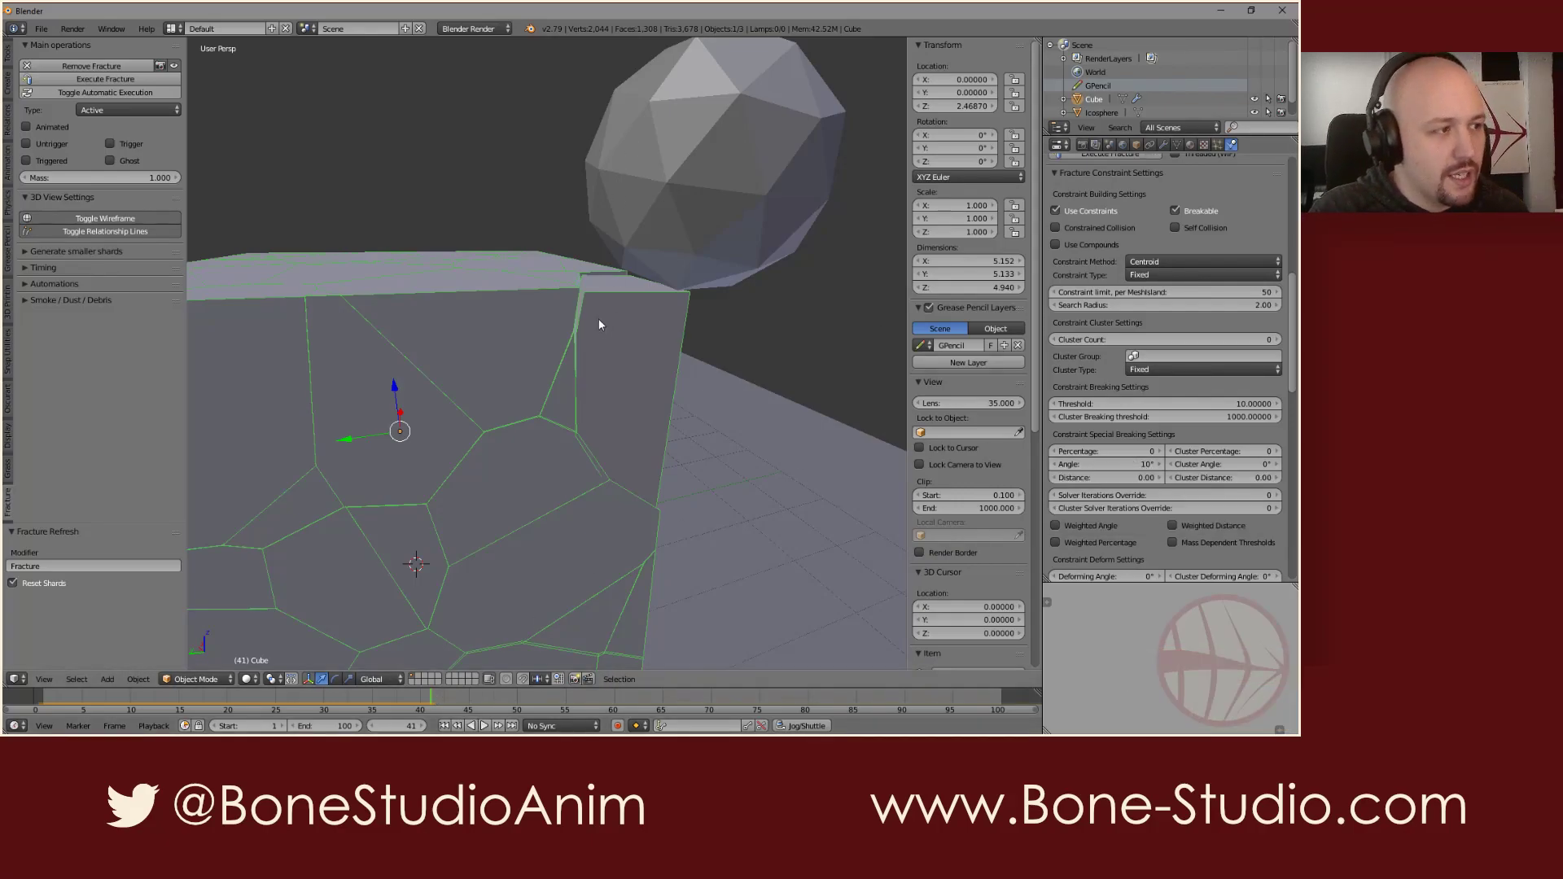
{"action": "left_click_drag", "start_coordinate": [428, 696], "coordinate": [285, 702]}
{"action": "key", "text": "shift+Left"}
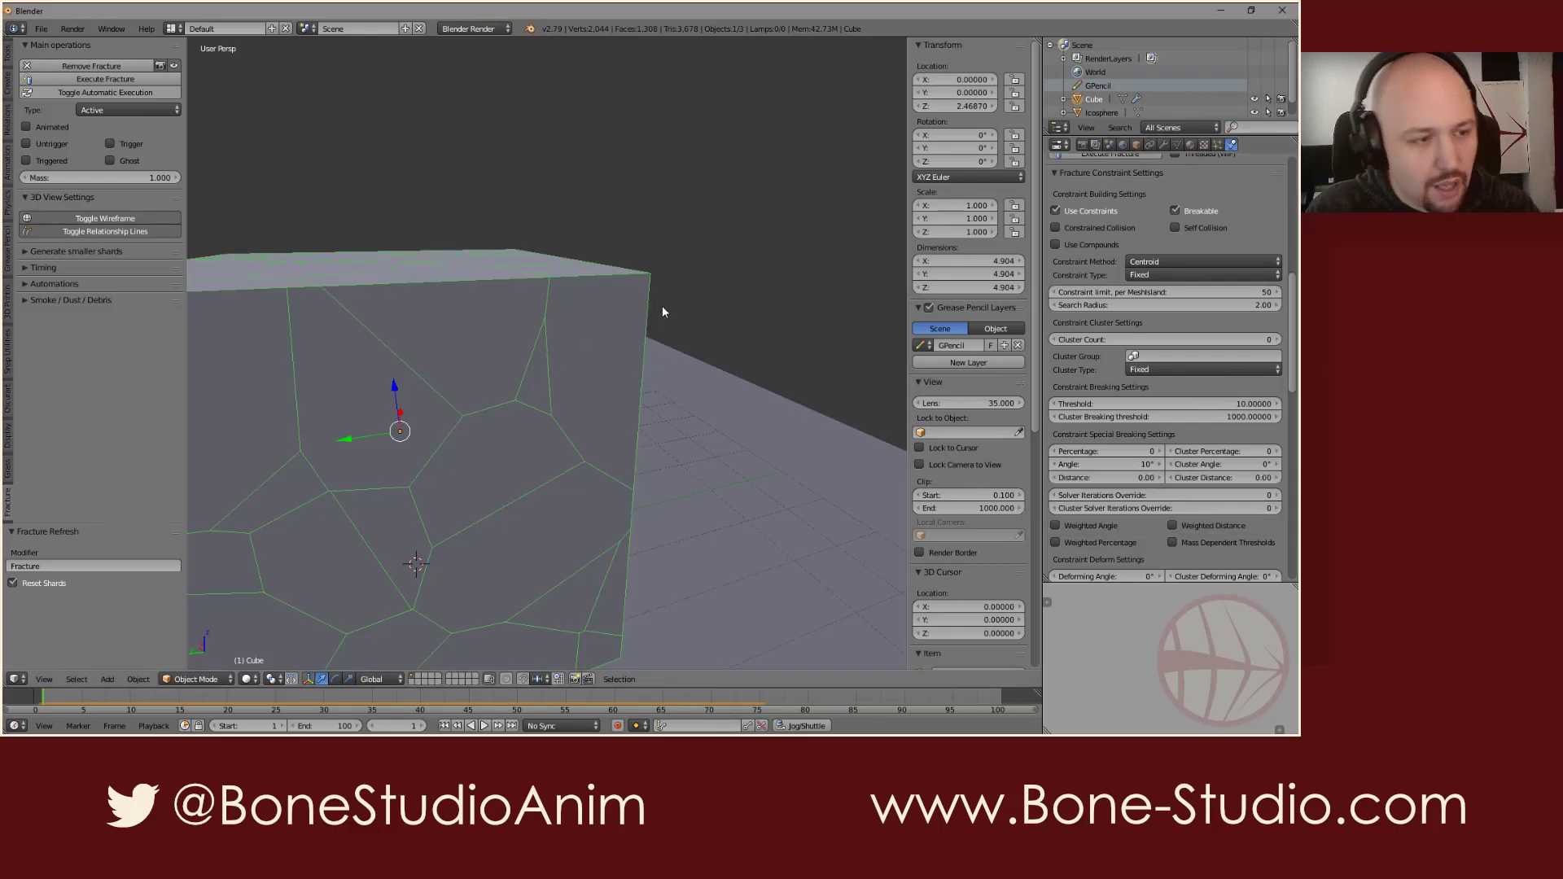
Step: Set the constraint breaking angle to 5°
{"action": "middle_click_drag", "start_coordinate": [662, 305], "coordinate": [610, 324]}
{"action": "left_click", "coordinate": [1124, 464]}
{"action": "type", "text": "5"}
{"action": "key", "text": "Return"}
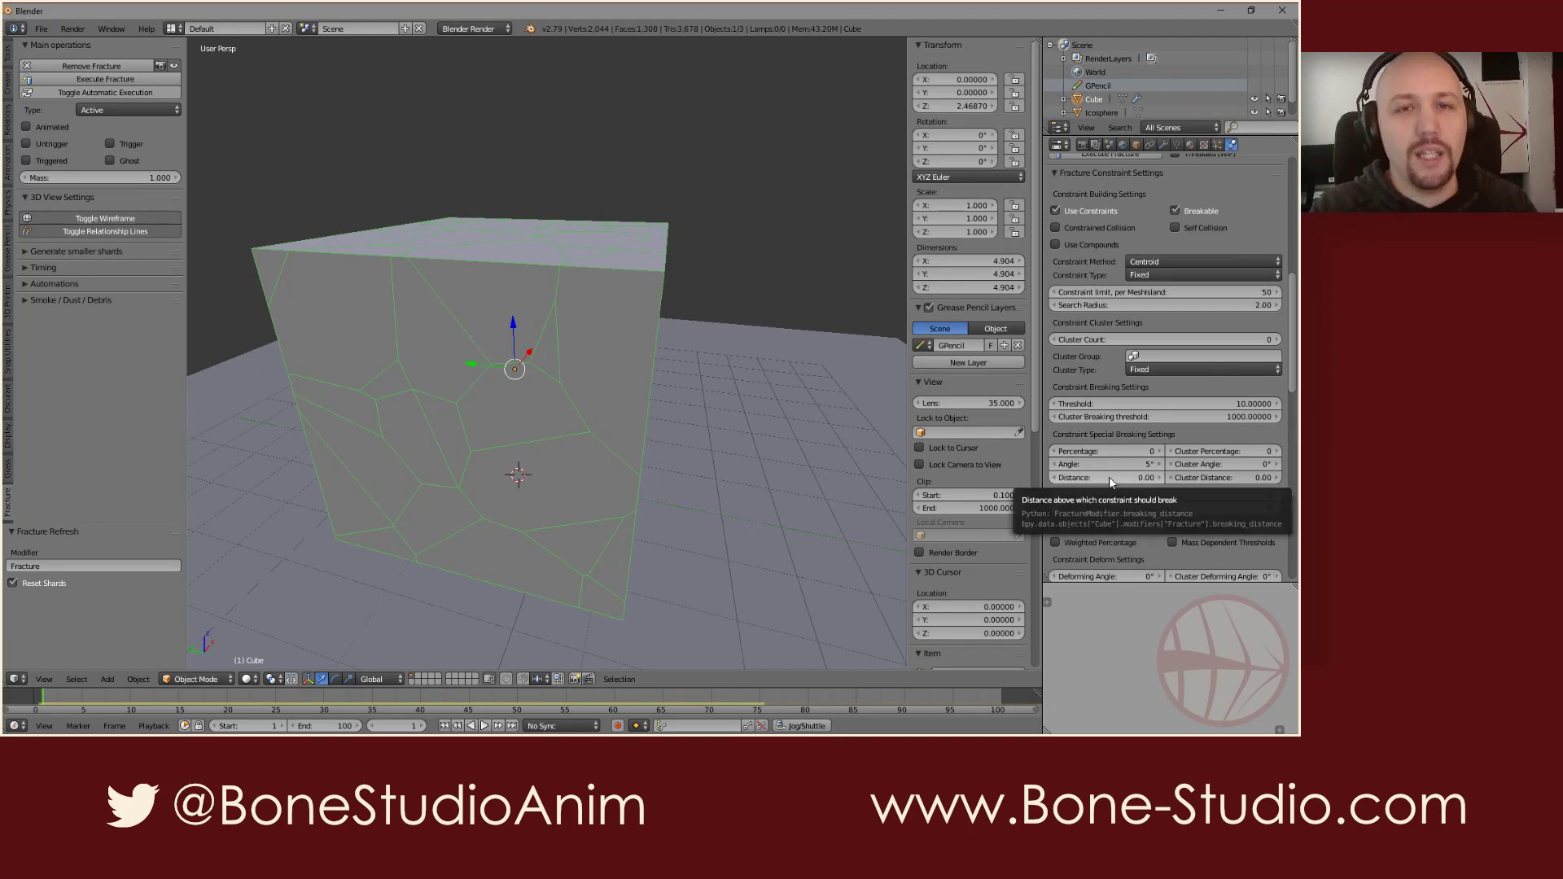
Step: Set the constraint breaking distance to 0.01 and play the simulation up to about frame 48
{"action": "left_click", "coordinate": [1109, 479]}
{"action": "type", "text": "01"}
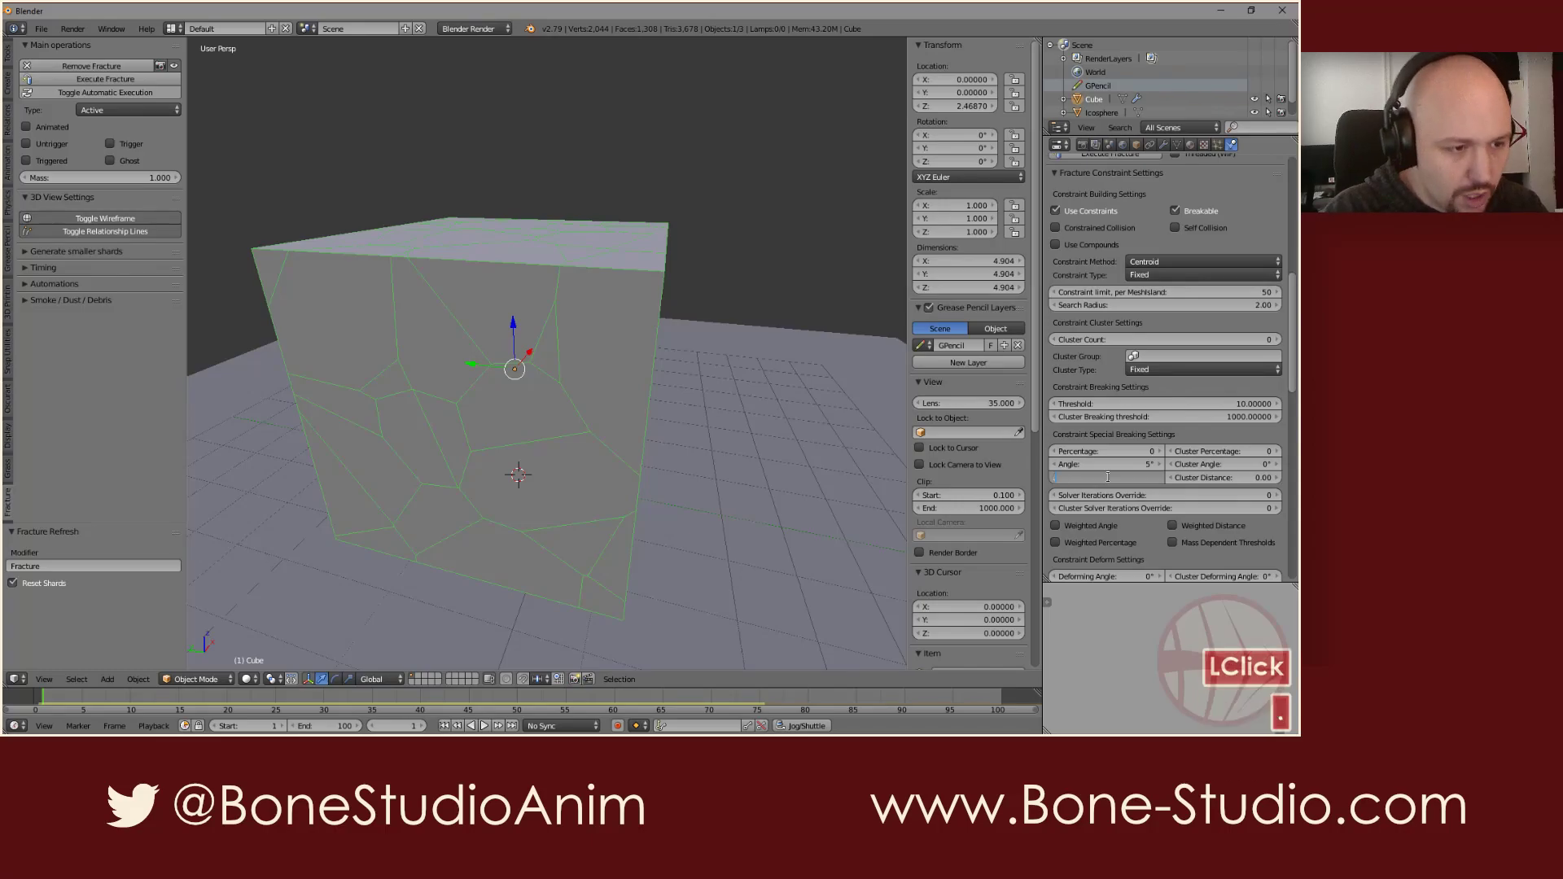
{"action": "key", "text": "Return"}
{"action": "left_click", "coordinate": [1135, 481]}
{"action": "type", "text": "0.01"}
{"action": "key", "text": "Return"}
{"action": "key", "text": "alt+a"}
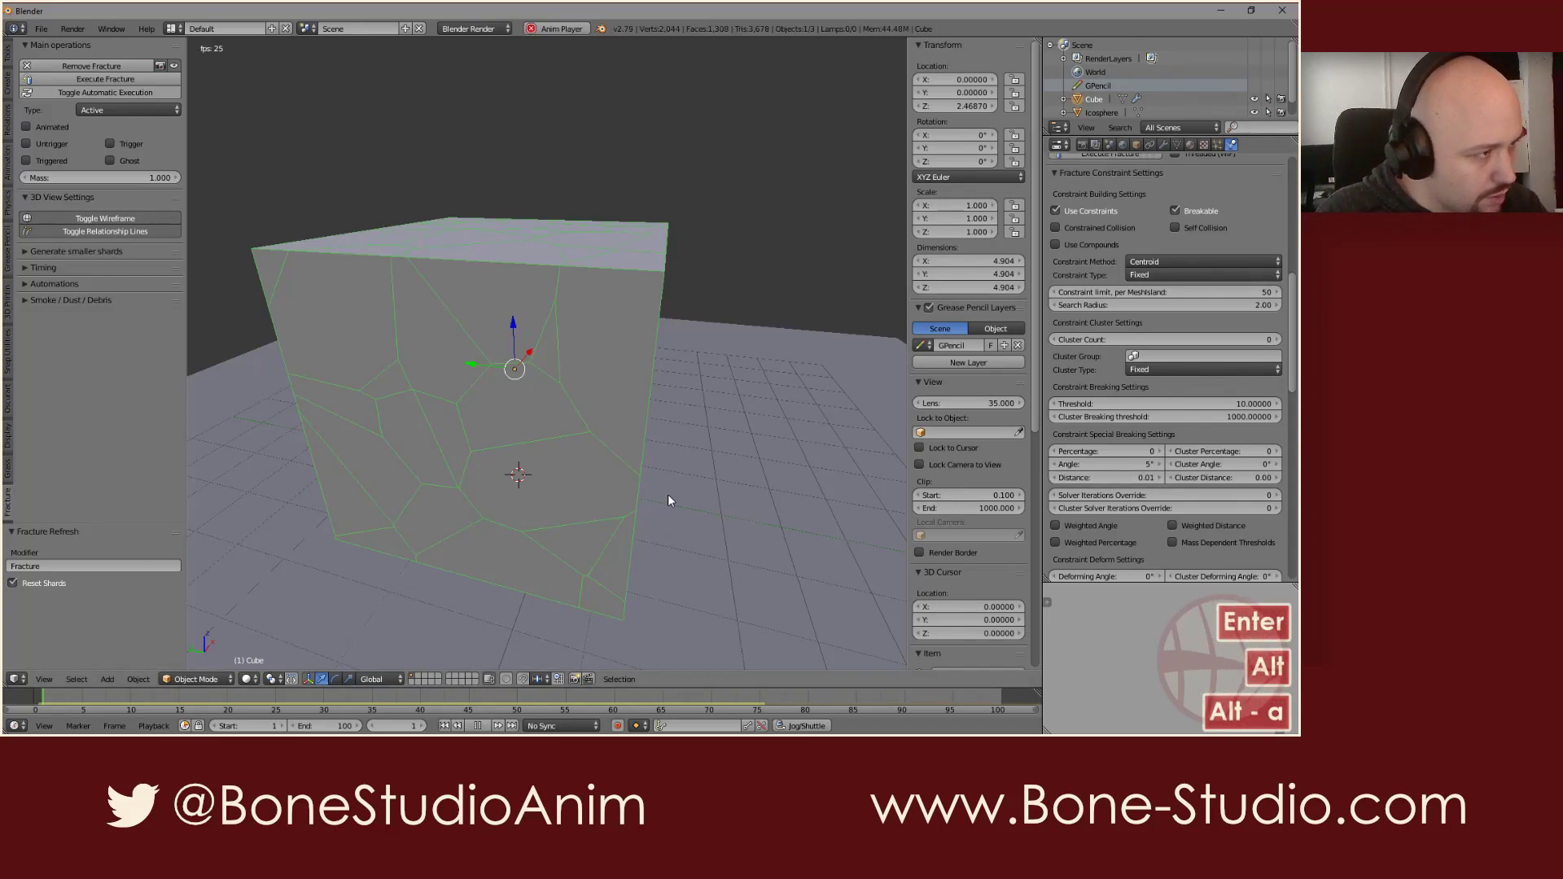
{"action": "key", "text": "alt+a"}
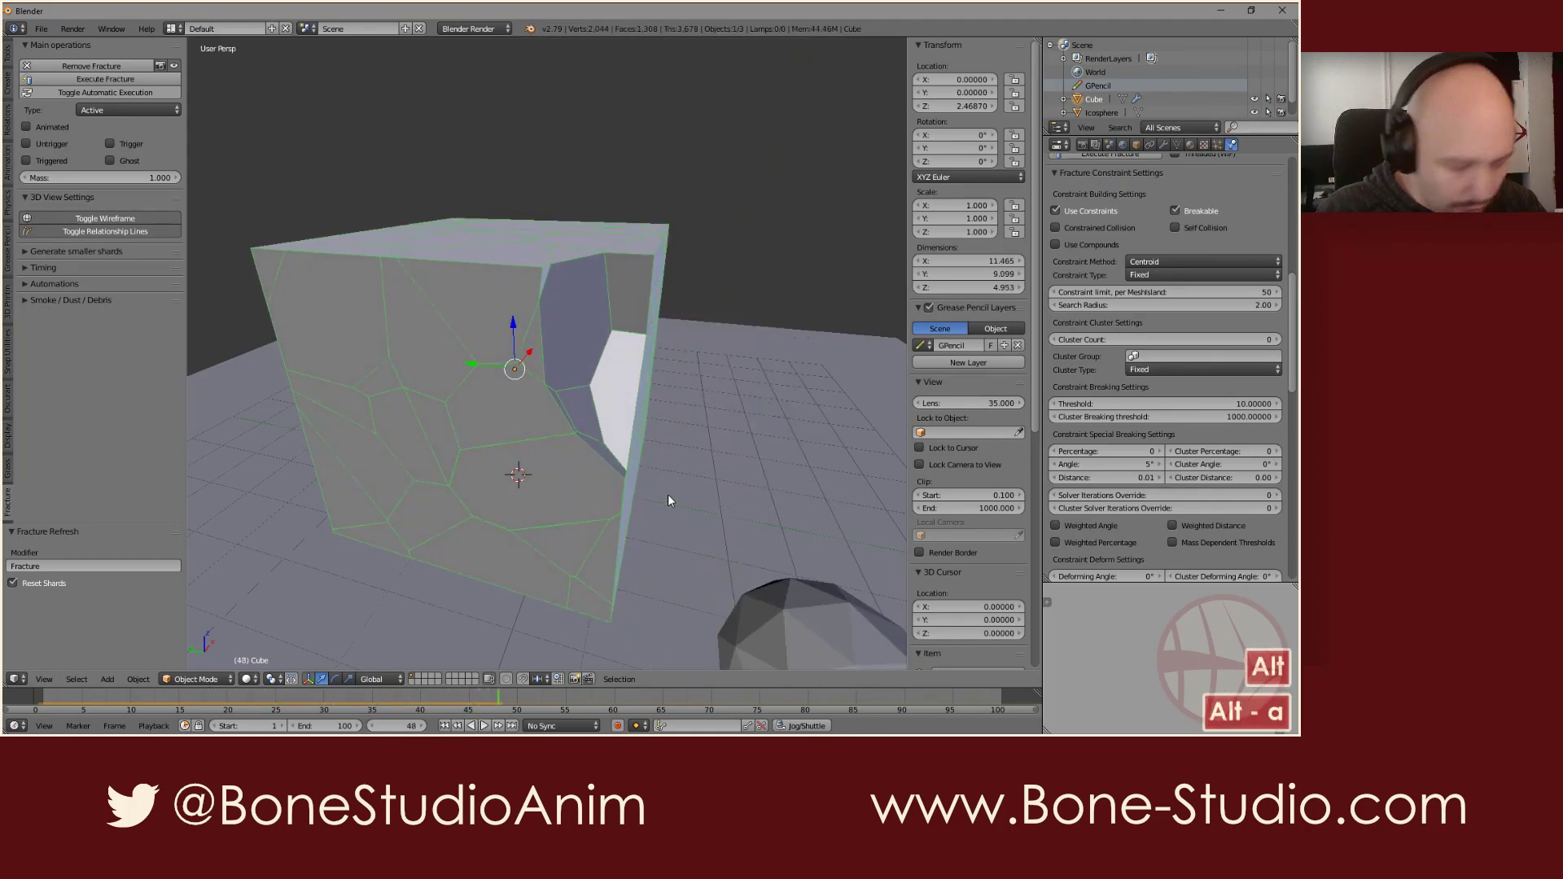
Step: Replay the simulation from the first frame, inspect the corner impact at frame 25, and play on to about frame 52
{"action": "key", "text": "shift+Left"}
{"action": "scroll", "coordinate": [648, 438], "scroll_direction": "down", "scroll_amount": 6}
{"action": "key", "text": "alt+a"}
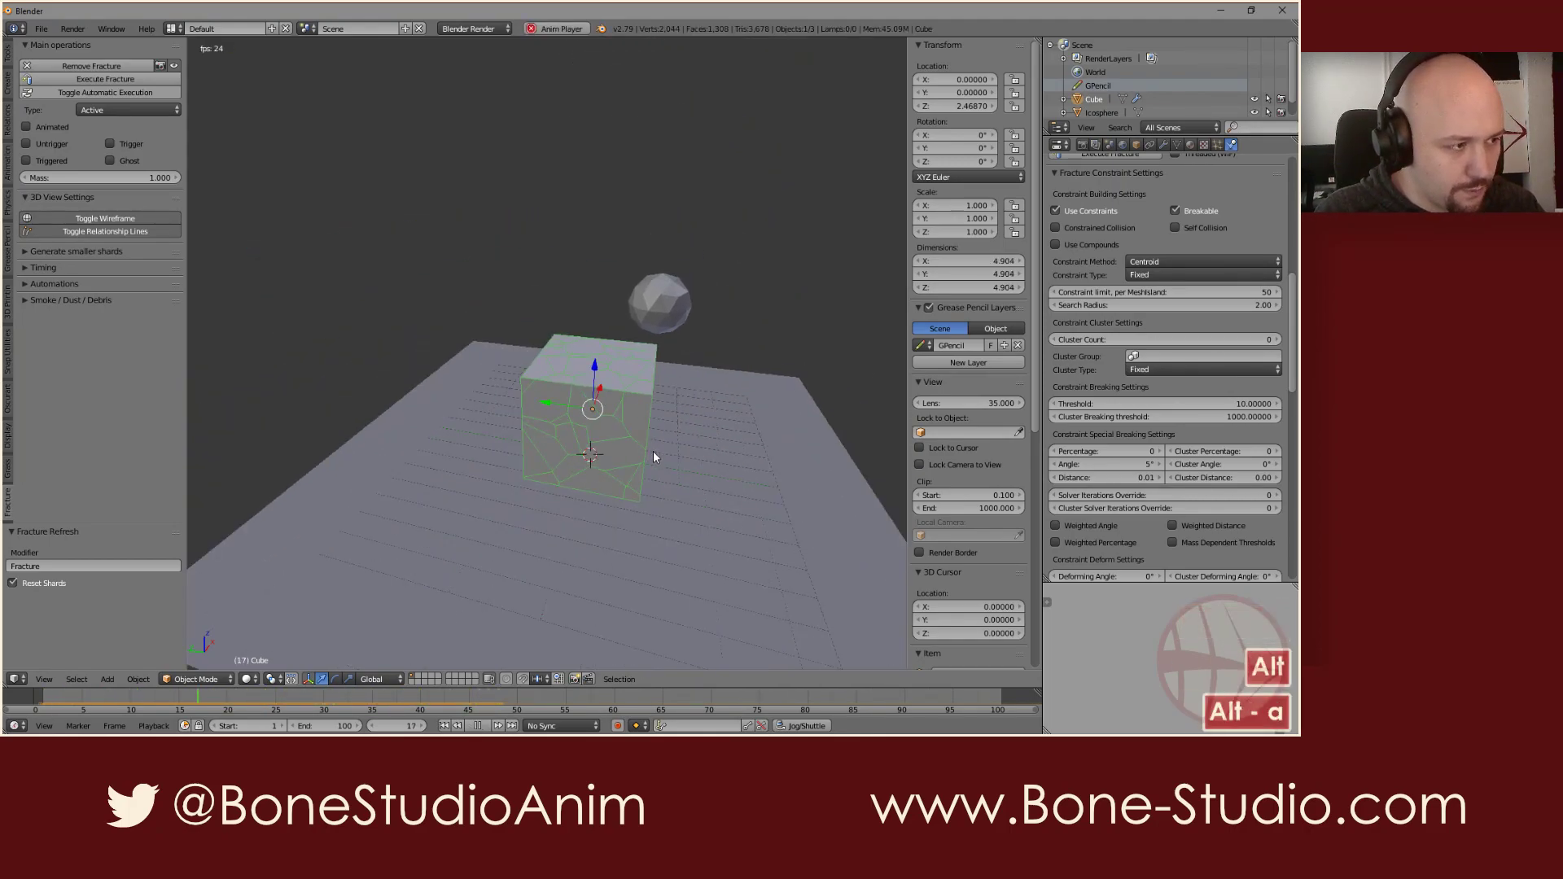
{"action": "key", "text": "alt+a"}
{"action": "scroll", "coordinate": [611, 476], "scroll_direction": "up", "scroll_amount": 4}
{"action": "left_click_drag", "start_coordinate": [321, 701], "coordinate": [275, 696]}
{"action": "scroll", "coordinate": [618, 374], "scroll_direction": "up", "scroll_amount": 3}
{"action": "scroll", "coordinate": [620, 382], "scroll_direction": "up", "scroll_amount": 2}
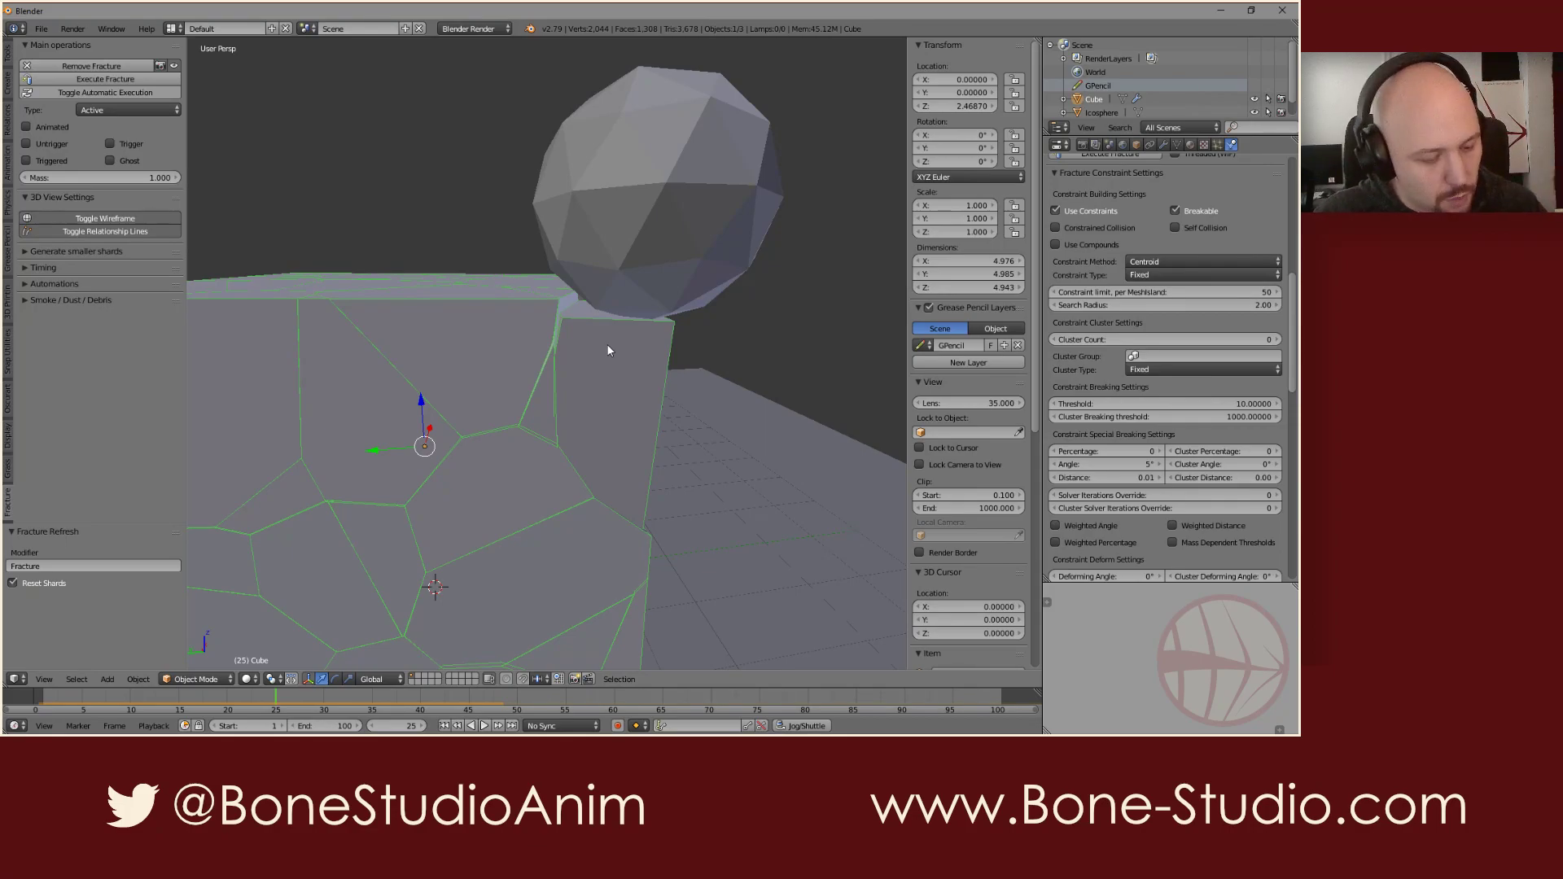
{"action": "key", "text": "alt+a"}
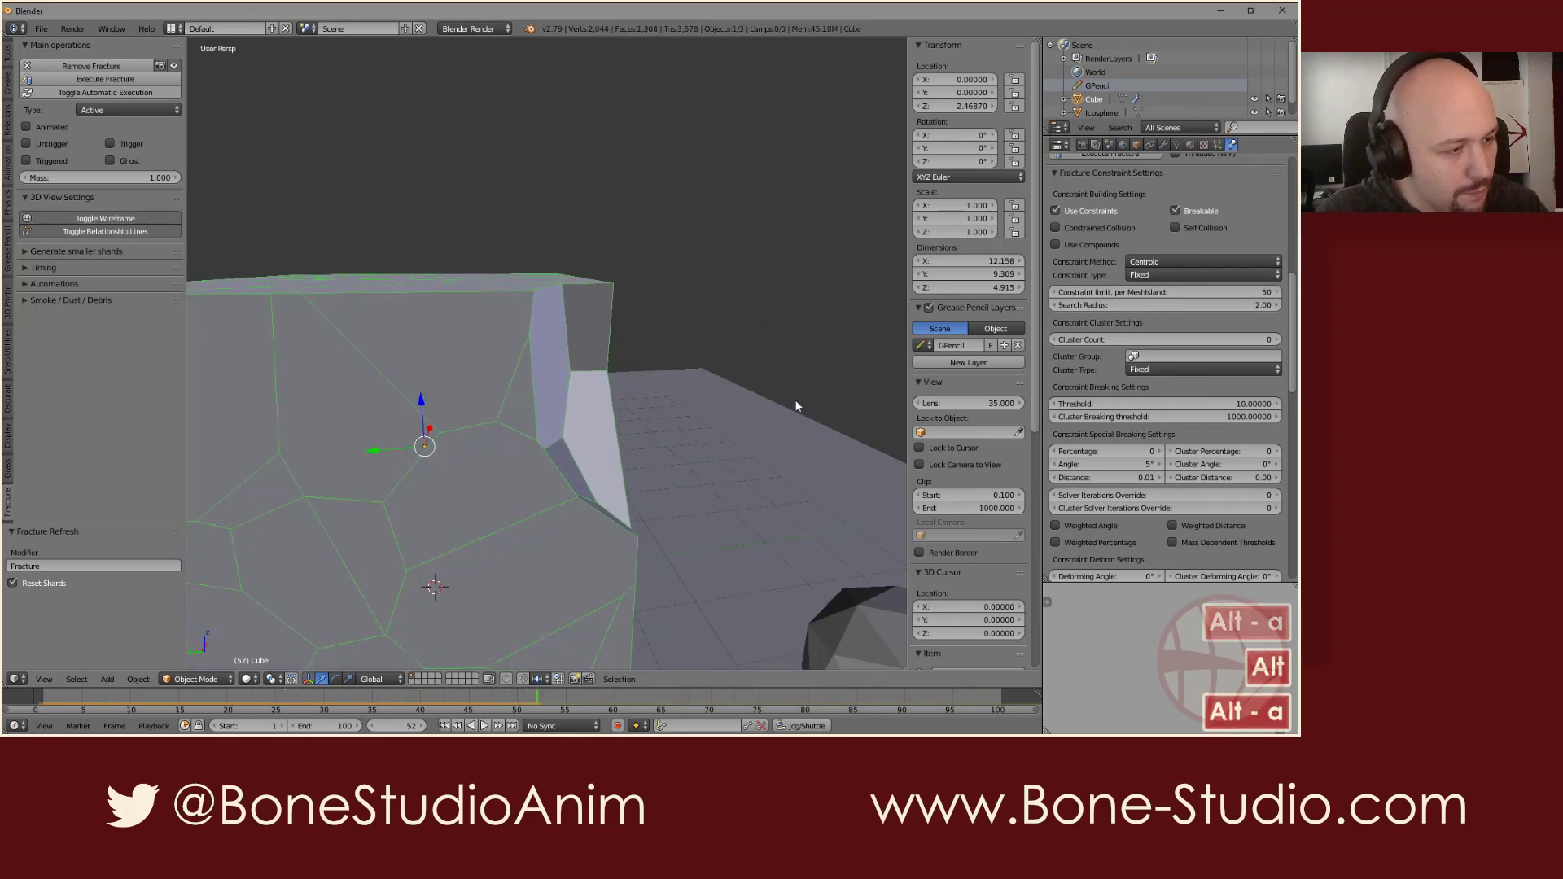
Step: Set the constraint breaking angle to 1° and play the simulation from the first frame to about frame 77
{"action": "left_click", "coordinate": [1107, 464]}
{"action": "type", "text": "1"}
{"action": "key", "text": "Return"}
{"action": "key", "text": "shift+Left"}
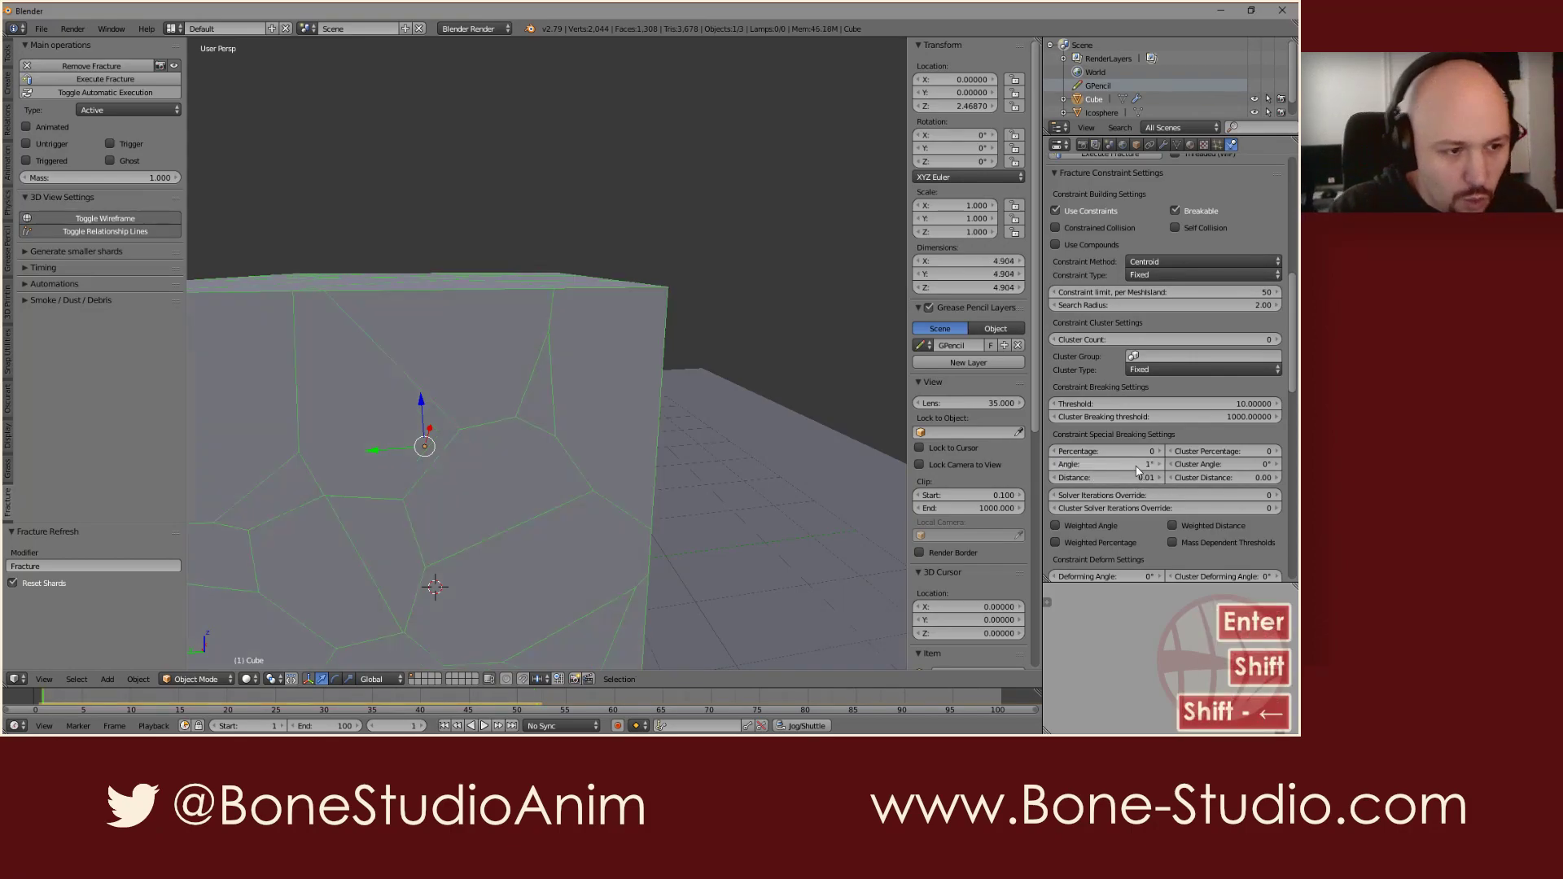
{"action": "key", "text": "alt+a"}
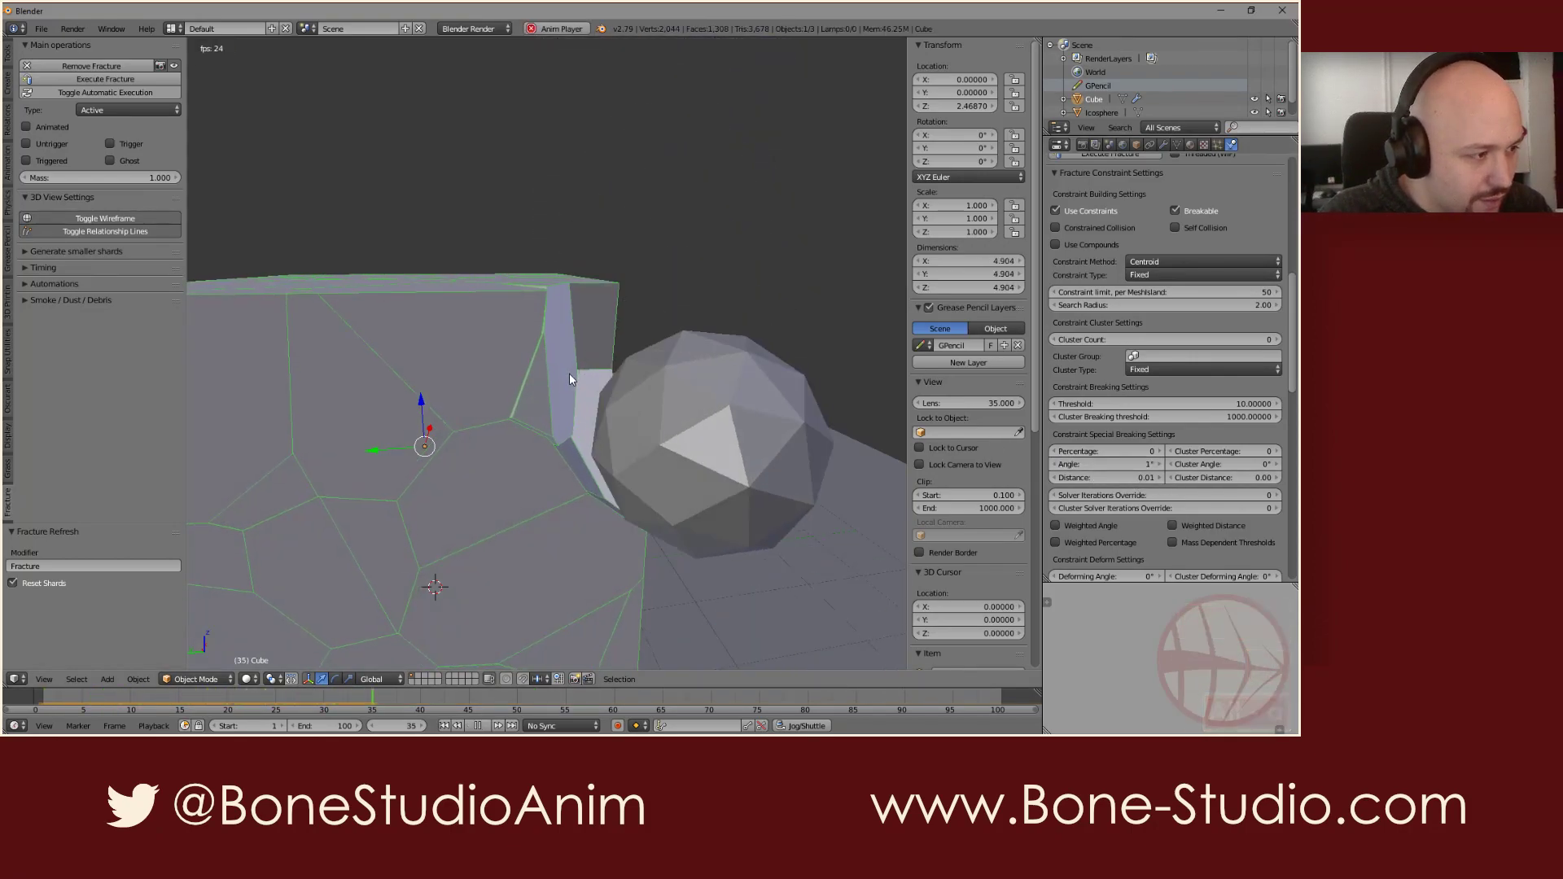
{"action": "scroll", "coordinate": [568, 387], "scroll_direction": "down", "scroll_amount": 3}
{"action": "key", "text": "alt+a"}
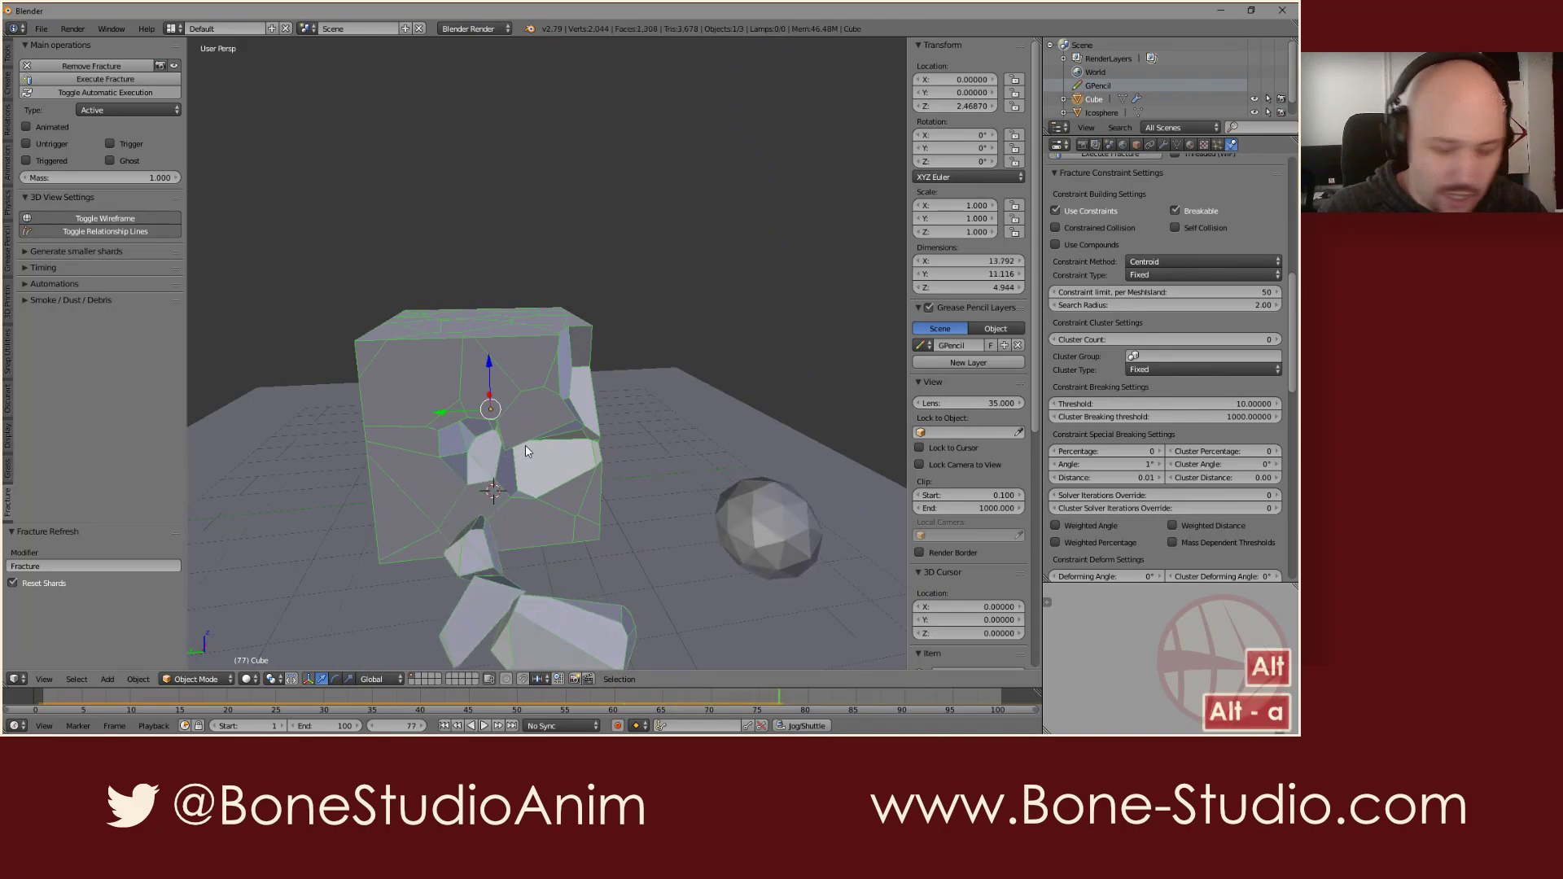
Step: Return to the first frame and set the constraint breaking angle back to 5°
{"action": "key", "text": "shift+Left"}
{"action": "left_click", "coordinate": [1112, 464]}
{"action": "type", "text": "5"}
{"action": "key", "text": "Return"}
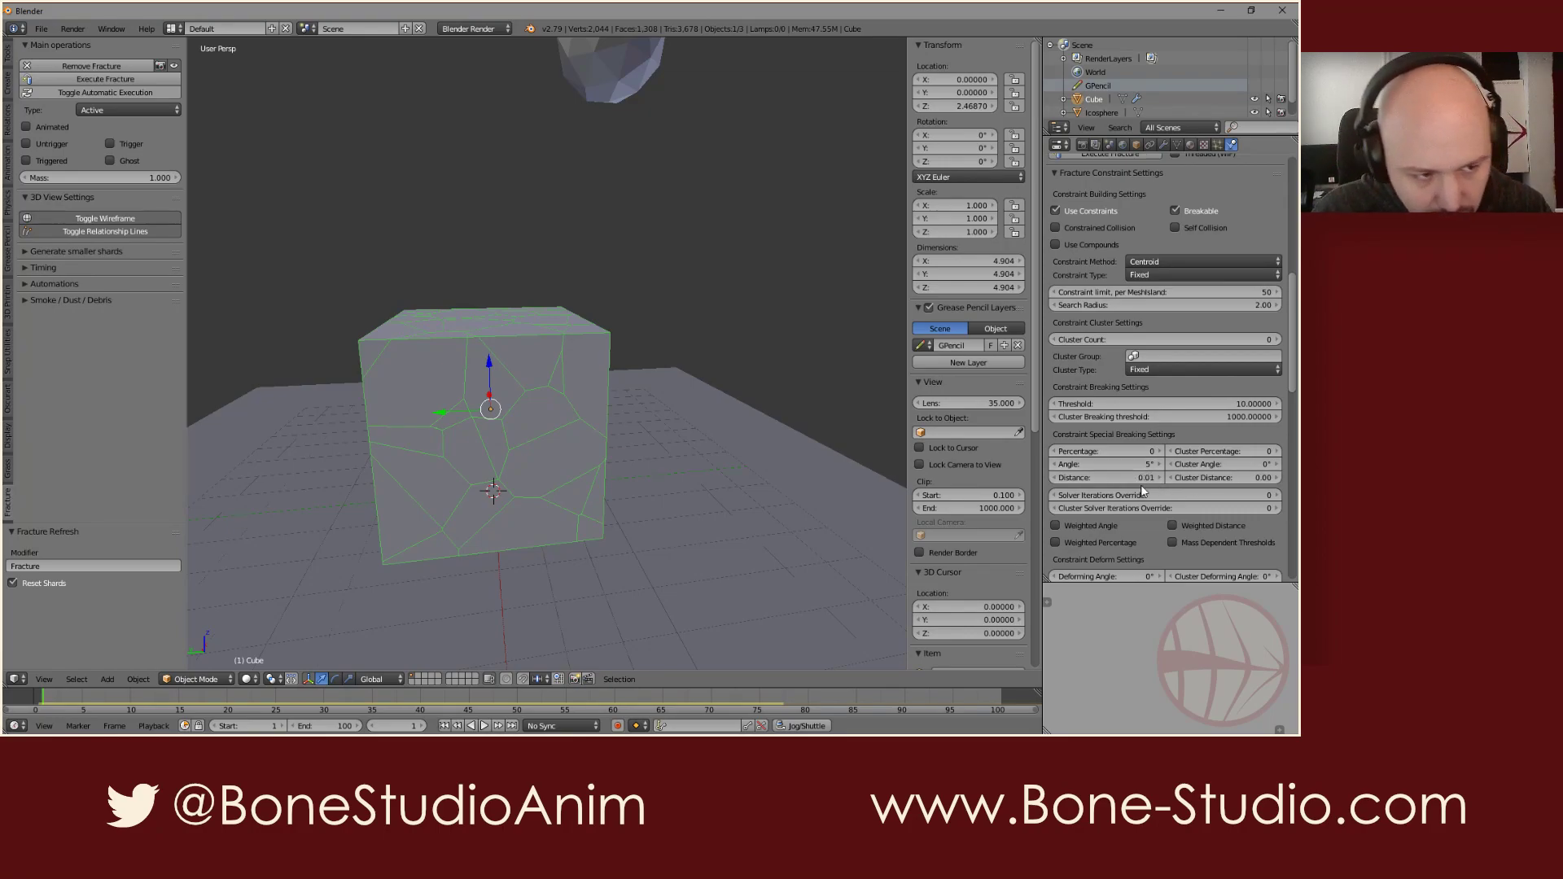
{"action": "middle_click_drag", "start_coordinate": [587, 394], "coordinate": [677, 418]}
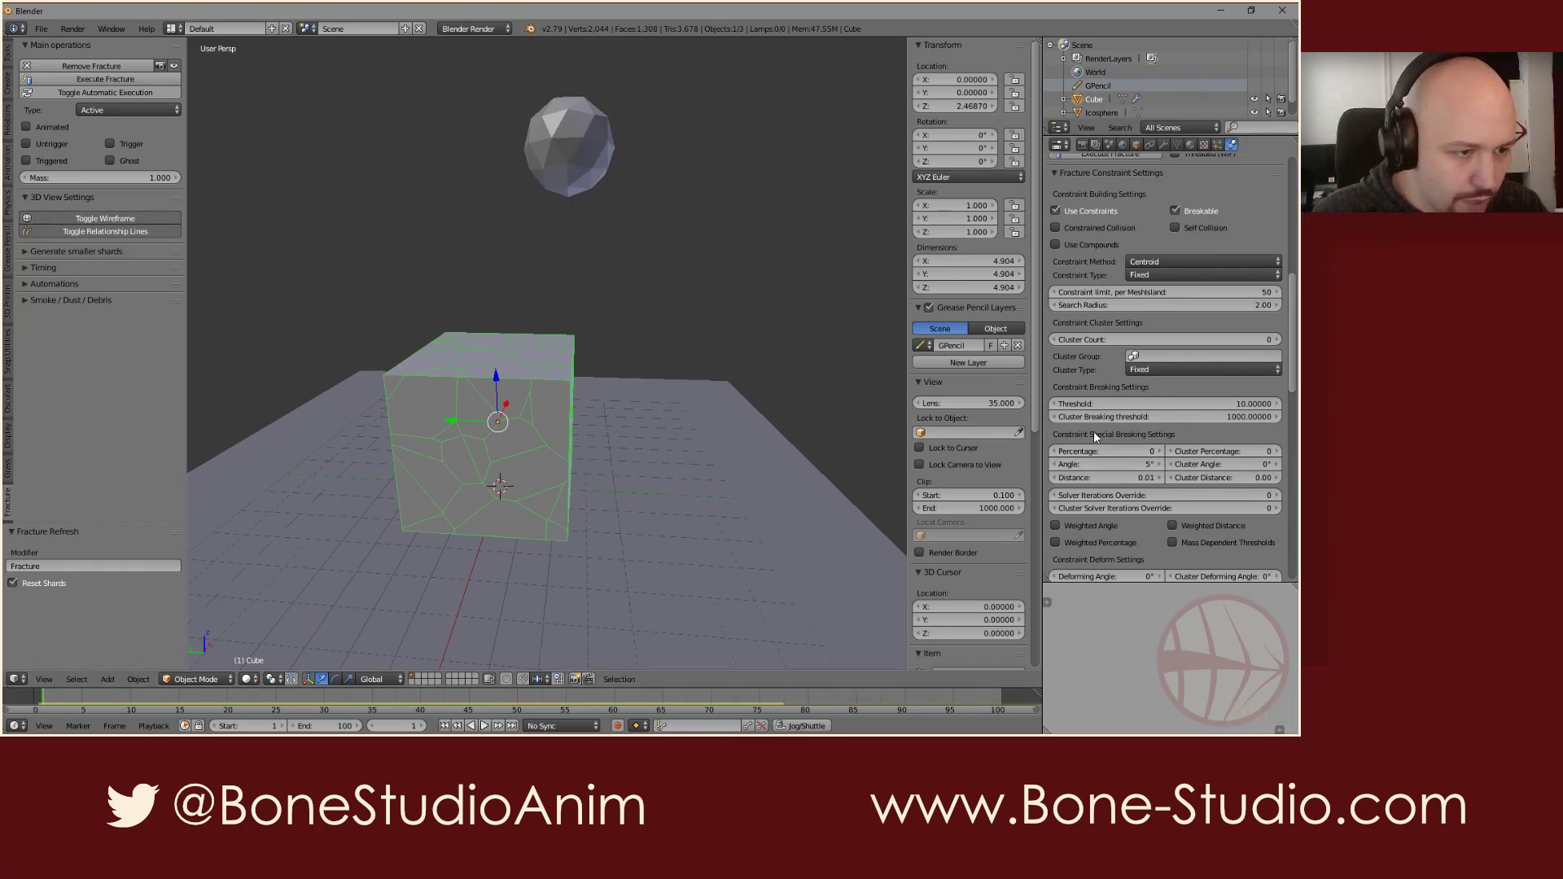
Step: Set the constraint breaking percentage to 1 and play the simulation up to about frame 51
{"action": "left_click", "coordinate": [1107, 452]}
{"action": "type", "text": "1"}
{"action": "key", "text": "Return"}
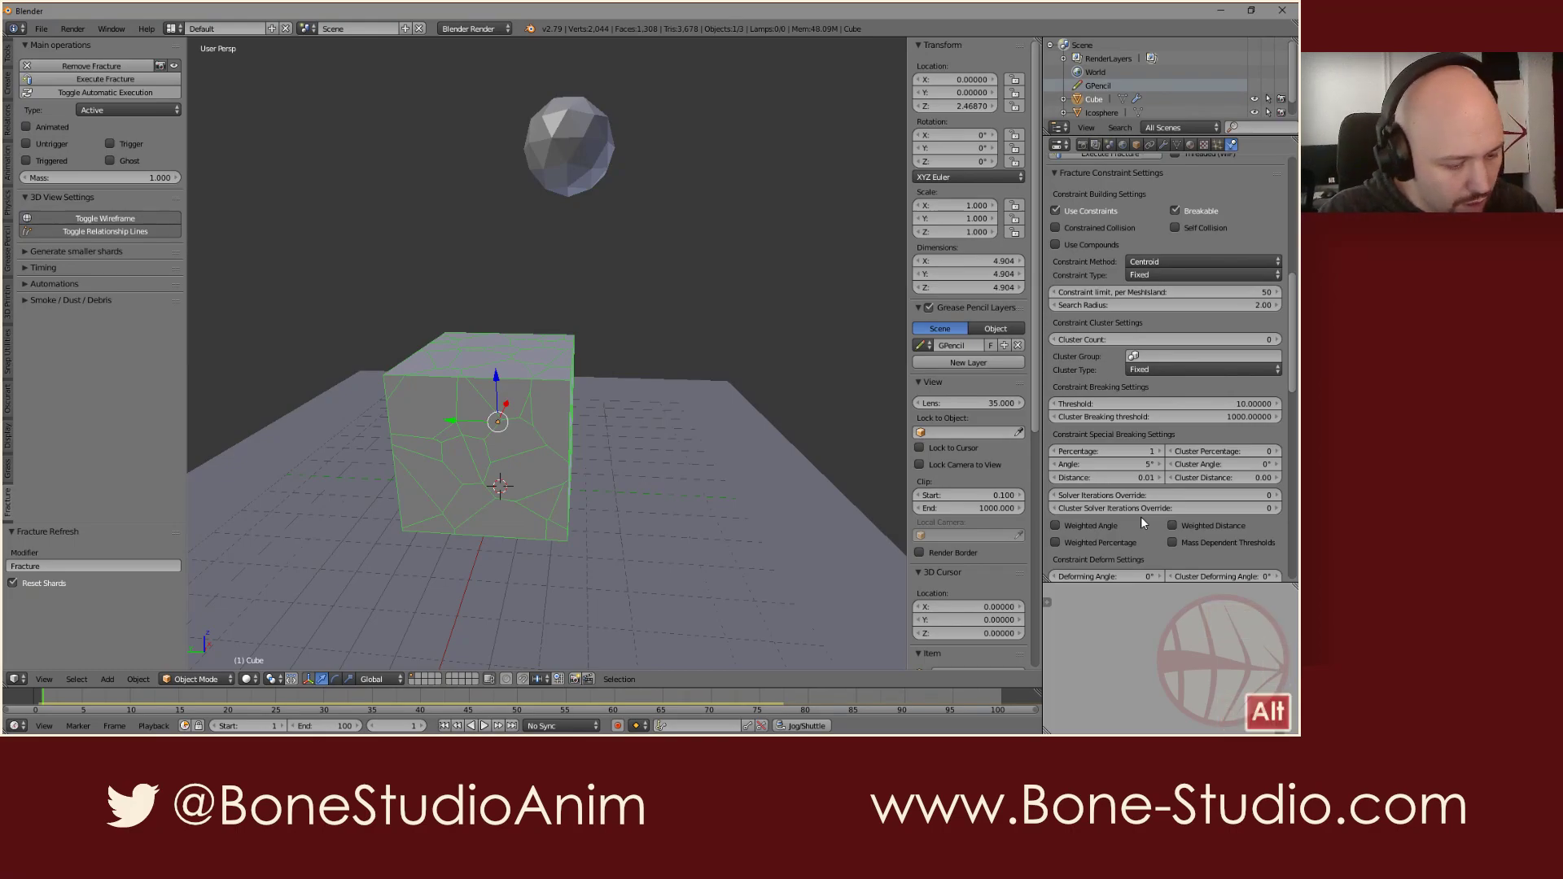
{"action": "key", "text": "alt+a"}
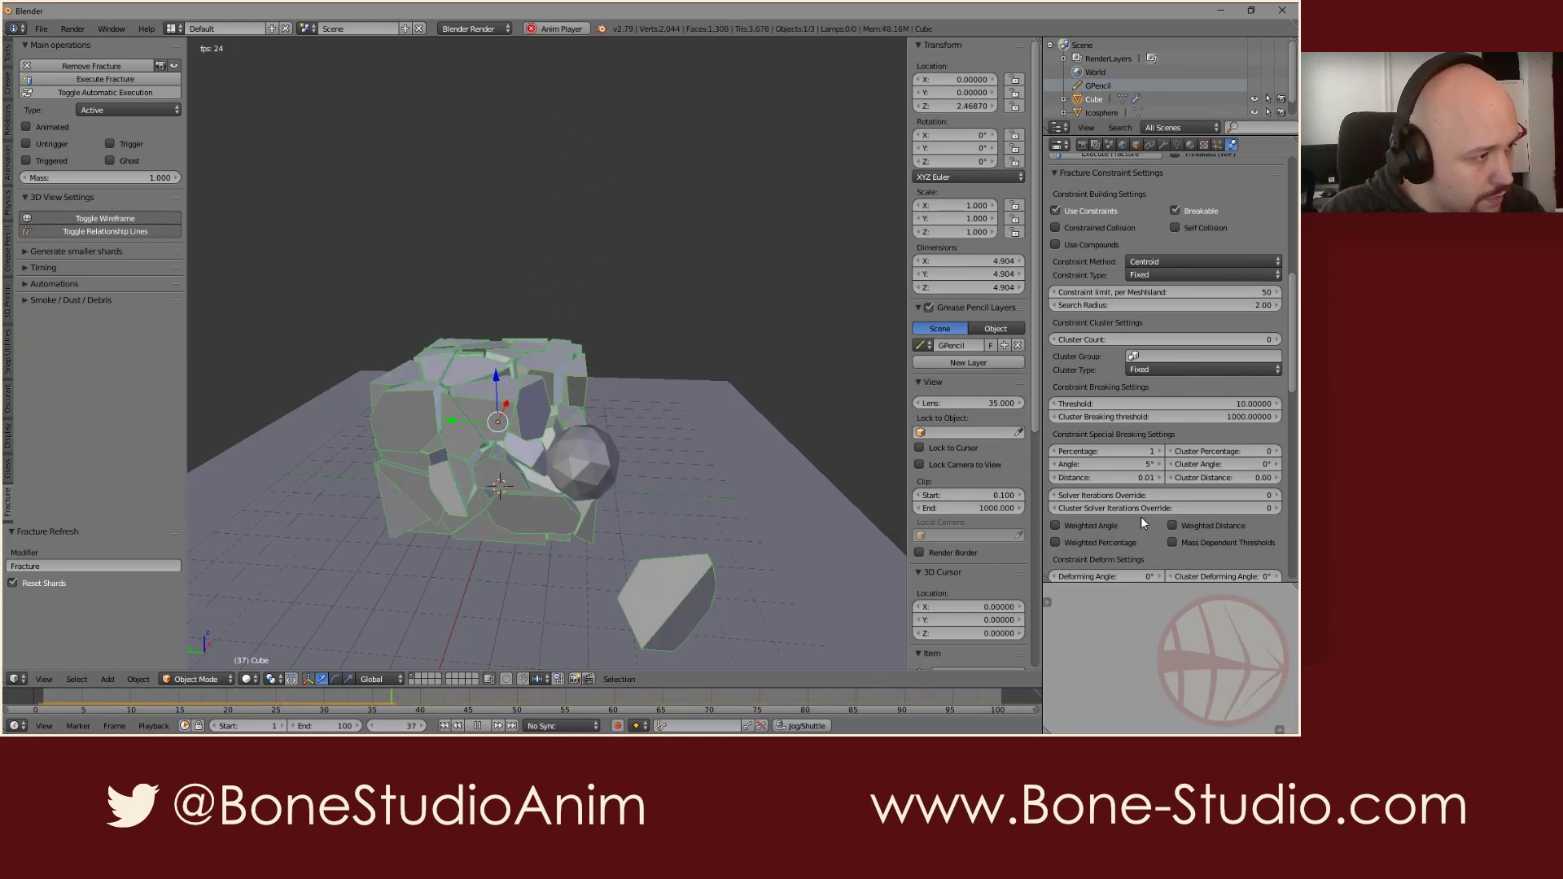
{"action": "key", "text": "alt+a"}
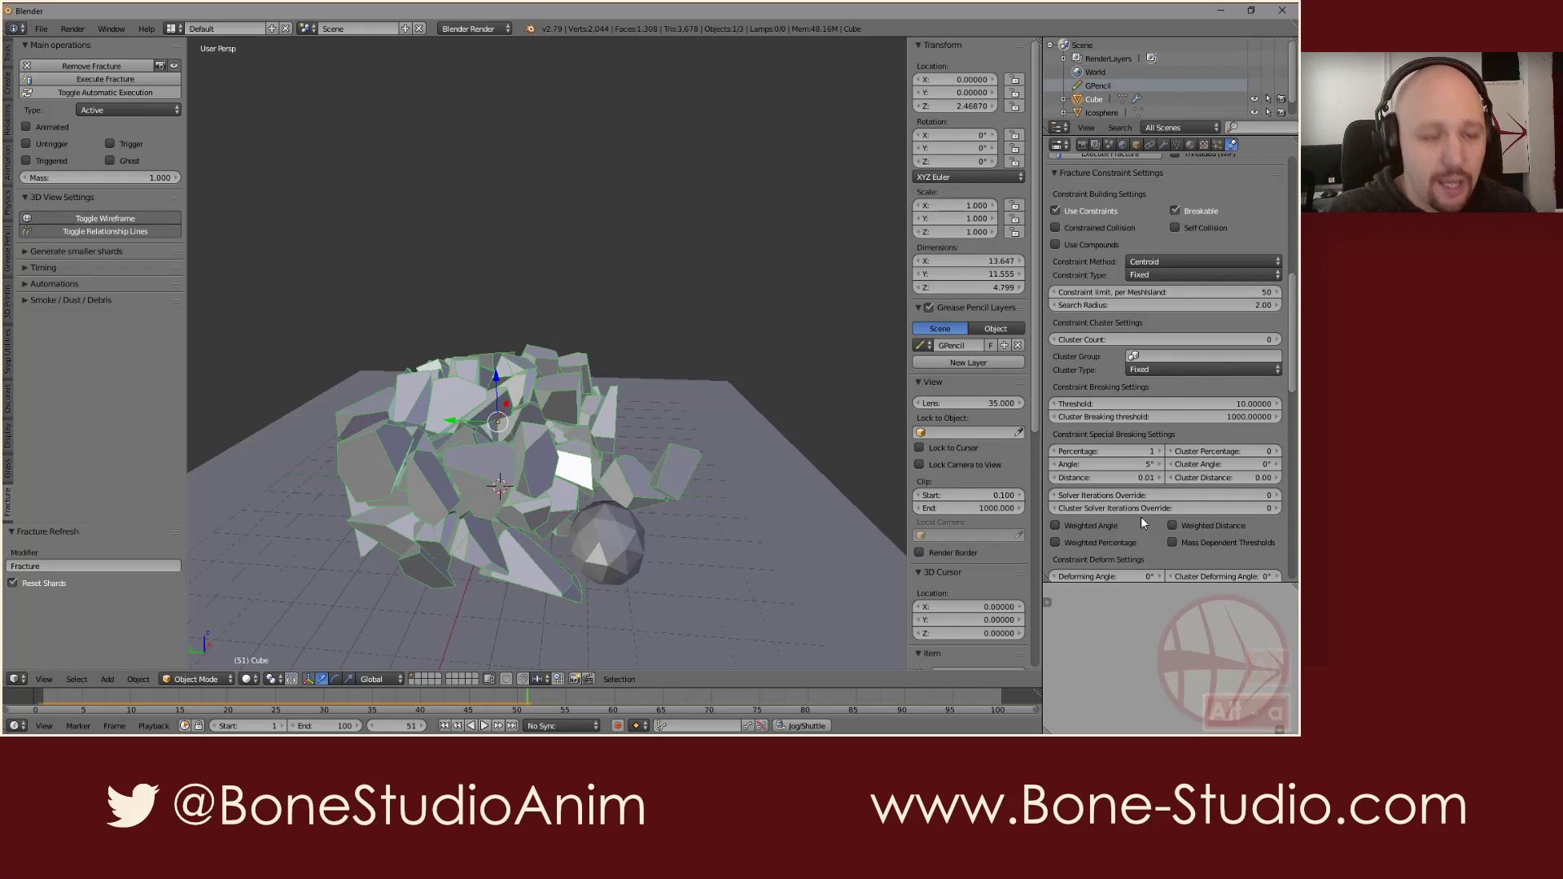
Step: Set the constraint breaking percentage to 25 and play the simulation from the first frame to about frame 55
{"action": "key", "text": "shift+Left"}
{"action": "left_click", "coordinate": [1129, 453]}
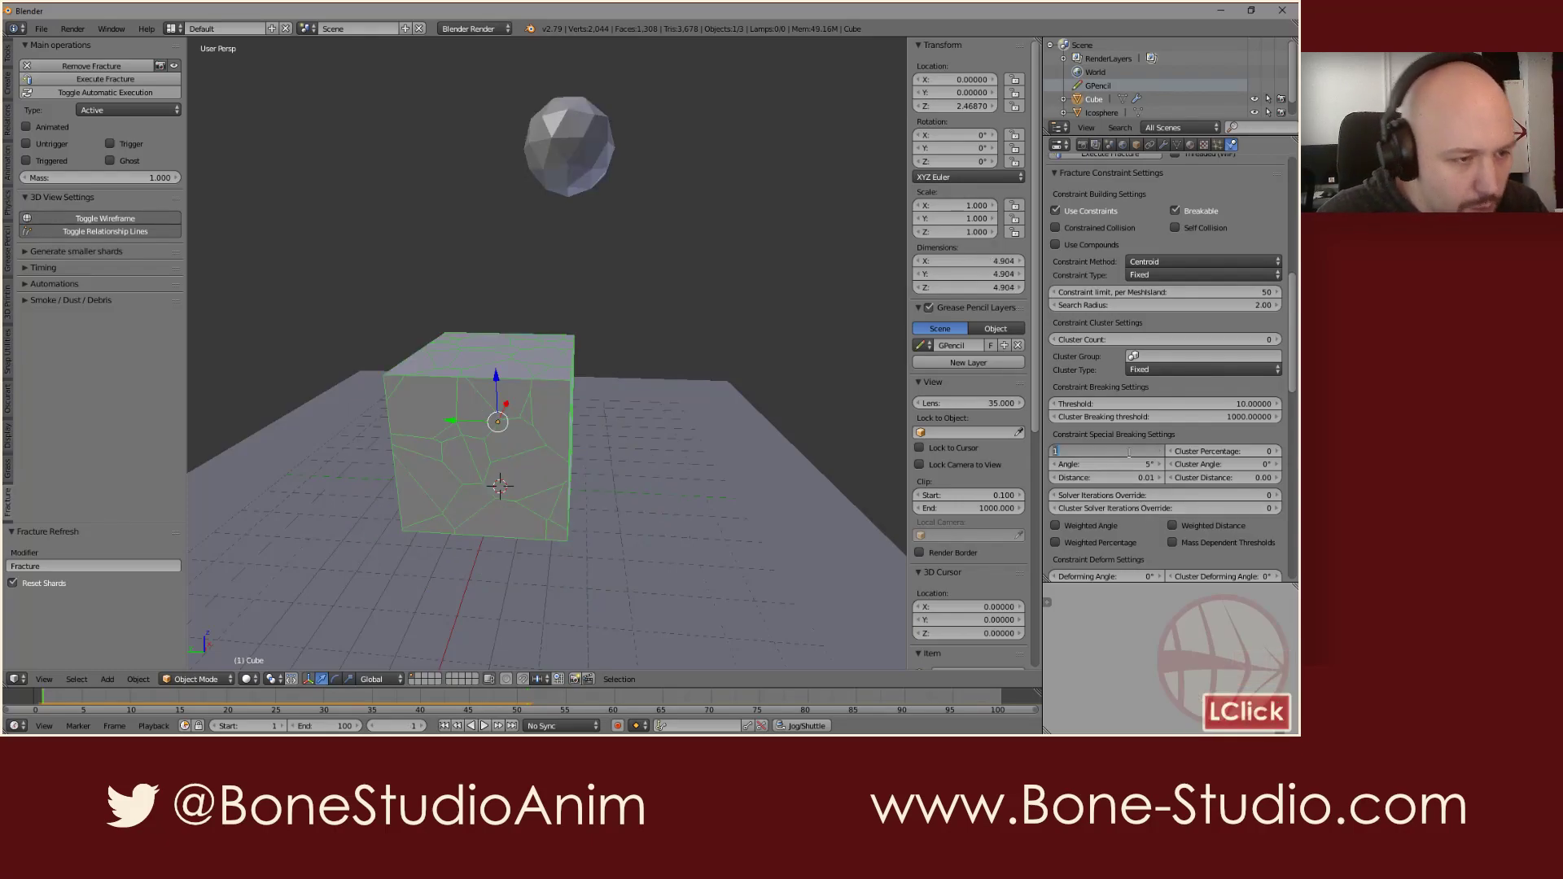
{"action": "type", "text": "25"}
{"action": "key", "text": "Return"}
{"action": "key", "text": "shift+Left"}
{"action": "key", "text": "alt+a"}
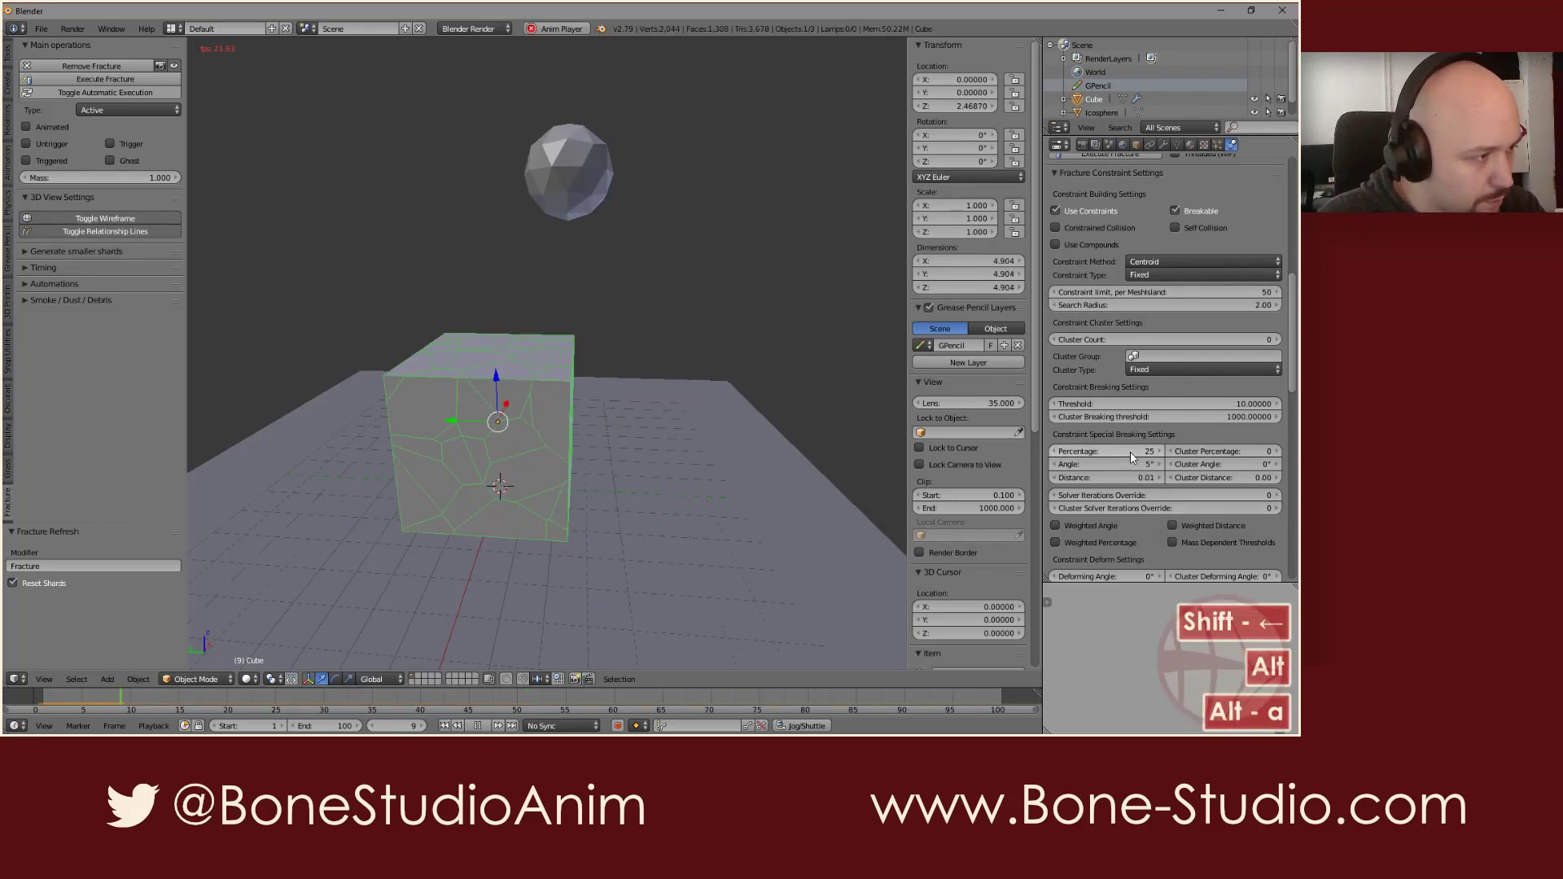
{"action": "key", "text": "alt+a"}
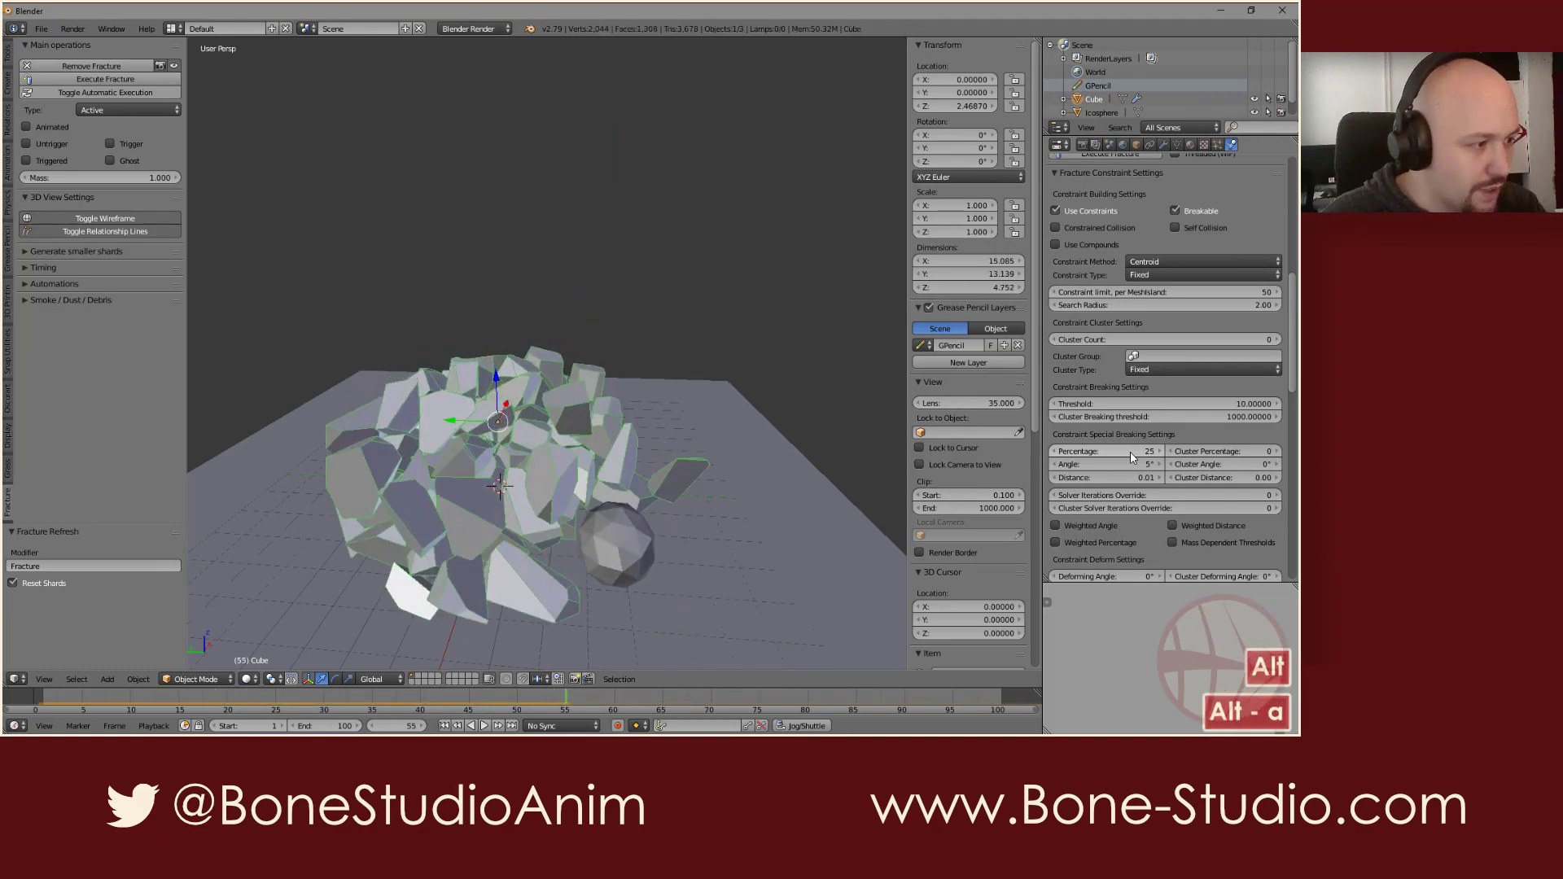
Step: Set the constraint breaking percentage to 80 and play the simulation from the first frame to about frame 54
{"action": "key", "text": "shift+Left"}
{"action": "left_click", "coordinate": [1130, 454]}
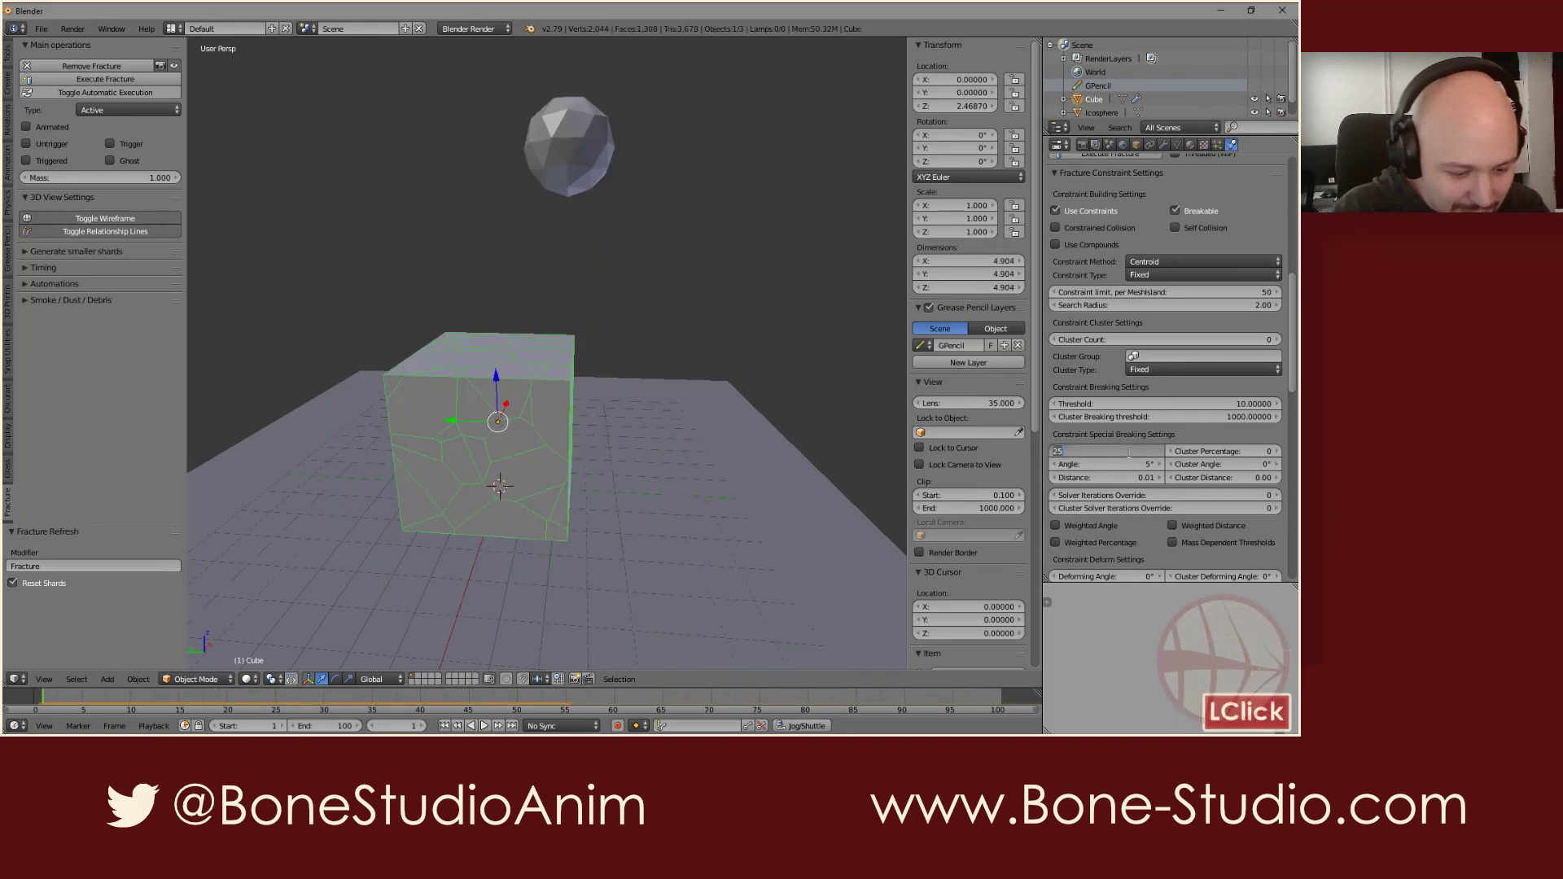
{"action": "type", "text": "80"}
{"action": "key", "text": "Return"}
{"action": "key", "text": "shift+Left"}
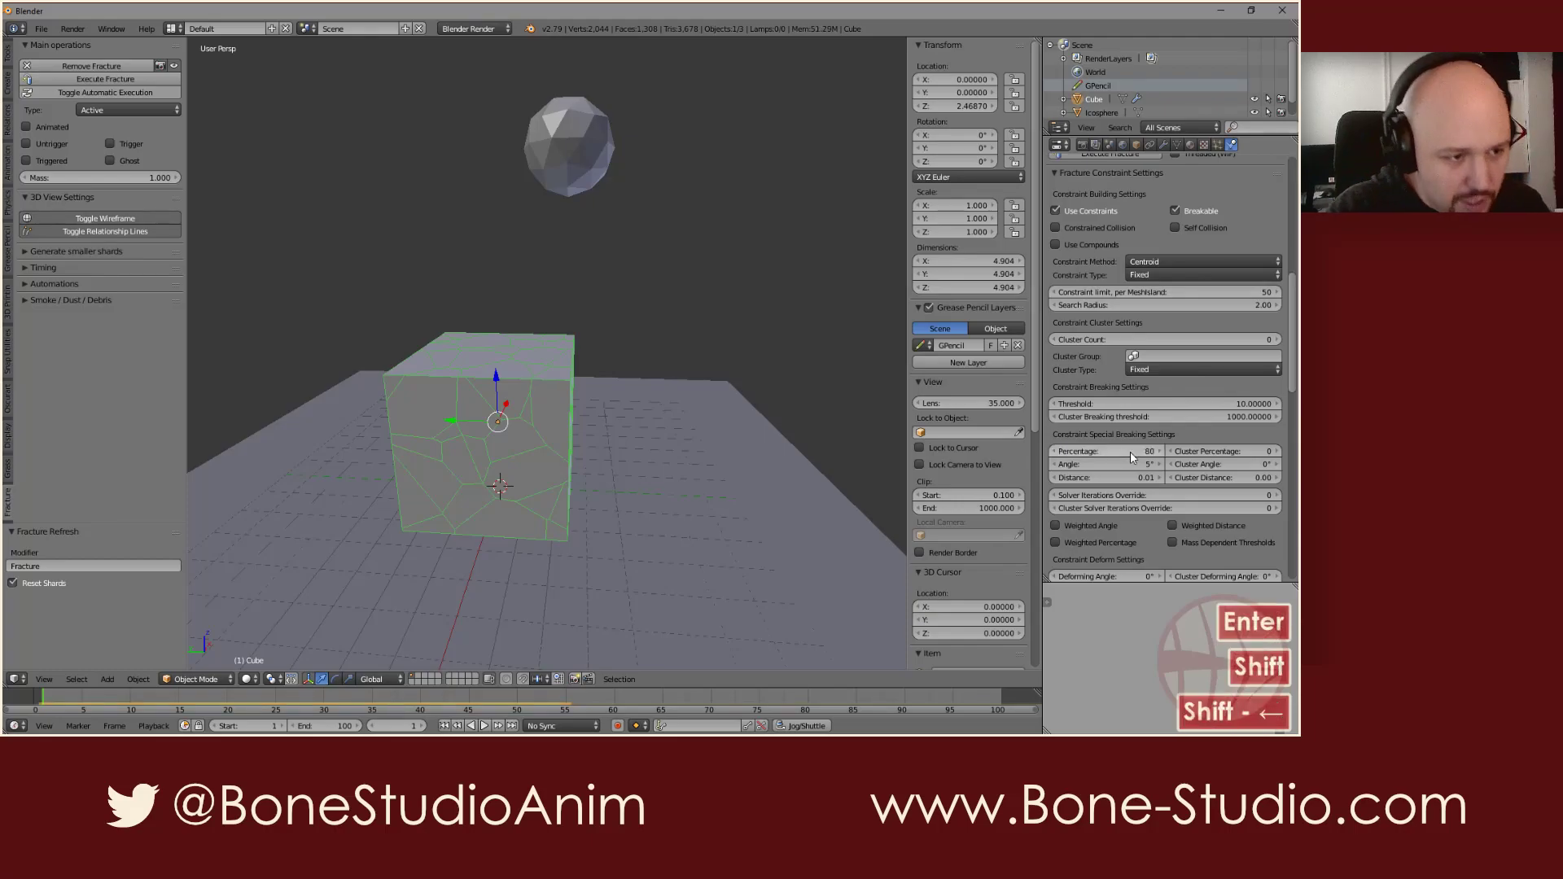
{"action": "key", "text": "alt+a"}
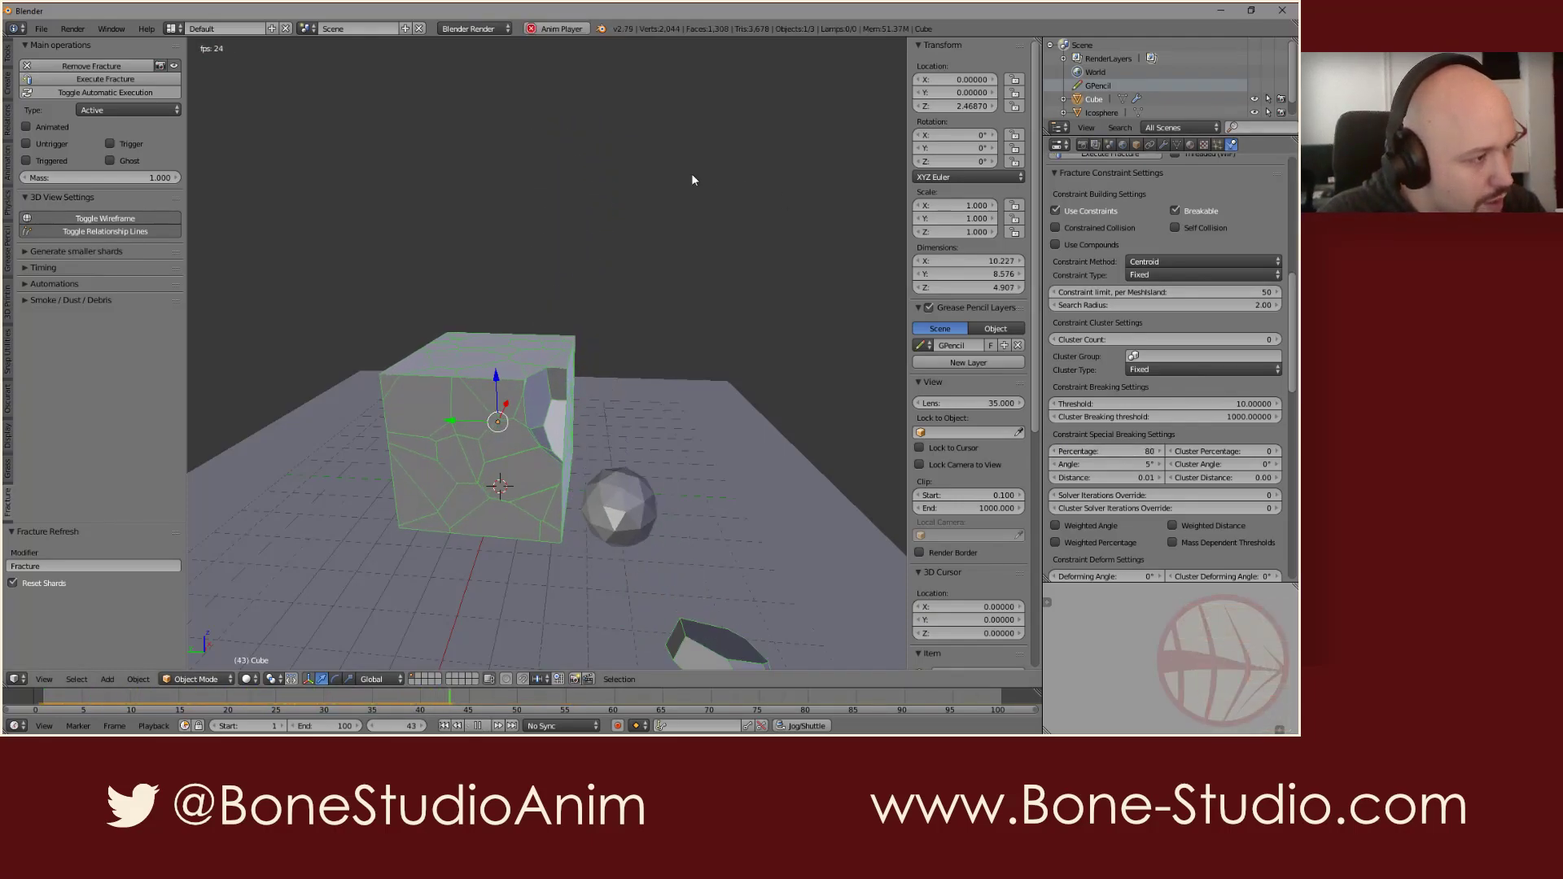
{"action": "key", "text": "alt+a"}
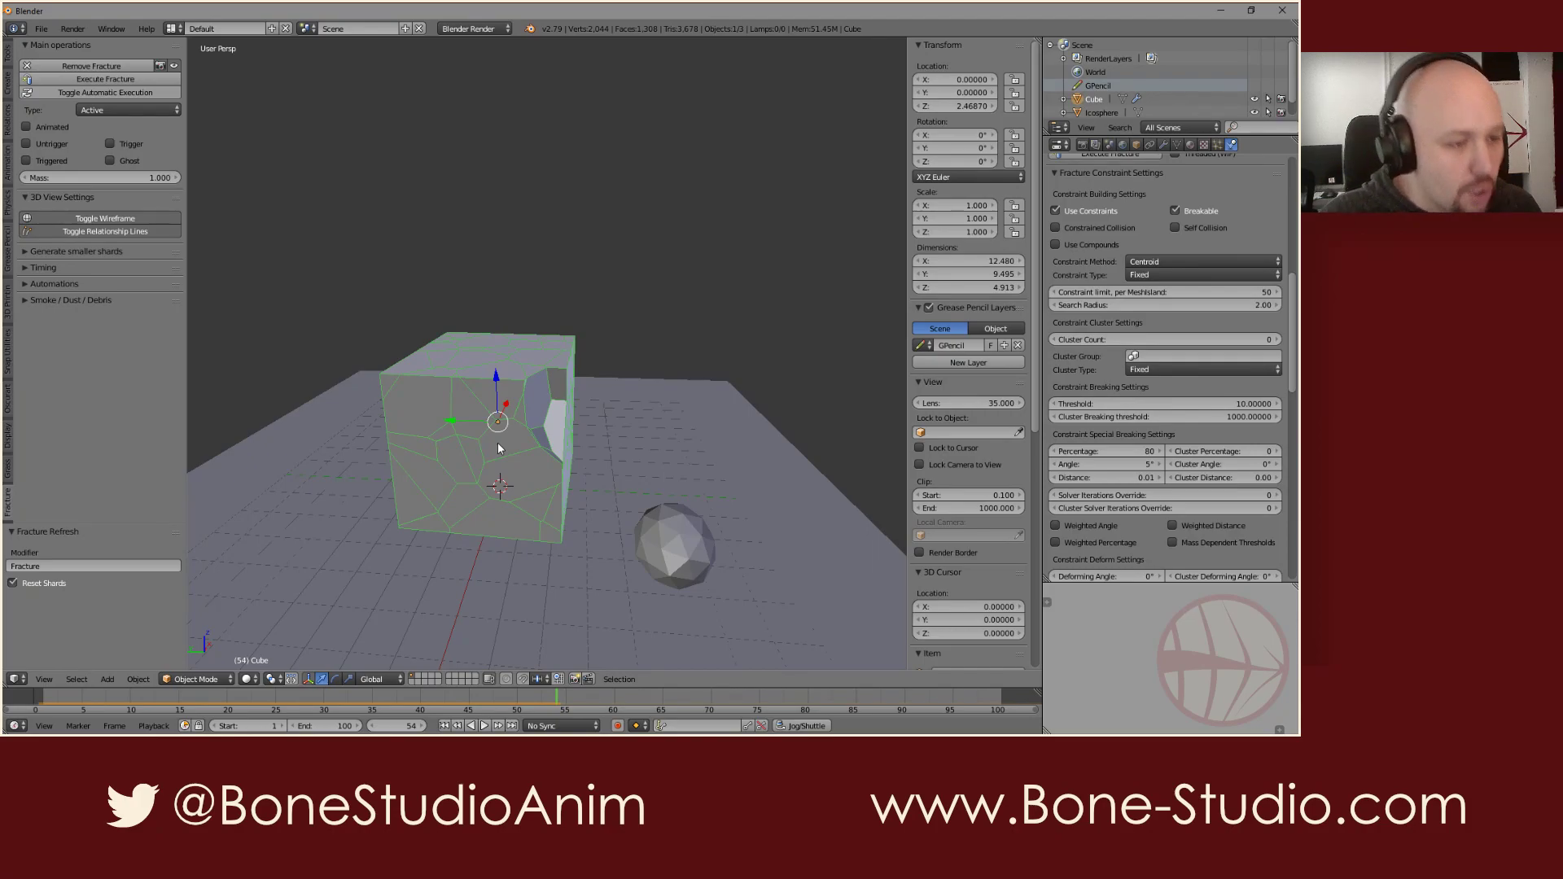
Step: Set the cube's constraint breaking percentage to 10 and play the falling-sphere simulation from the first frame
{"action": "left_click", "coordinate": [1130, 453]}
{"action": "type", "text": "10"}
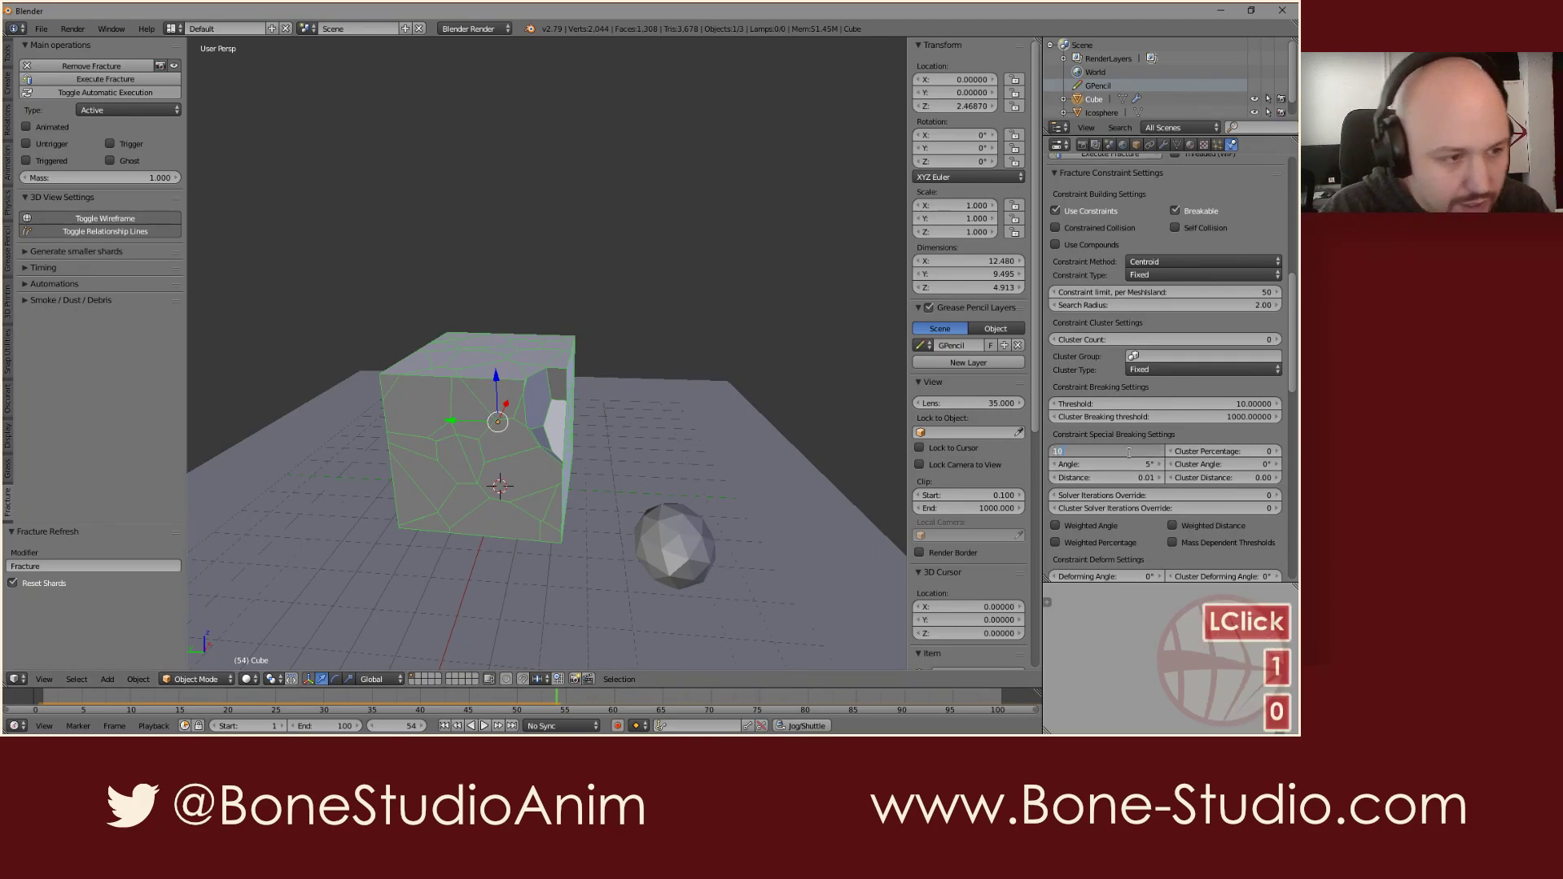
{"action": "key", "text": "Return"}
{"action": "key", "text": "shift+Left"}
{"action": "key", "text": "alt+a"}
{"action": "key", "text": "alt+a"}
{"action": "key", "text": "alt+a"}
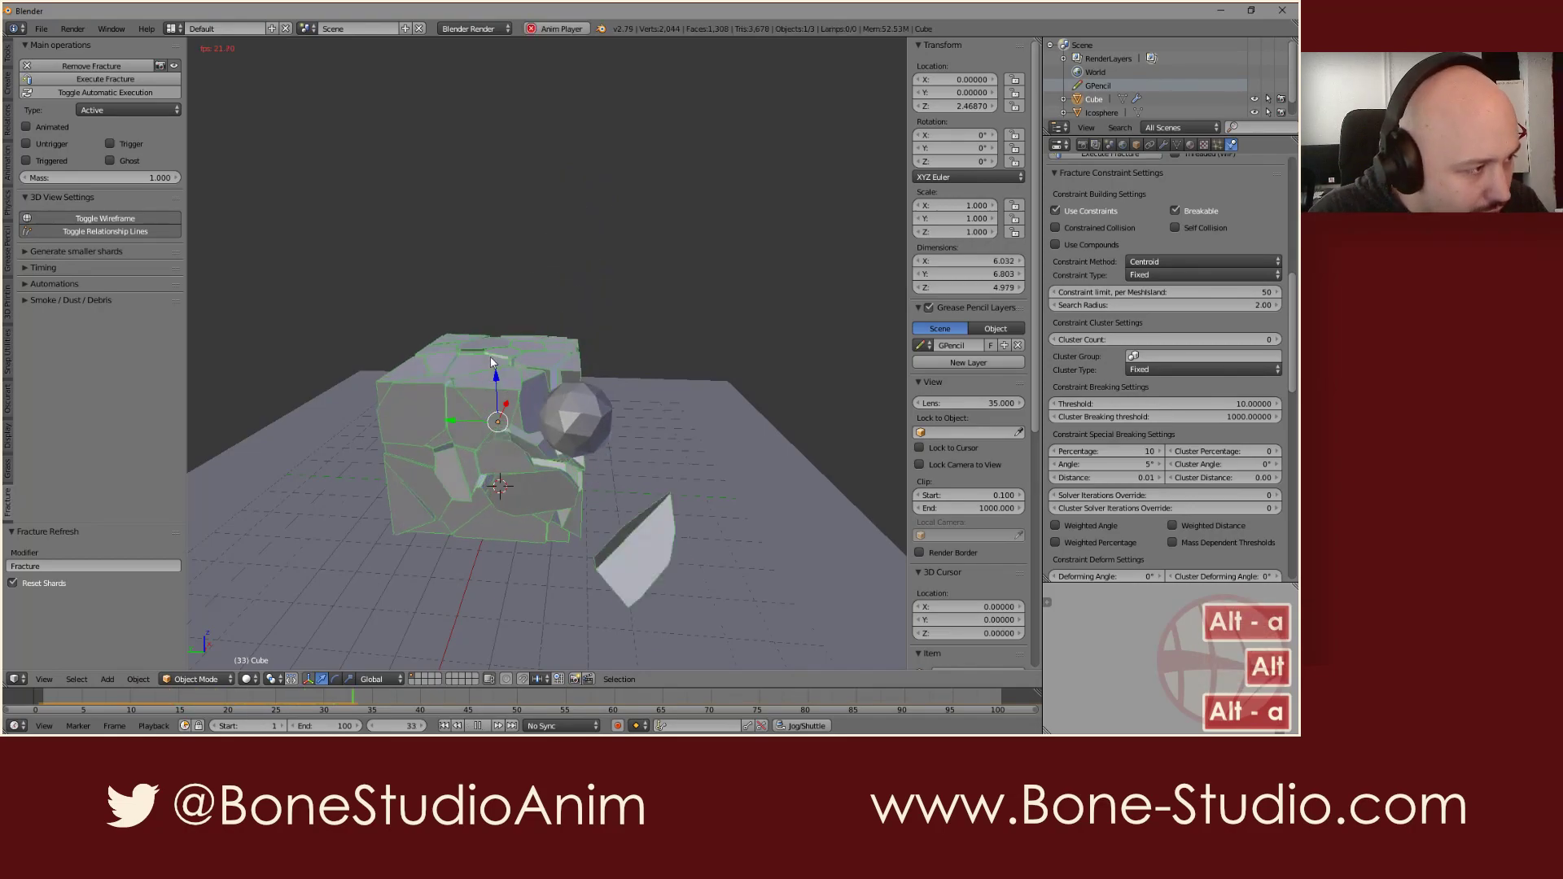
{"action": "mouse_move", "coordinate": [451, 462]}
{"action": "middle_mouse_down"}
{"action": "mouse_move", "coordinate": [617, 507]}
{"action": "mouse_move", "coordinate": [471, 481]}
{"action": "middle_mouse_up"}
{"action": "key", "text": "alt+a"}
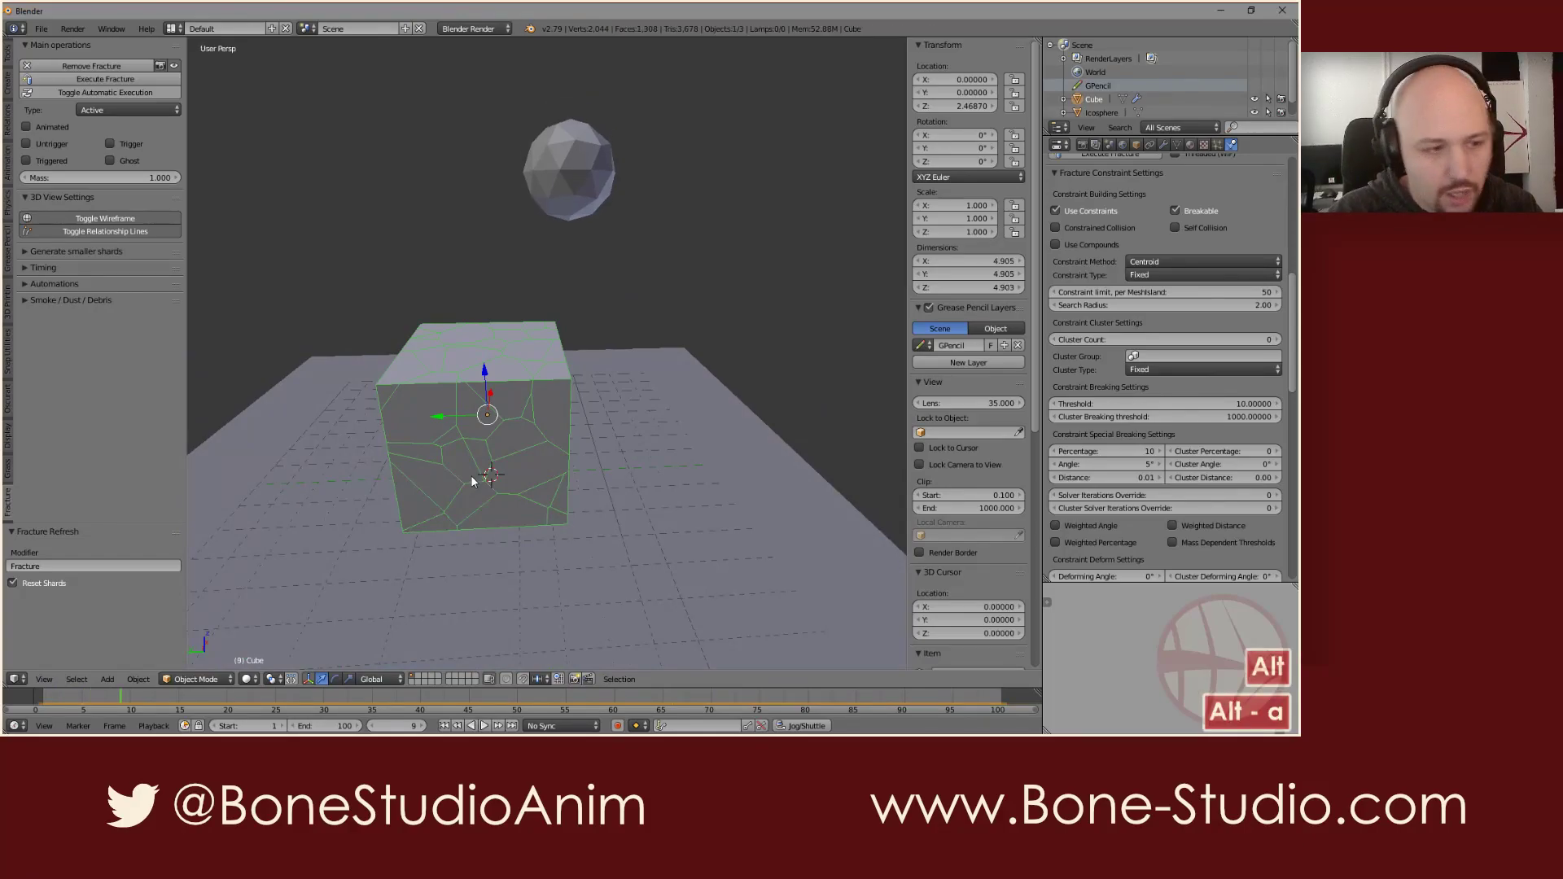
Step: Set the constraint breaking percentage to 90 and play the simulation from the first frame to about frame 35
{"action": "left_click", "coordinate": [1135, 452]}
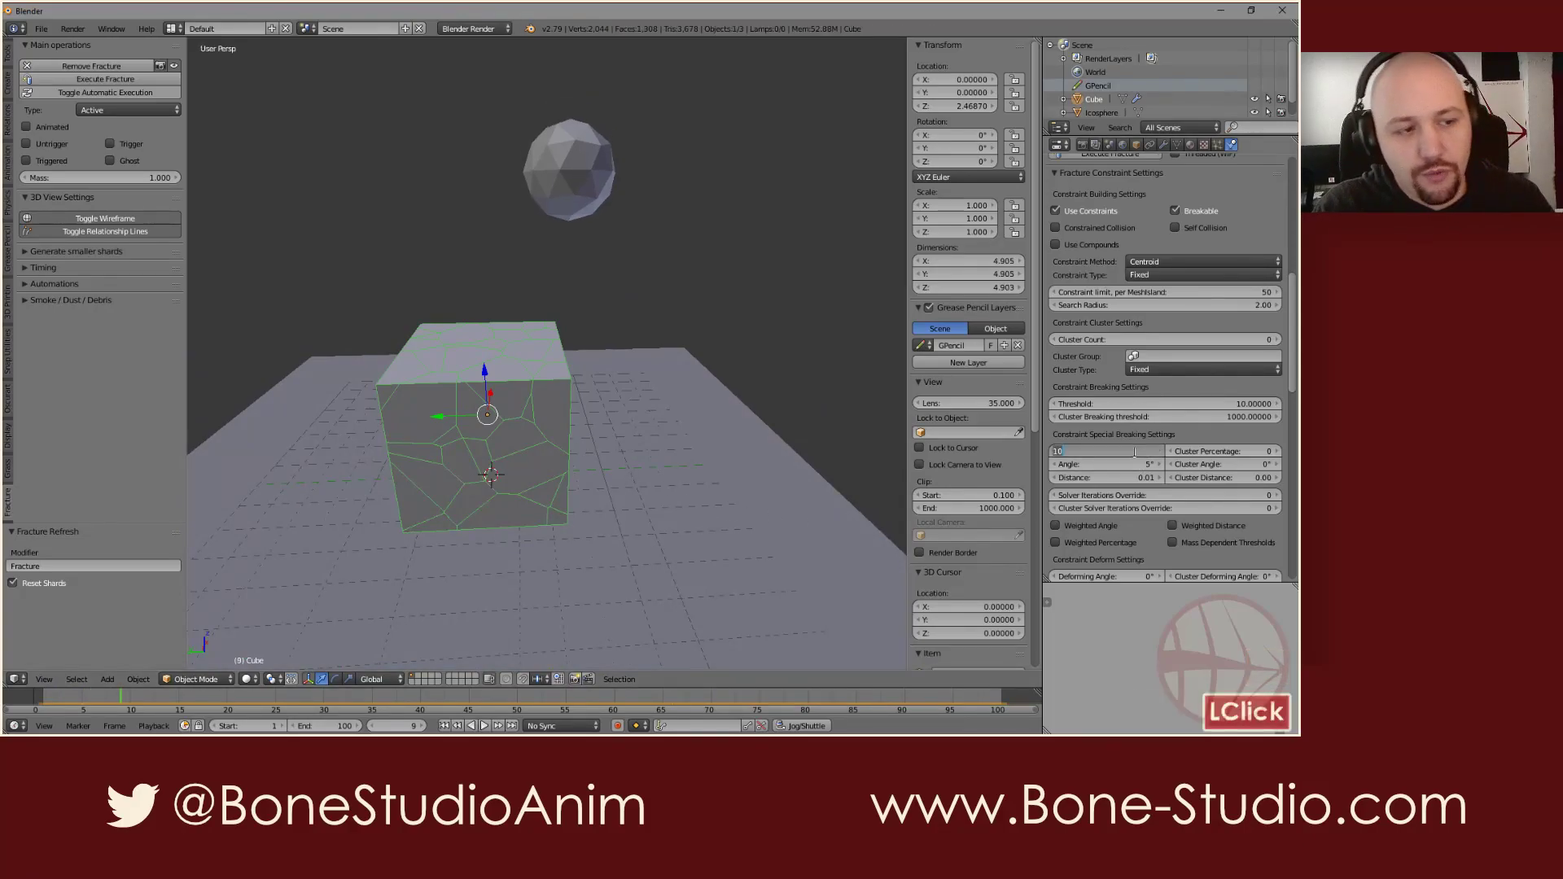
{"action": "type", "text": "90"}
{"action": "key", "text": "Return"}
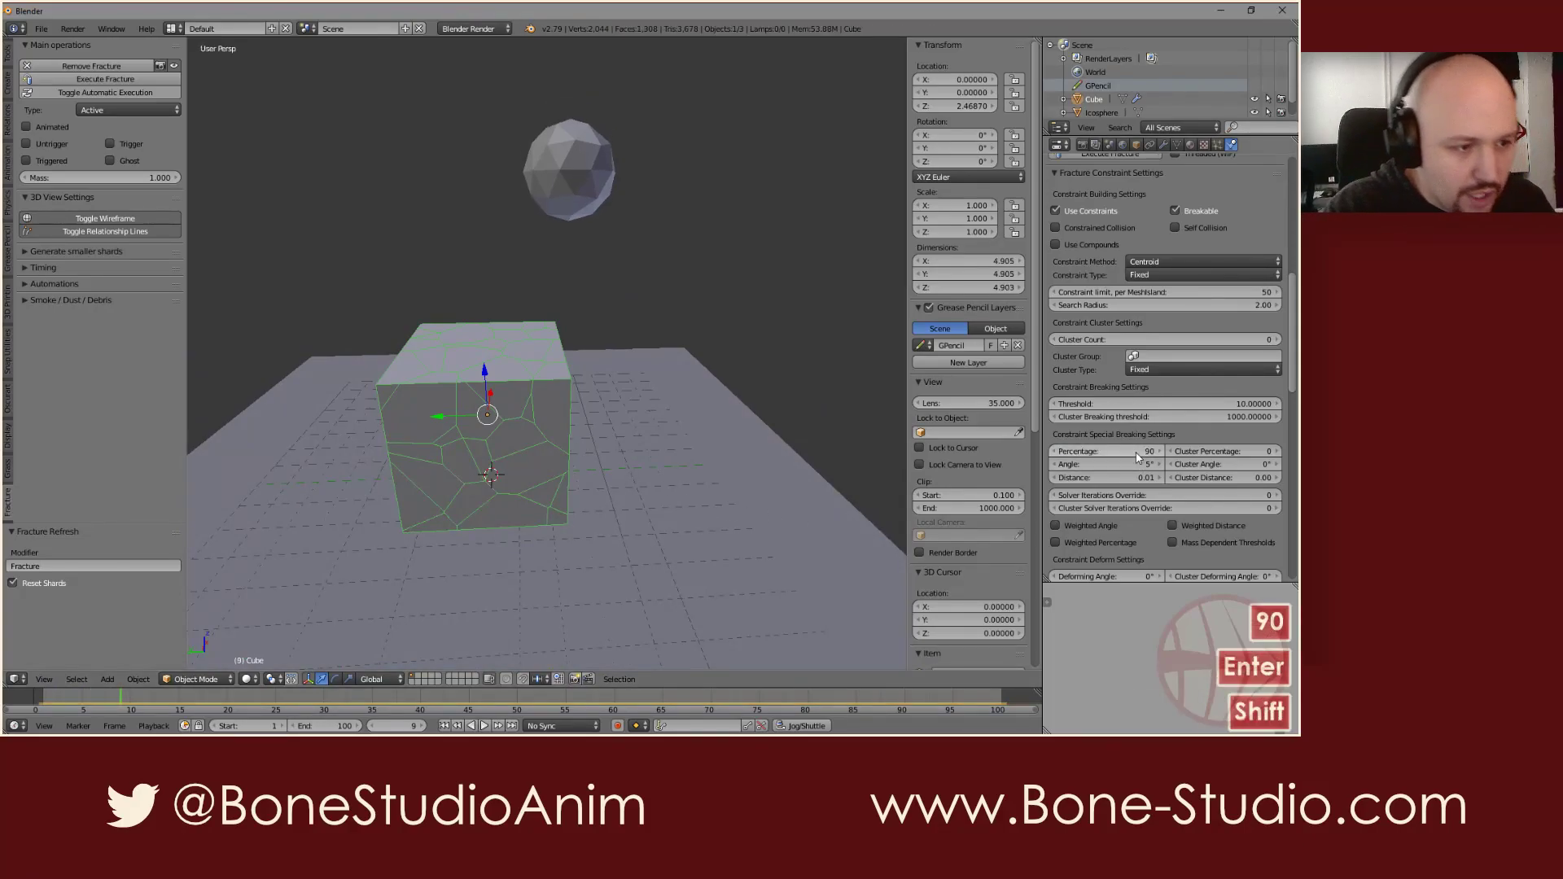
{"action": "key", "text": "shift+Left"}
{"action": "key", "text": "alt+a"}
{"action": "key", "text": "alt+a"}
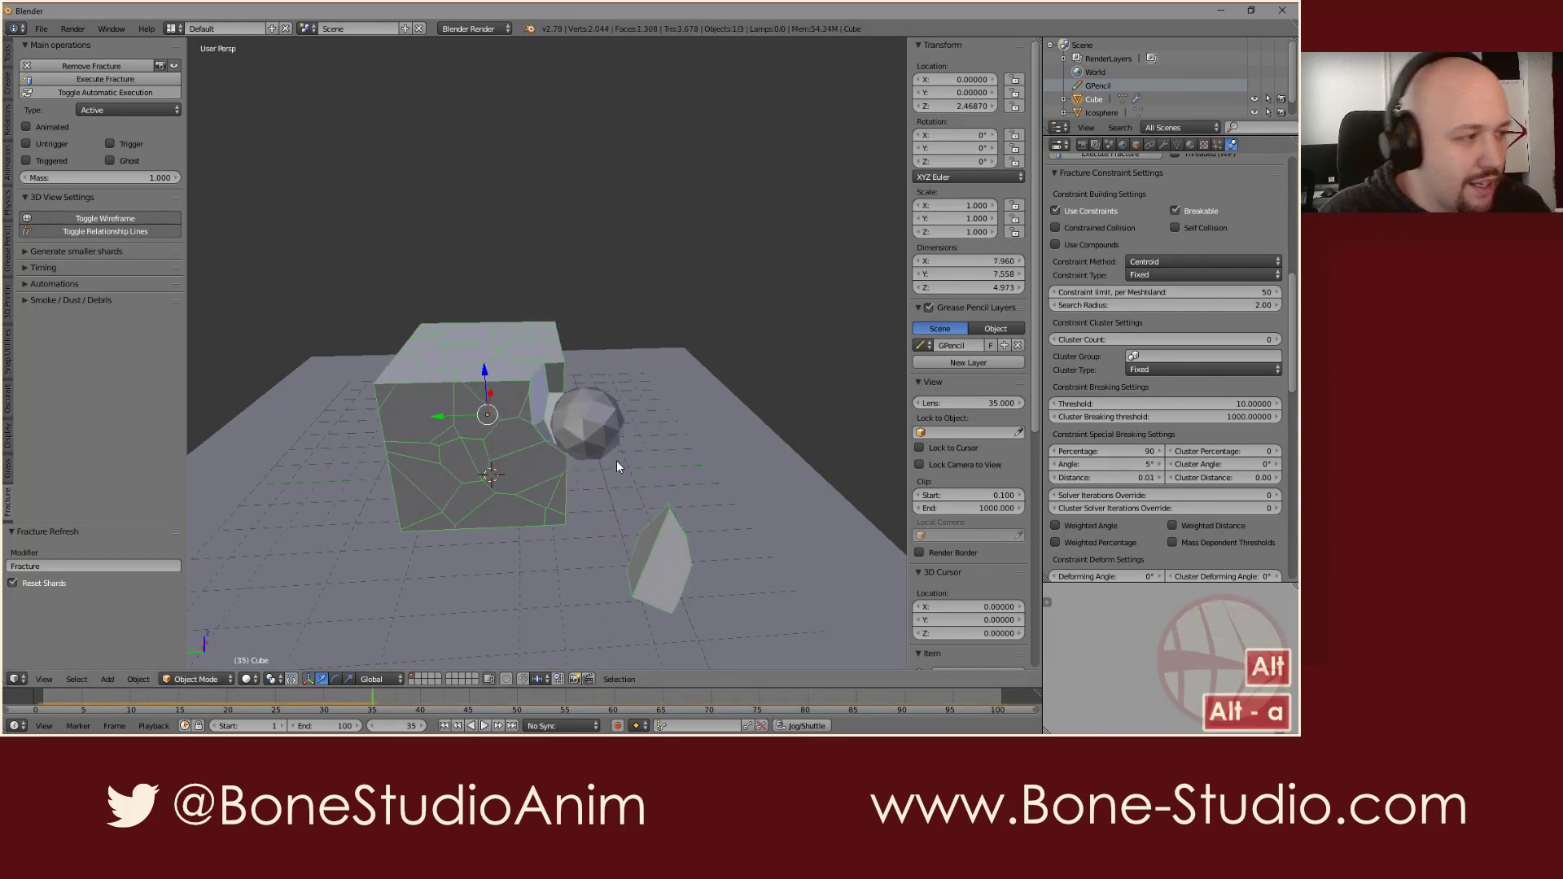
Step: Return to the first frame and set the sphere's rigid body mass to 10
{"action": "right_click", "coordinate": [586, 442]}
{"action": "key", "text": "shift+Left"}
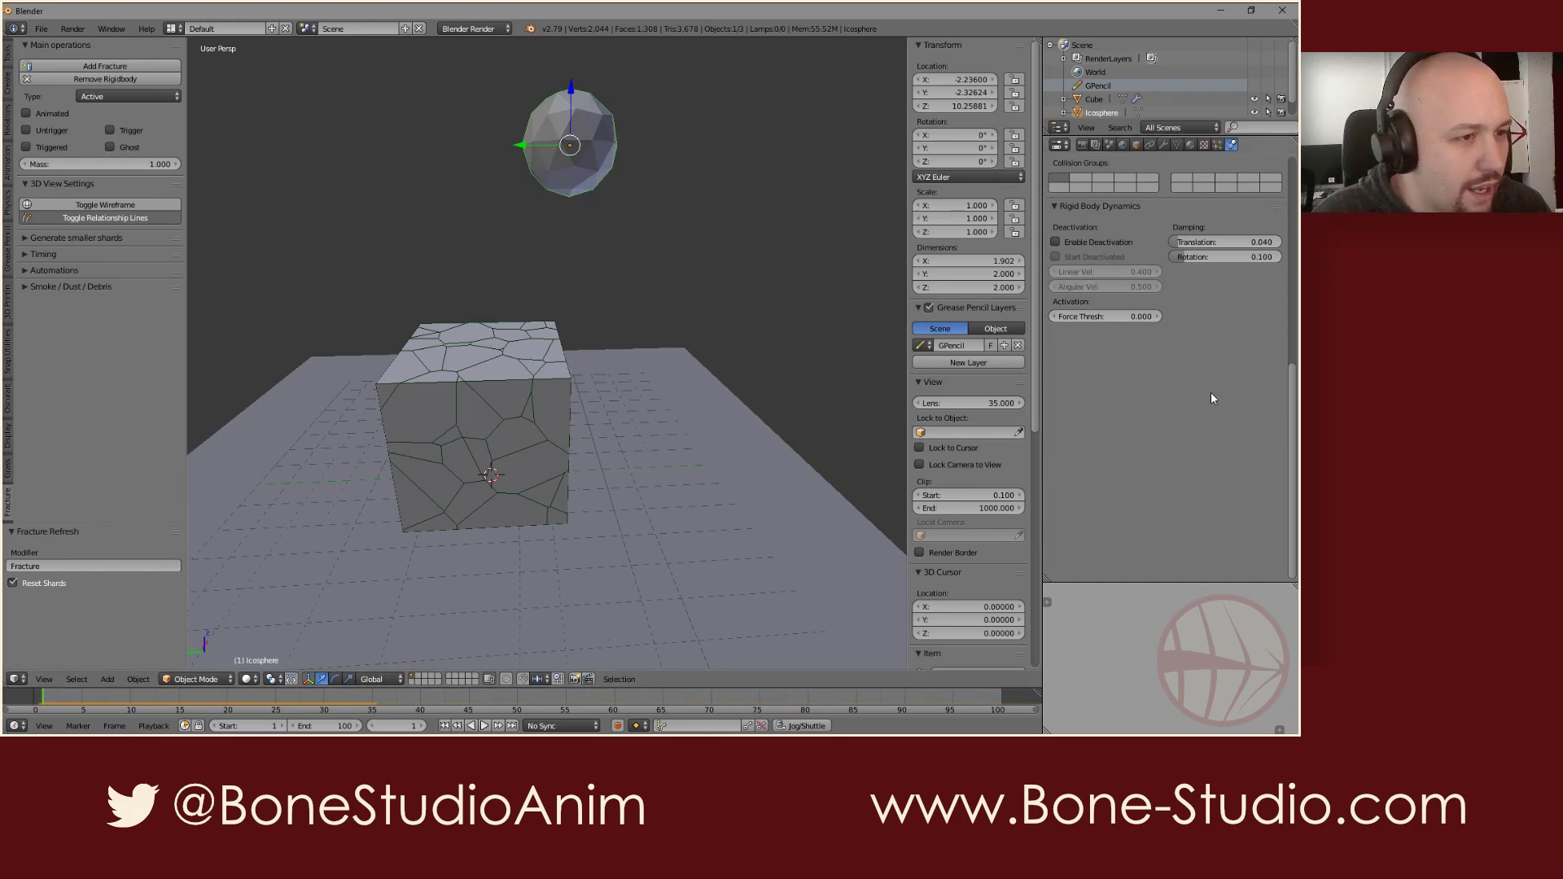
{"action": "scroll", "coordinate": [1196, 423], "scroll_direction": "up", "scroll_amount": 10}
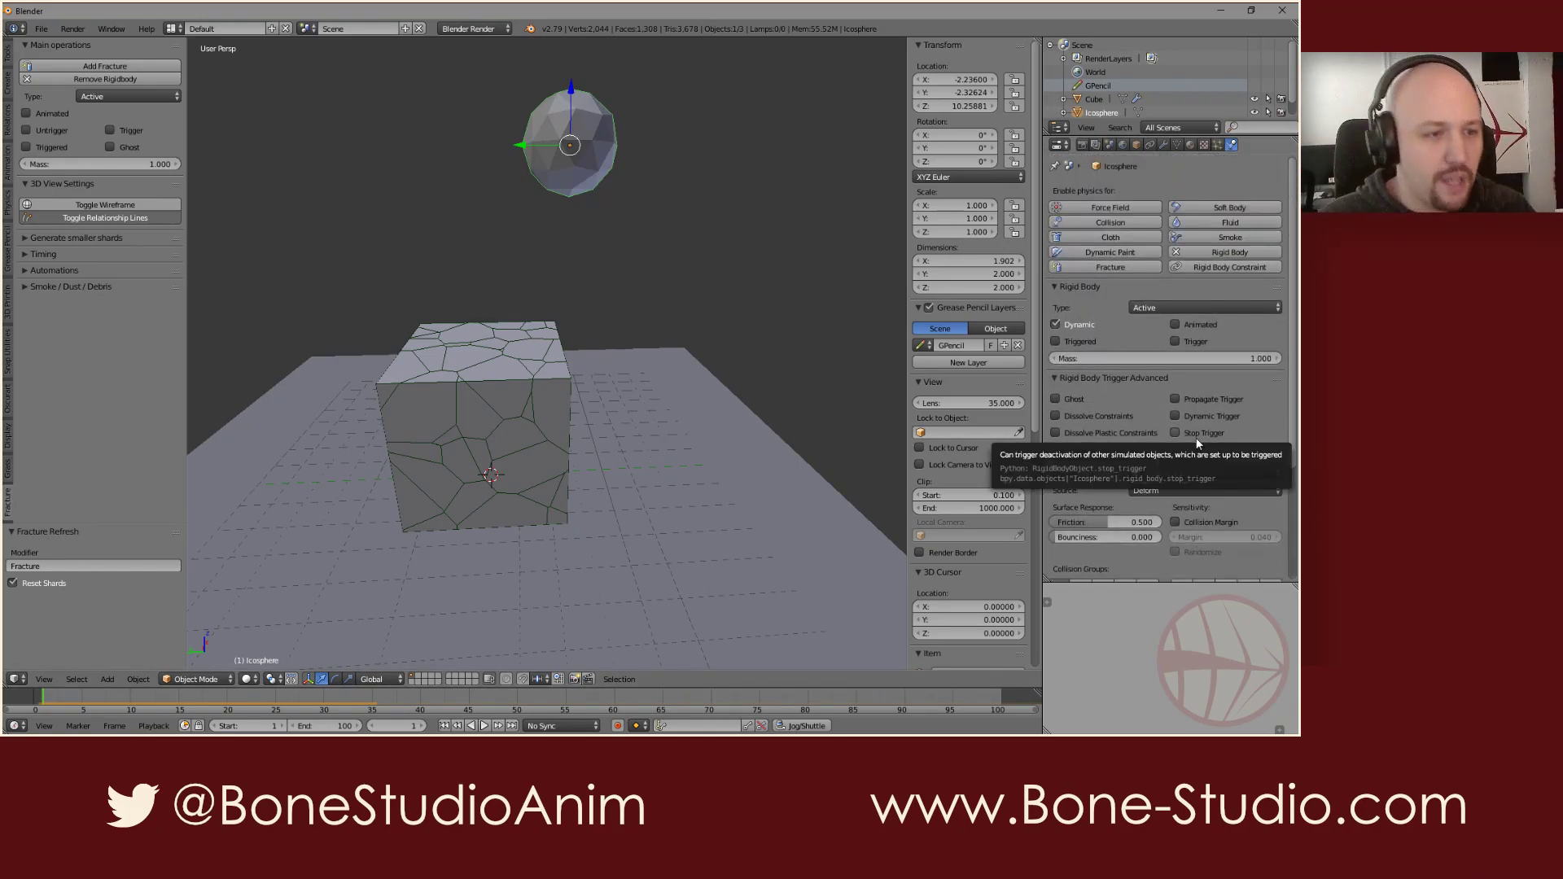
{"action": "left_click", "coordinate": [1233, 359]}
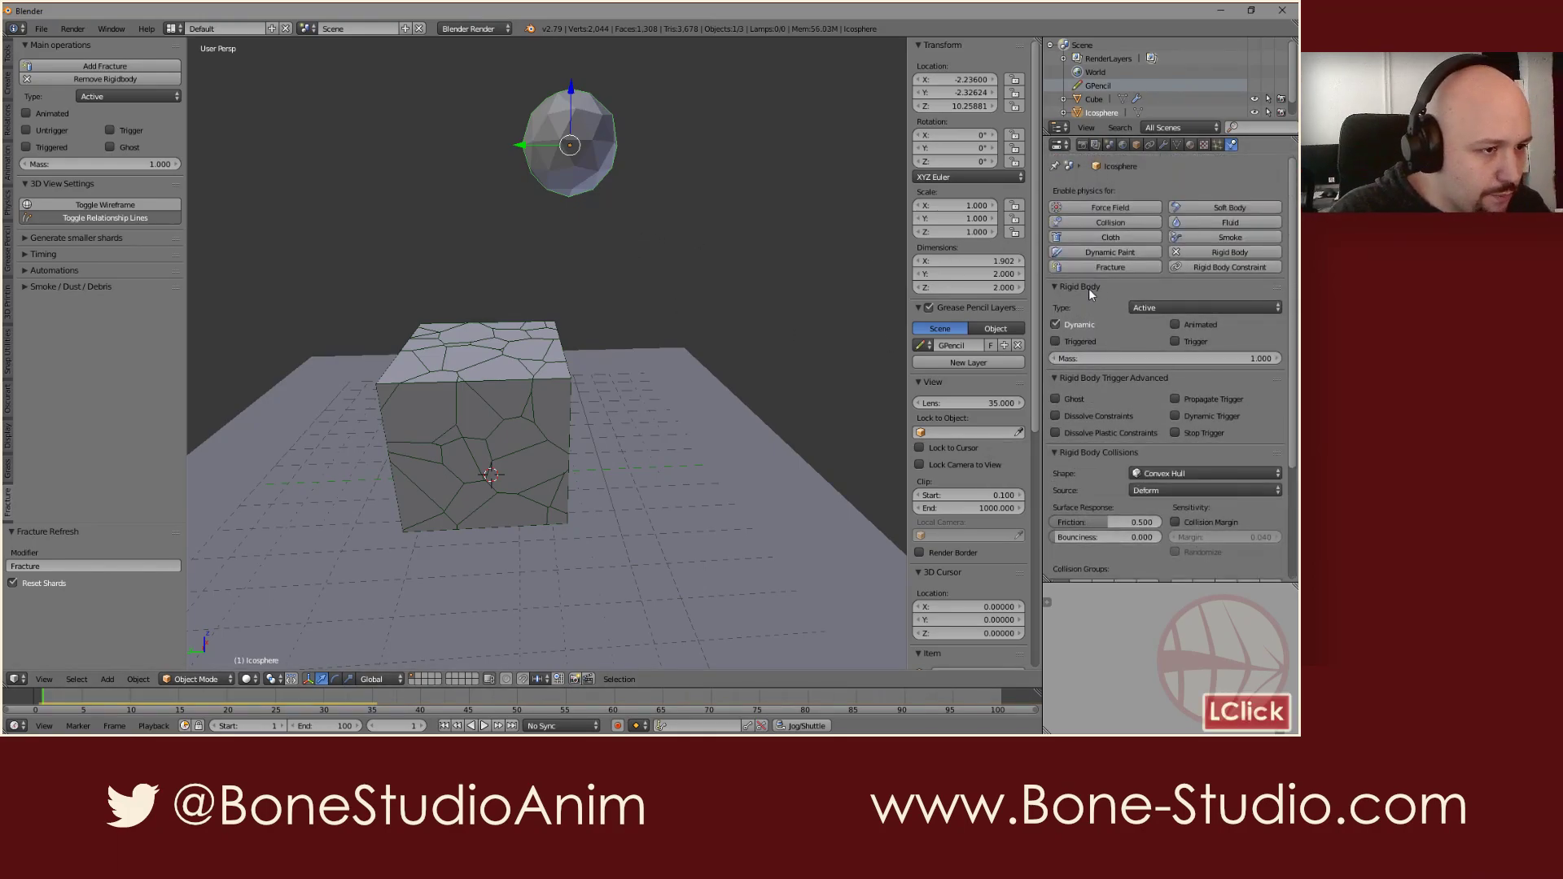
{"action": "right_click", "coordinate": [517, 457]}
{"action": "right_click", "coordinate": [585, 108]}
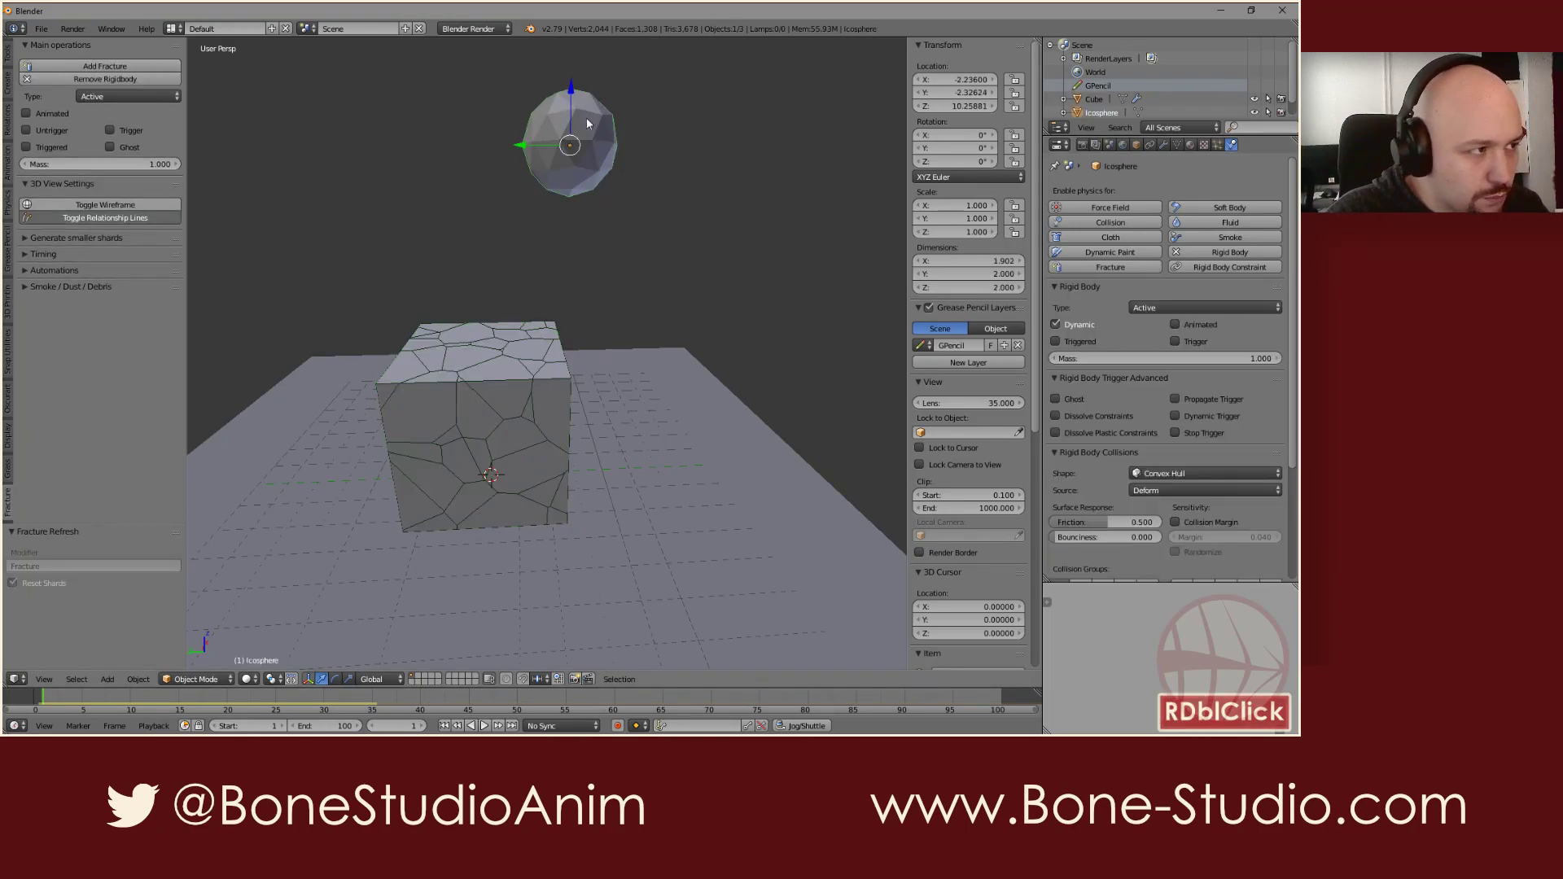
{"action": "left_click", "coordinate": [1243, 358]}
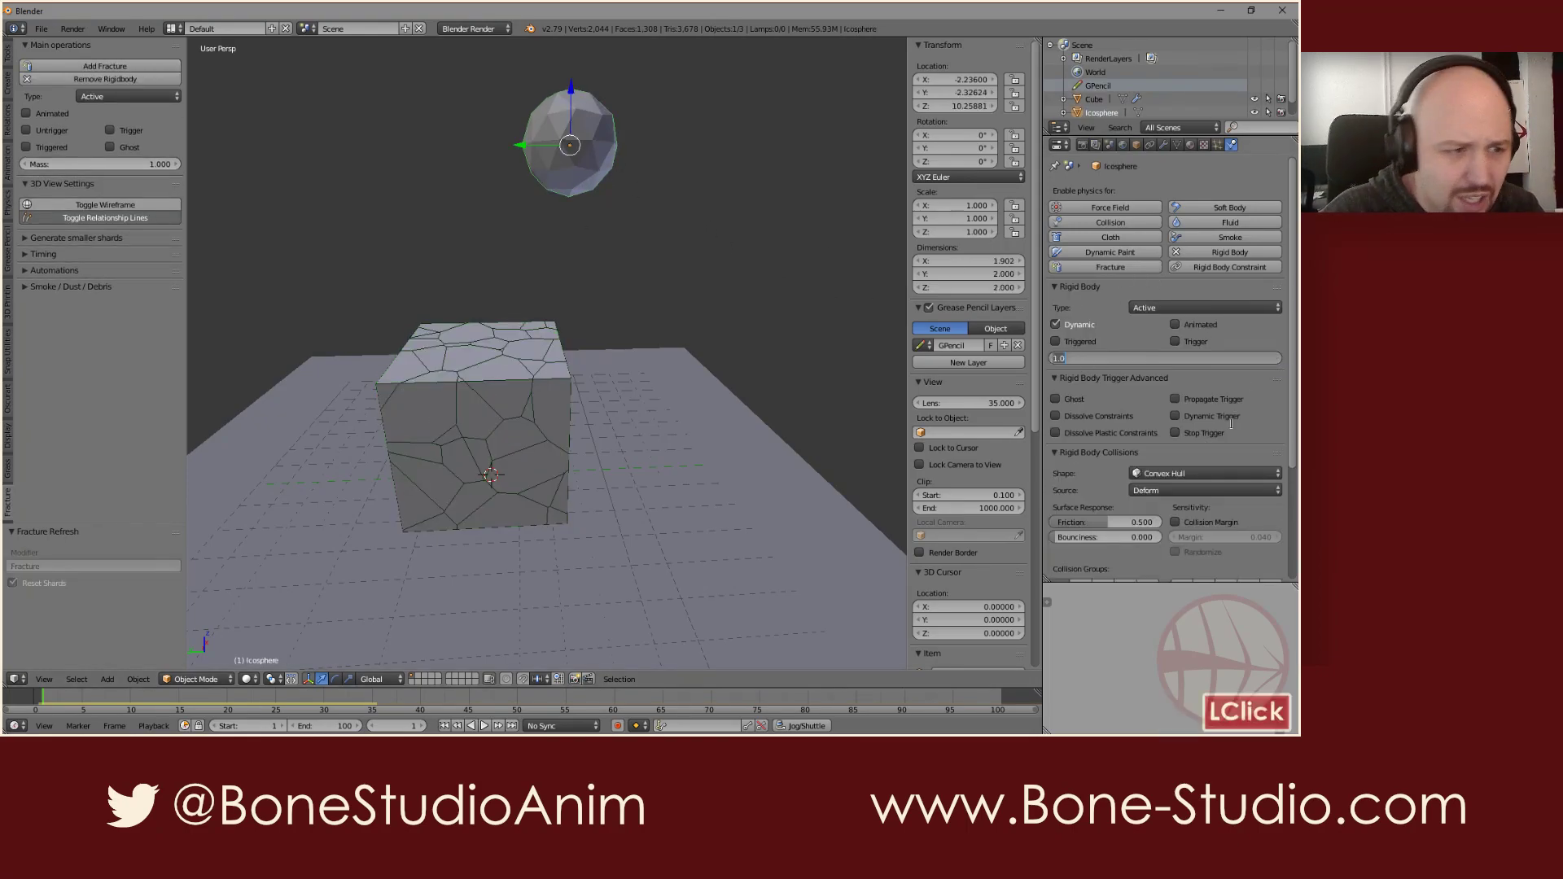
{"action": "type", "text": "10"}
{"action": "key", "text": "Return"}
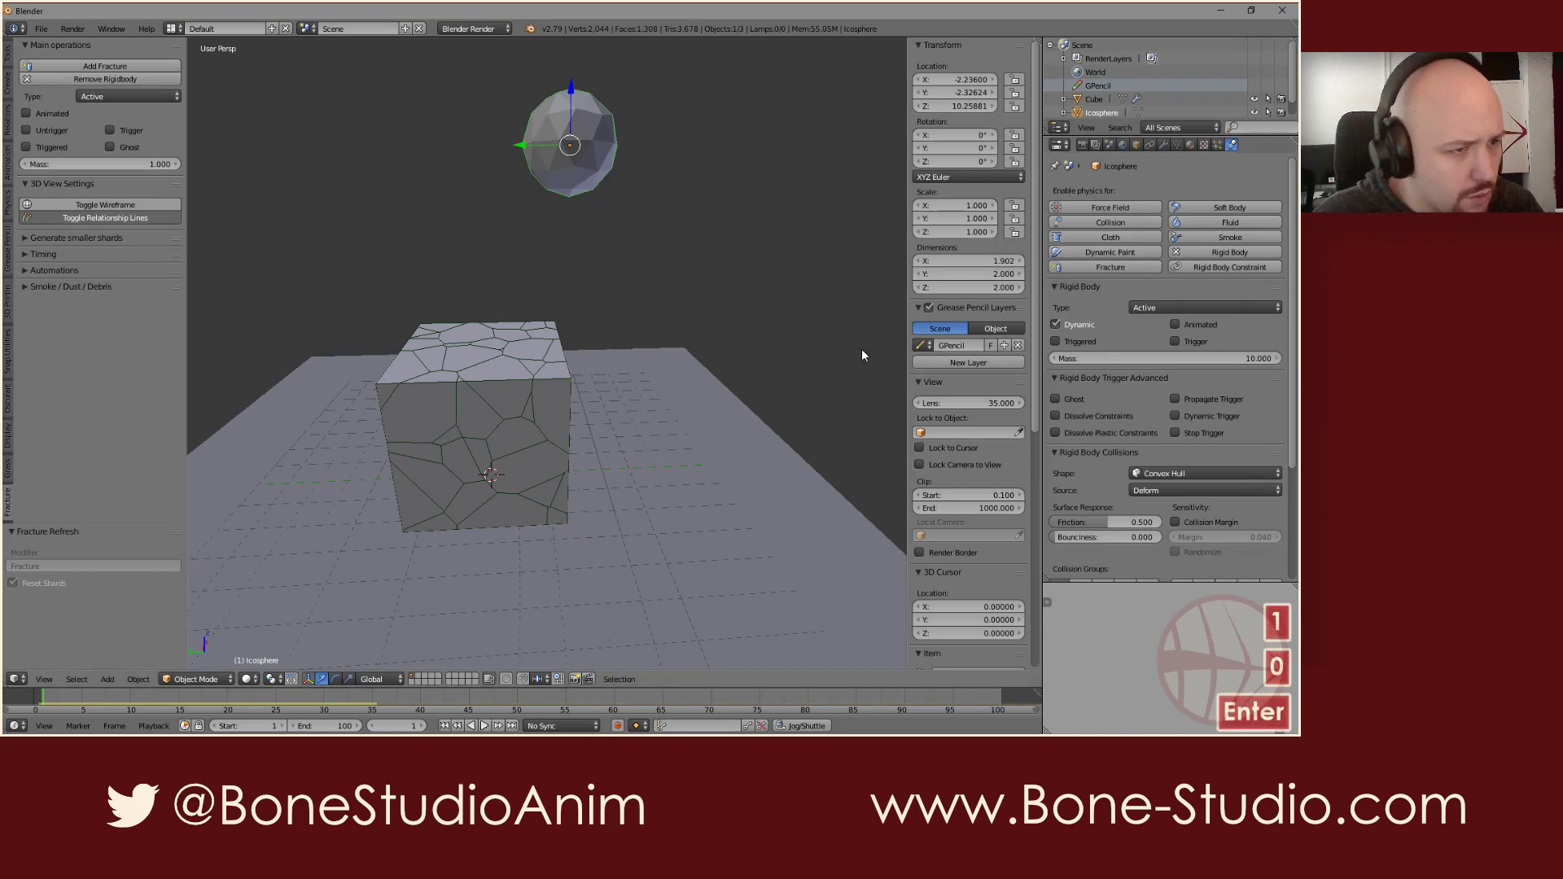
Step: Play the simulation to about frame 70 and examine the broken side of the cube
{"action": "key", "text": "alt+a"}
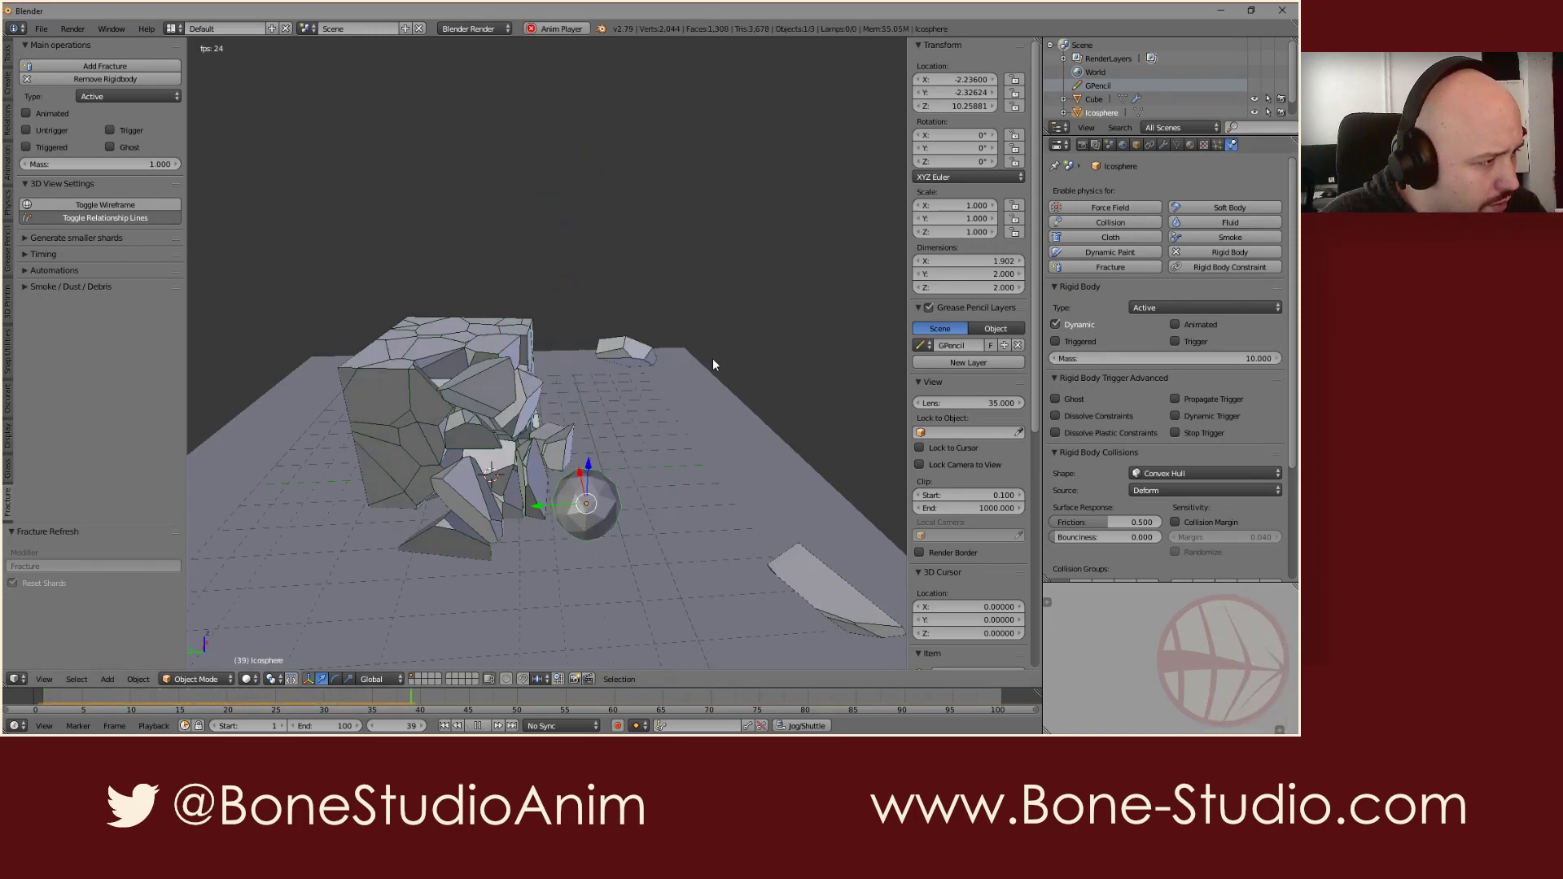
{"action": "key", "text": "alt+a"}
{"action": "middle_click_drag", "start_coordinate": [417, 500], "coordinate": [472, 489]}
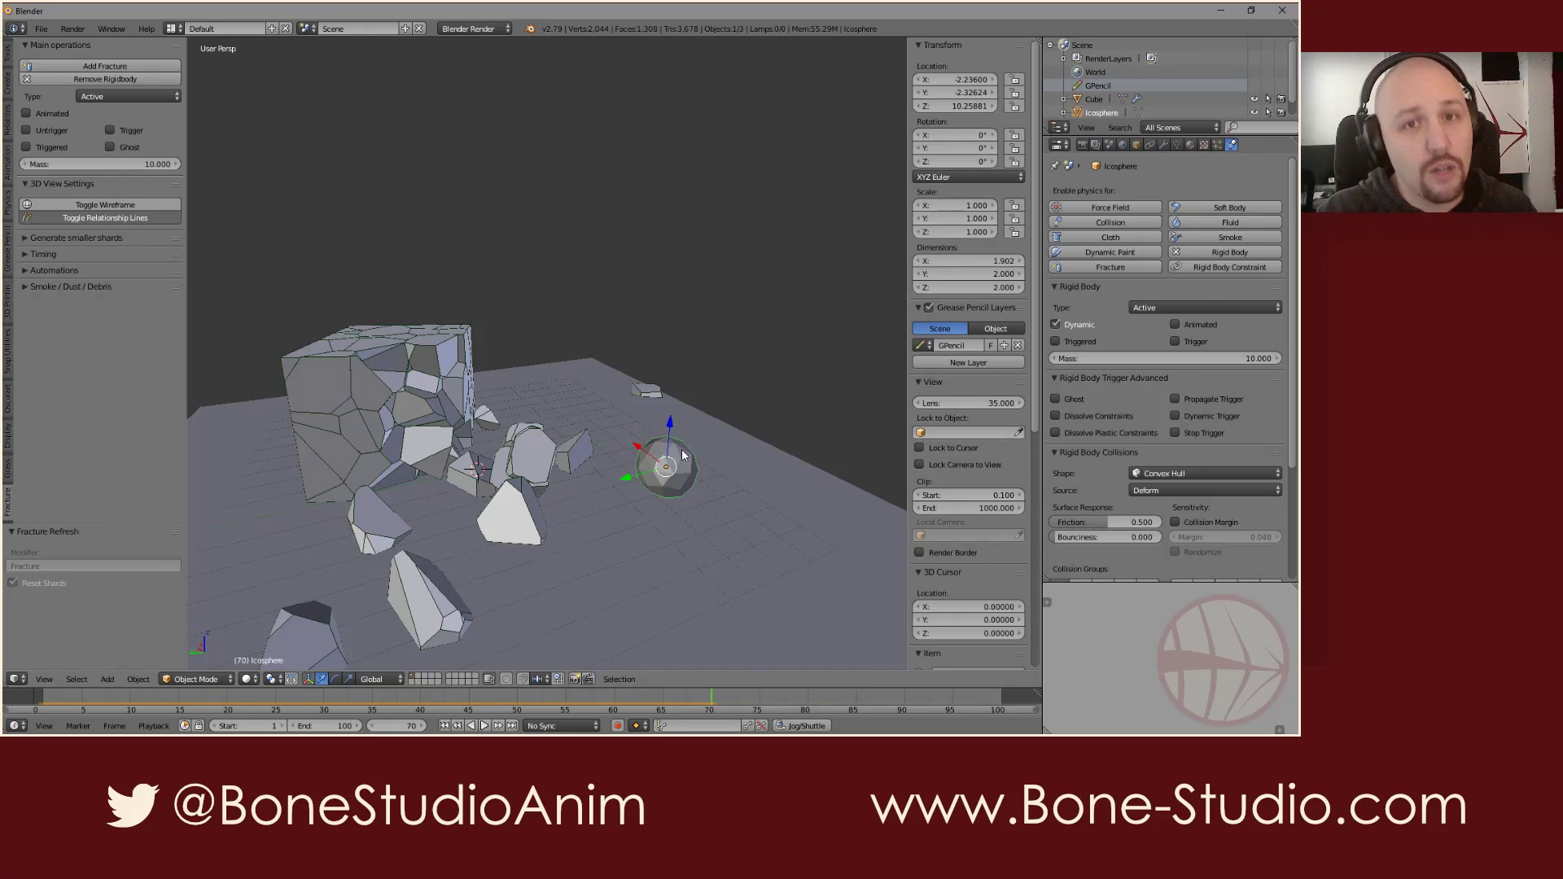
Step: Return to the first frame and raise the fractured cube about 3.34 units along Z above the ground plane
{"action": "key", "text": "shift+Left"}
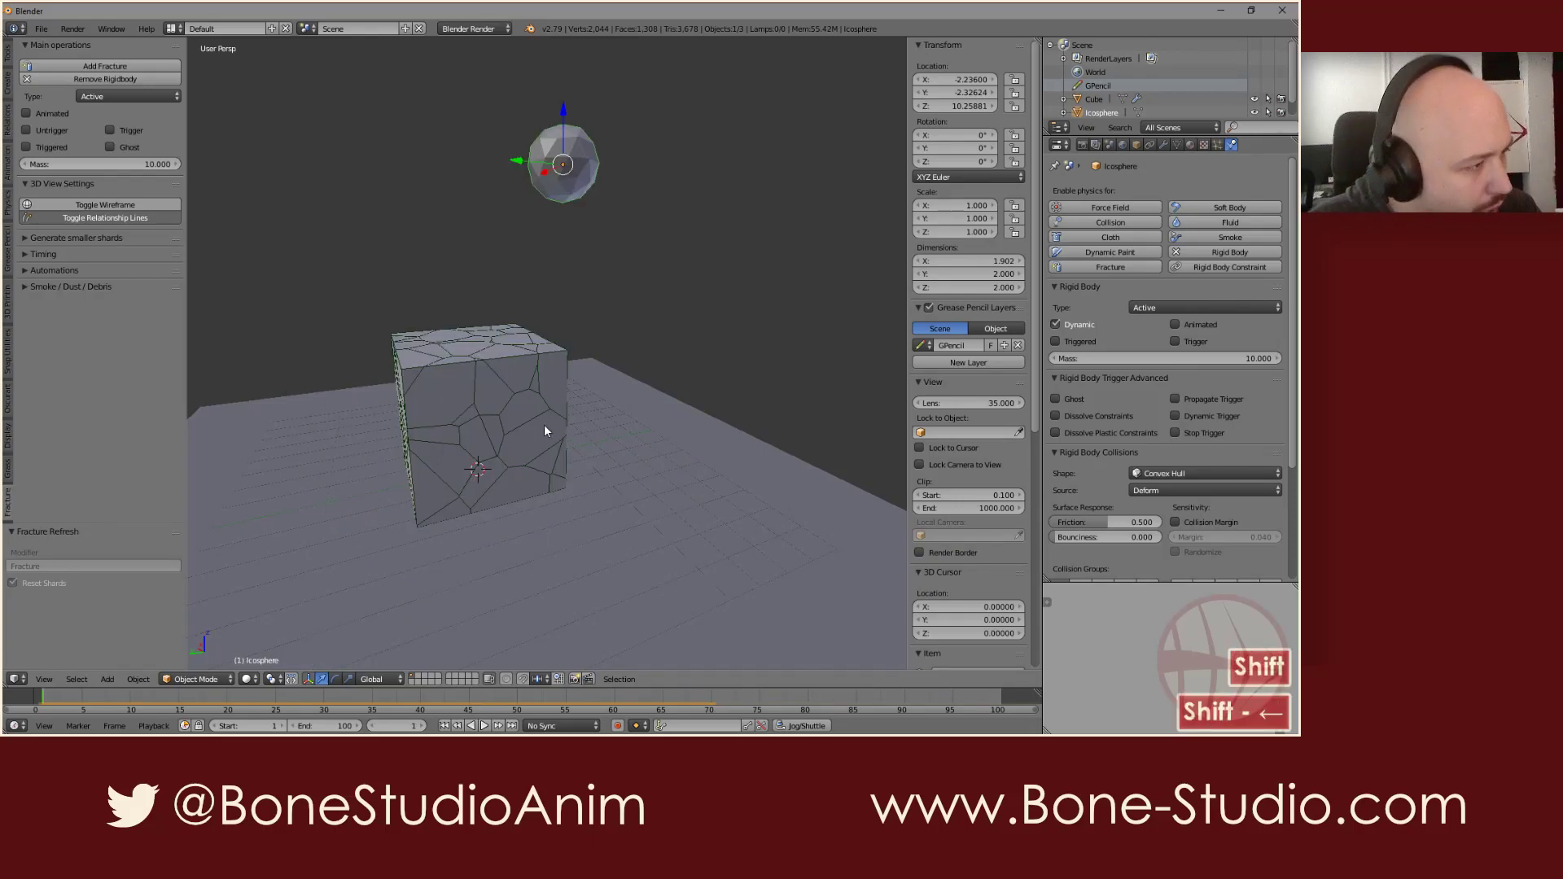
{"action": "right_click", "coordinate": [504, 423]}
{"action": "key", "text": "g"}
{"action": "key", "text": "z"}
{"action": "left_click", "coordinate": [505, 345]}
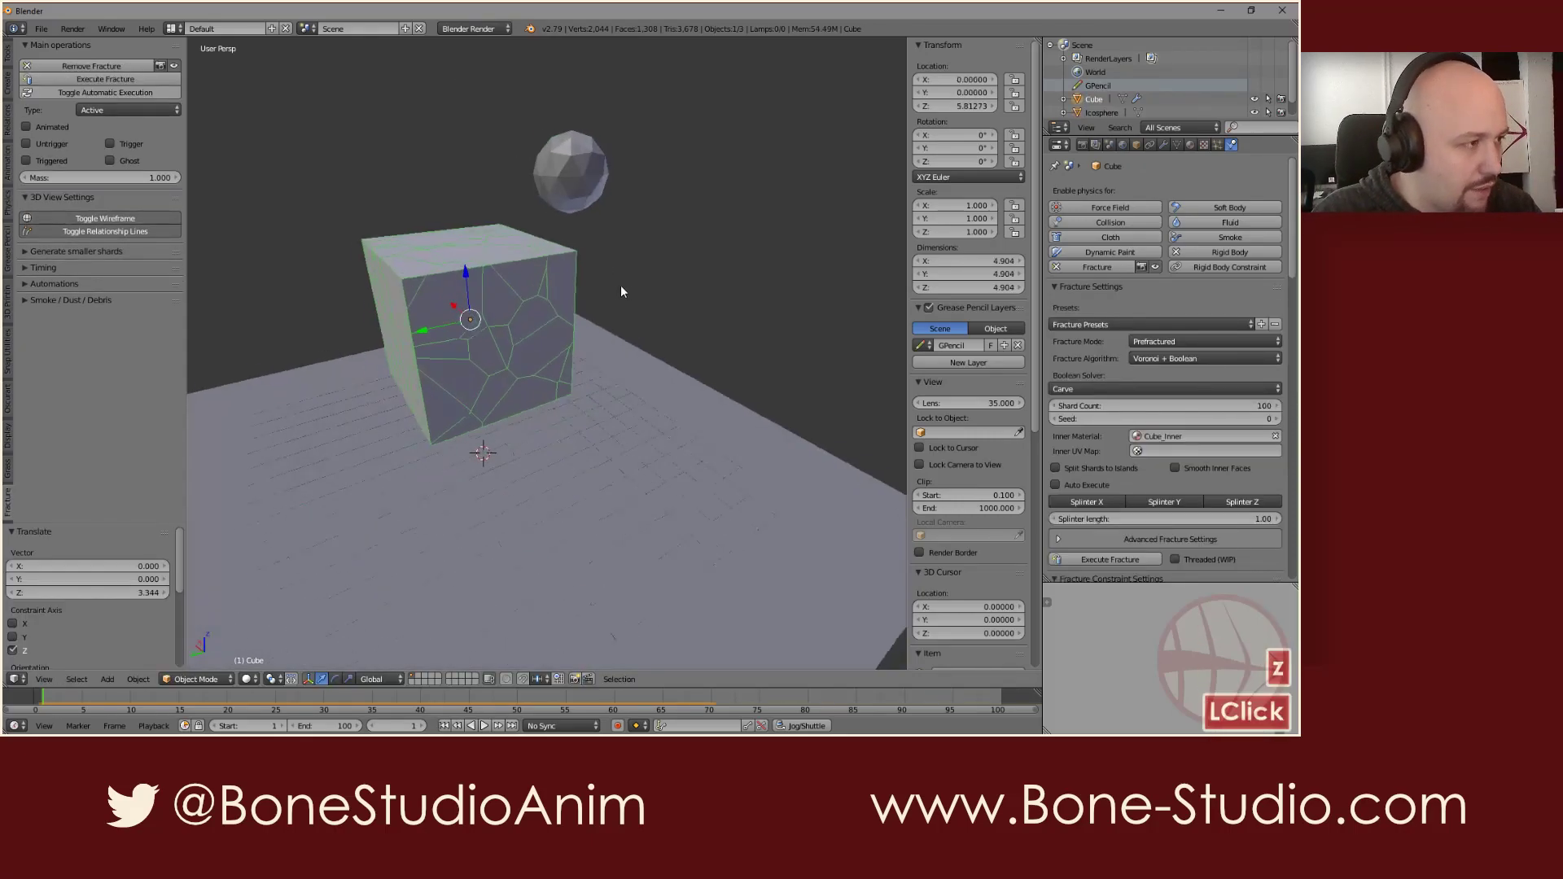
Step: Raise the sphere about 2.96 units along Z so it sits well above the lifted cube
{"action": "right_click", "coordinate": [585, 189]}
{"action": "key", "text": "g"}
{"action": "key", "text": "z"}
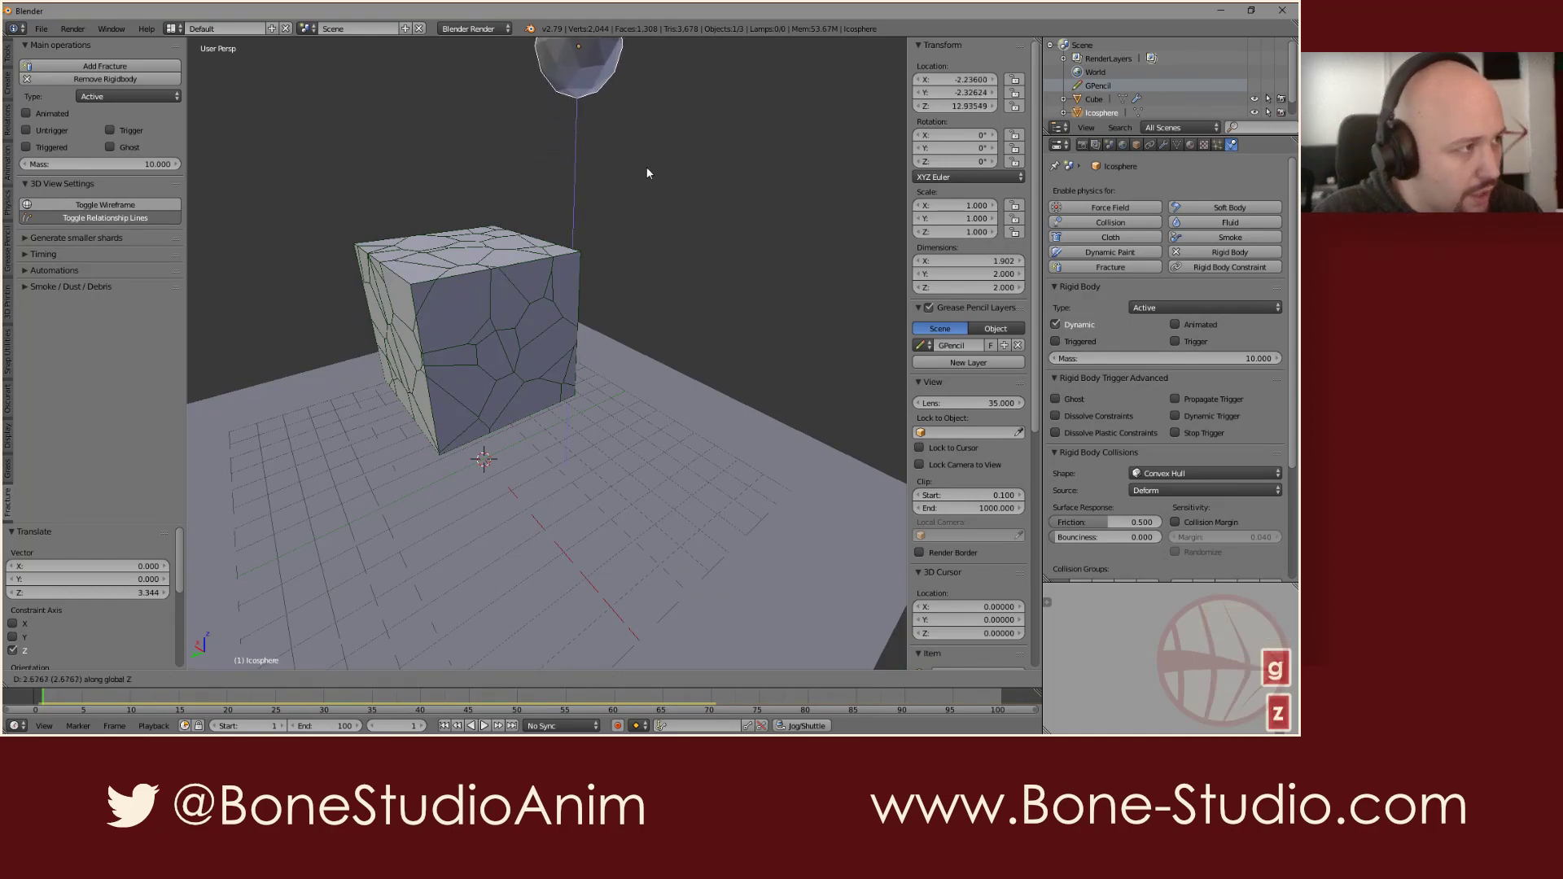
{"action": "left_click", "coordinate": [647, 150]}
{"action": "middle_click_drag", "start_coordinate": [646, 156], "coordinate": [570, 146], "text": "shift"}
{"action": "middle_click_drag", "start_coordinate": [661, 303], "coordinate": [667, 267], "text": "shift"}
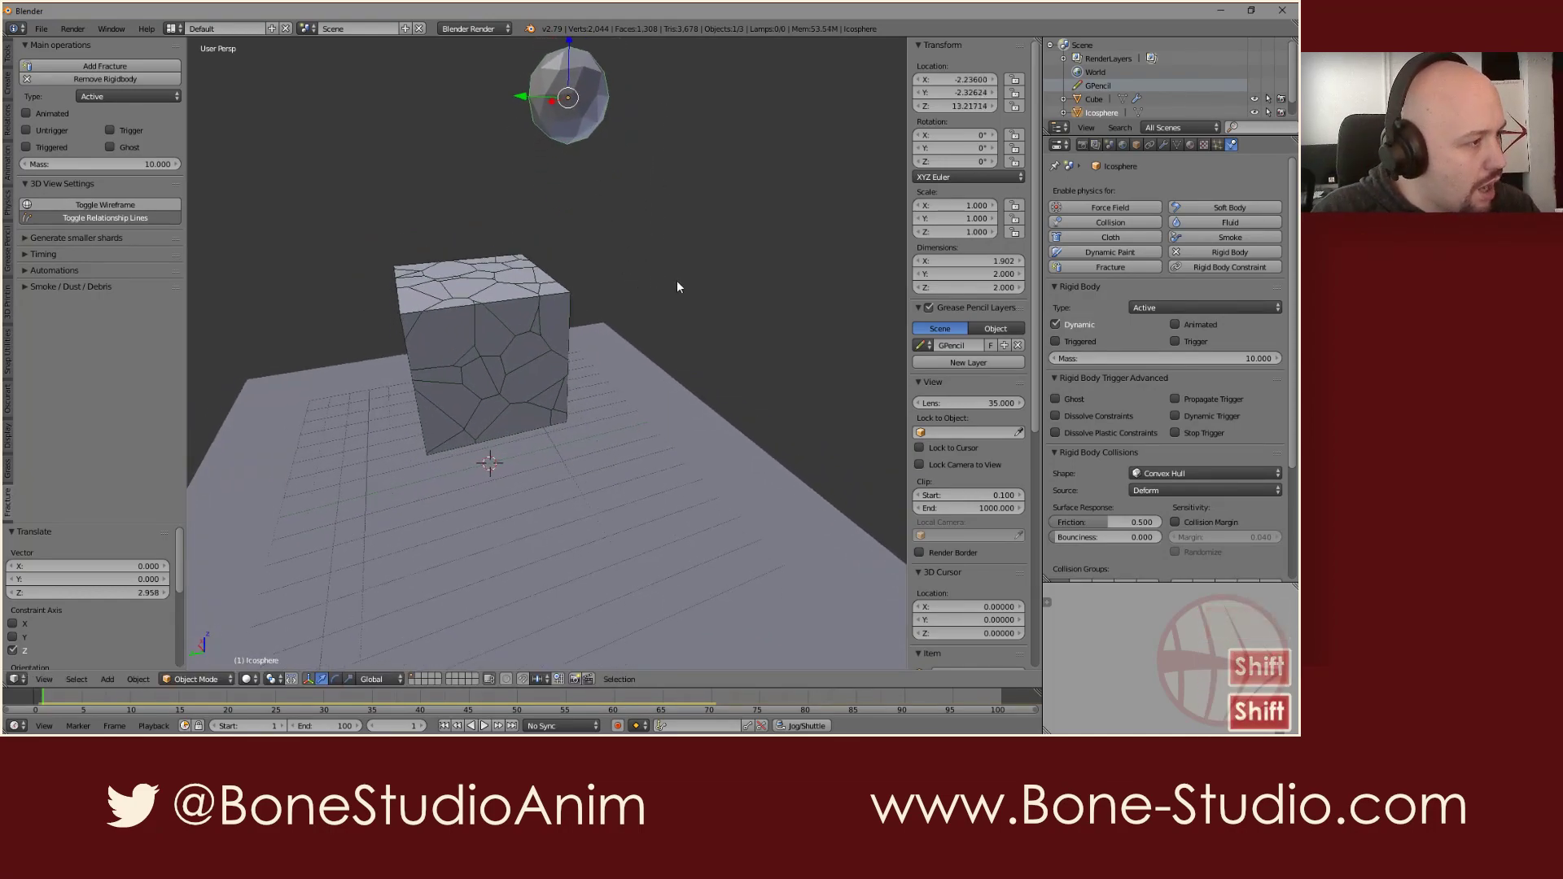
Step: Play the simulation of the falling cube and sphere to about frame 37 and return to the first frame
{"action": "key", "text": "alt+a"}
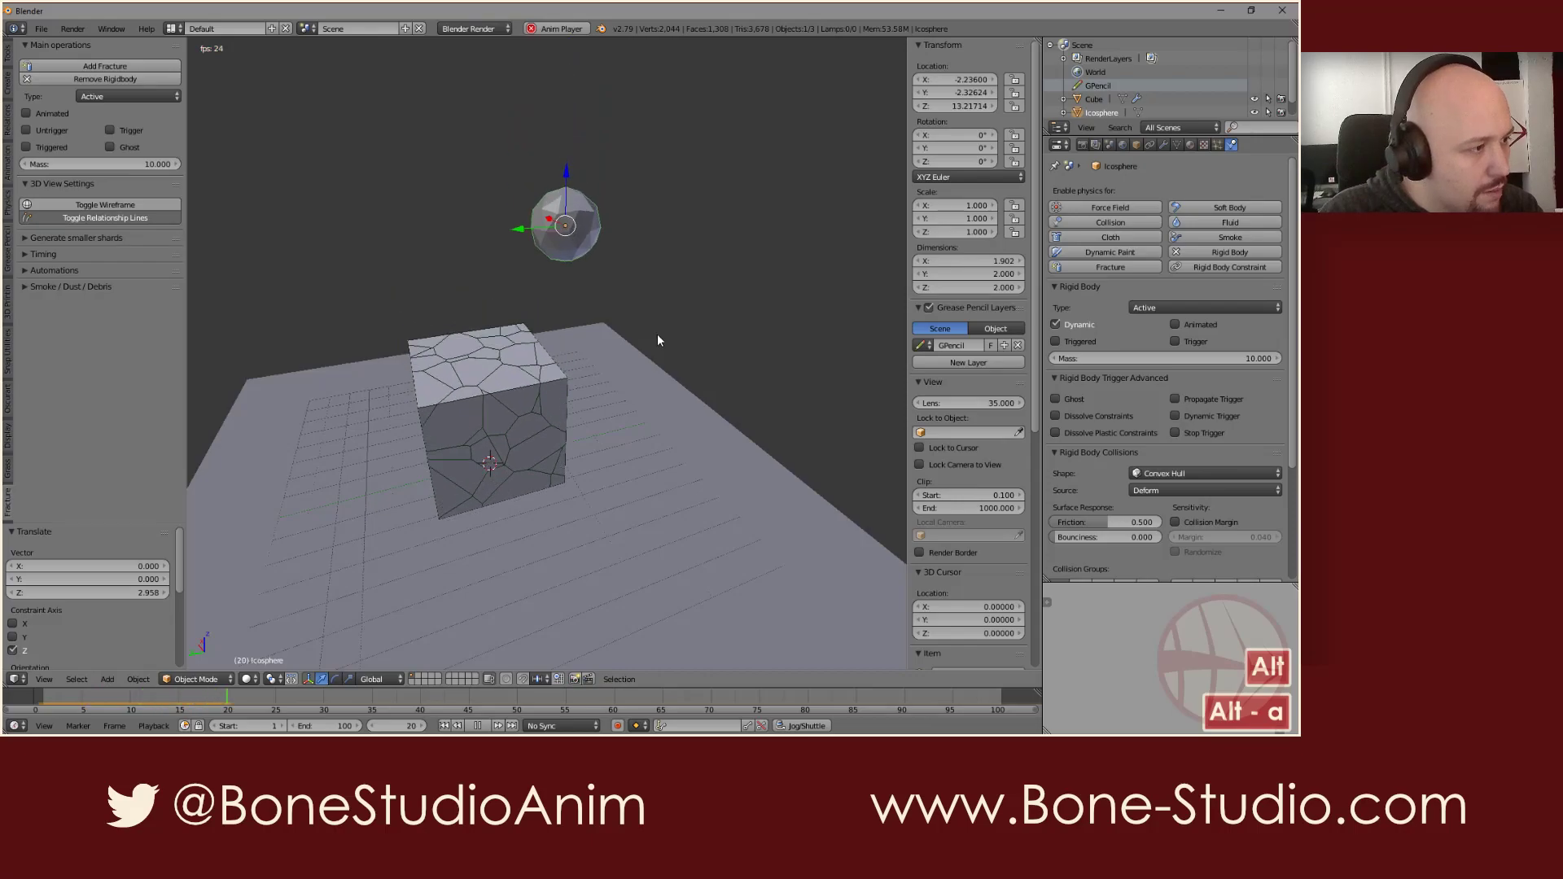
{"action": "key", "text": "alt+a"}
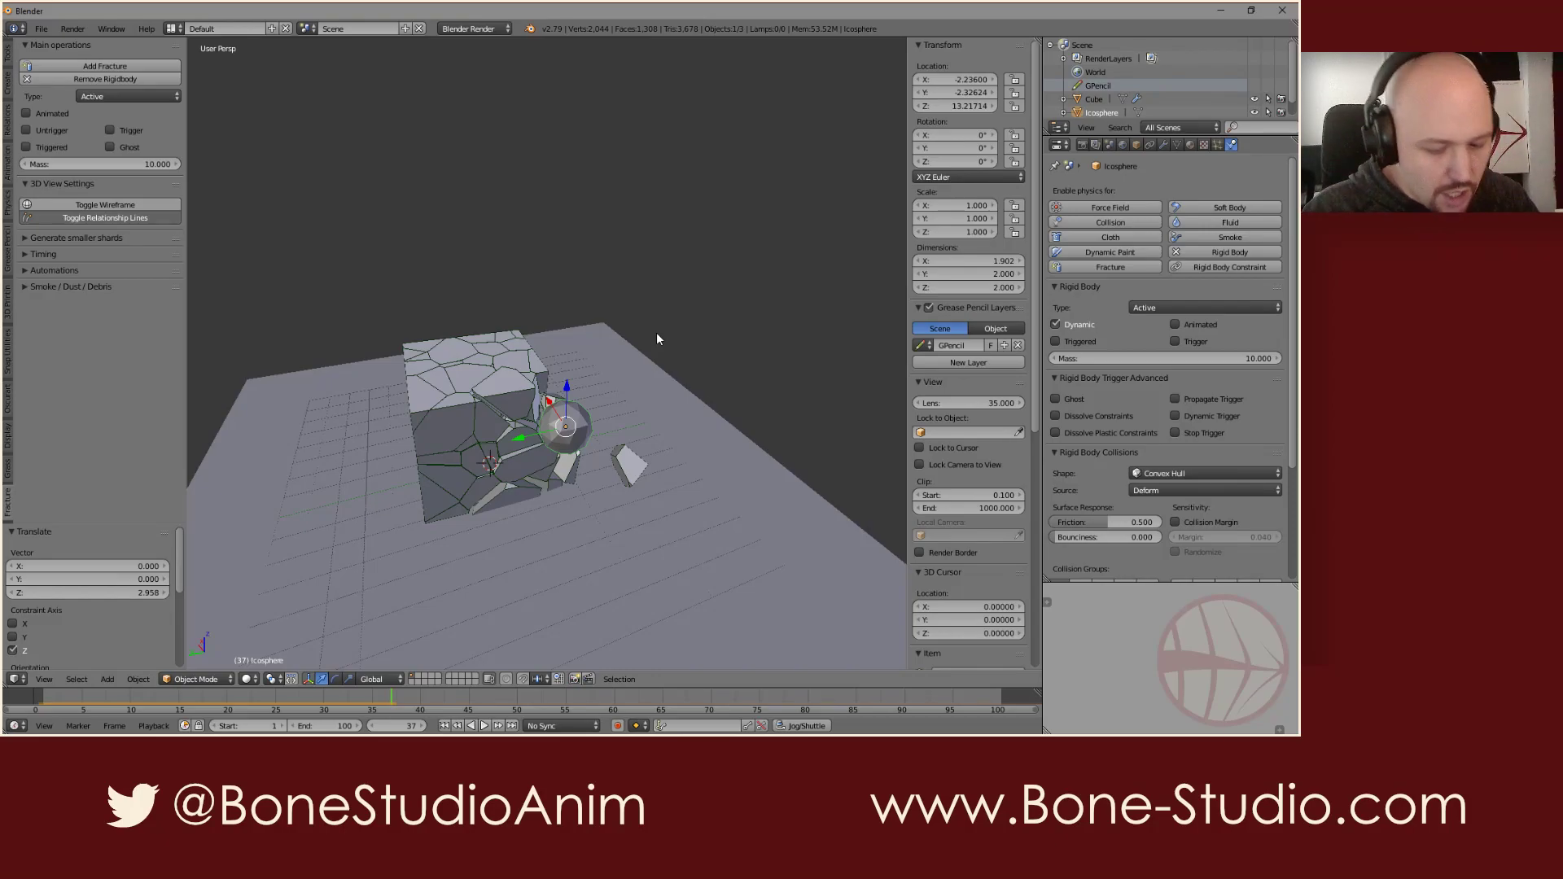
{"action": "key", "text": "shift+Left"}
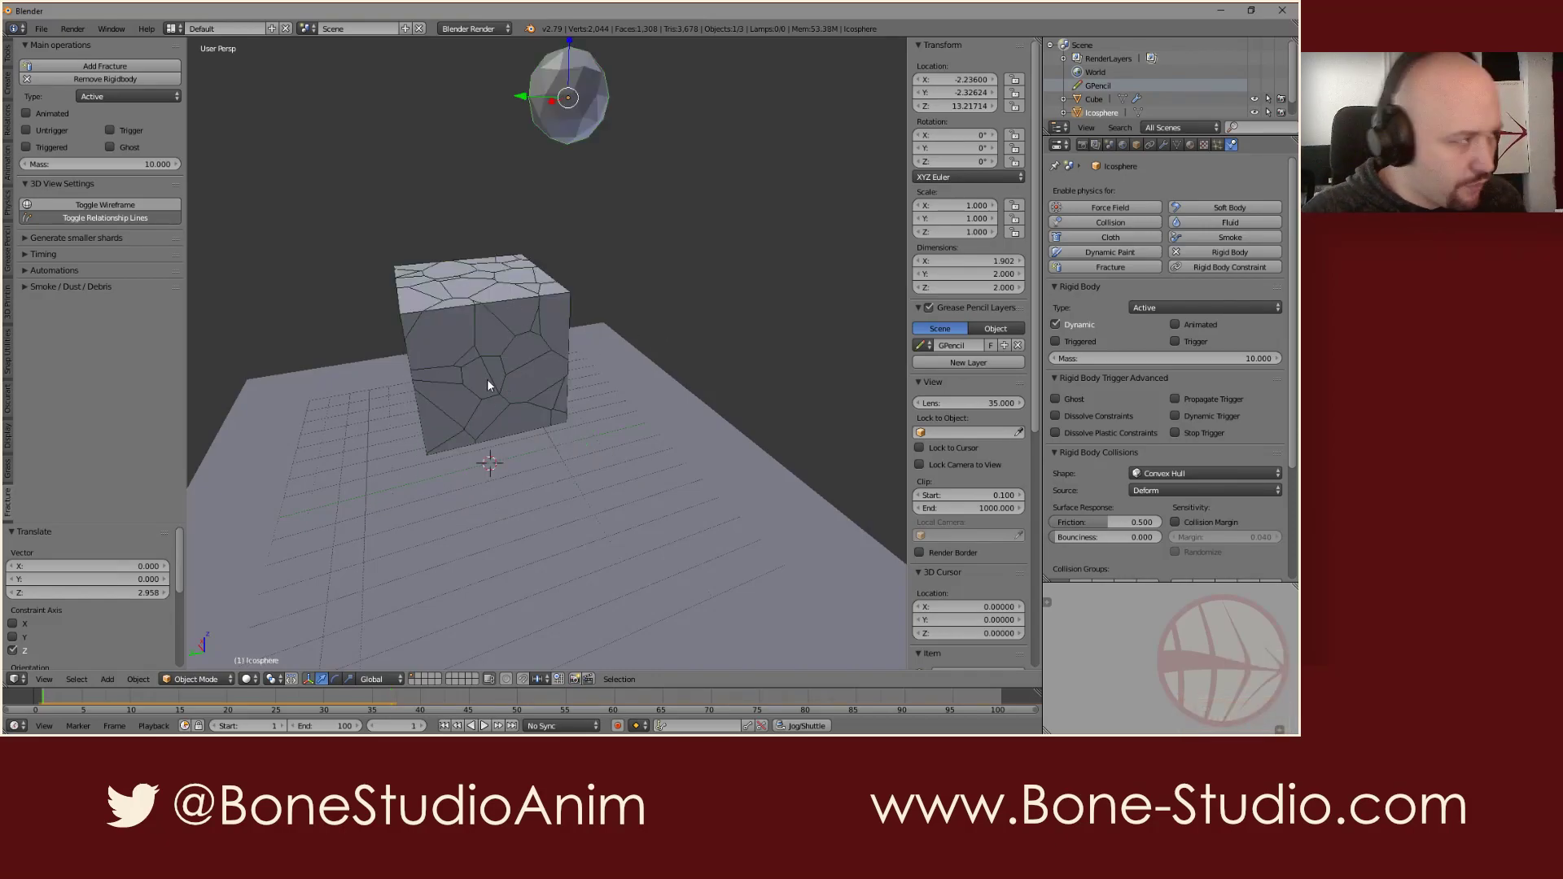
Step: Turn on Enable Deactivation and Start Deactivated in the fractured cube's rigid body dynamics
{"action": "right_click", "coordinate": [468, 305]}
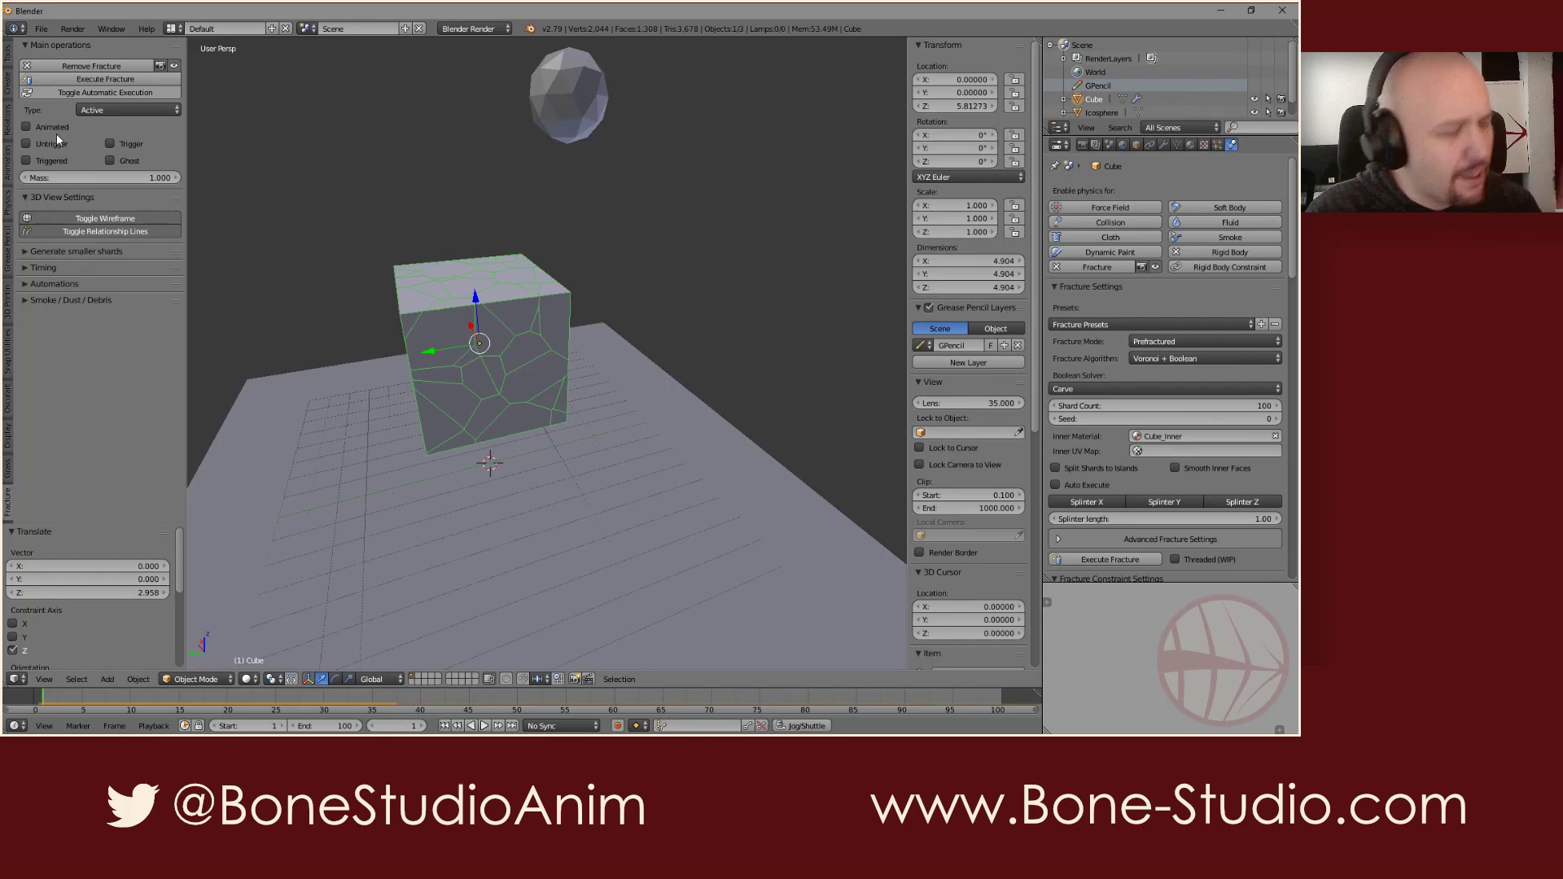
{"action": "scroll", "coordinate": [1111, 380], "scroll_direction": "down", "scroll_amount": 10}
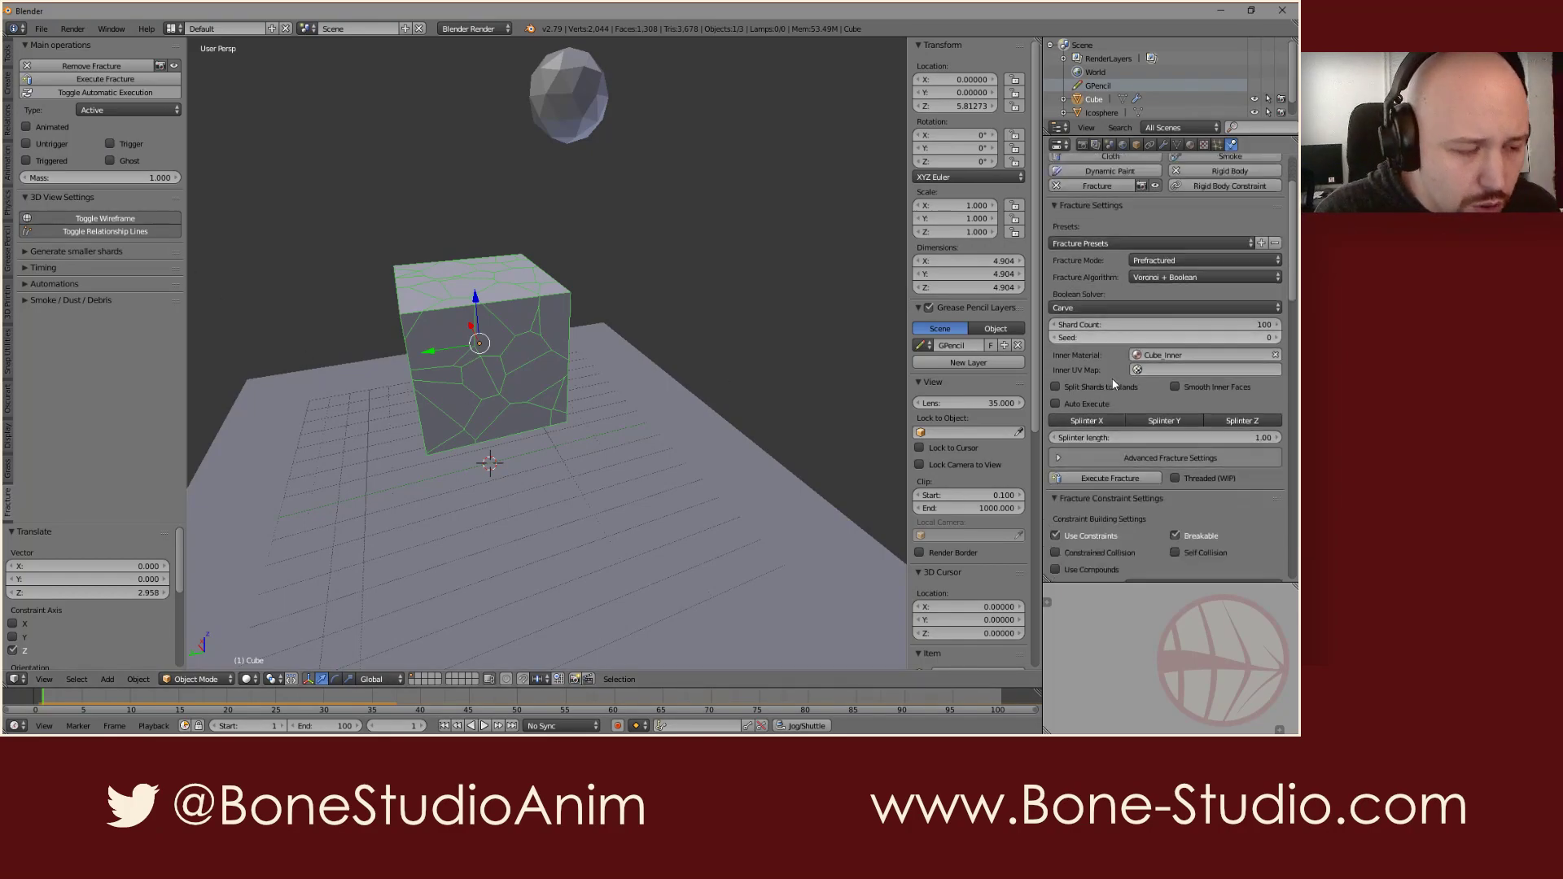
{"action": "scroll", "coordinate": [1110, 382], "scroll_direction": "down", "scroll_amount": 8}
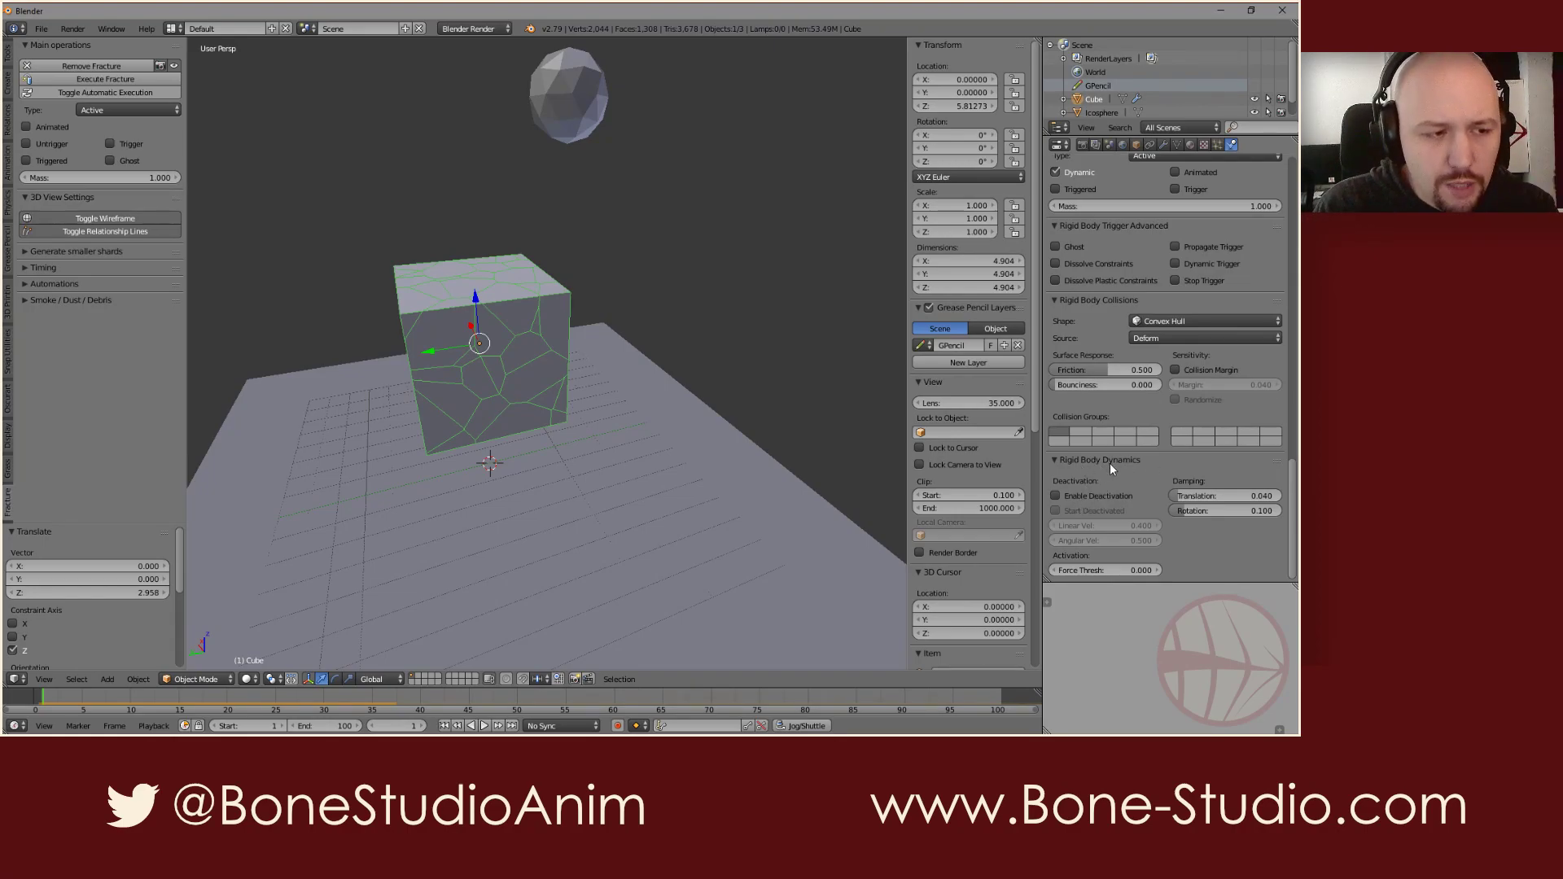
{"action": "left_click", "coordinate": [1055, 496]}
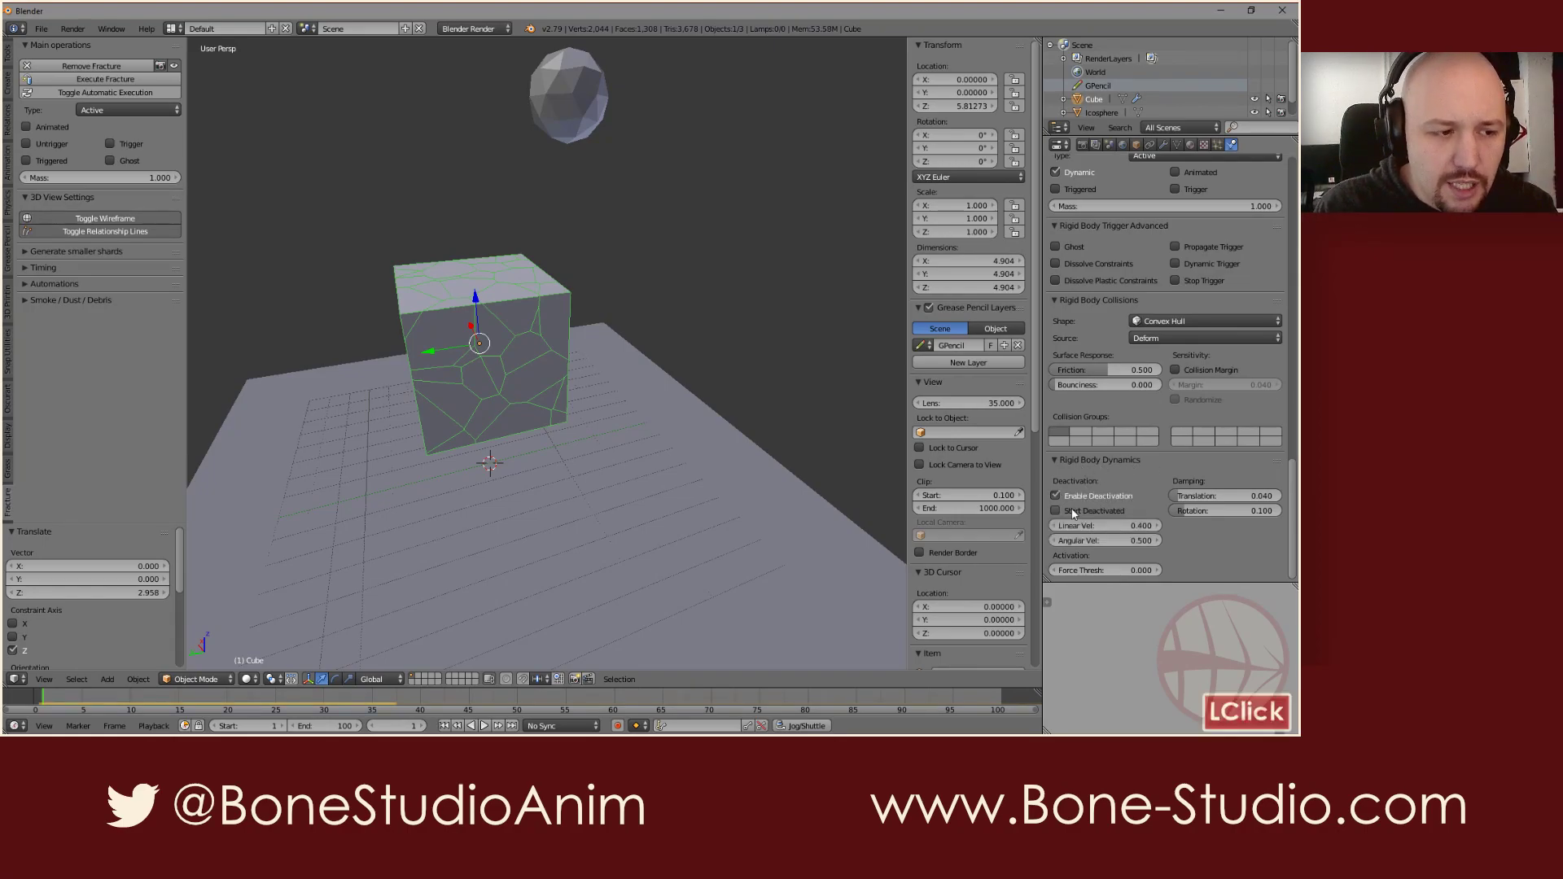
{"action": "left_click", "coordinate": [1089, 511]}
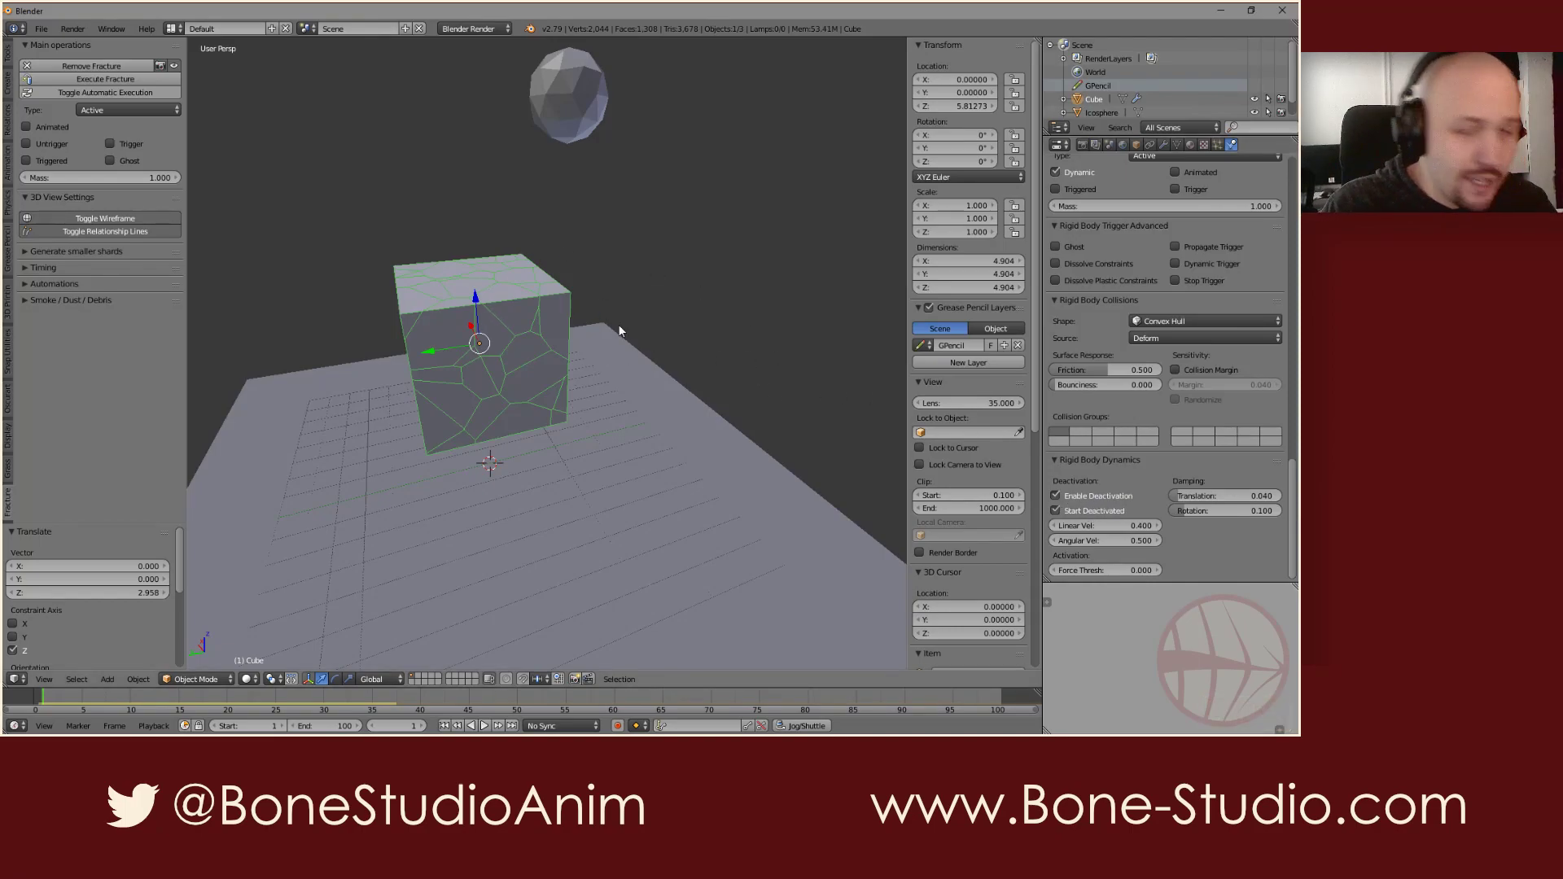
Step: Play the deactivated cube's simulation twice, to about frames 68 and 54, returning to the first frame each time
{"action": "key", "text": "alt+a"}
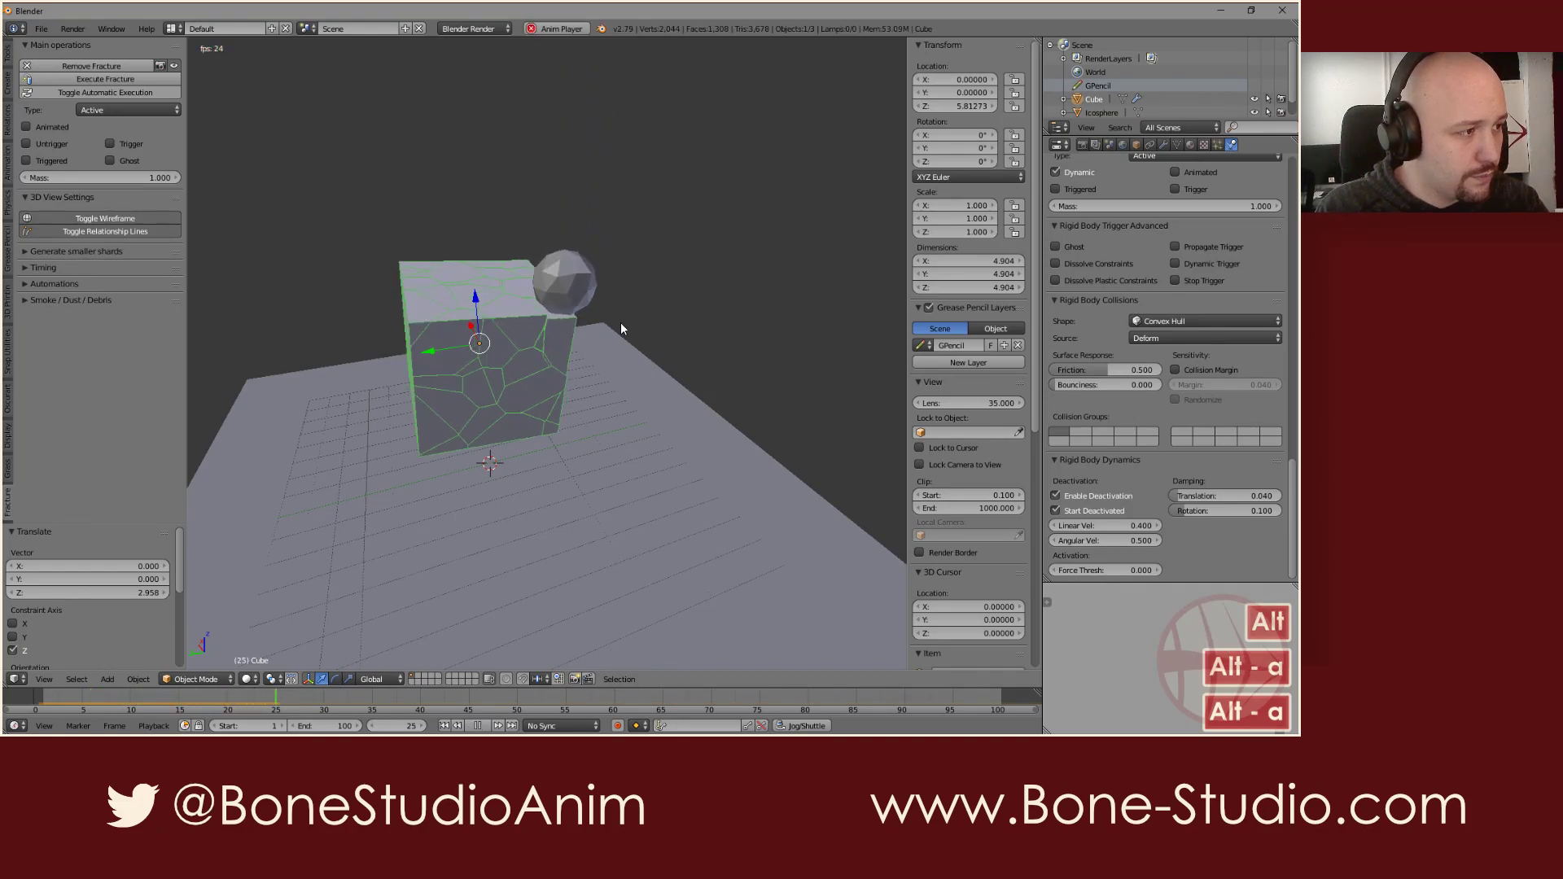
{"action": "key", "text": "alt+a"}
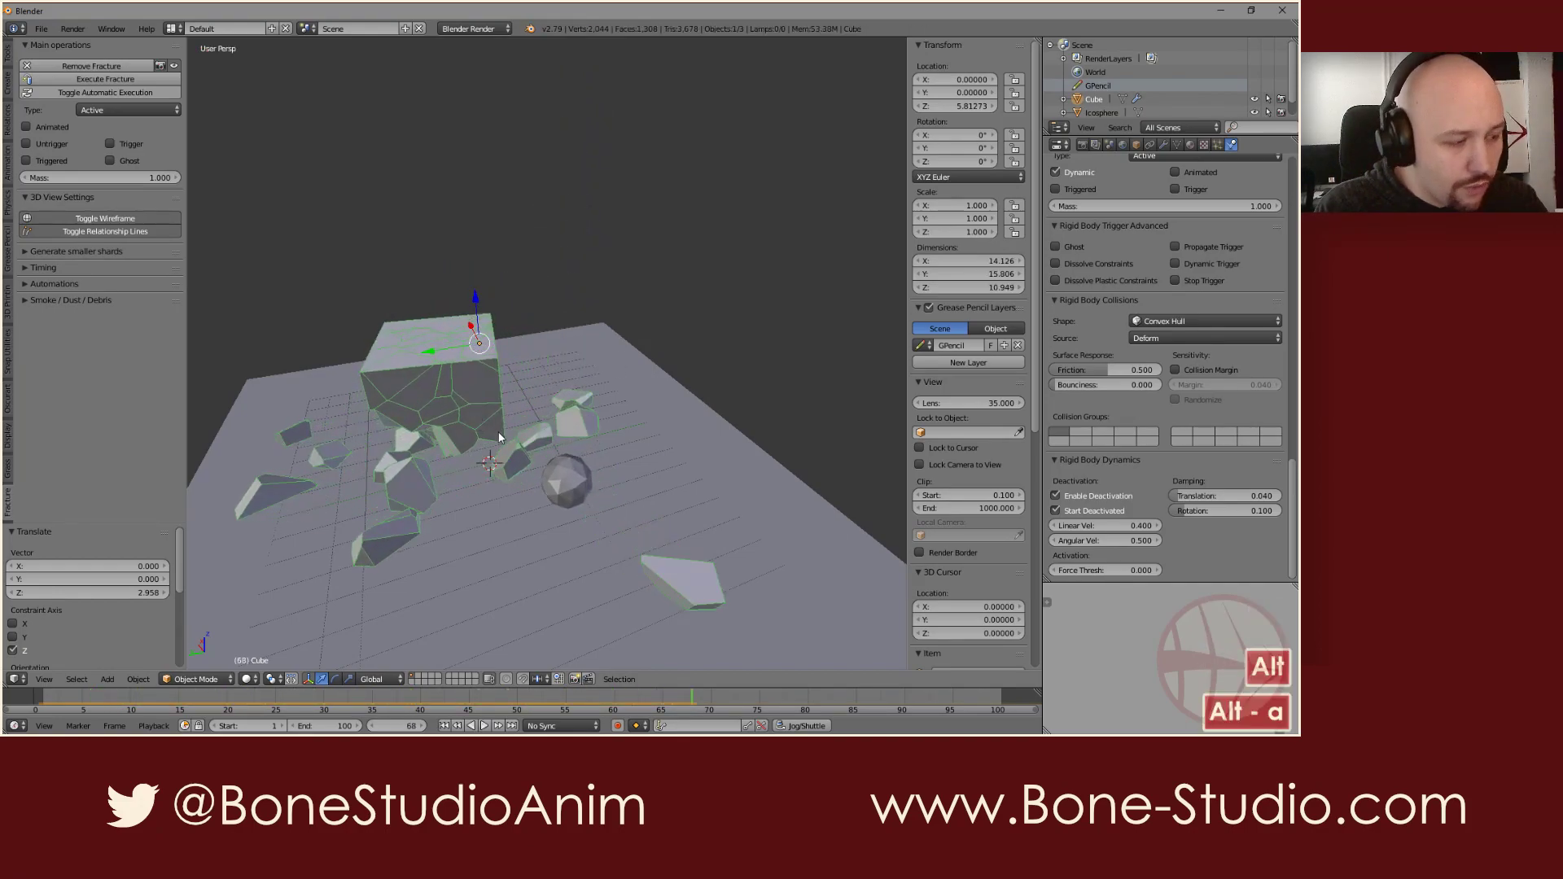
{"action": "key", "text": "shift+Left"}
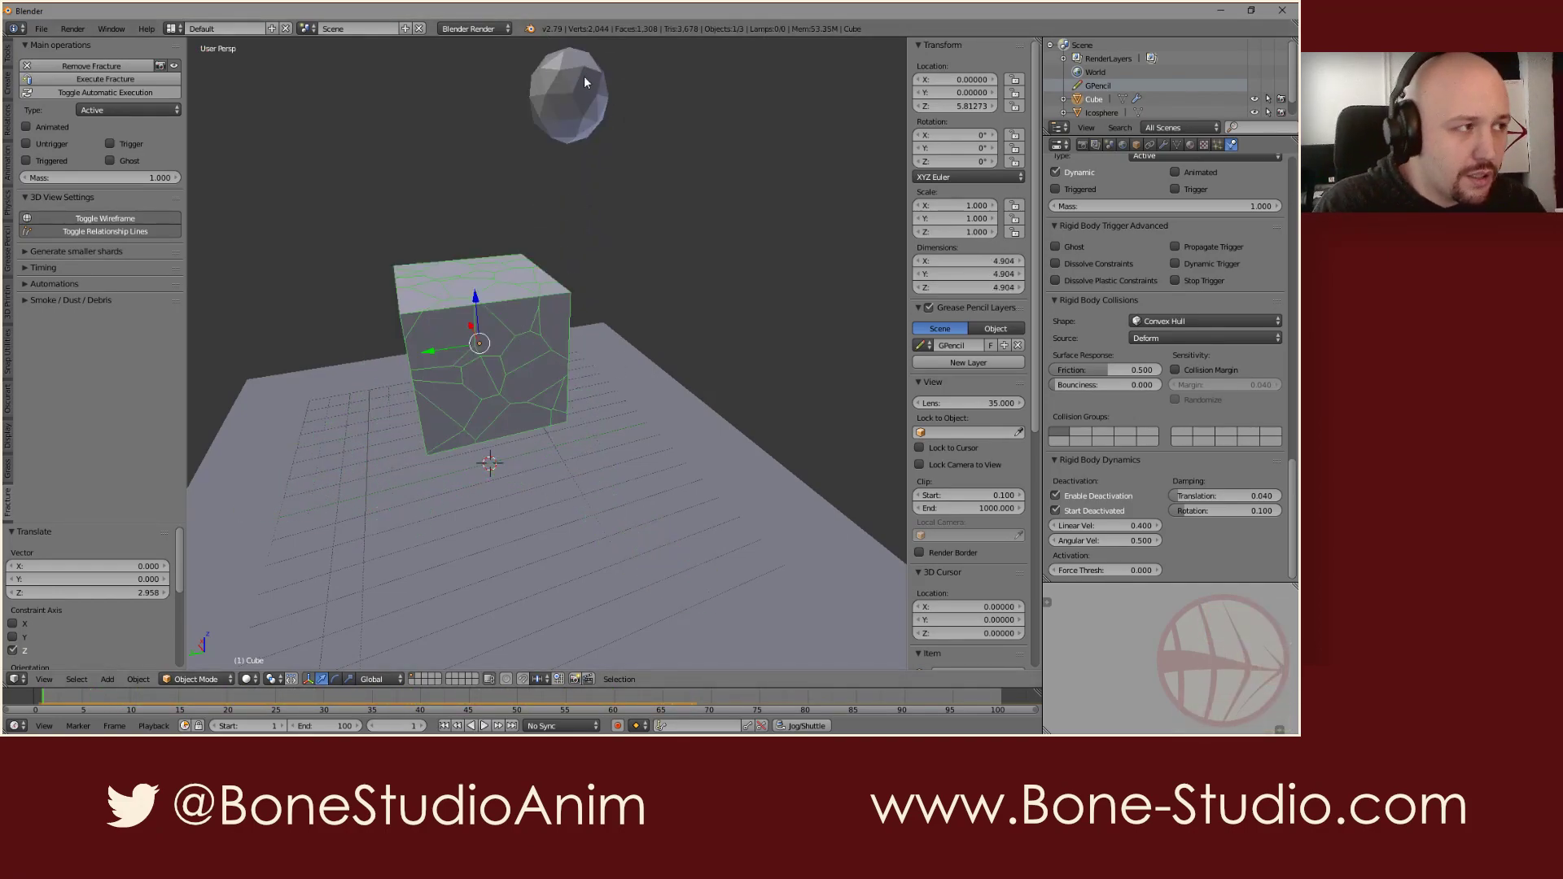
{"action": "key", "text": "alt+a"}
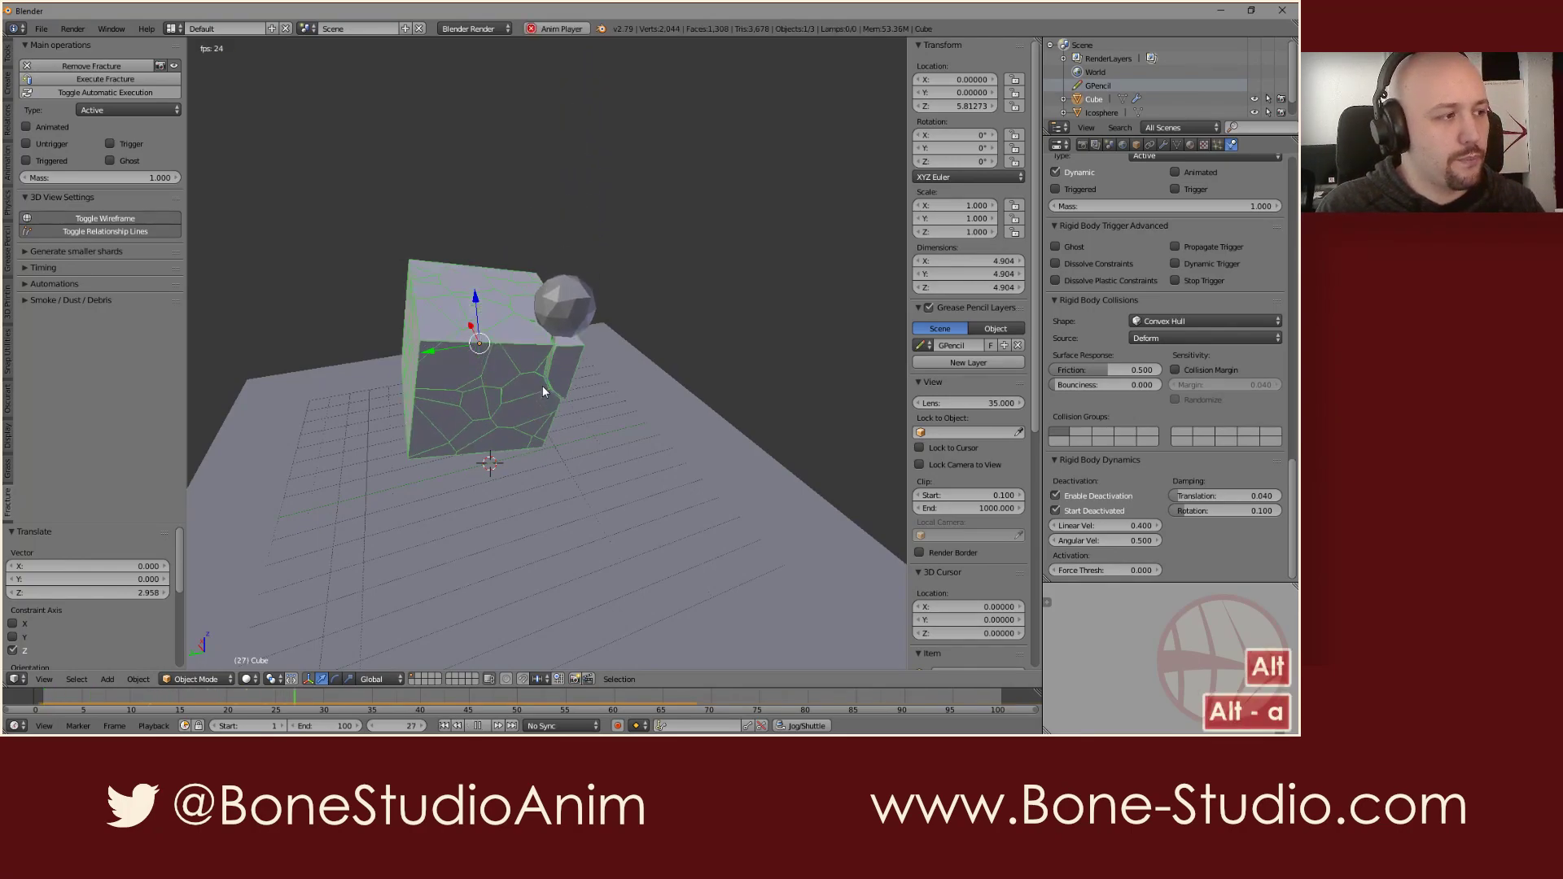
{"action": "key", "text": "alt+a"}
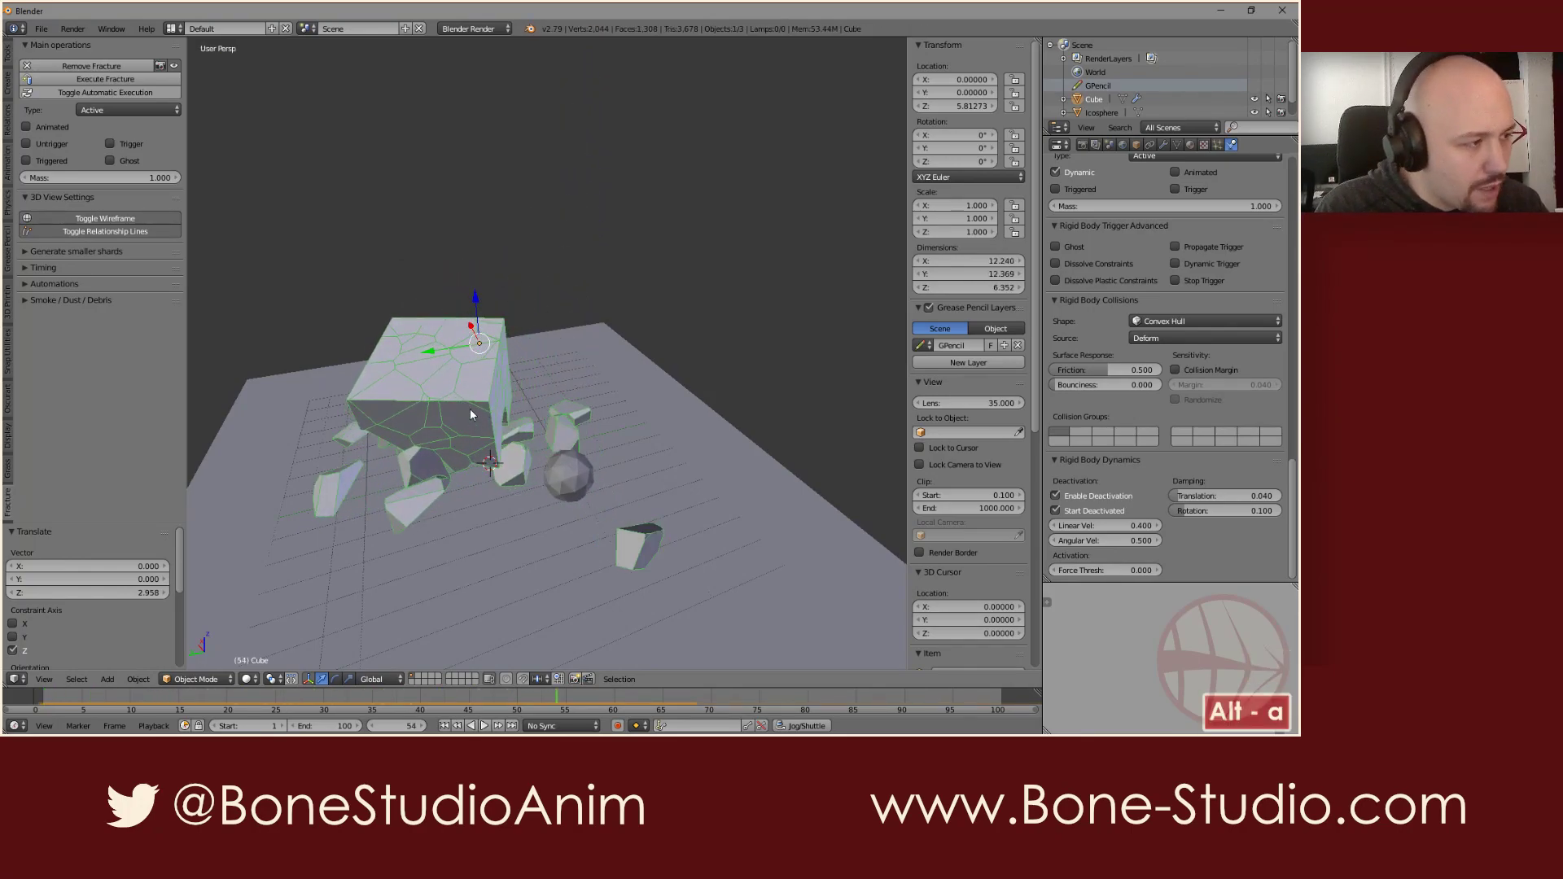
{"action": "key", "text": "shift+Left"}
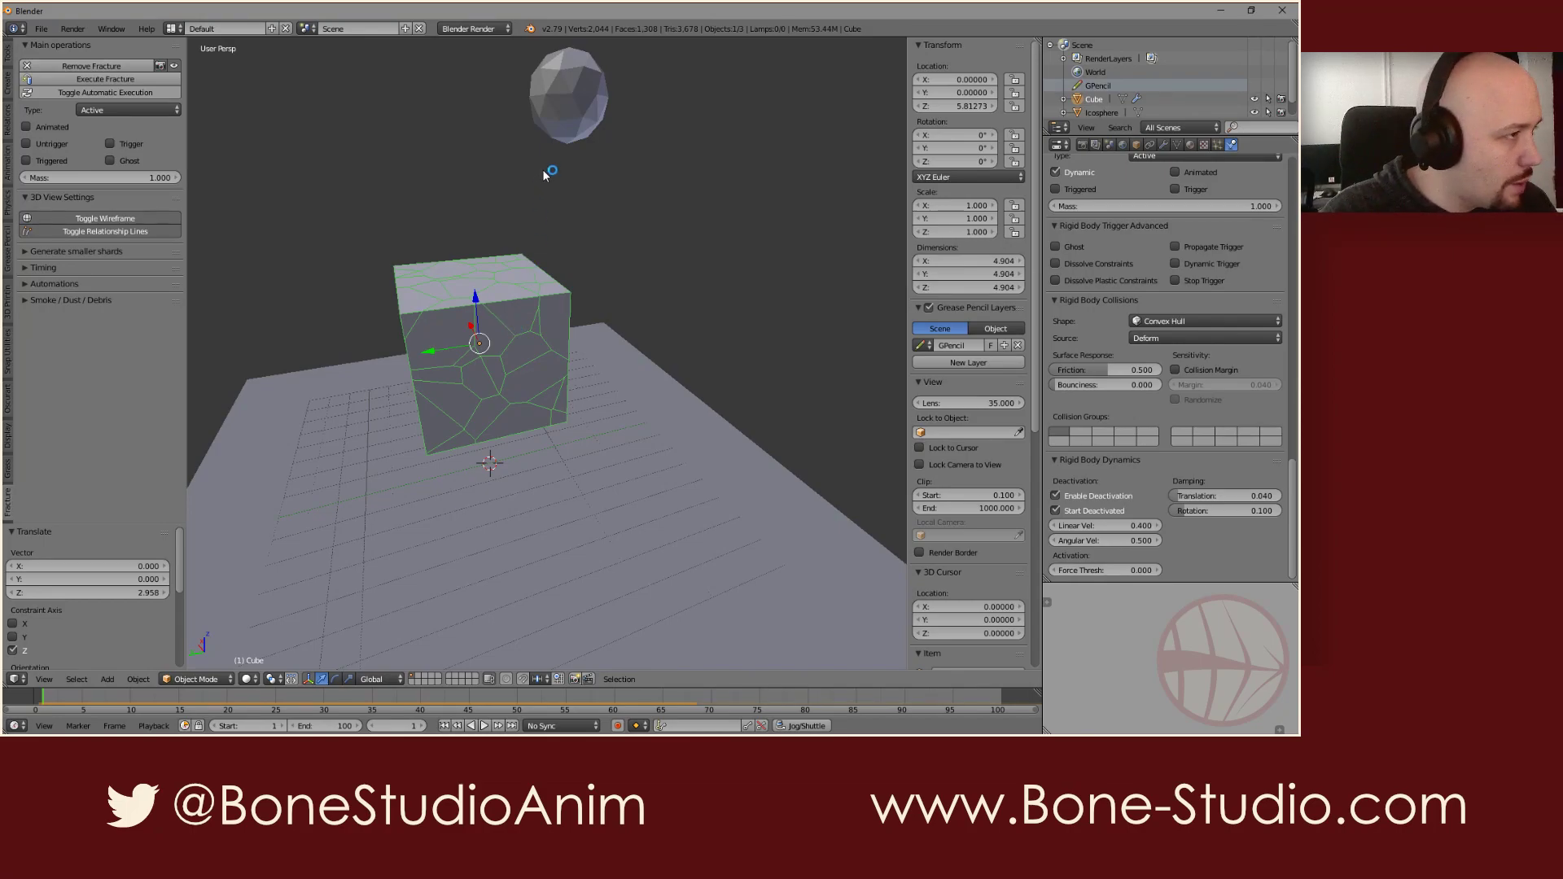
Step: Enable the Triggered and Animated rigid body options for the fractured cube
{"action": "right_click", "coordinate": [479, 300]}
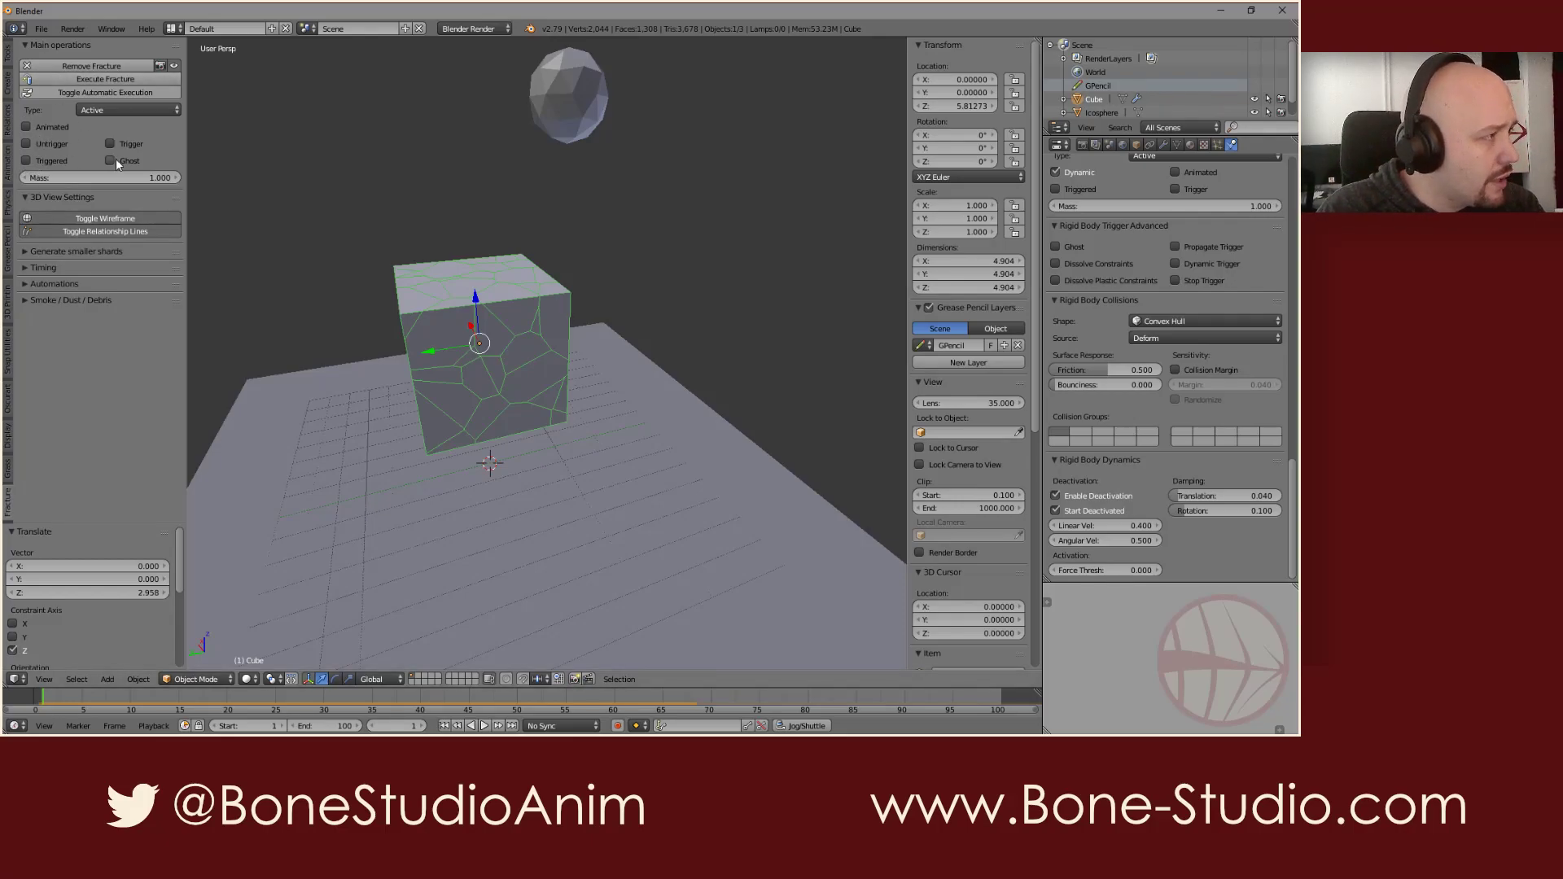
{"action": "left_click", "coordinate": [42, 160]}
{"action": "left_click", "coordinate": [44, 126]}
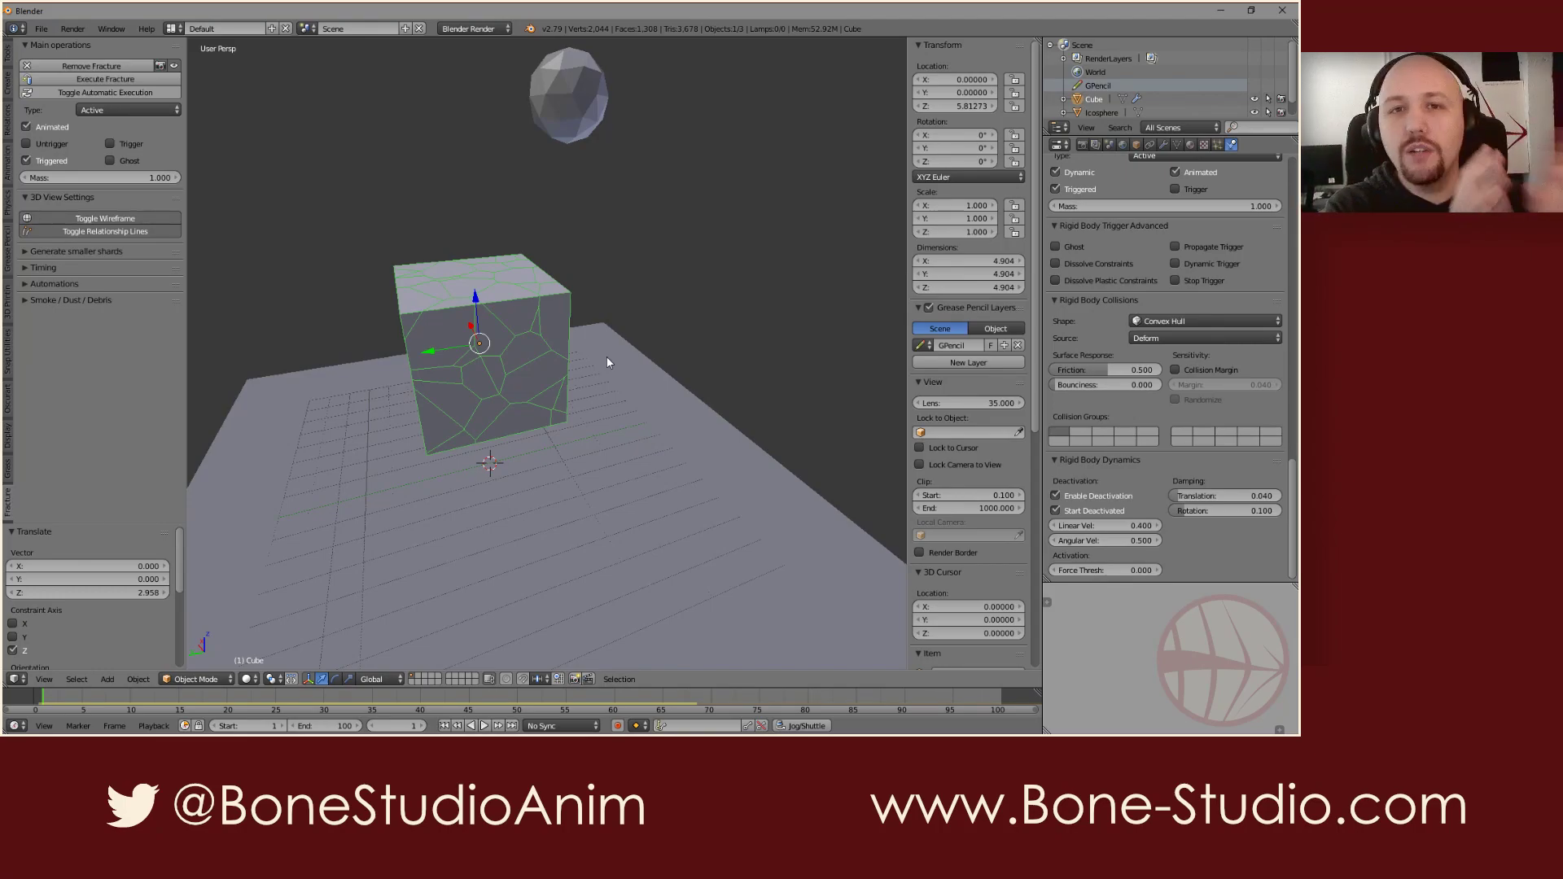
Step: Play the simulation of the sphere falling onto the triggered cube to about frame 39 and return to the first frame
{"action": "right_click", "coordinate": [559, 104]}
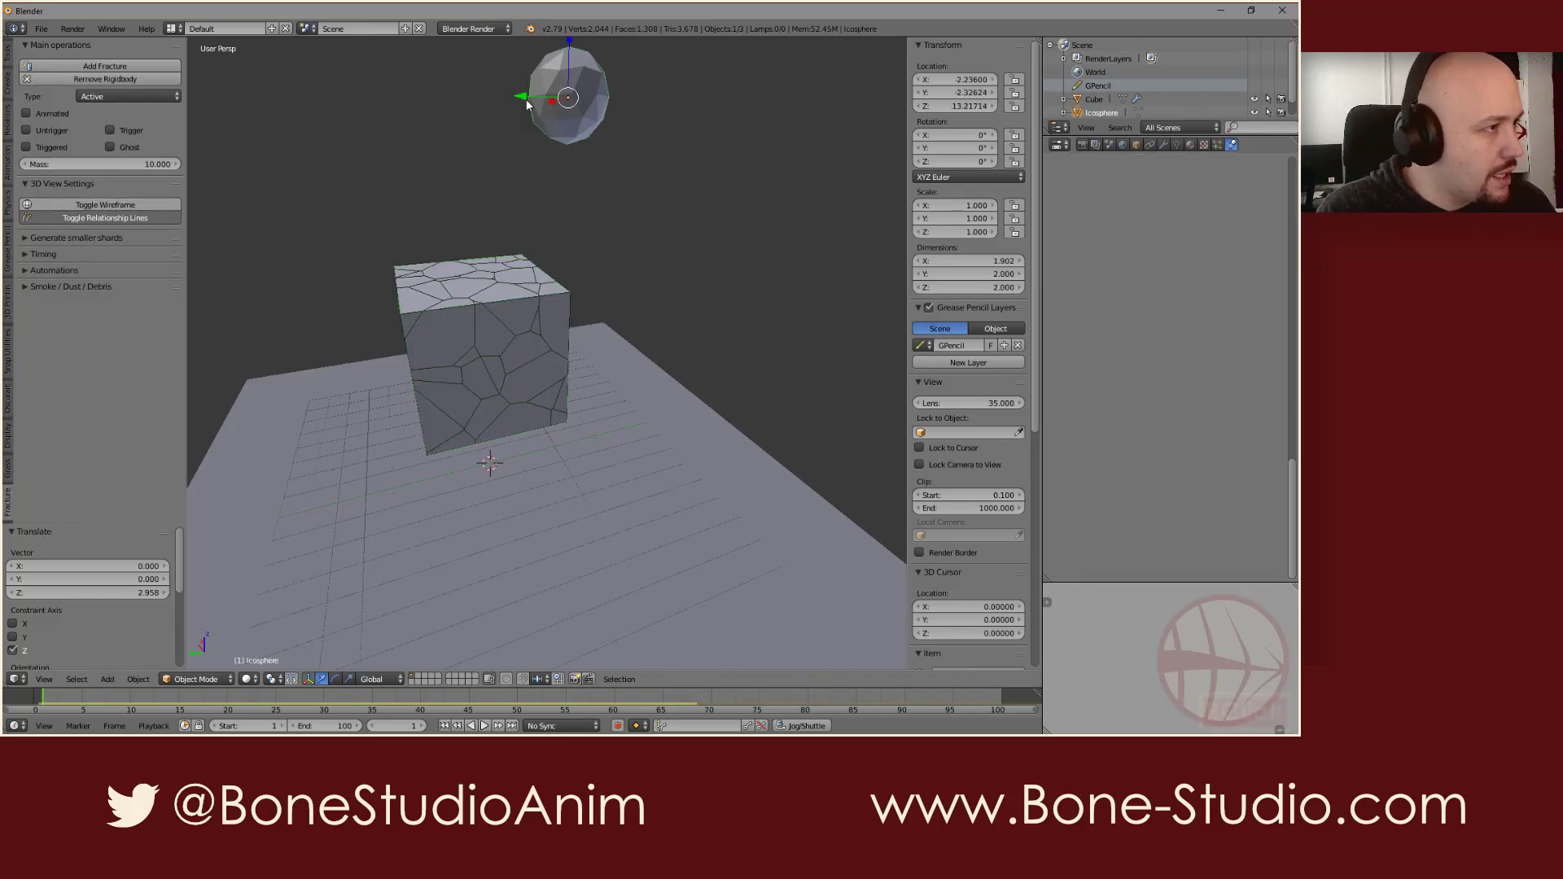
{"action": "key", "text": "alt+a"}
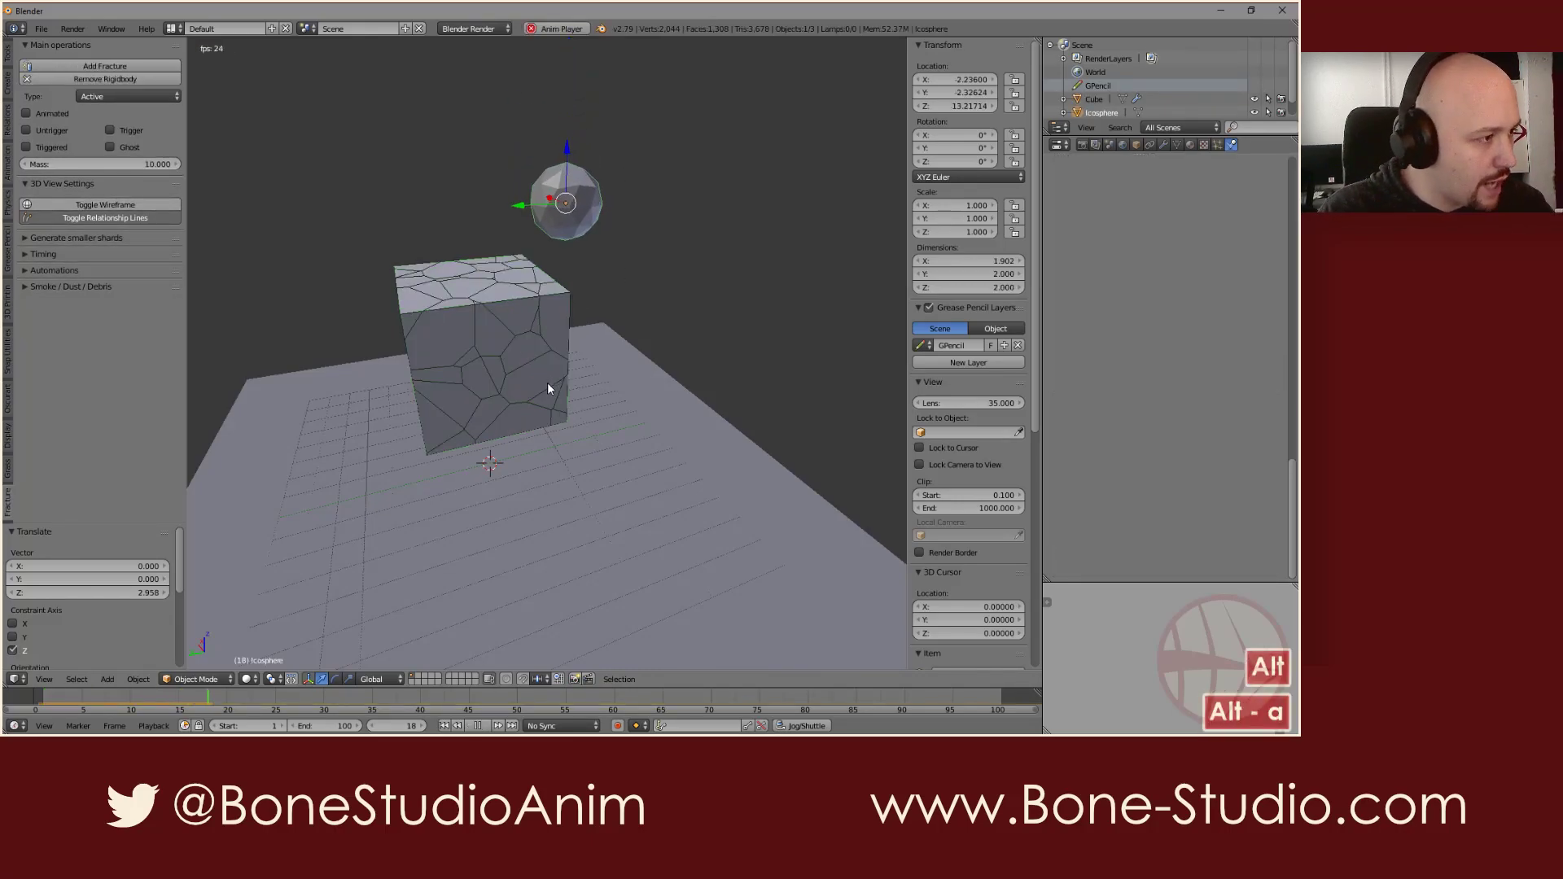
{"action": "key", "text": "Left"}
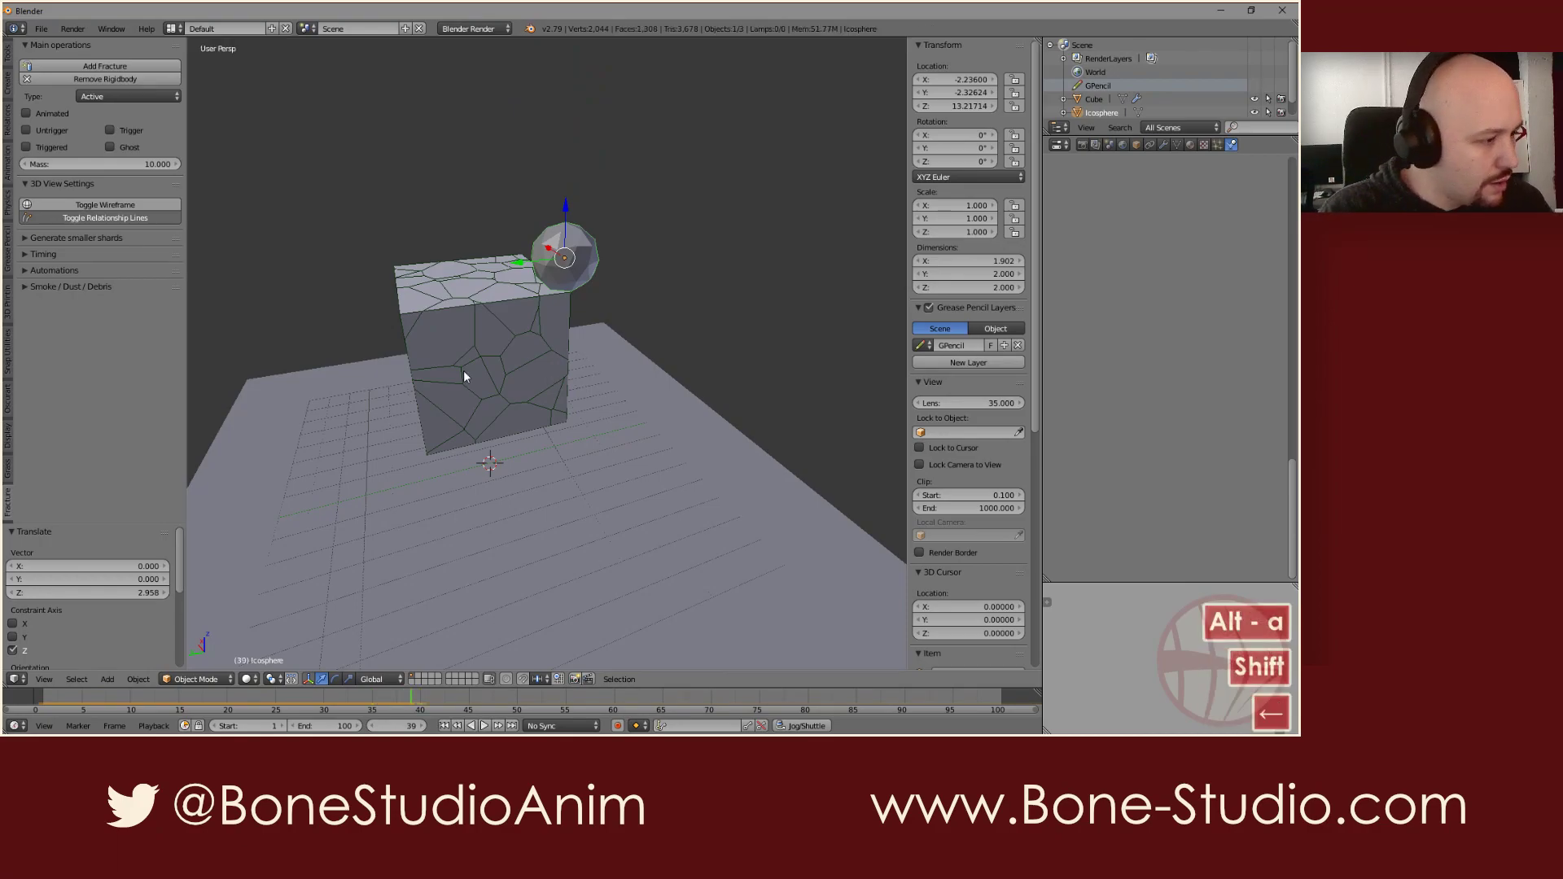
{"action": "key", "text": "shift+Left"}
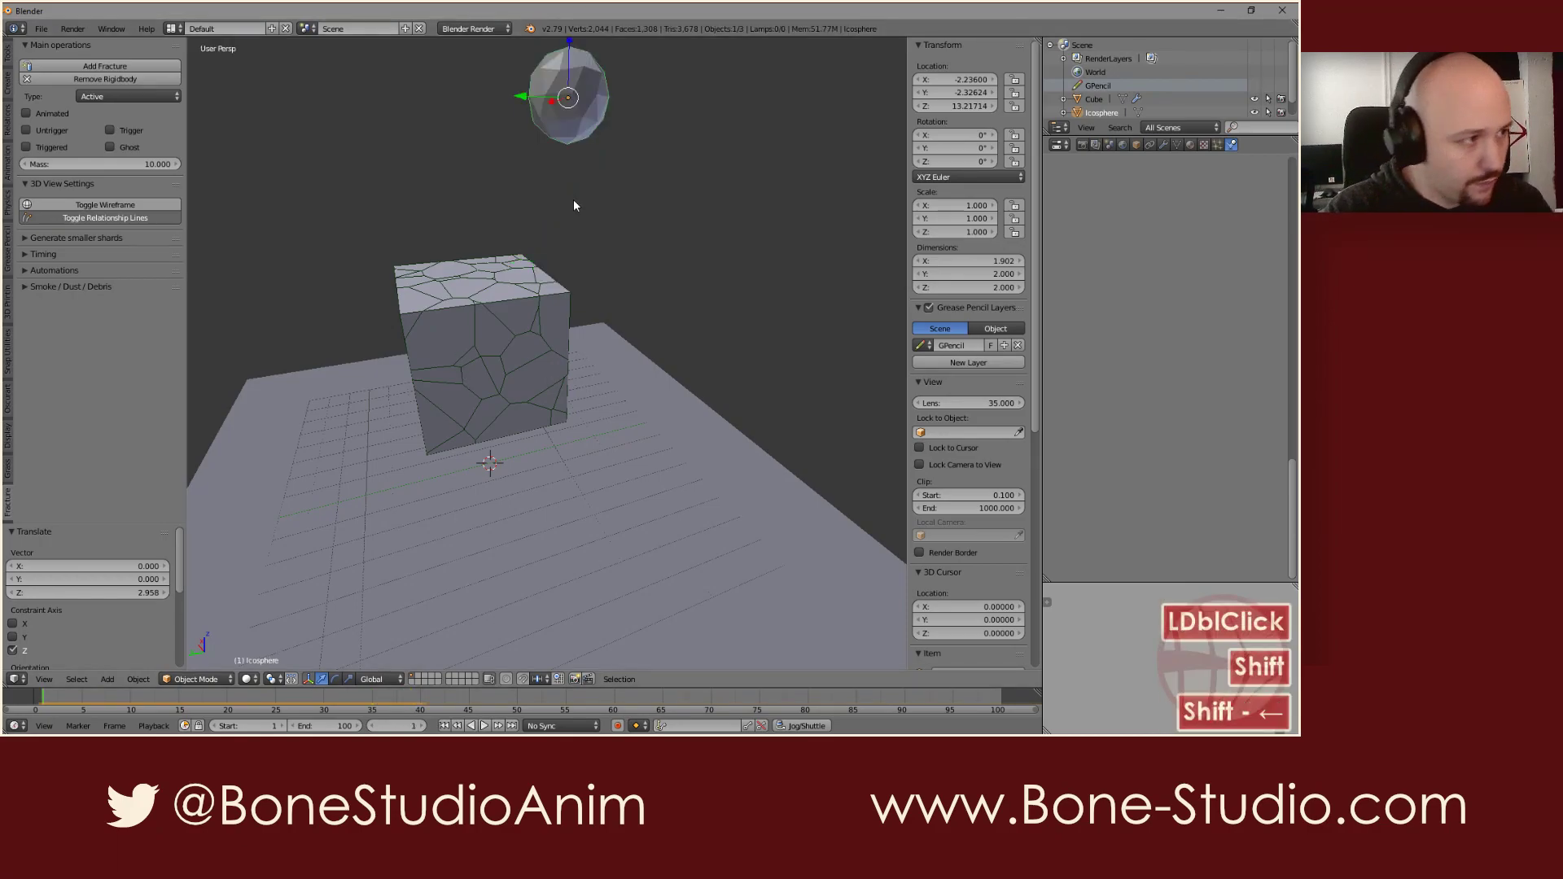
Step: Enable the Trigger option for the sphere and play the simulation of it striking the cube
{"action": "left_click", "coordinate": [110, 130]}
{"action": "key", "text": "alt+a"}
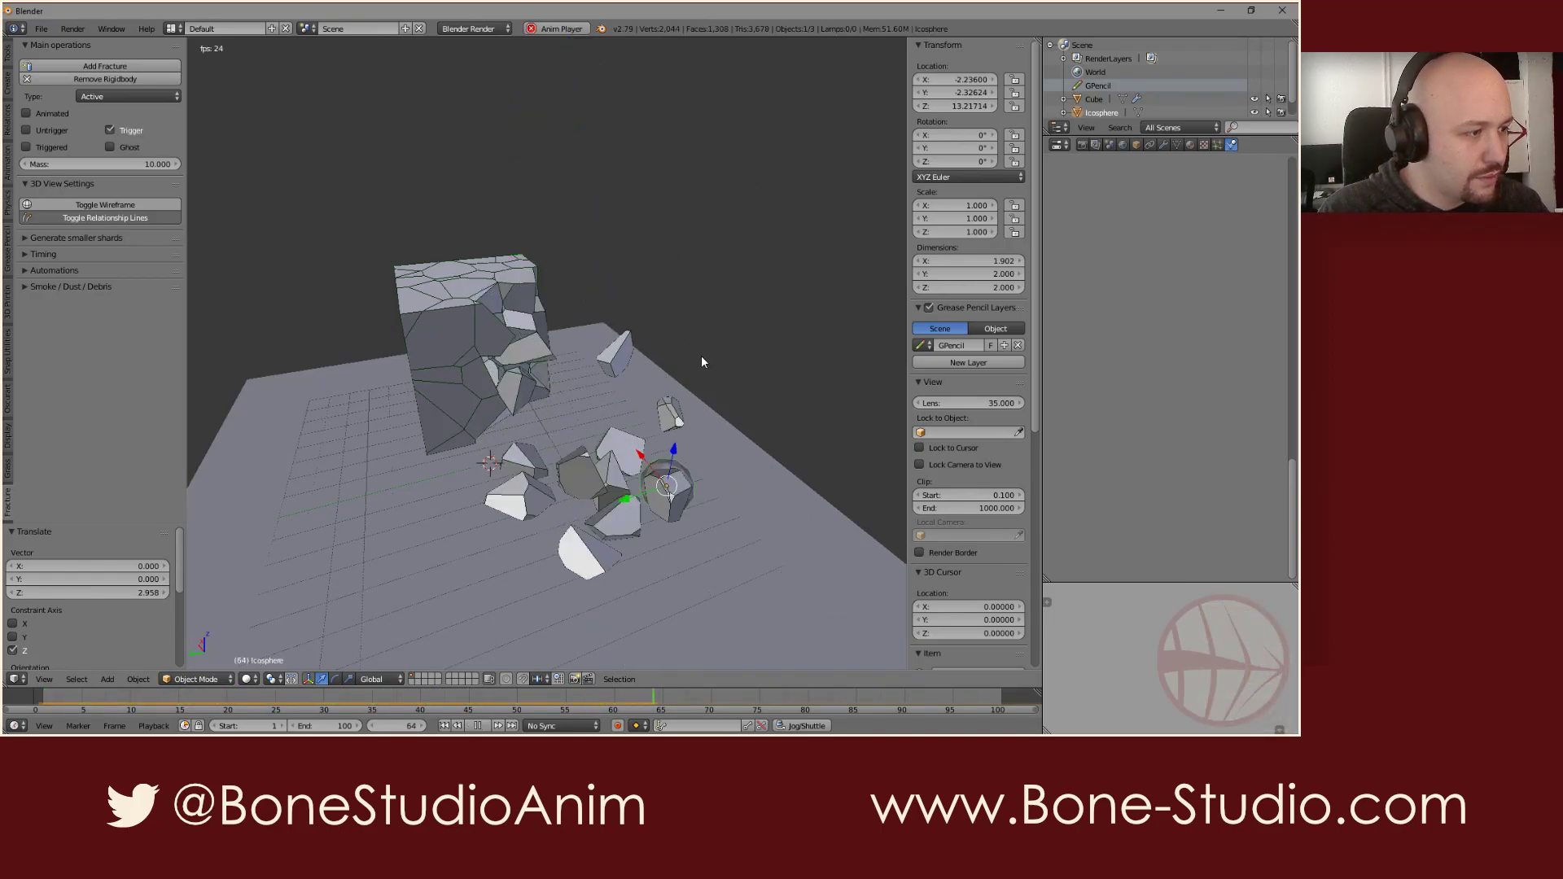
{"action": "mouse_move", "coordinate": [761, 412]}
{"action": "middle_mouse_down"}
{"action": "mouse_move", "coordinate": [711, 402]}
{"action": "mouse_move", "coordinate": [764, 410]}
{"action": "middle_mouse_up"}
{"action": "key", "text": "alt+a"}
{"action": "key", "text": "alt+a"}
Step: Replay the triggered fracture from different viewing angles, stopping at frame 50
{"action": "scroll", "coordinate": [544, 303], "scroll_direction": "up", "scroll_amount": 4}
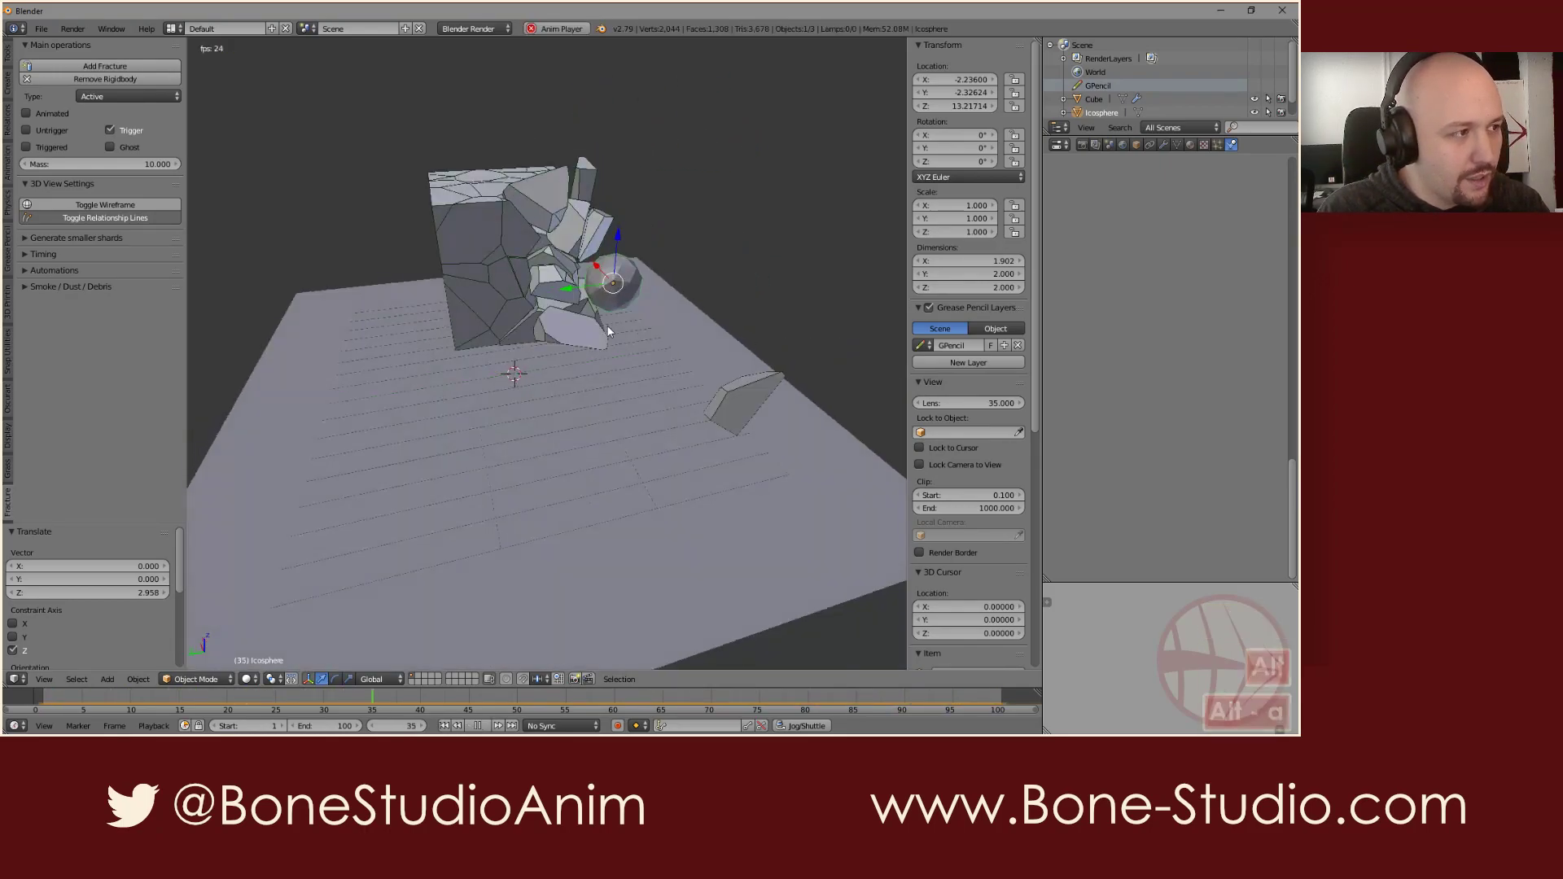
{"action": "key", "text": "alt+a"}
{"action": "middle_click_drag", "start_coordinate": [491, 359], "coordinate": [569, 293]}
{"action": "middle_click_drag", "start_coordinate": [570, 293], "coordinate": [491, 291]}
{"action": "key", "text": "alt+a"}
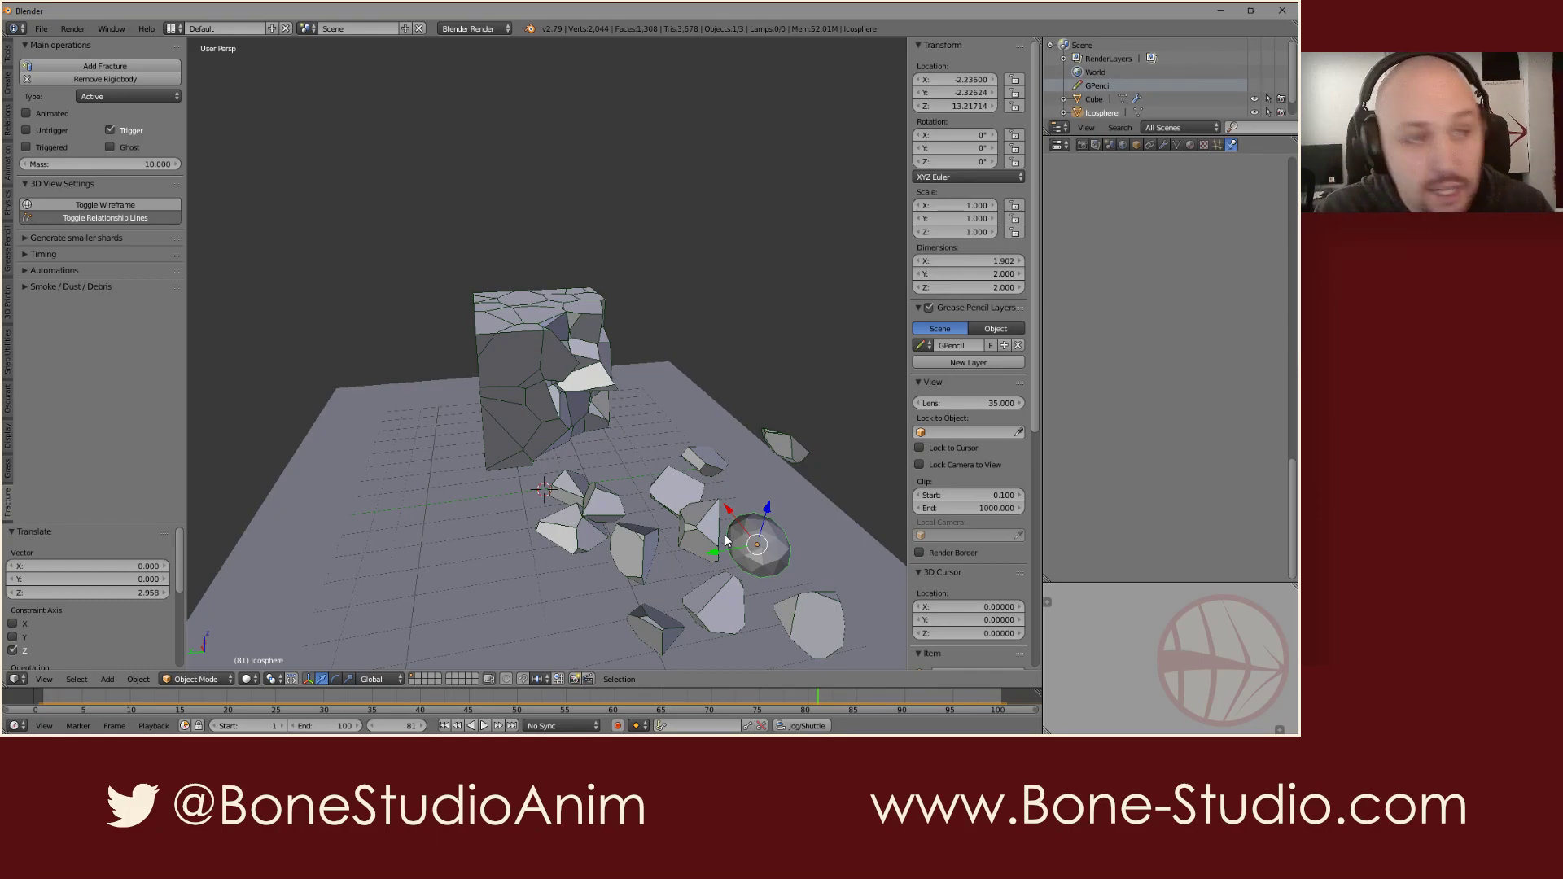
{"action": "key", "text": "alt+a"}
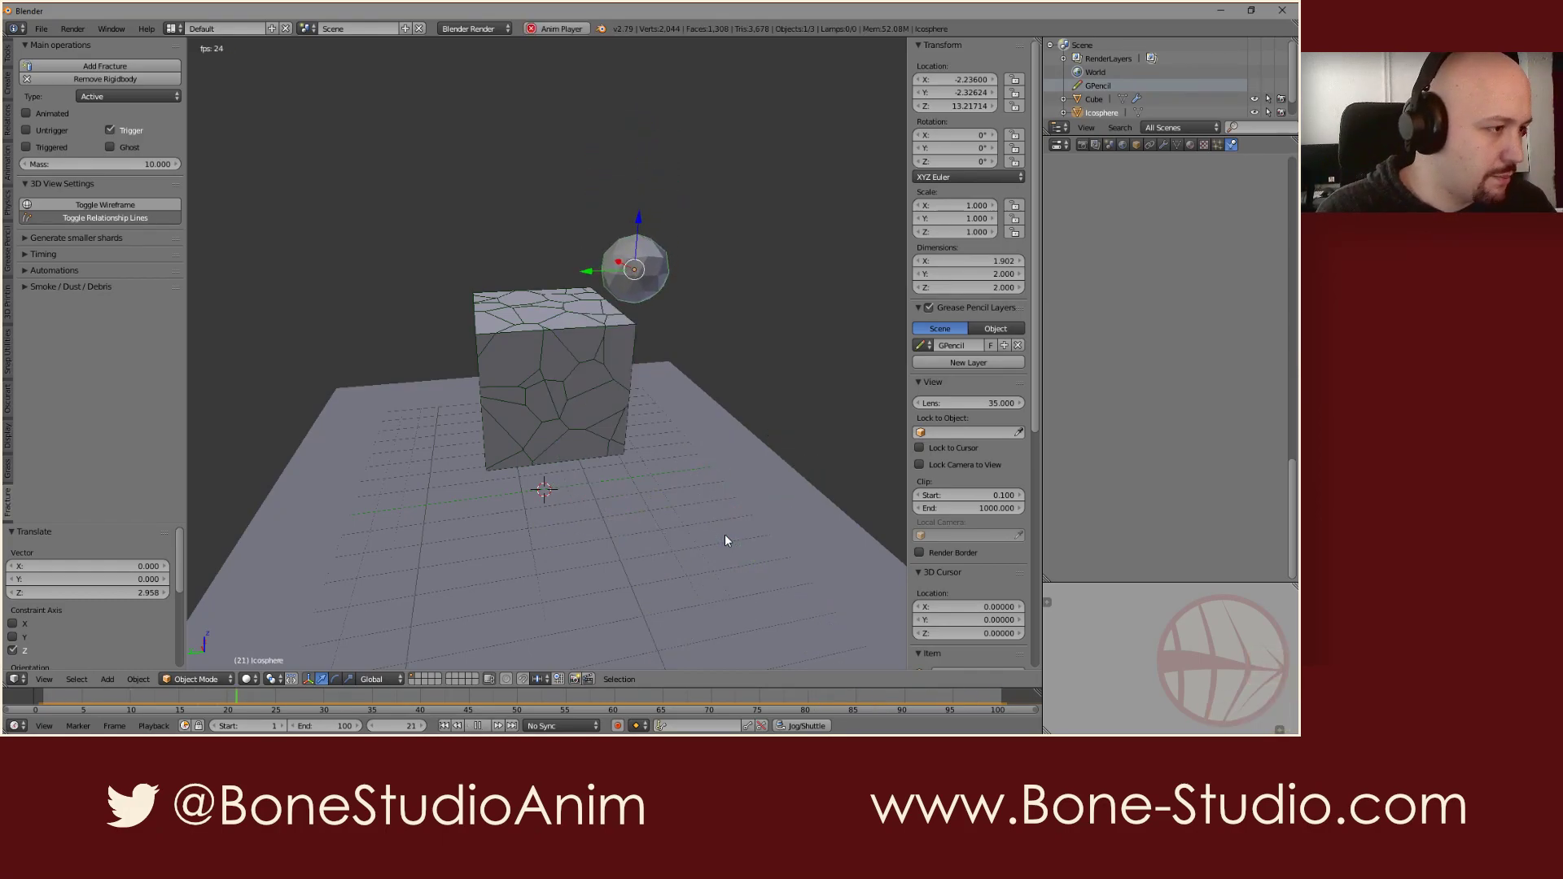
{"action": "key", "text": "alt+a"}
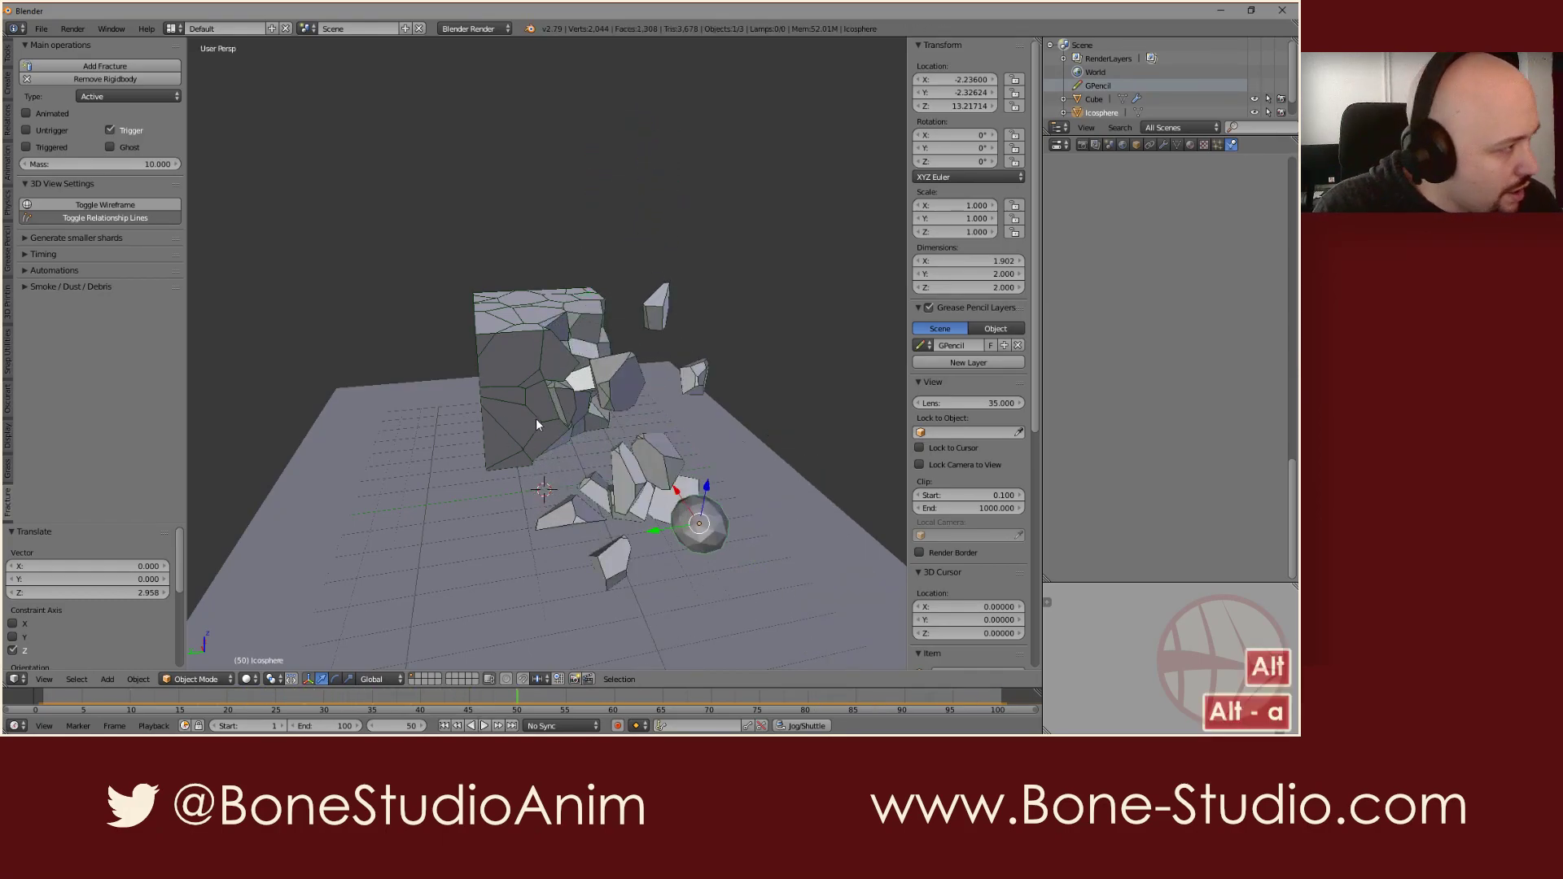
Step: Turn off the fractured cube's wireframe overlay and return to the first frame
{"action": "right_click", "coordinate": [522, 315]}
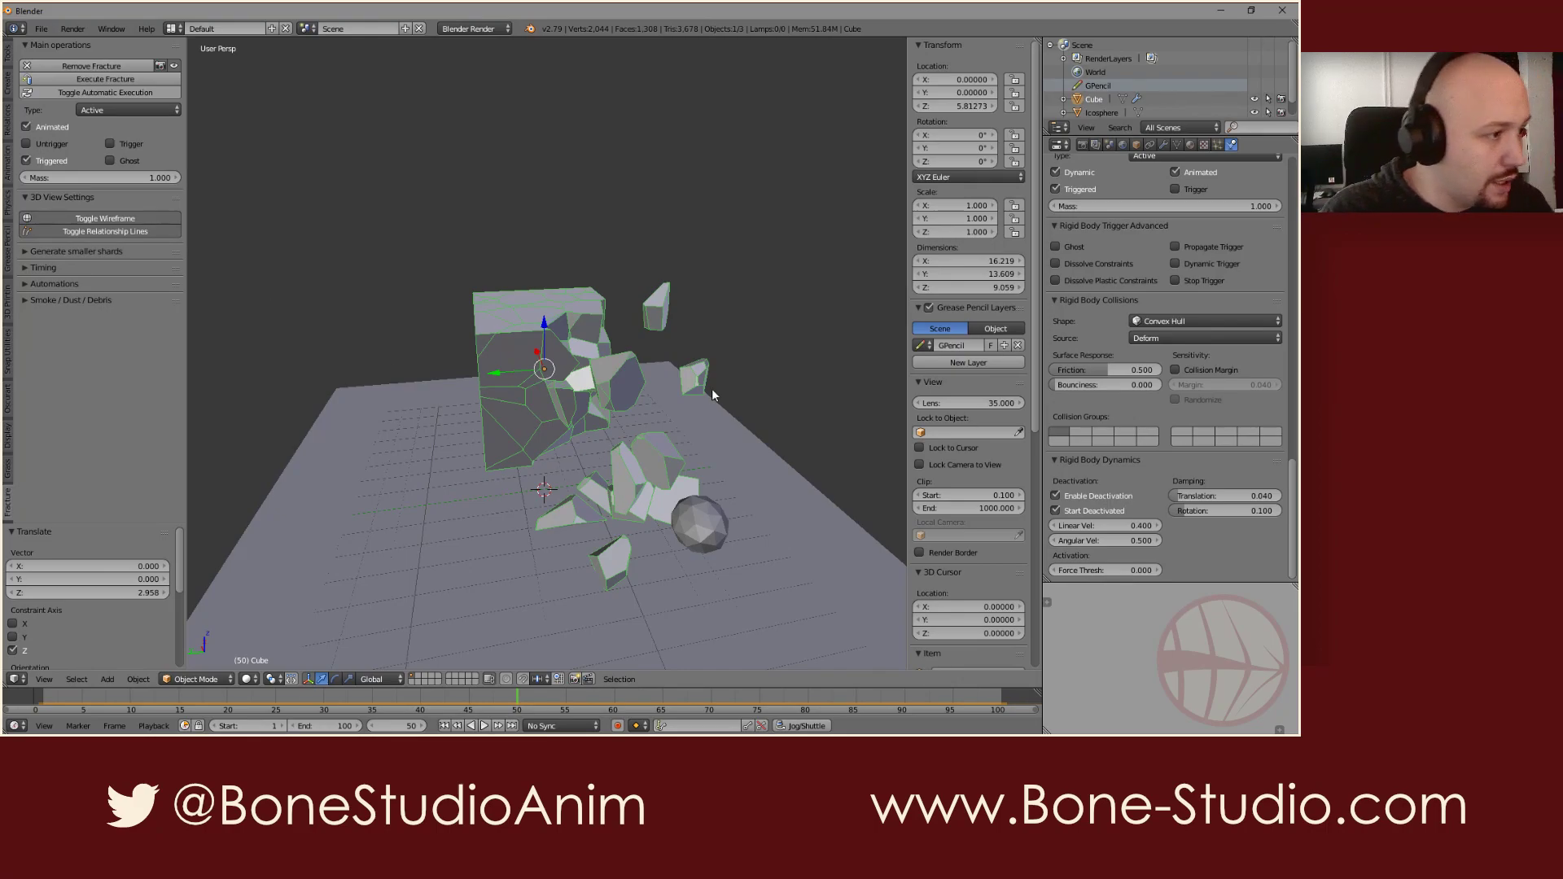
{"action": "left_click", "coordinate": [116, 218]}
{"action": "mouse_move", "coordinate": [635, 342]}
{"action": "middle_mouse_down"}
{"action": "mouse_move", "coordinate": [690, 337]}
{"action": "mouse_move", "coordinate": [593, 329]}
{"action": "mouse_move", "coordinate": [612, 369]}
{"action": "mouse_move", "coordinate": [523, 347]}
{"action": "mouse_move", "coordinate": [619, 363]}
{"action": "middle_mouse_up"}
{"action": "key", "text": "shift+Left"}
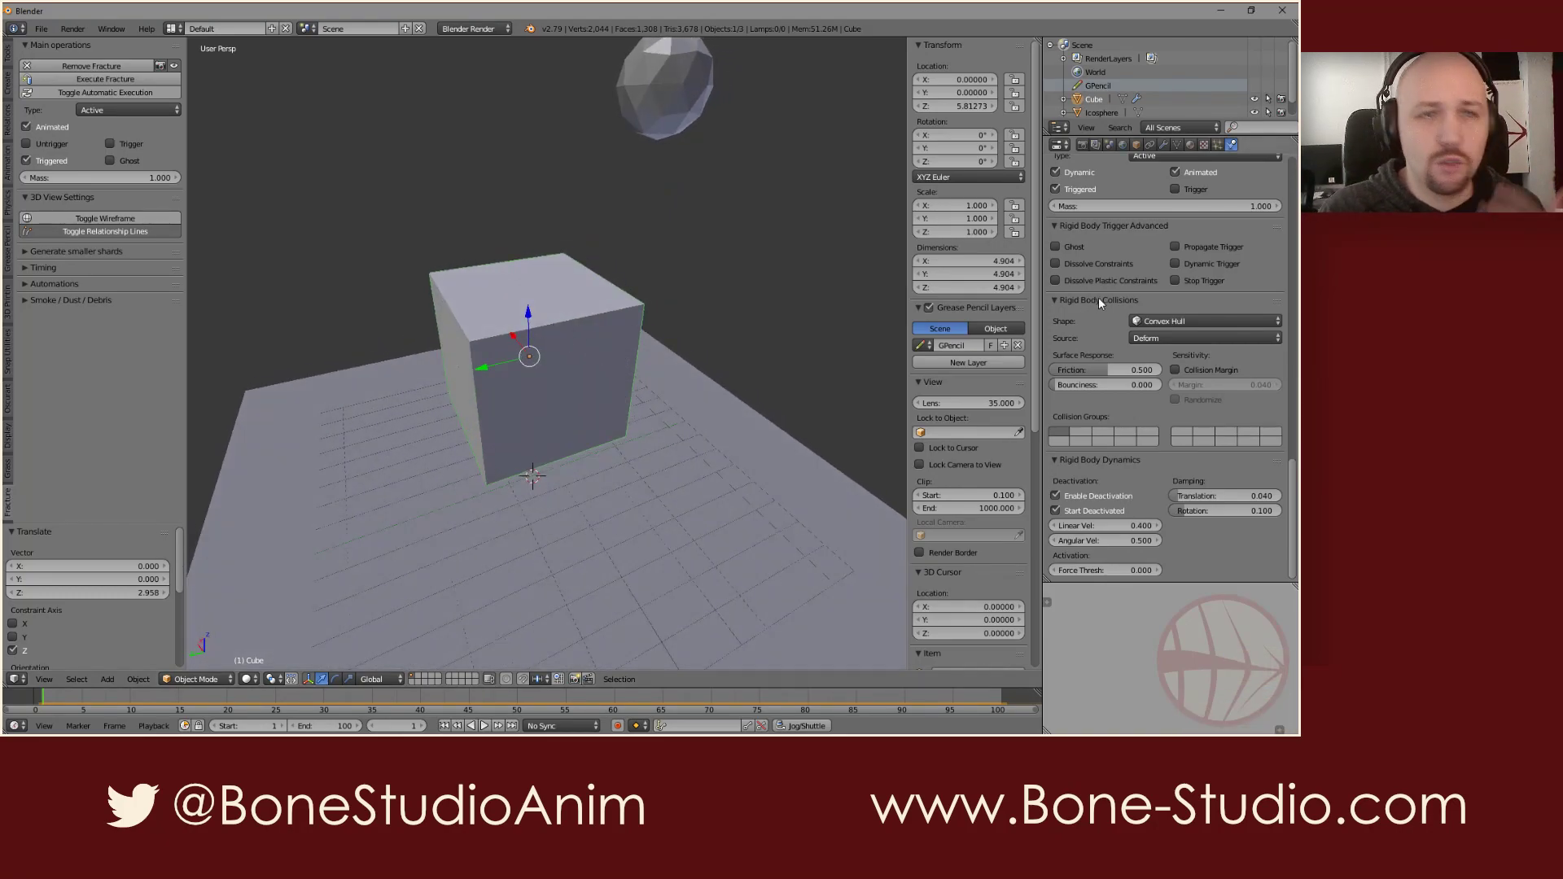
Step: Switch the render engine to Cycles and use a Sky Texture as the colour of the world's Background surface
{"action": "left_click", "coordinate": [471, 29]}
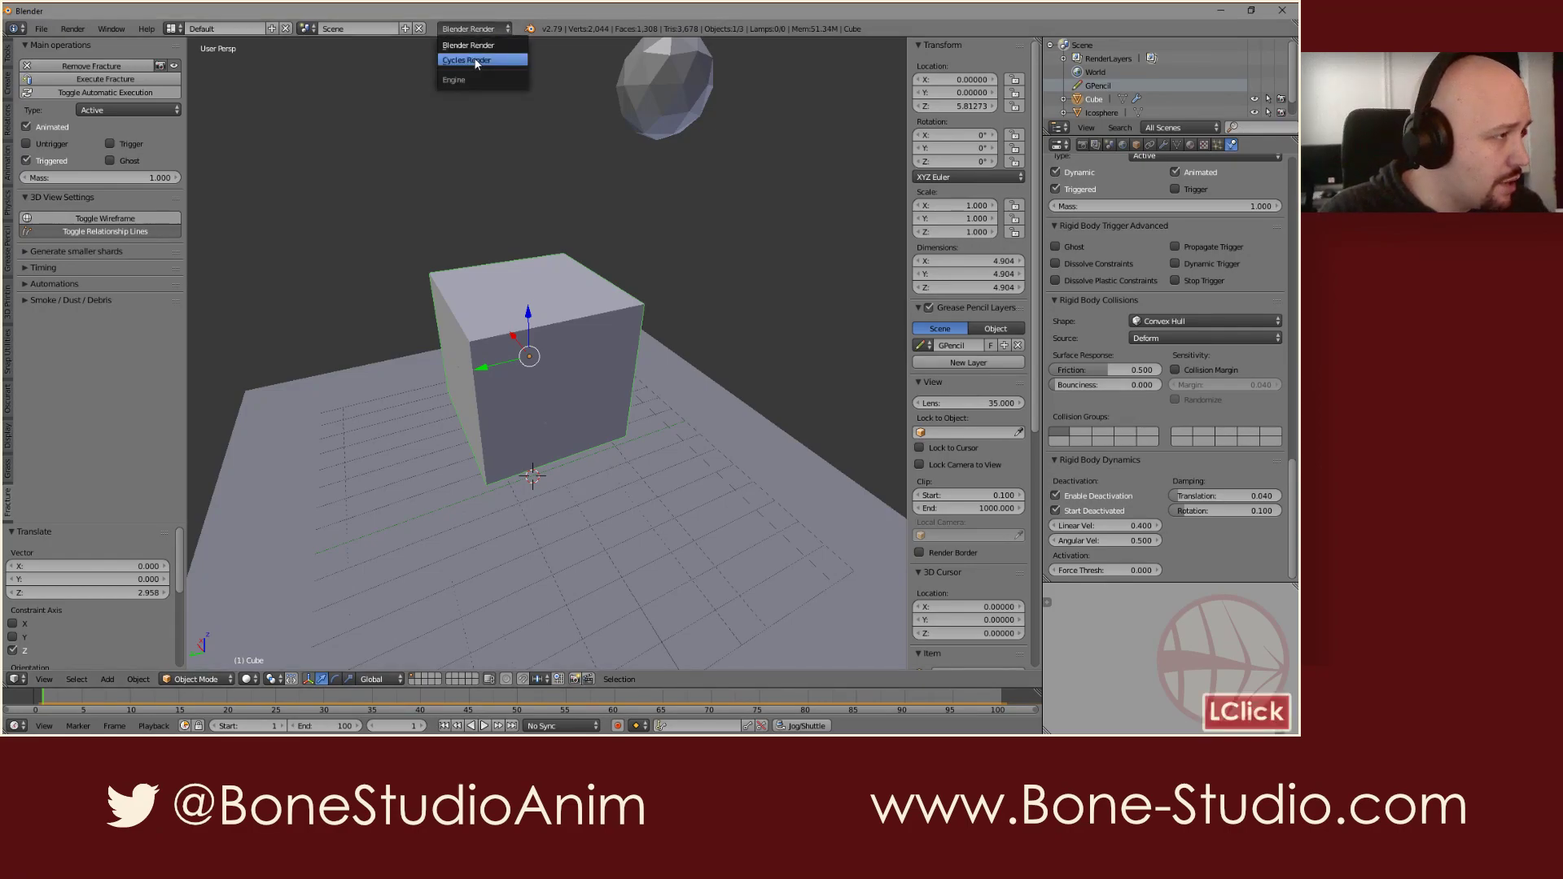
{"action": "left_click", "coordinate": [476, 61]}
{"action": "left_click", "coordinate": [1123, 145]}
{"action": "left_click", "coordinate": [1266, 279]}
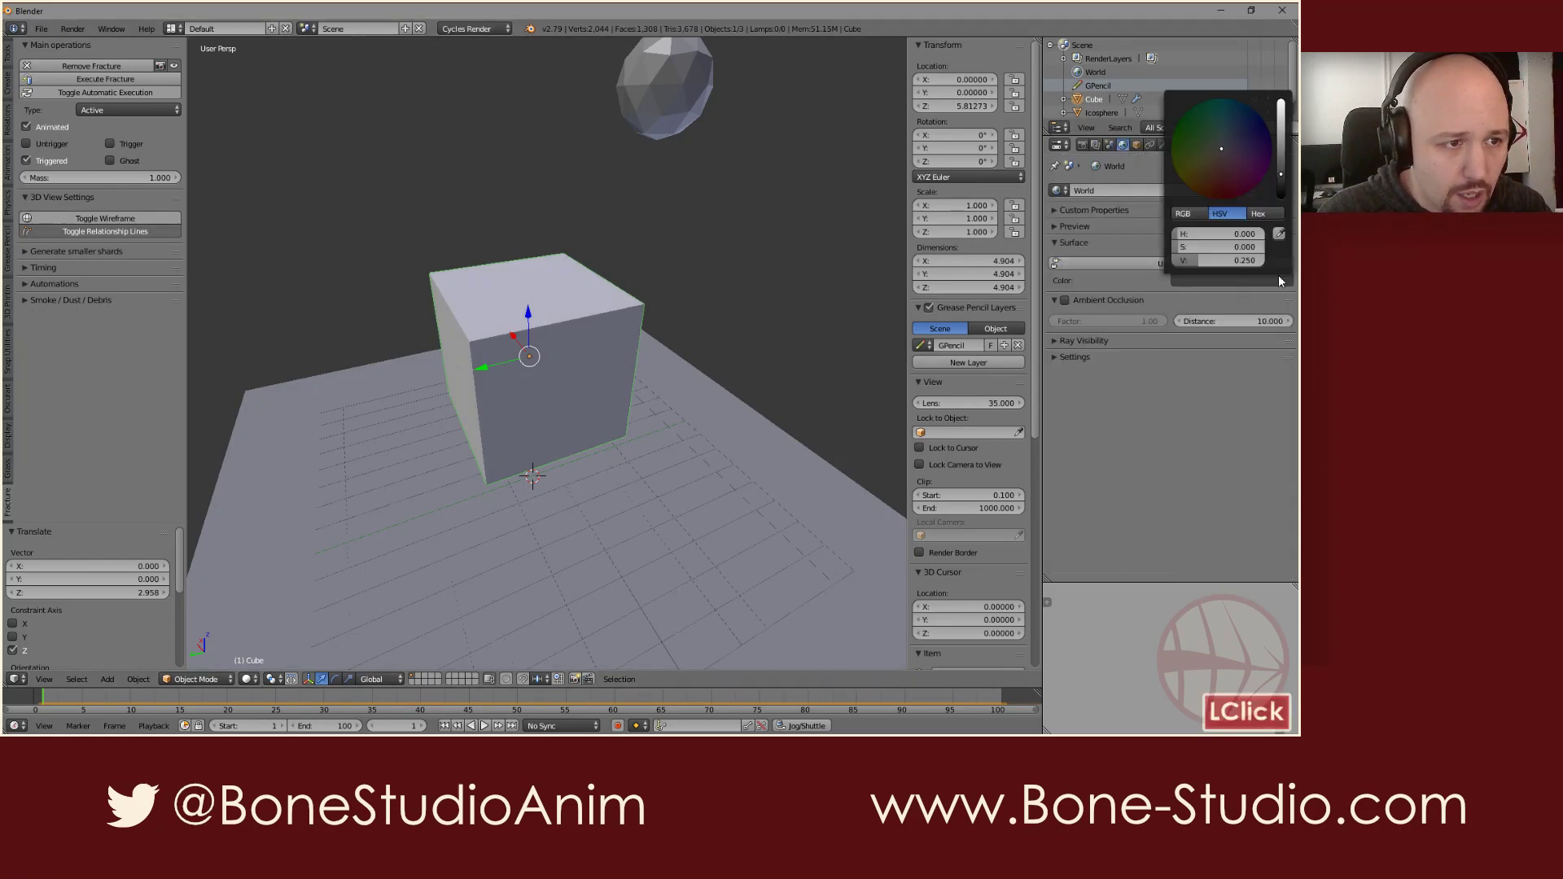
{"action": "left_click", "coordinate": [1145, 262]}
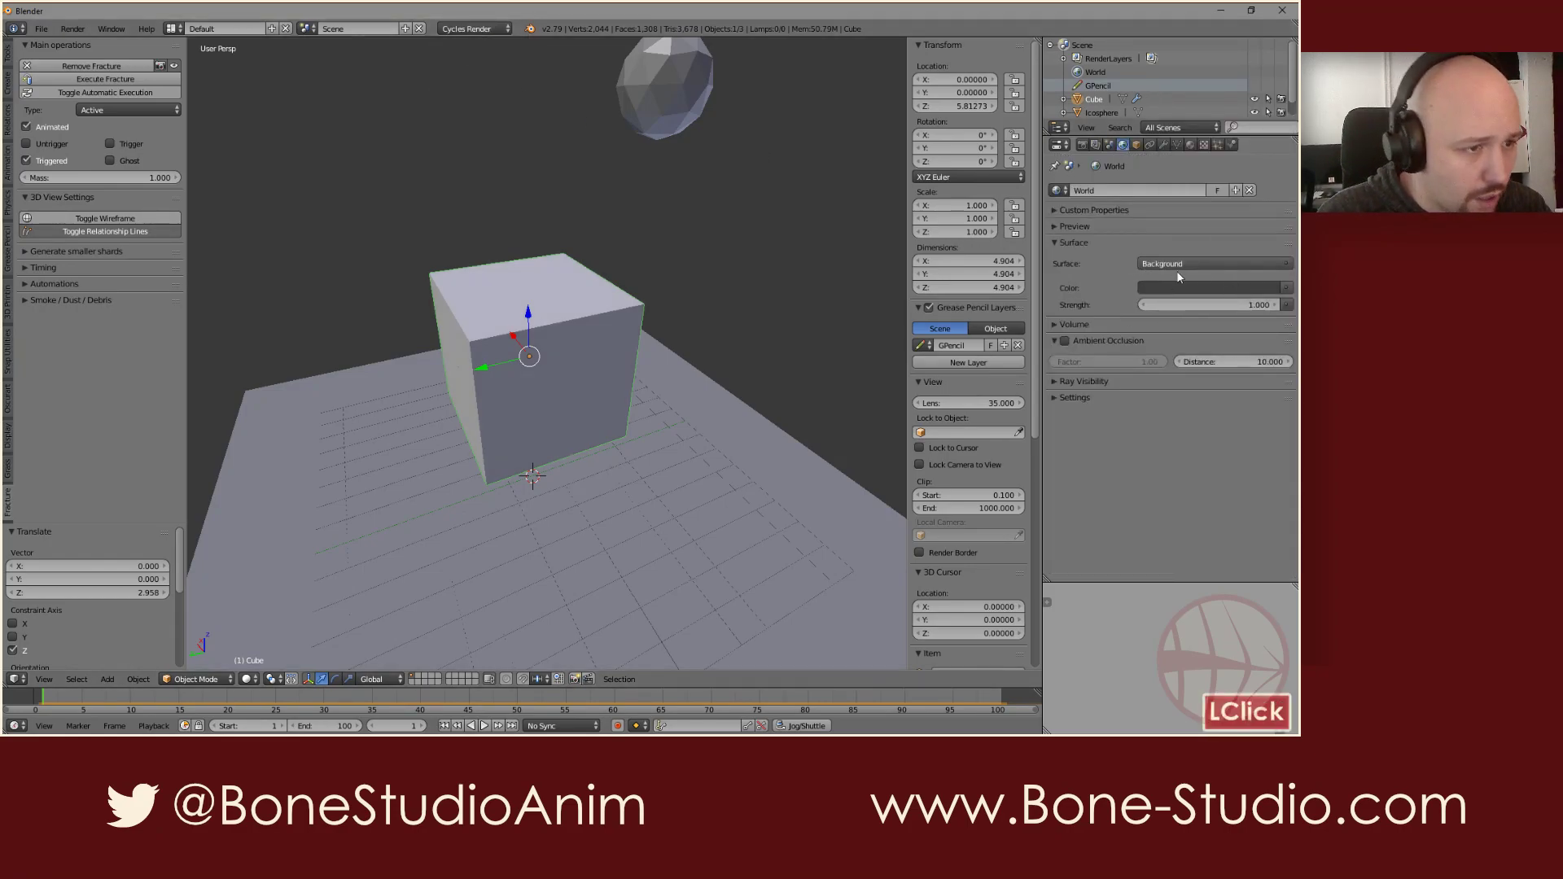
{"action": "left_click", "coordinate": [1266, 276]}
{"action": "left_click", "coordinate": [1226, 265]}
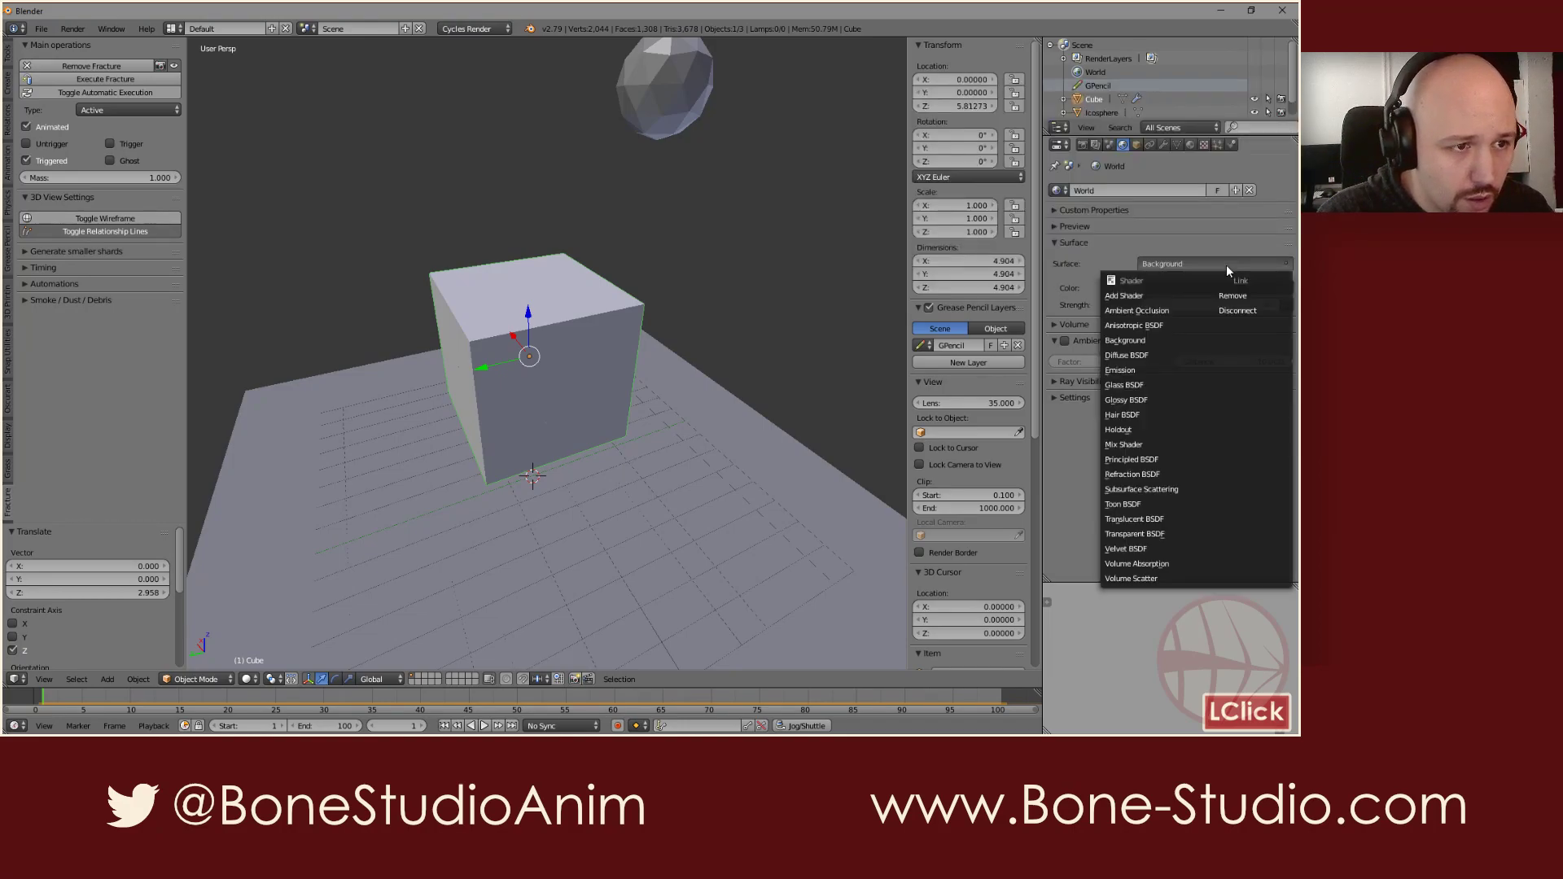
{"action": "left_click", "coordinate": [1287, 289]}
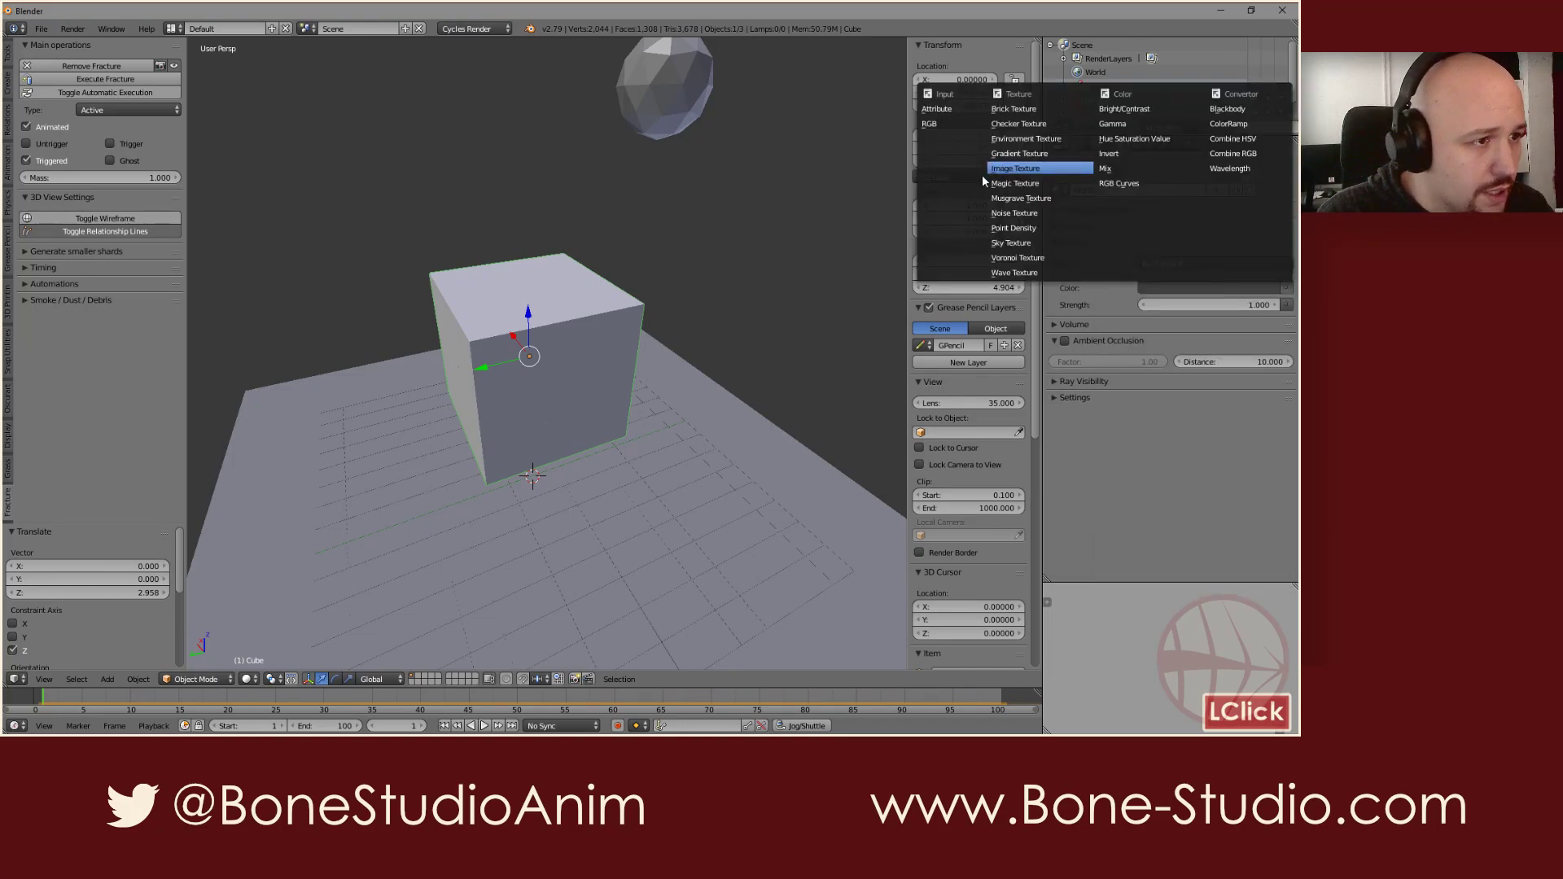
{"action": "left_click", "coordinate": [1013, 242]}
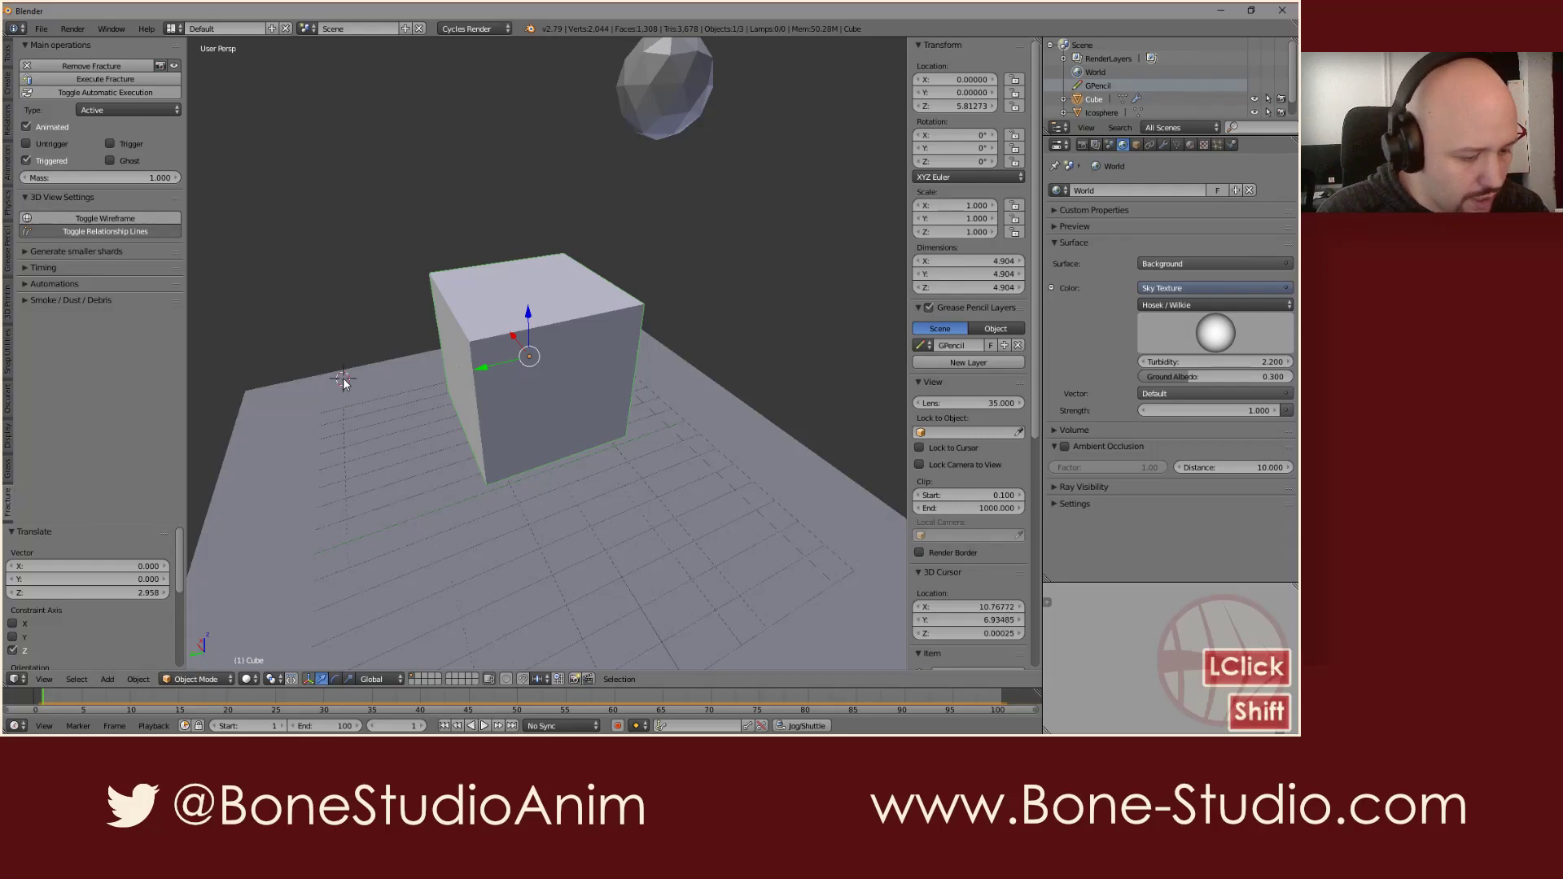
Step: Add a Sun lamp behind the cube and raise it along Z to a height of about 9.1
{"action": "key", "text": "shift+a"}
{"action": "left_click", "coordinate": [322, 533]}
{"action": "left_click", "coordinate": [439, 543]}
{"action": "key", "text": "g"}
{"action": "key", "text": "z"}
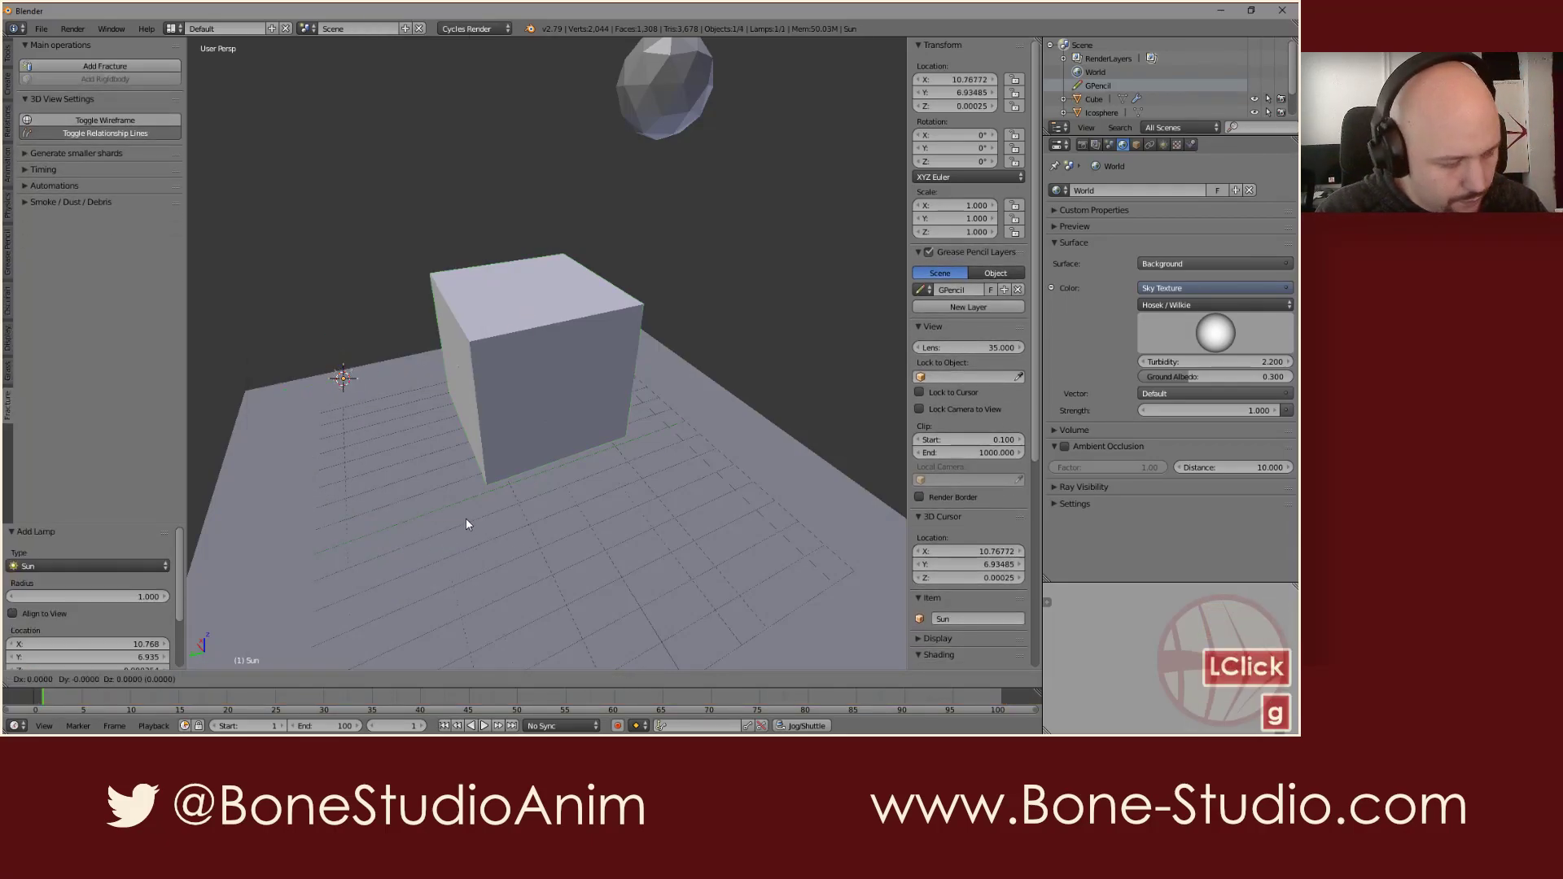
{"action": "left_click", "coordinate": [437, 399]}
Step: Rotate the sun lamp about 38.7° around Y and 42.3° around Z, and preview the rendered lighting
{"action": "key", "text": "r"}
{"action": "key", "text": "y"}
{"action": "left_click", "coordinate": [594, 284]}
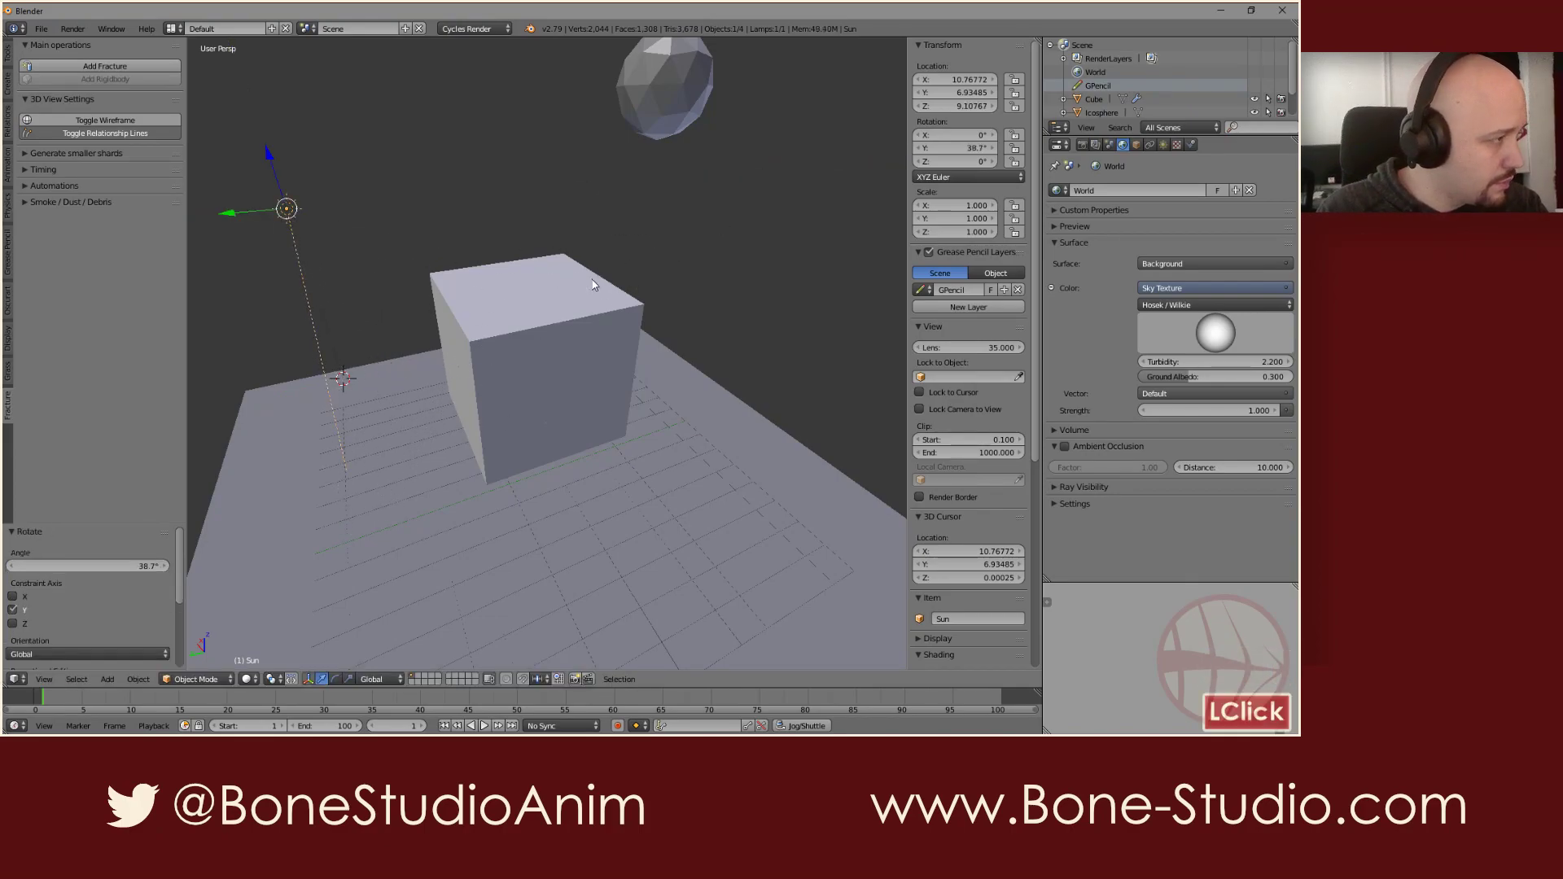
{"action": "key", "text": "r"}
{"action": "key", "text": "z"}
{"action": "left_click", "coordinate": [751, 138]}
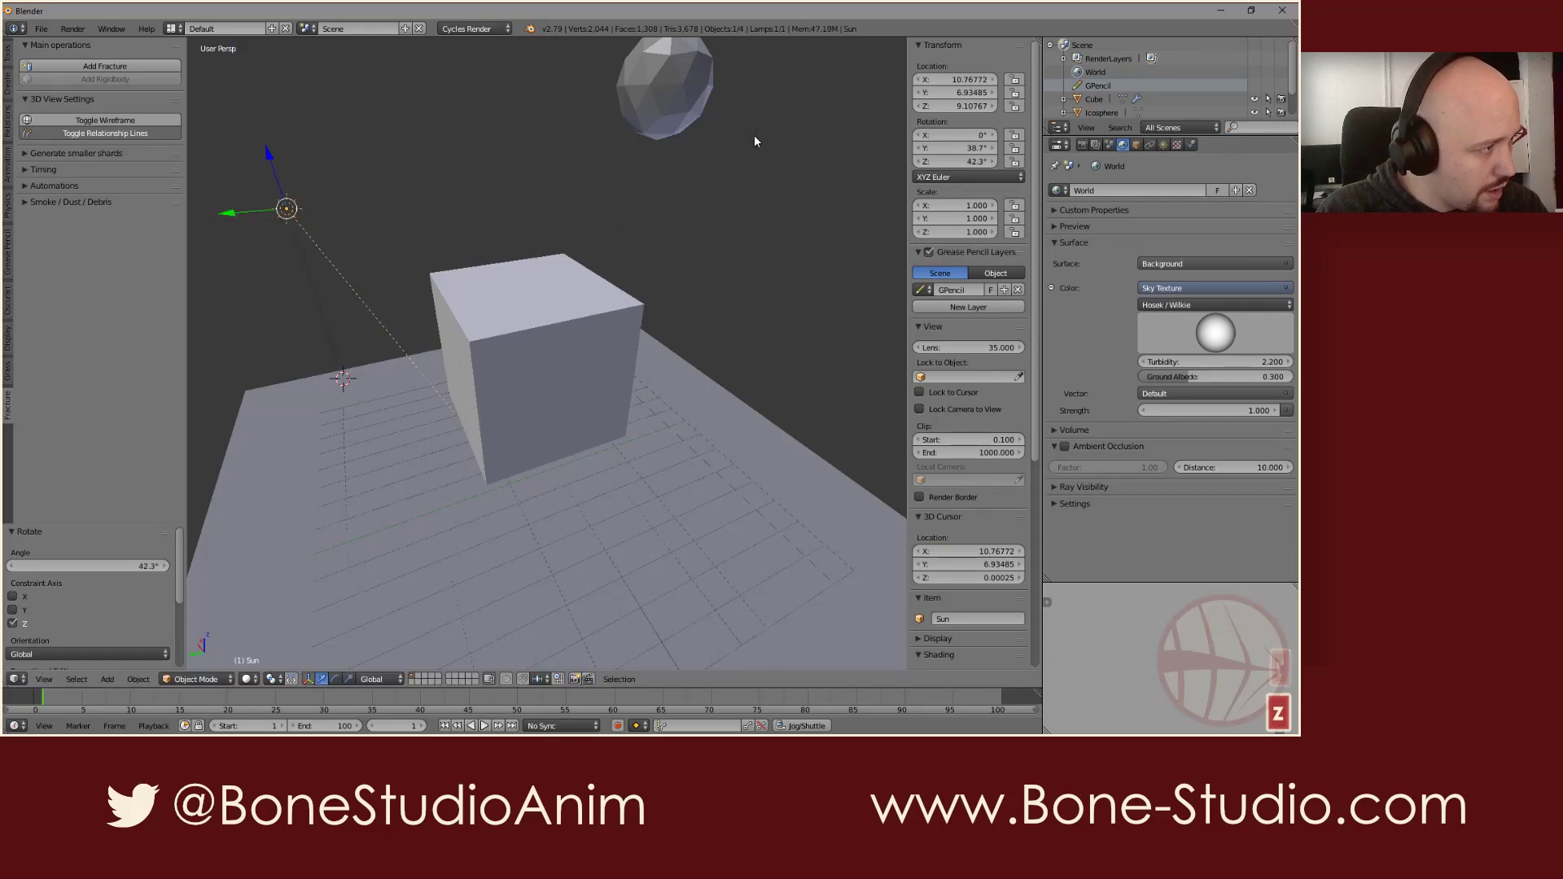
{"action": "key", "text": "shift+z"}
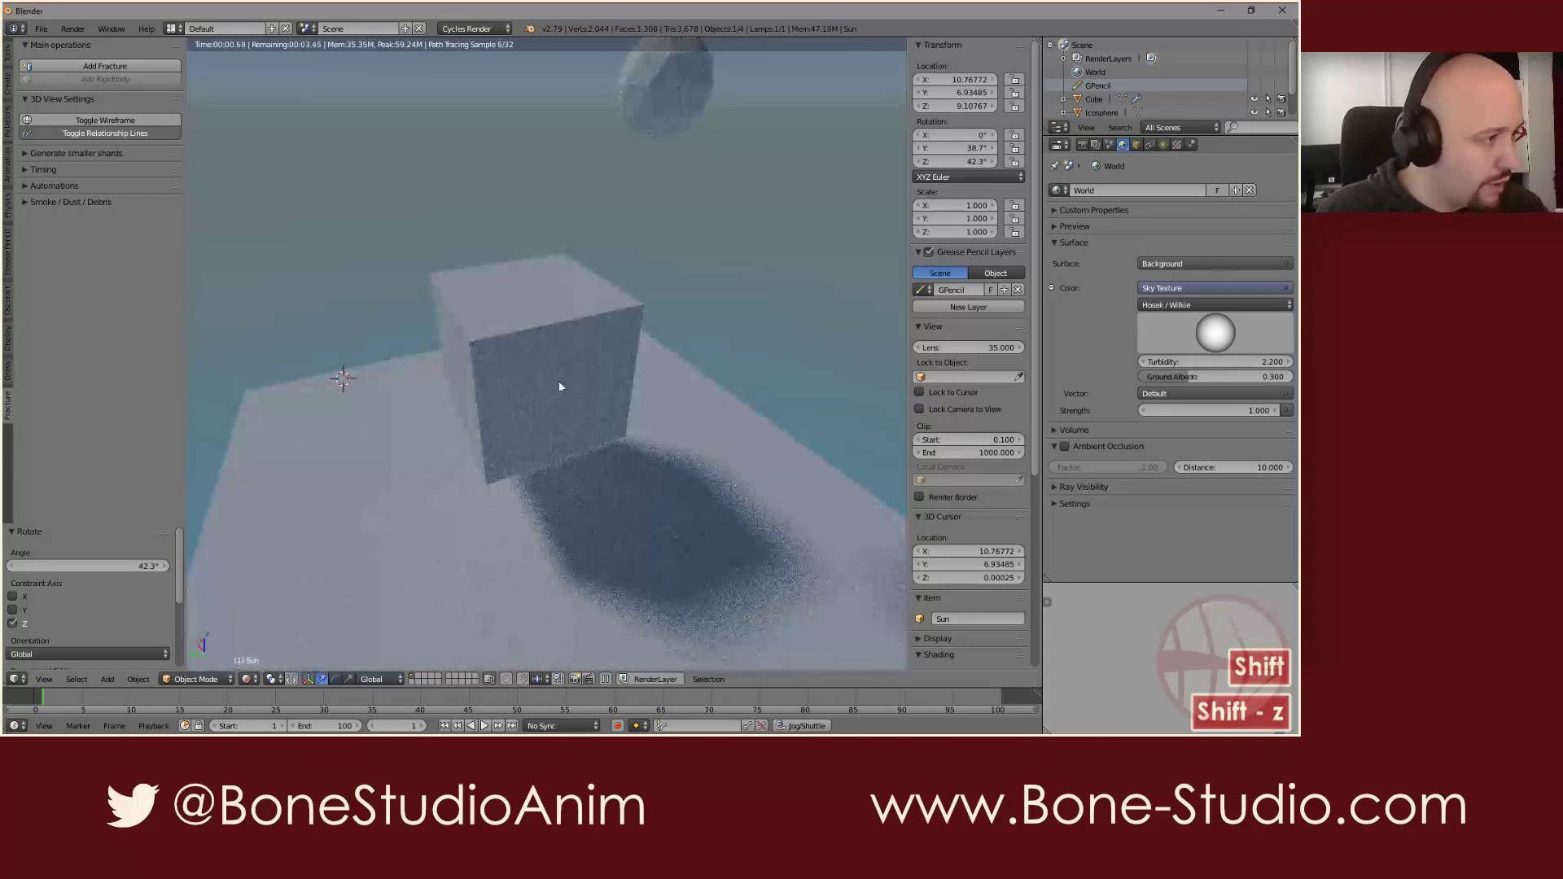
{"action": "key", "text": "shift+z"}
Step: Enable nodes for the cube's Cube_Outer material and set its surface shader to Principled BSDF
{"action": "right_click", "coordinate": [506, 349]}
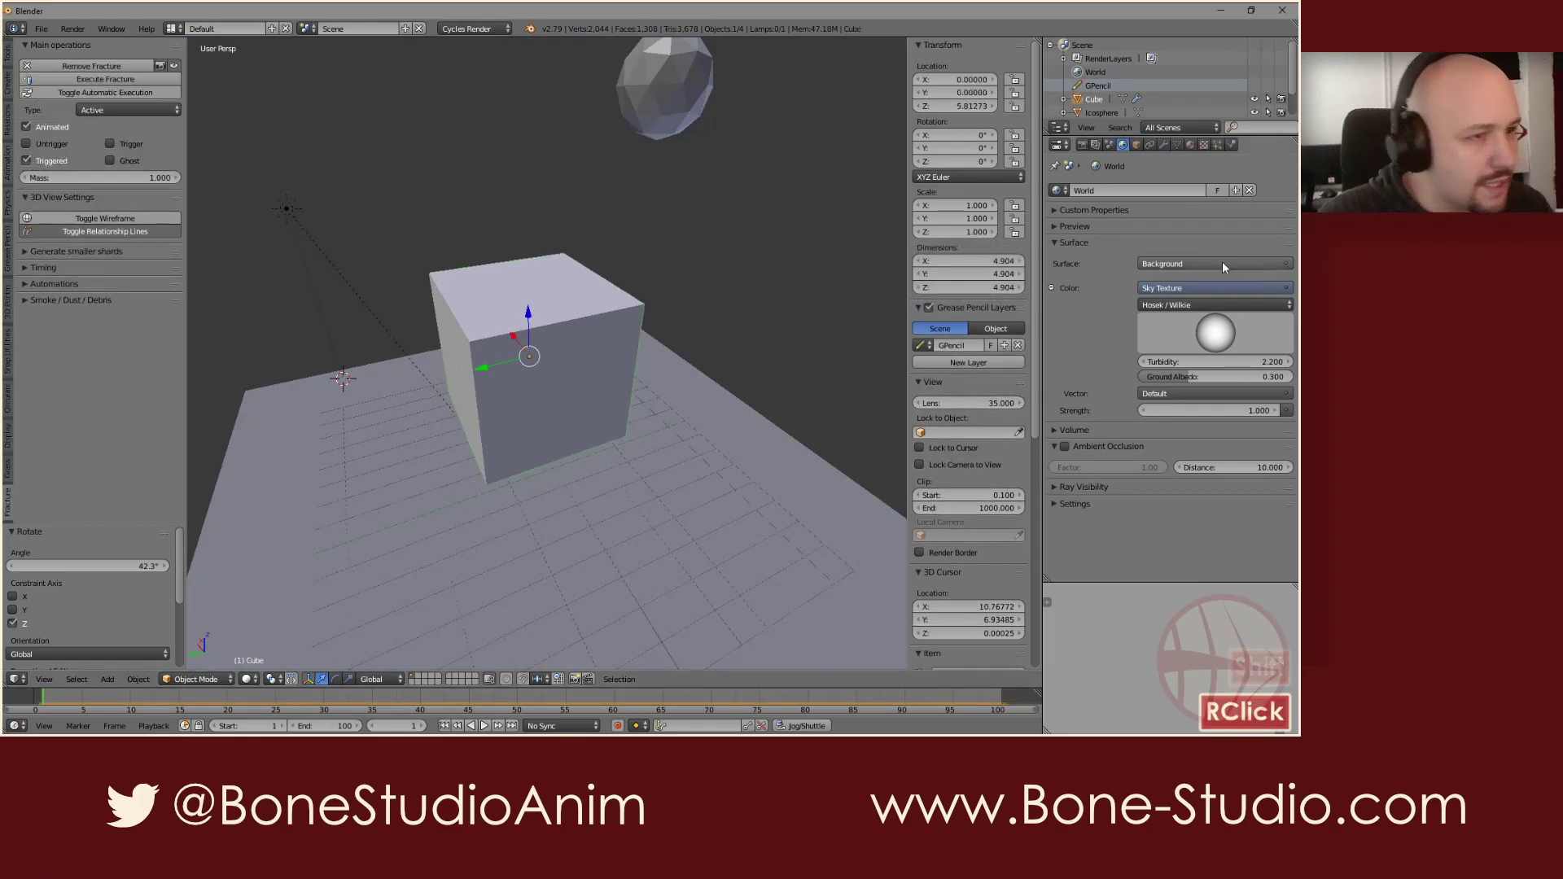
{"action": "left_click", "coordinate": [1191, 145]}
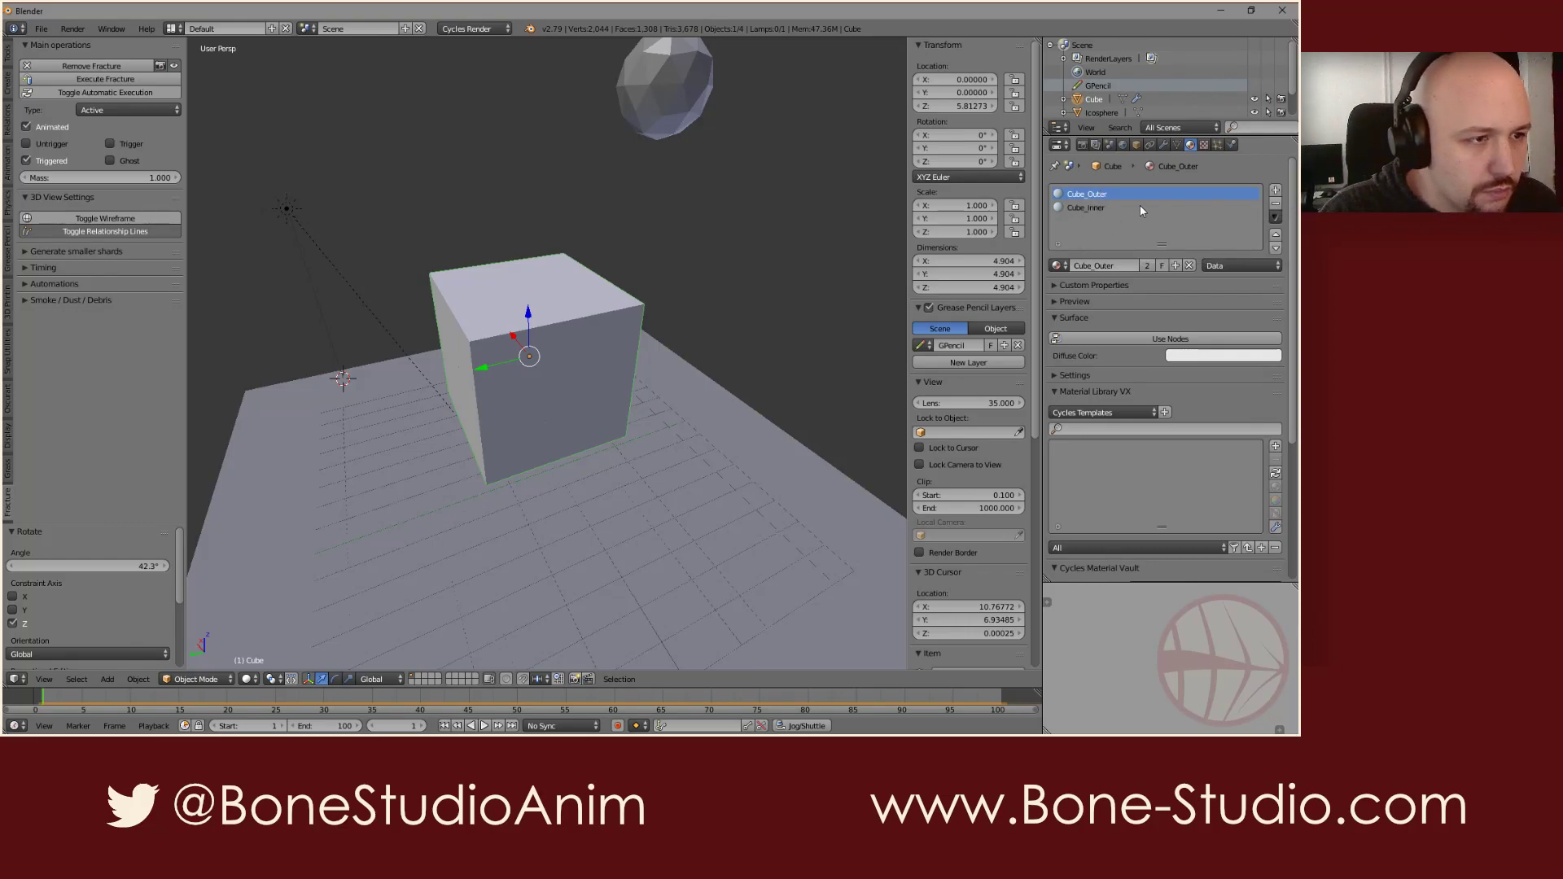
{"action": "left_click", "coordinate": [1170, 339]}
{"action": "left_click", "coordinate": [1179, 339]}
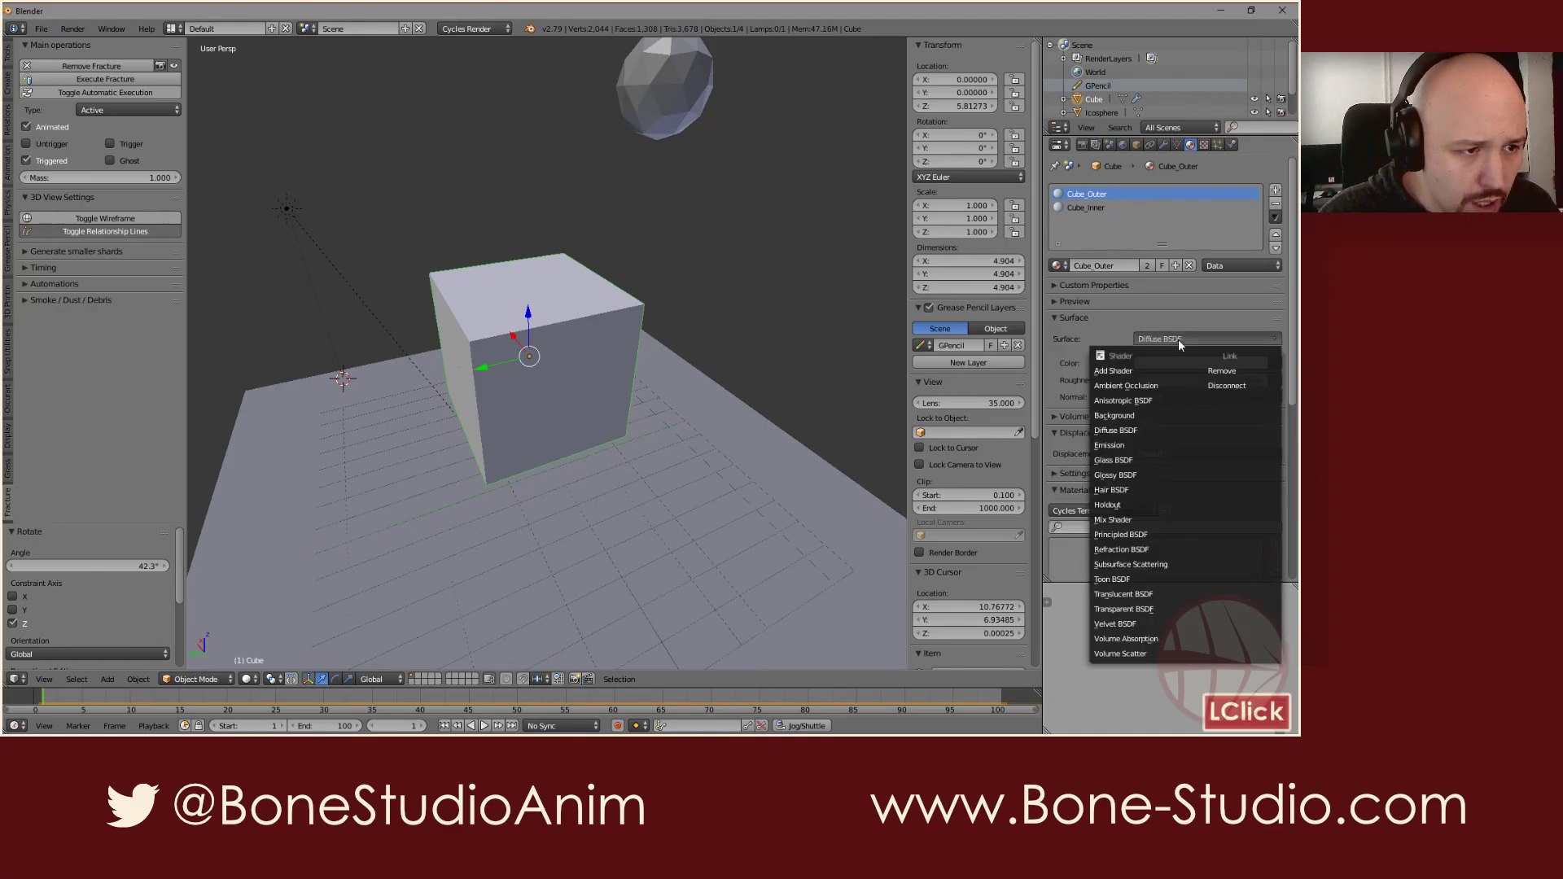
{"action": "left_click", "coordinate": [1121, 534]}
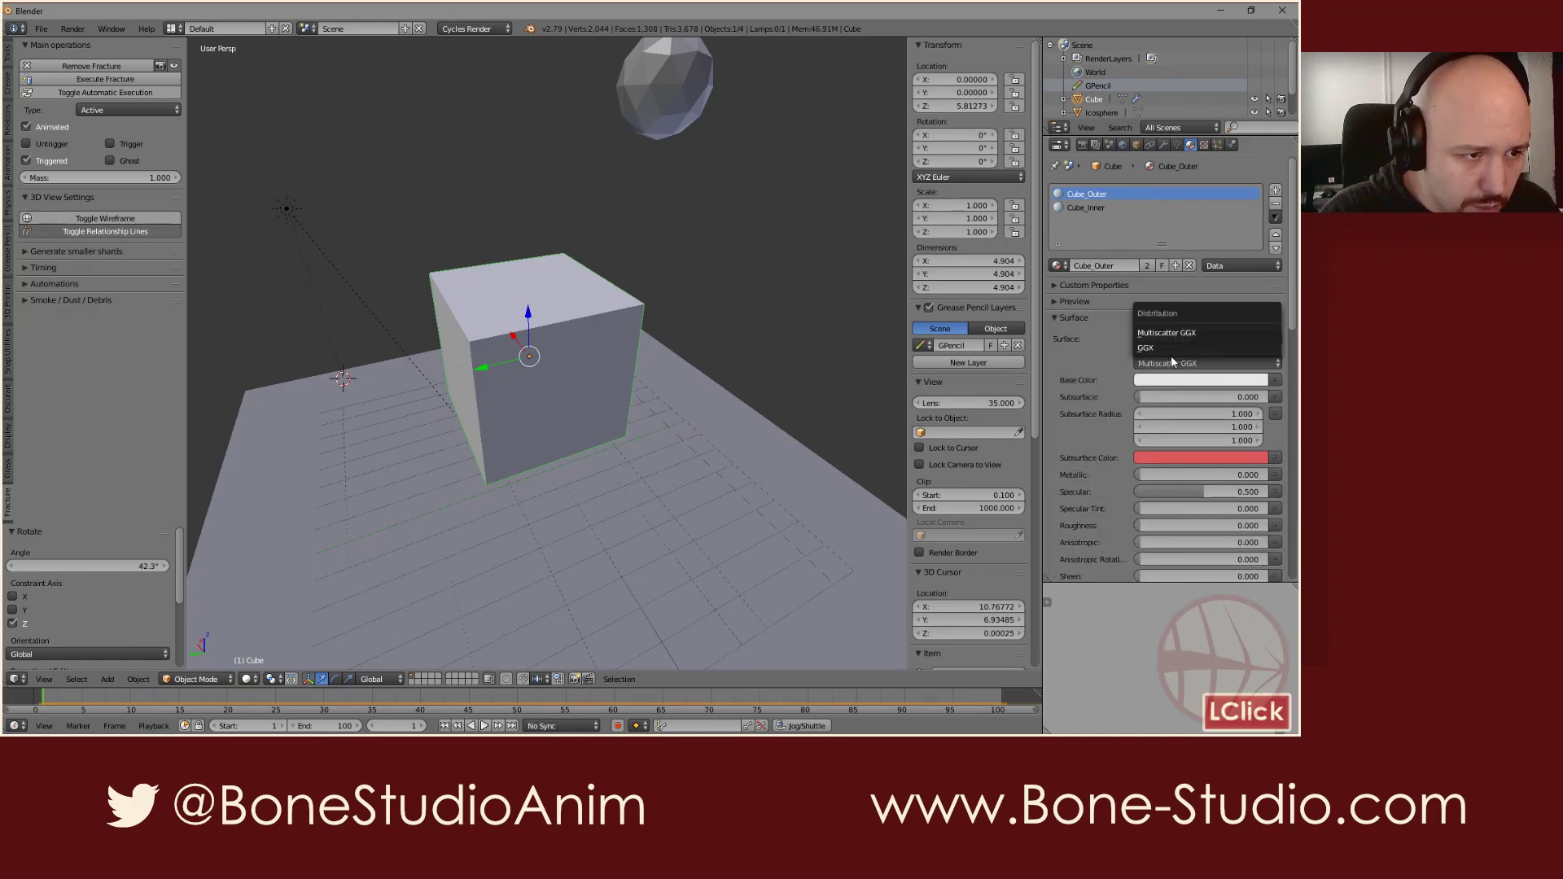
Step: Set the Cube_Outer shader's distribution to GGX and its Transmission to 1.000
{"action": "scroll", "coordinate": [1091, 395], "scroll_direction": "down", "scroll_amount": 6}
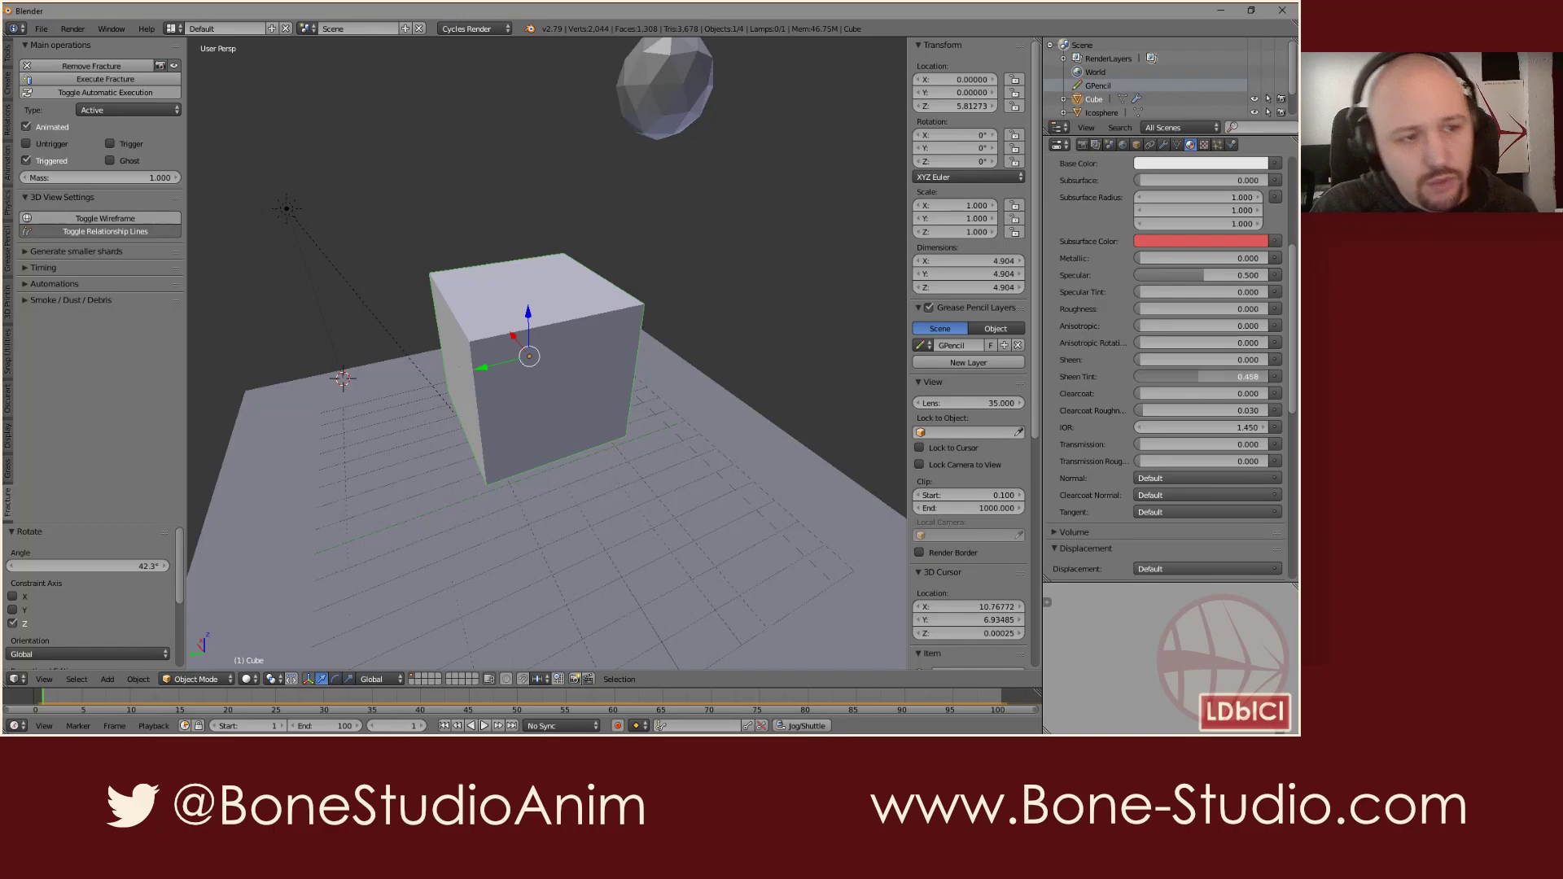
{"action": "left_click", "coordinate": [1149, 346]}
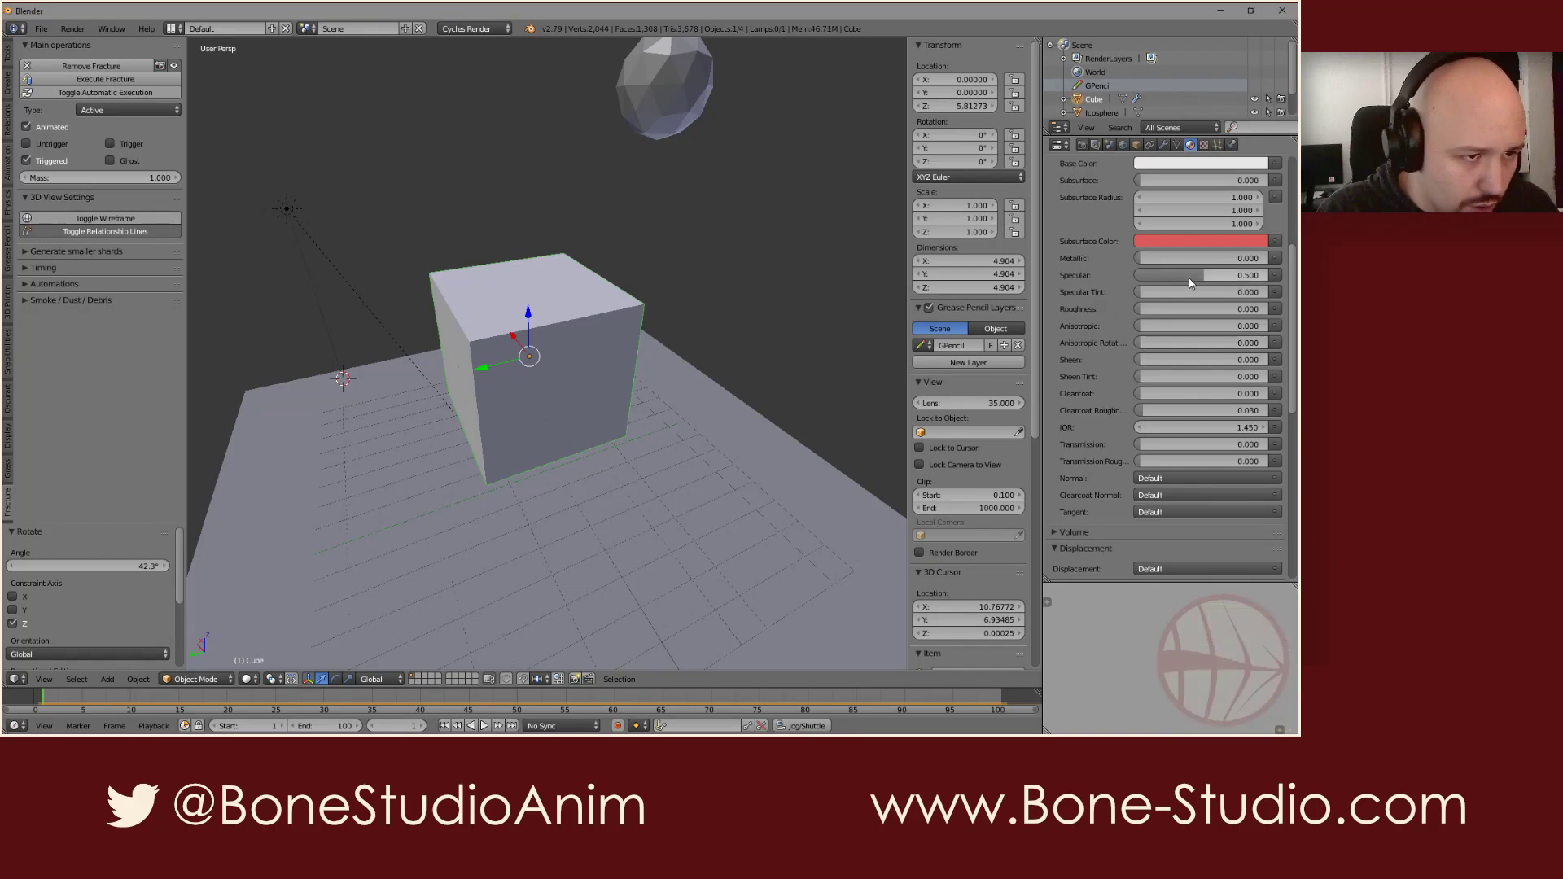
{"action": "left_click_drag", "start_coordinate": [1148, 446], "coordinate": [1274, 443]}
Step: Examine the glass cube and its inner fracture faces up close in a rendered preview
{"action": "key", "text": "shift+z"}
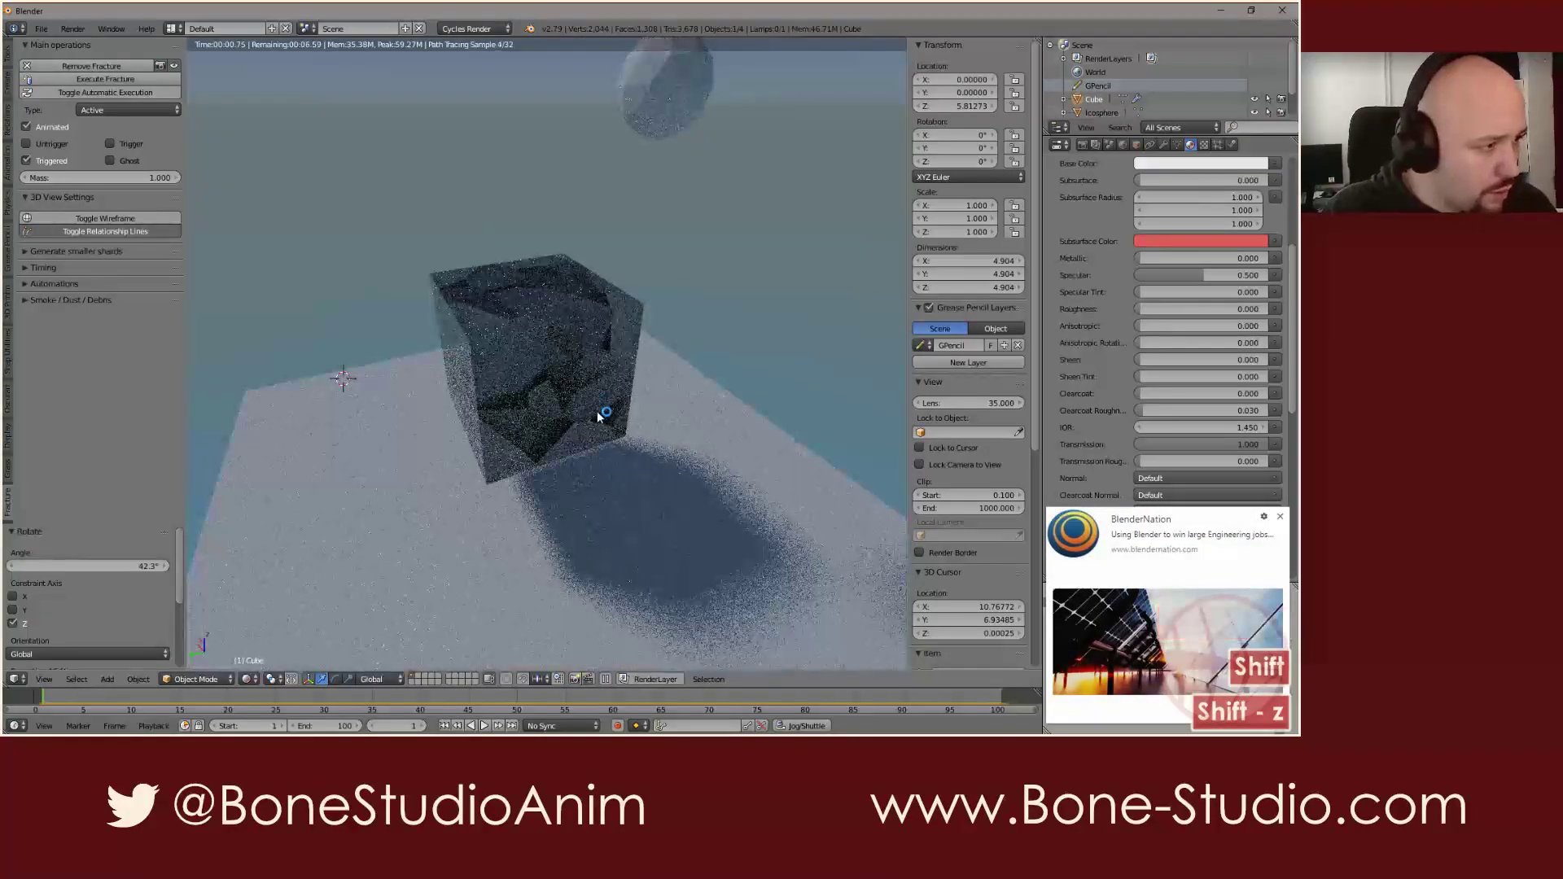
{"action": "left_click", "coordinate": [1280, 516]}
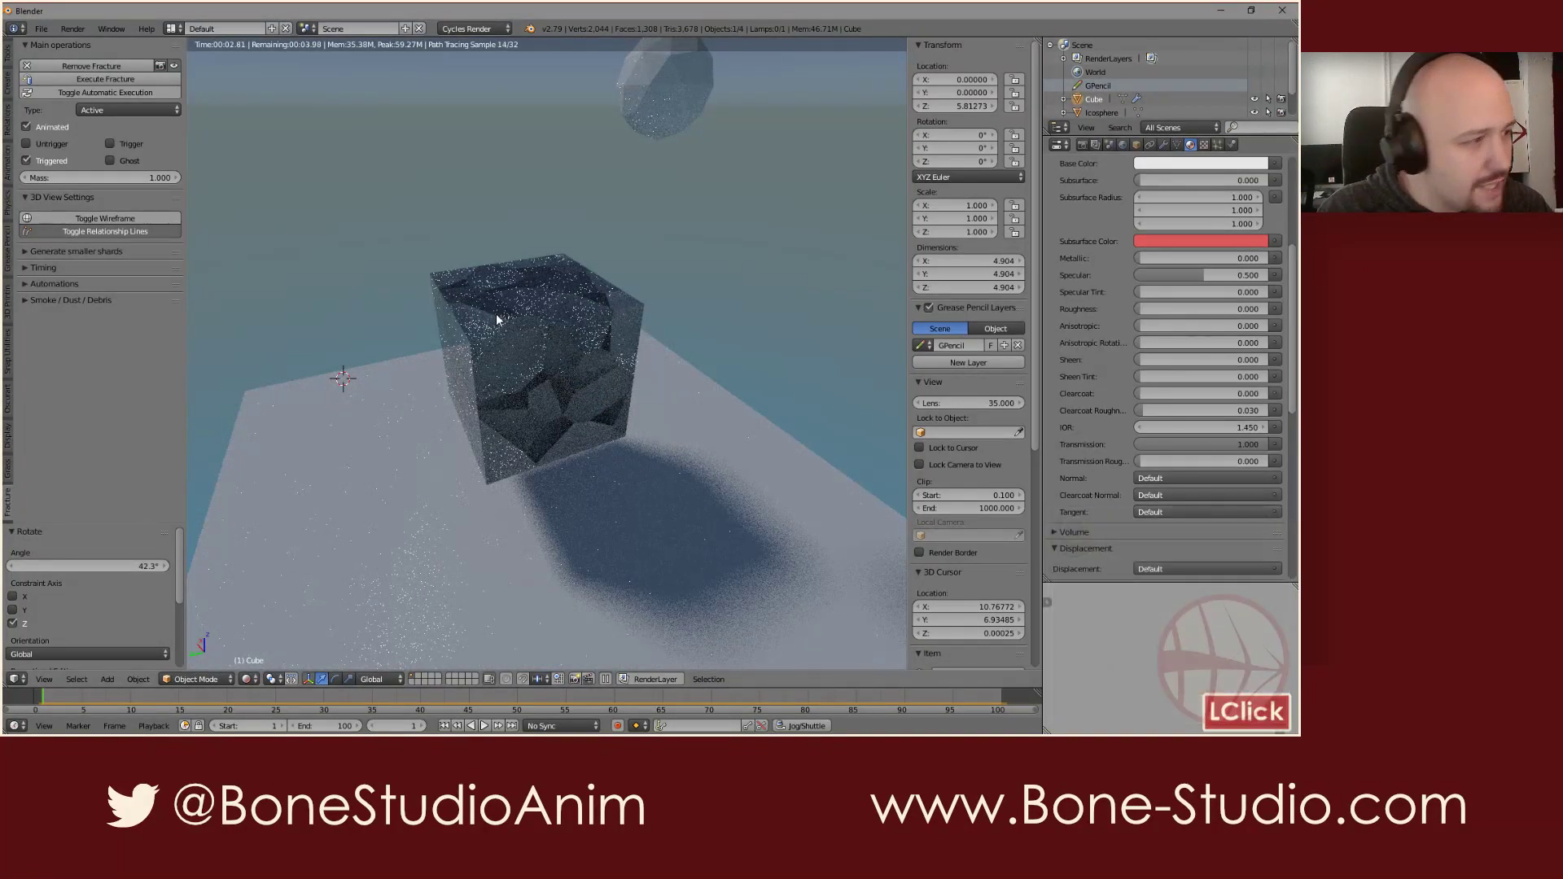
{"action": "scroll", "coordinate": [512, 331], "scroll_direction": "up", "scroll_amount": 1}
{"action": "scroll", "coordinate": [512, 331], "scroll_direction": "up", "scroll_amount": 1}
{"action": "middle_click_drag", "start_coordinate": [530, 383], "coordinate": [677, 356]}
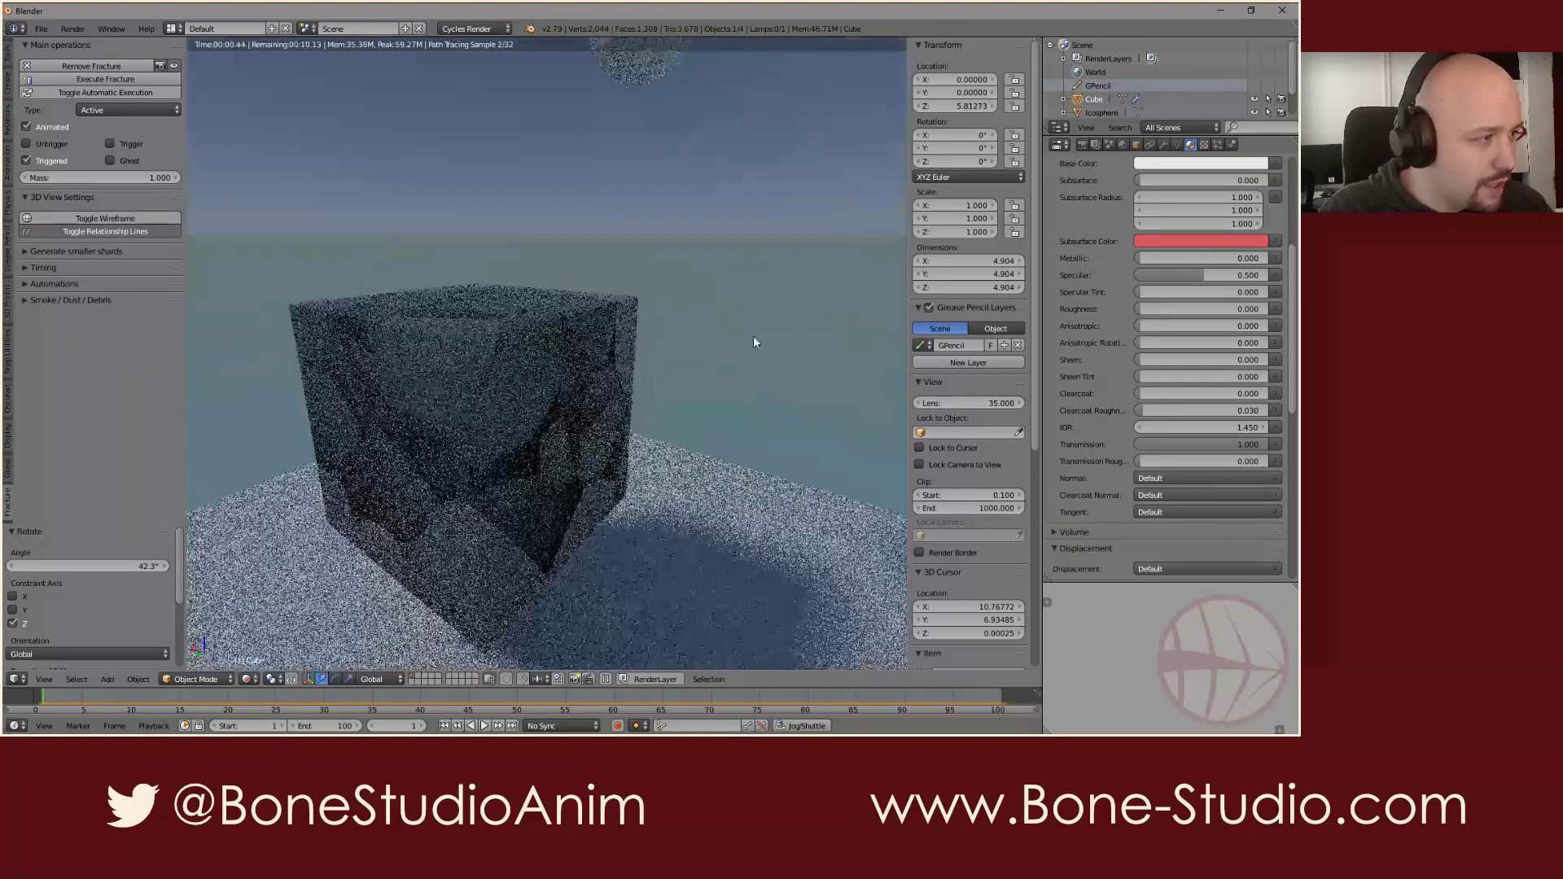
{"action": "middle_click_drag", "start_coordinate": [569, 437], "coordinate": [827, 404]}
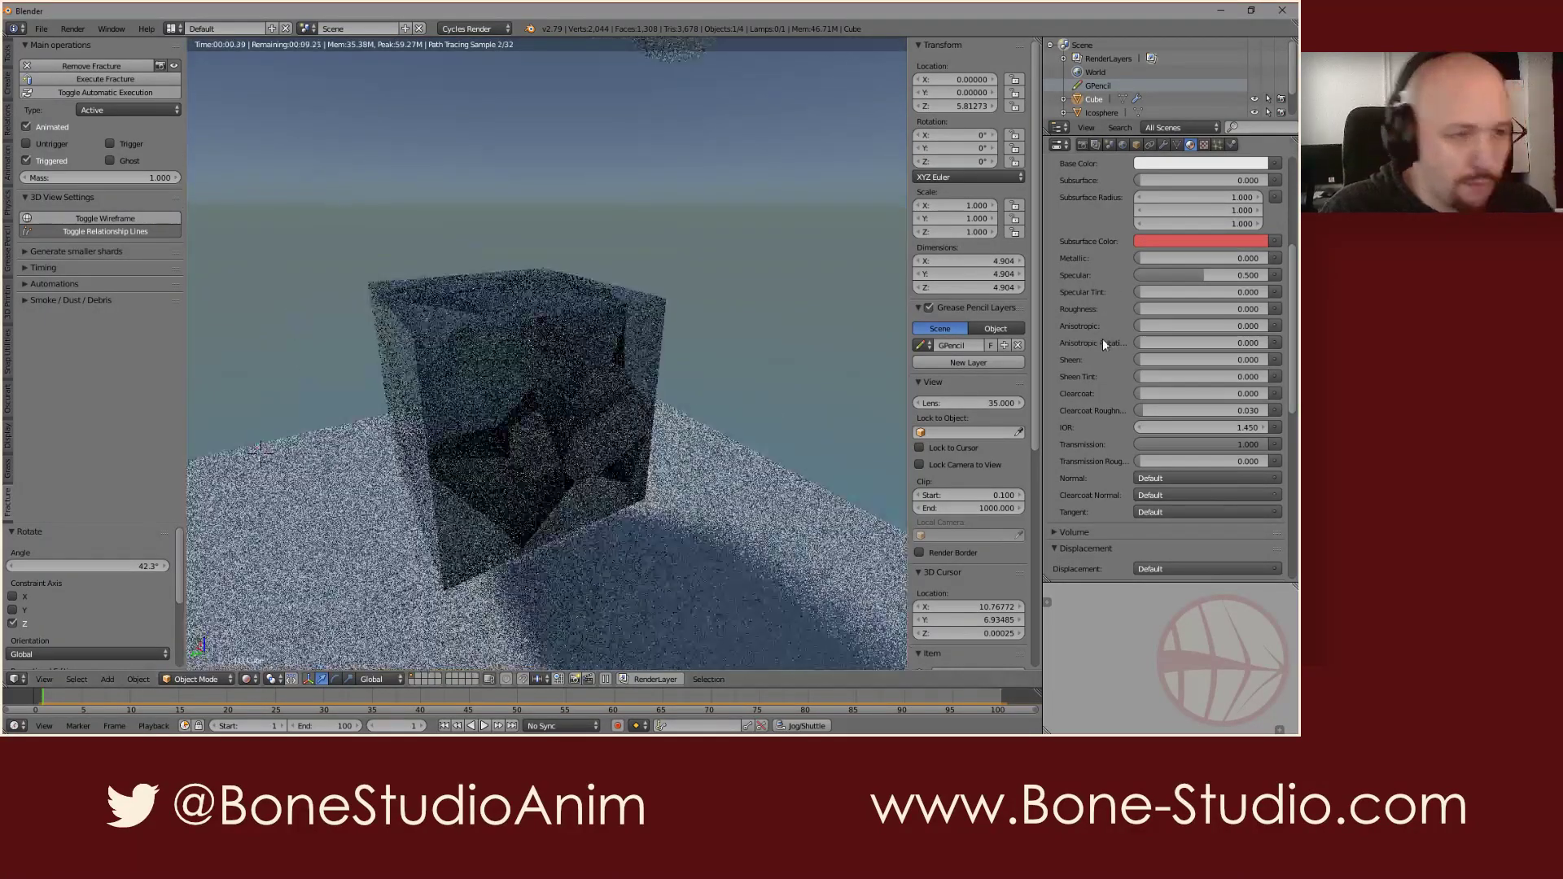
{"action": "scroll", "coordinate": [1097, 408], "scroll_direction": "up", "scroll_amount": 6}
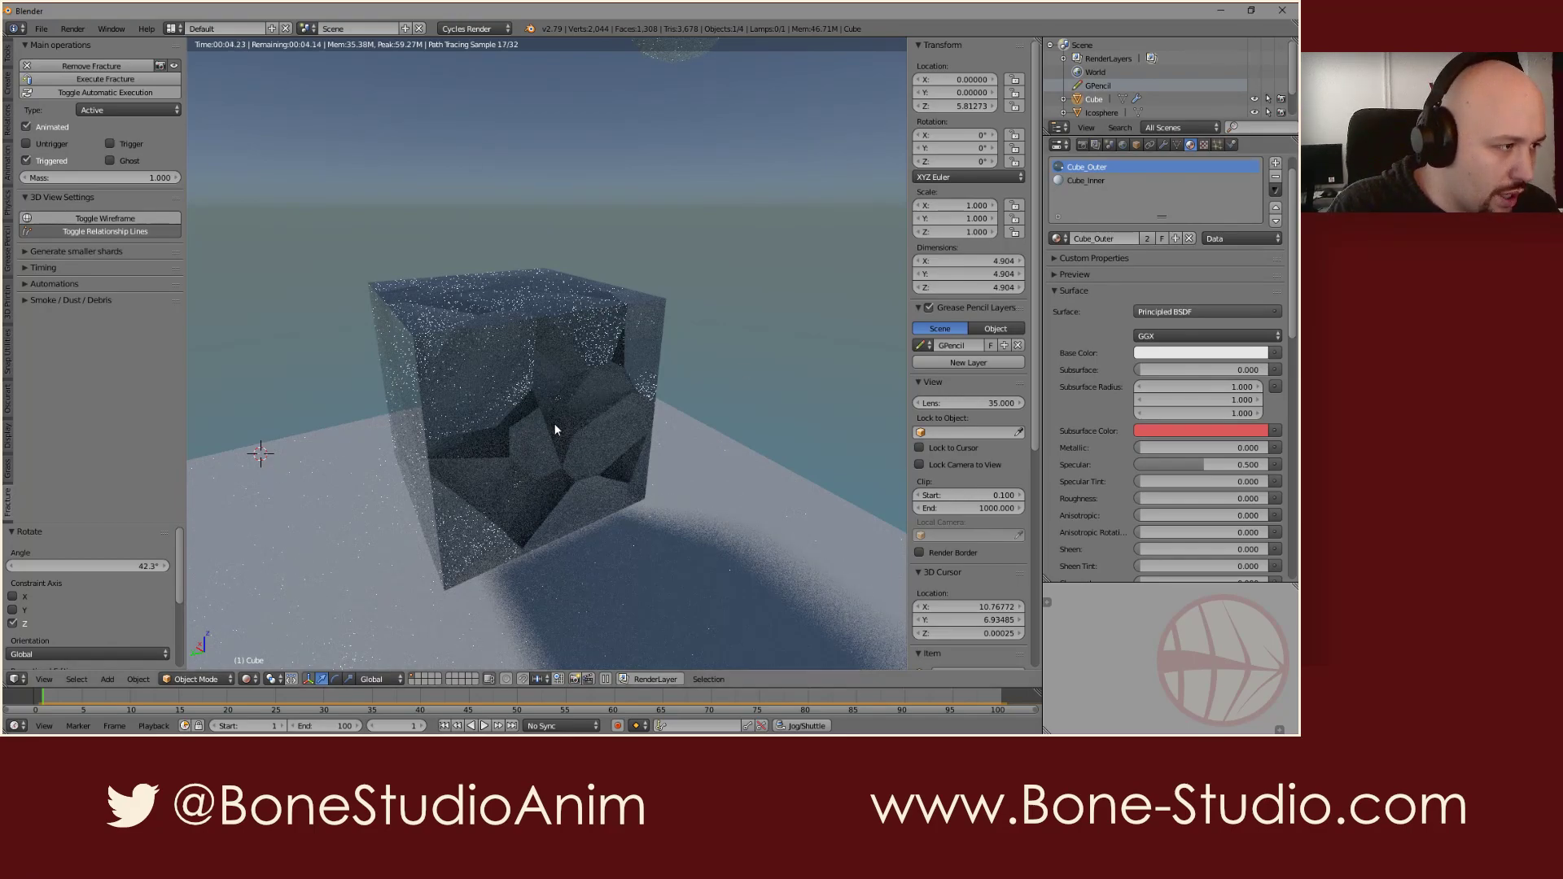
{"action": "key", "text": "shift+z"}
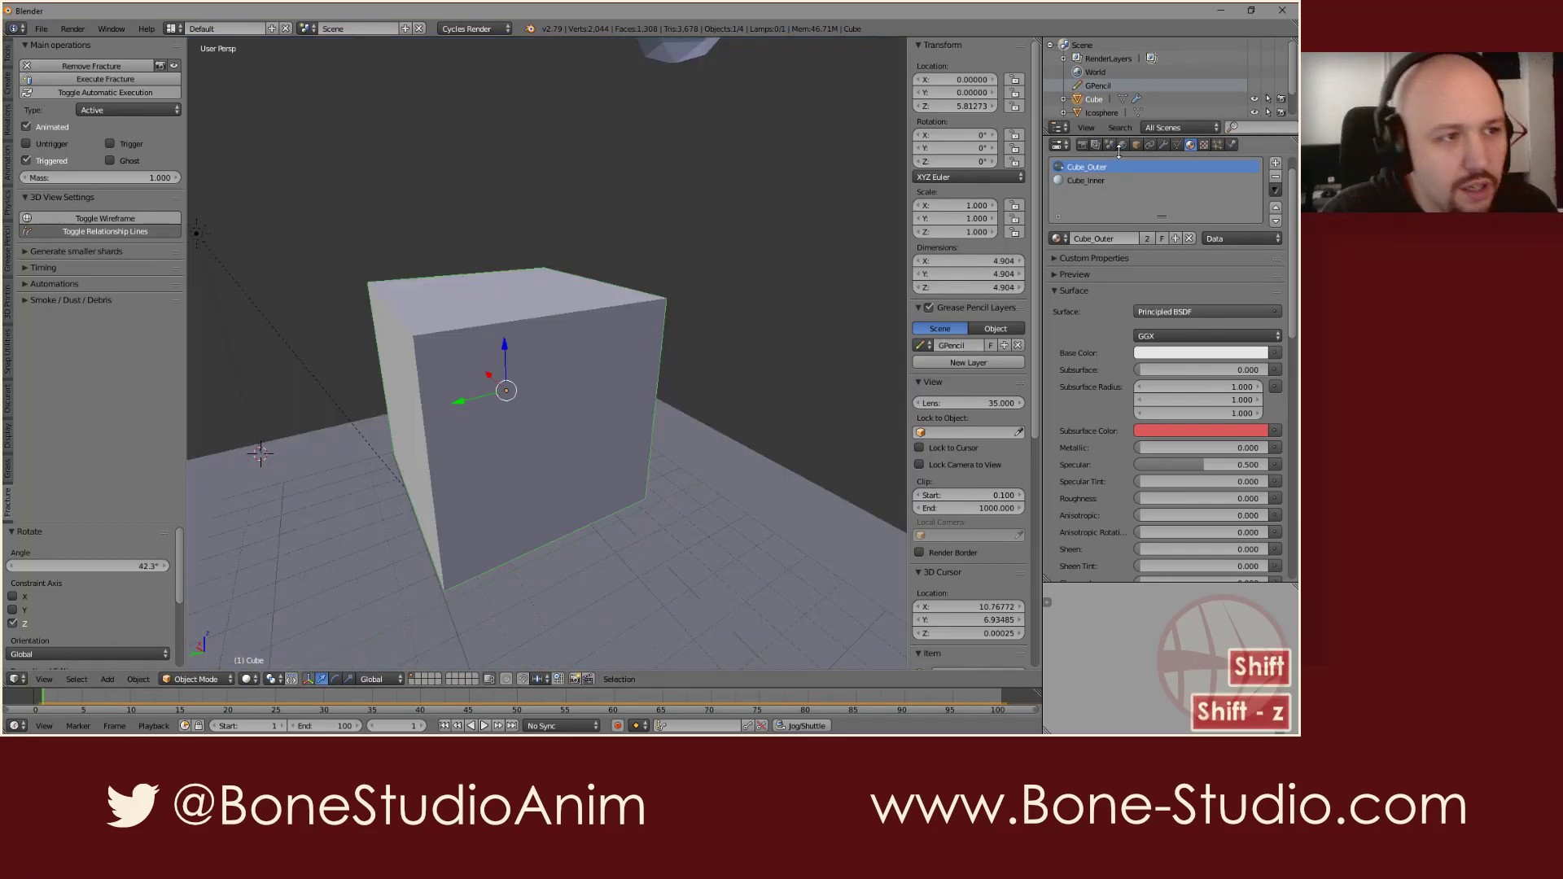
Step: Set the surface shader of the cube's Cube_Inner material to Principled BSDF
{"action": "left_click", "coordinate": [1095, 181]}
{"action": "left_click", "coordinate": [1146, 307]}
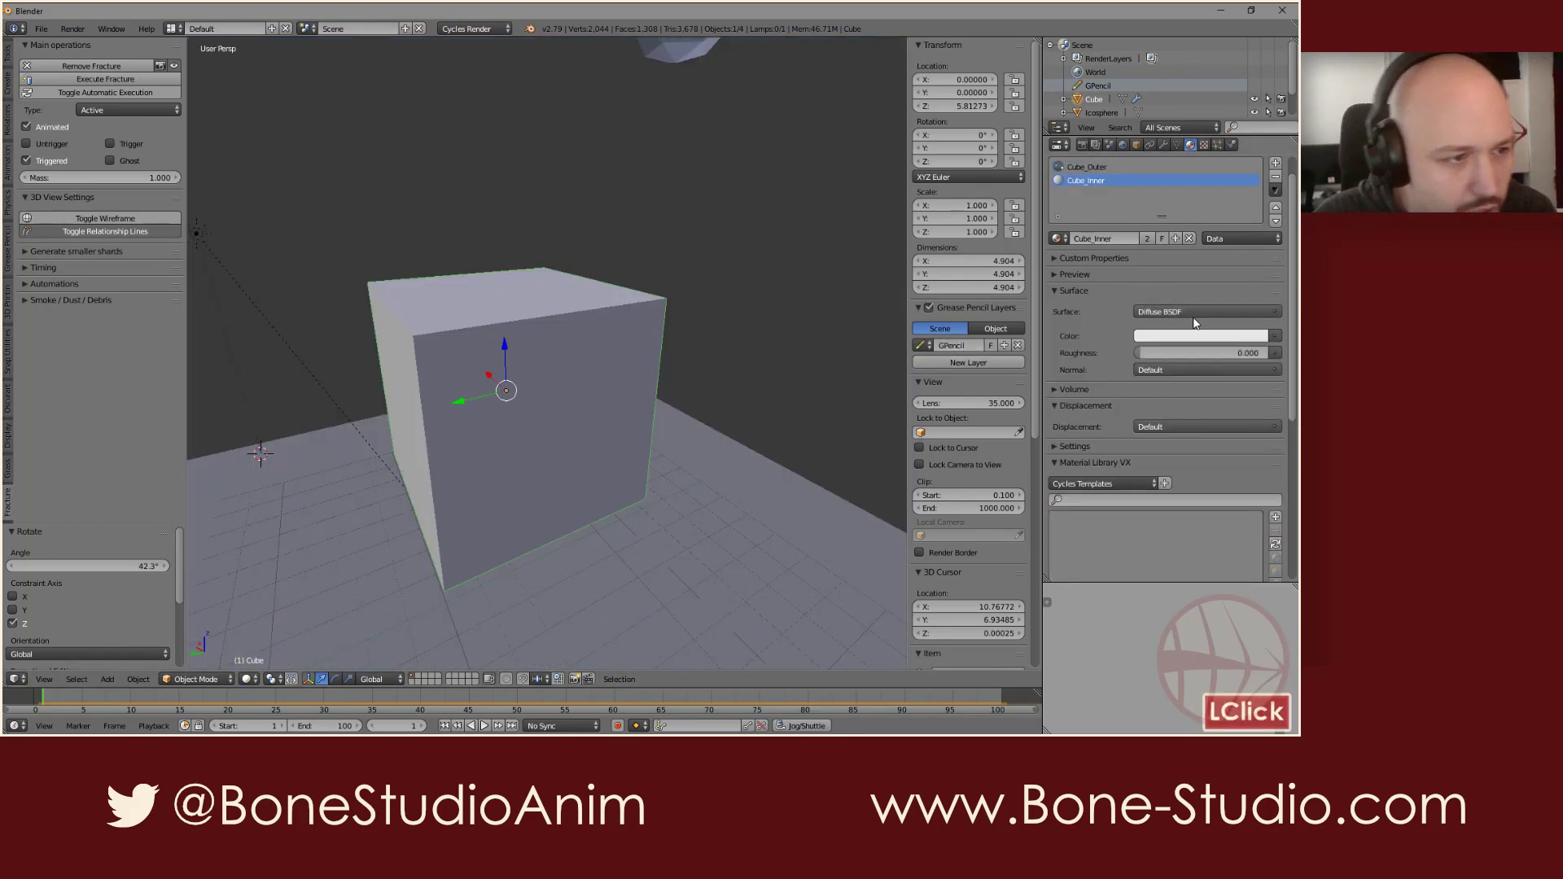
{"action": "left_click", "coordinate": [1189, 309]}
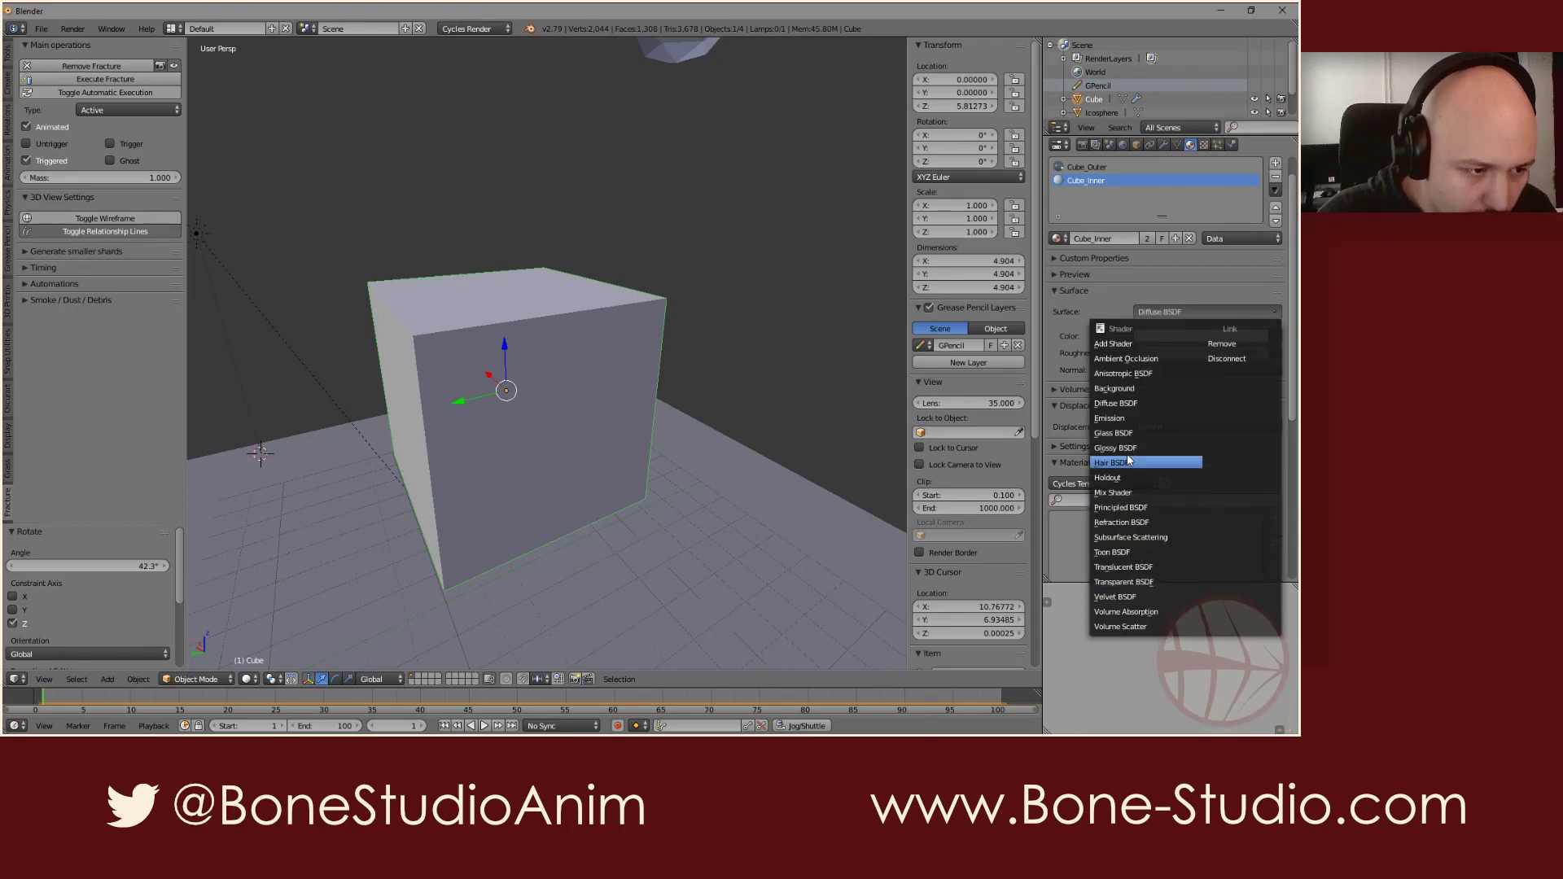
{"action": "left_click", "coordinate": [1131, 508]}
Step: Set the Cube_Inner shader's distribution to GGX and its Transmission to 1.000, and check the result in a rendered preview
{"action": "left_click", "coordinate": [1207, 335]}
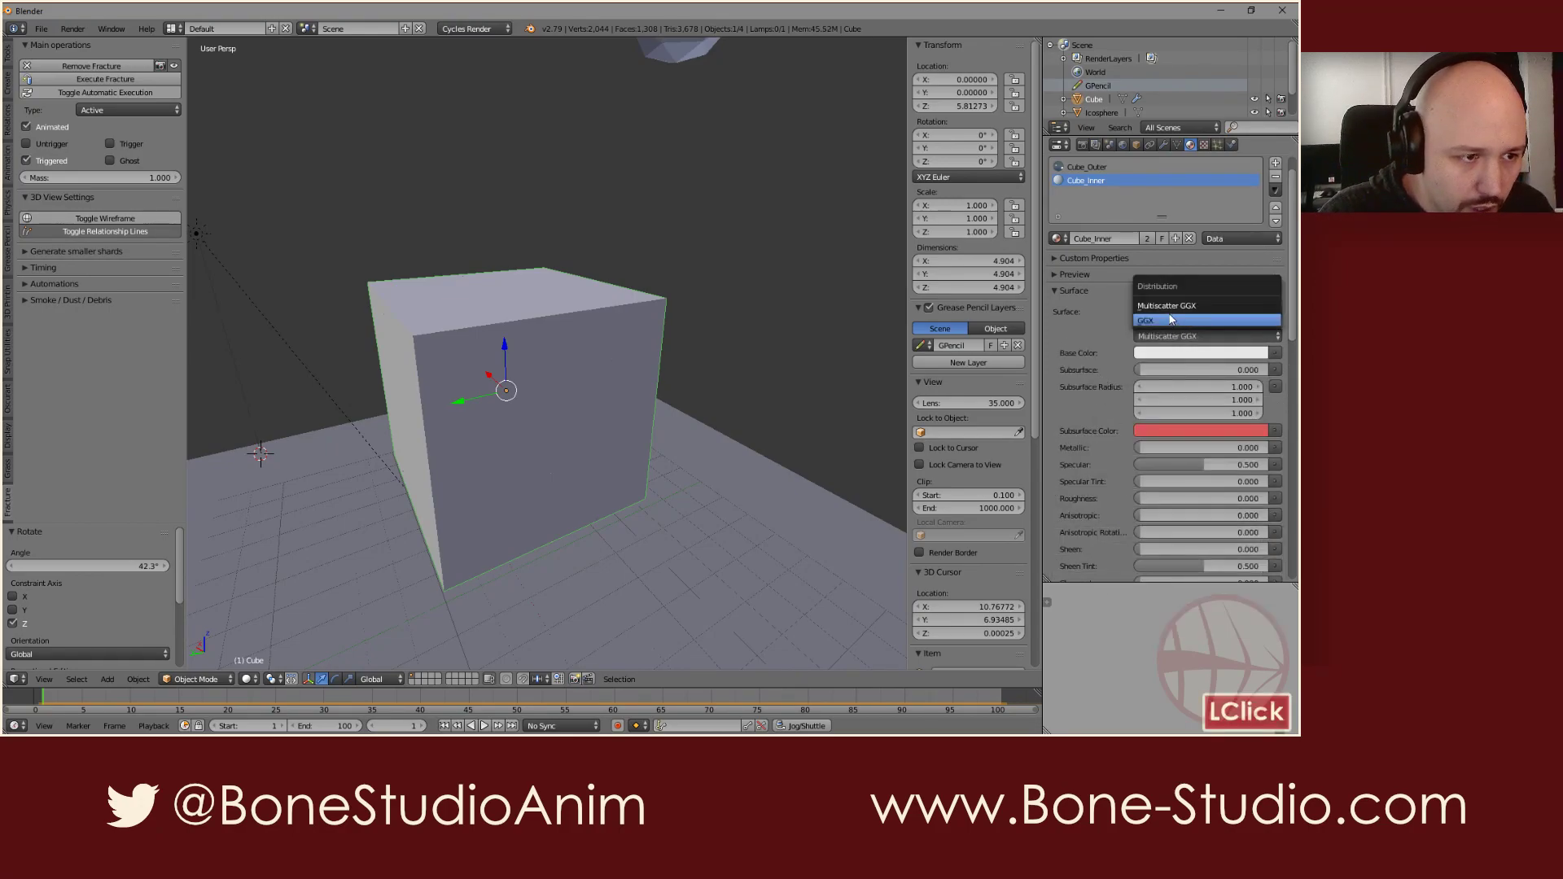
{"action": "left_click", "coordinate": [1207, 320]}
{"action": "scroll", "coordinate": [1068, 414], "scroll_direction": "down", "scroll_amount": 5}
{"action": "left_click_drag", "start_coordinate": [1138, 472], "coordinate": [1286, 473]}
{"action": "key", "text": "shift+z"}
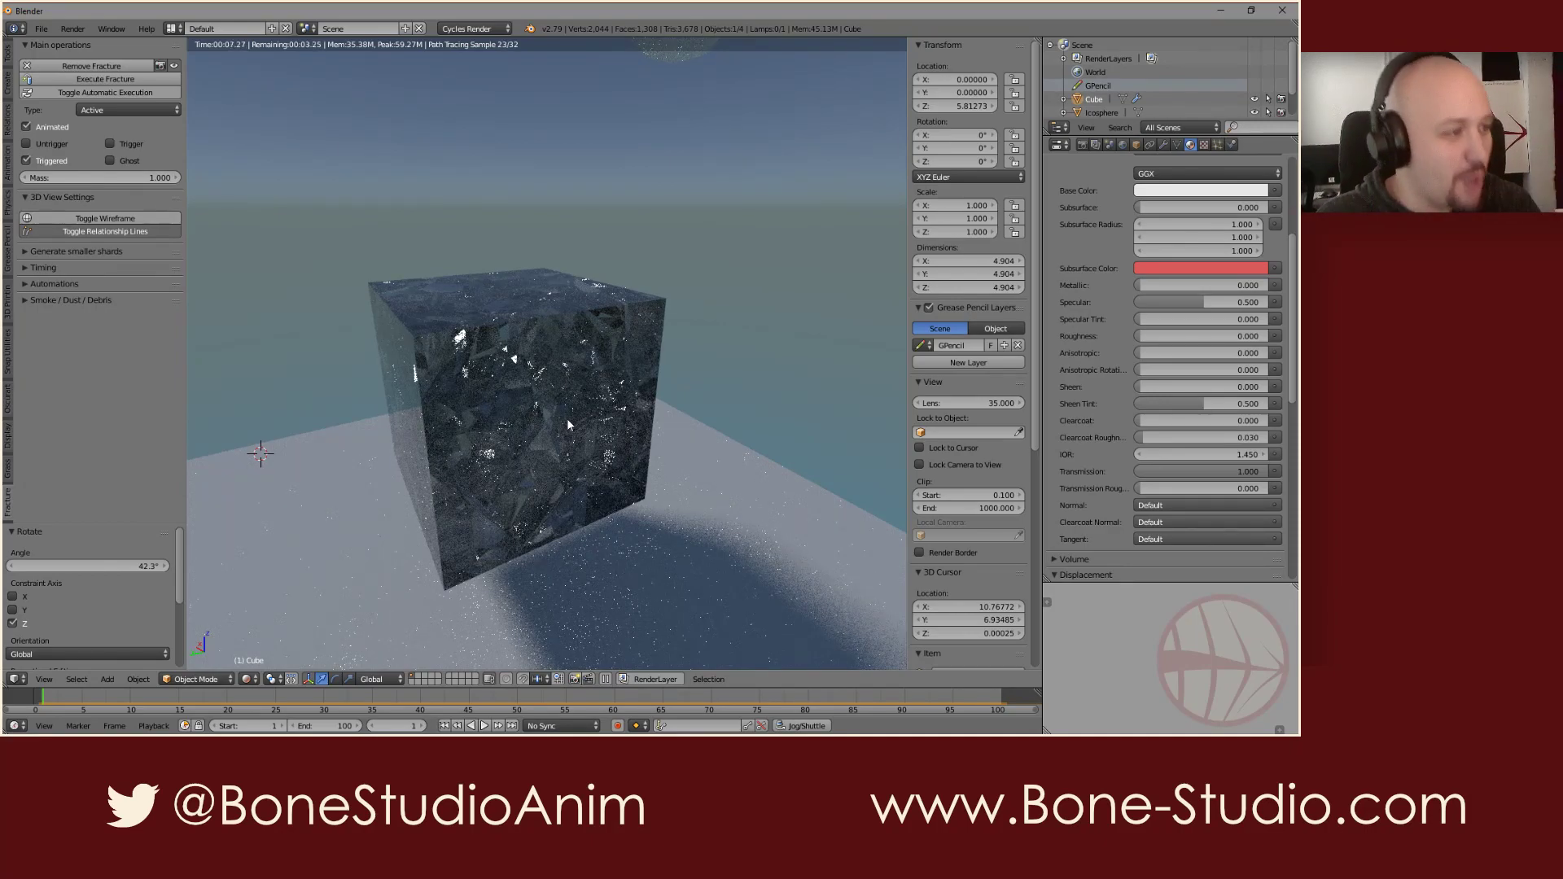
{"action": "key", "text": "shift+z"}
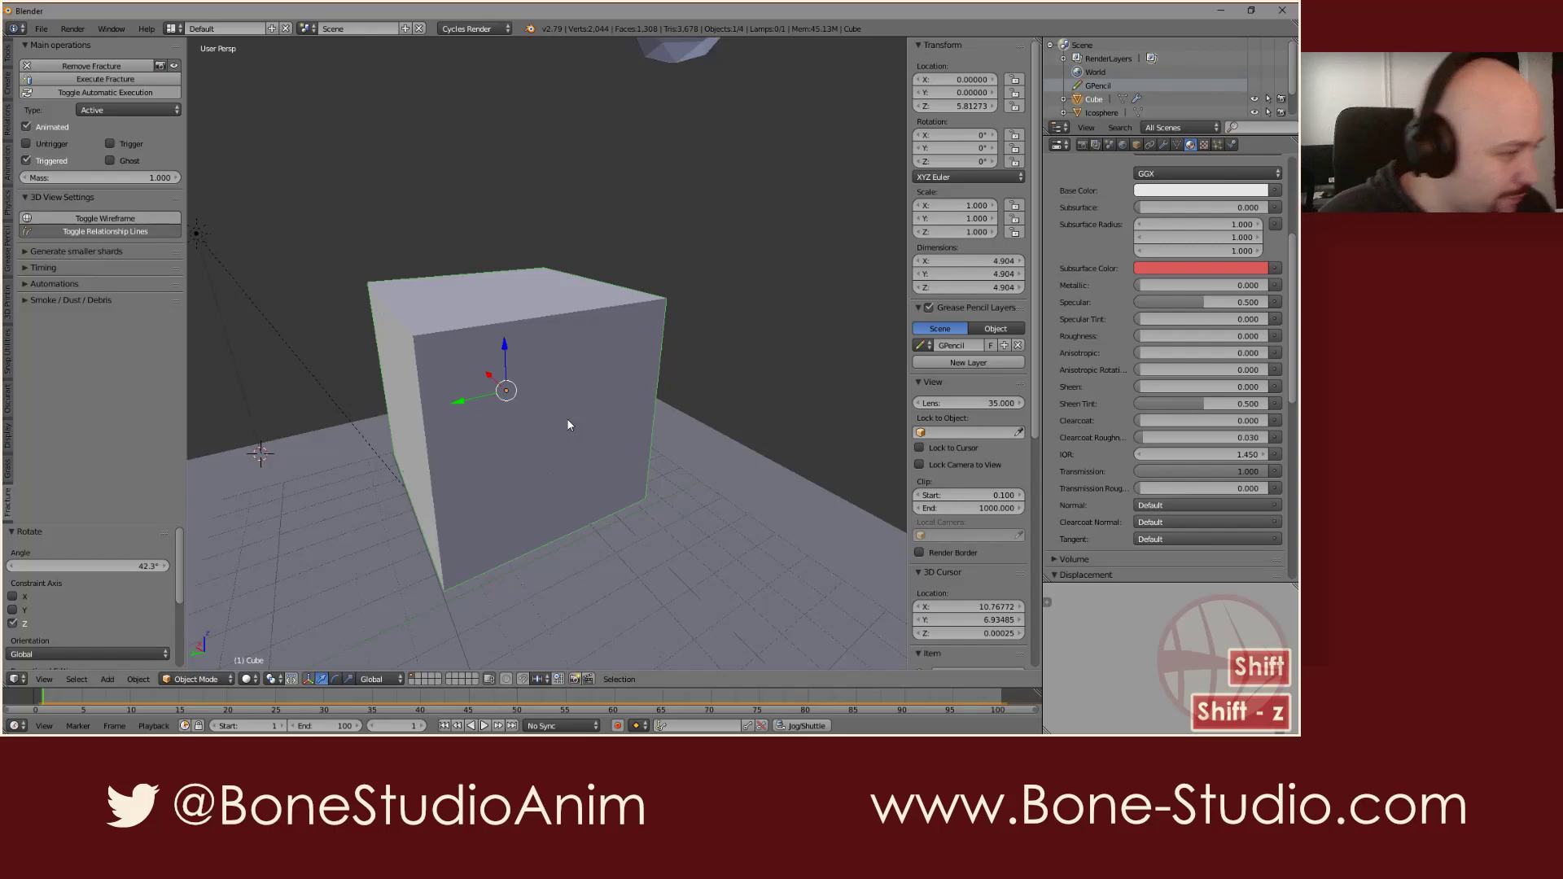
Step: Enable the scene's Simplify option with 5 AO bounces for viewport and render, and turn on camera and distance culling
{"action": "left_click", "coordinate": [1082, 145]}
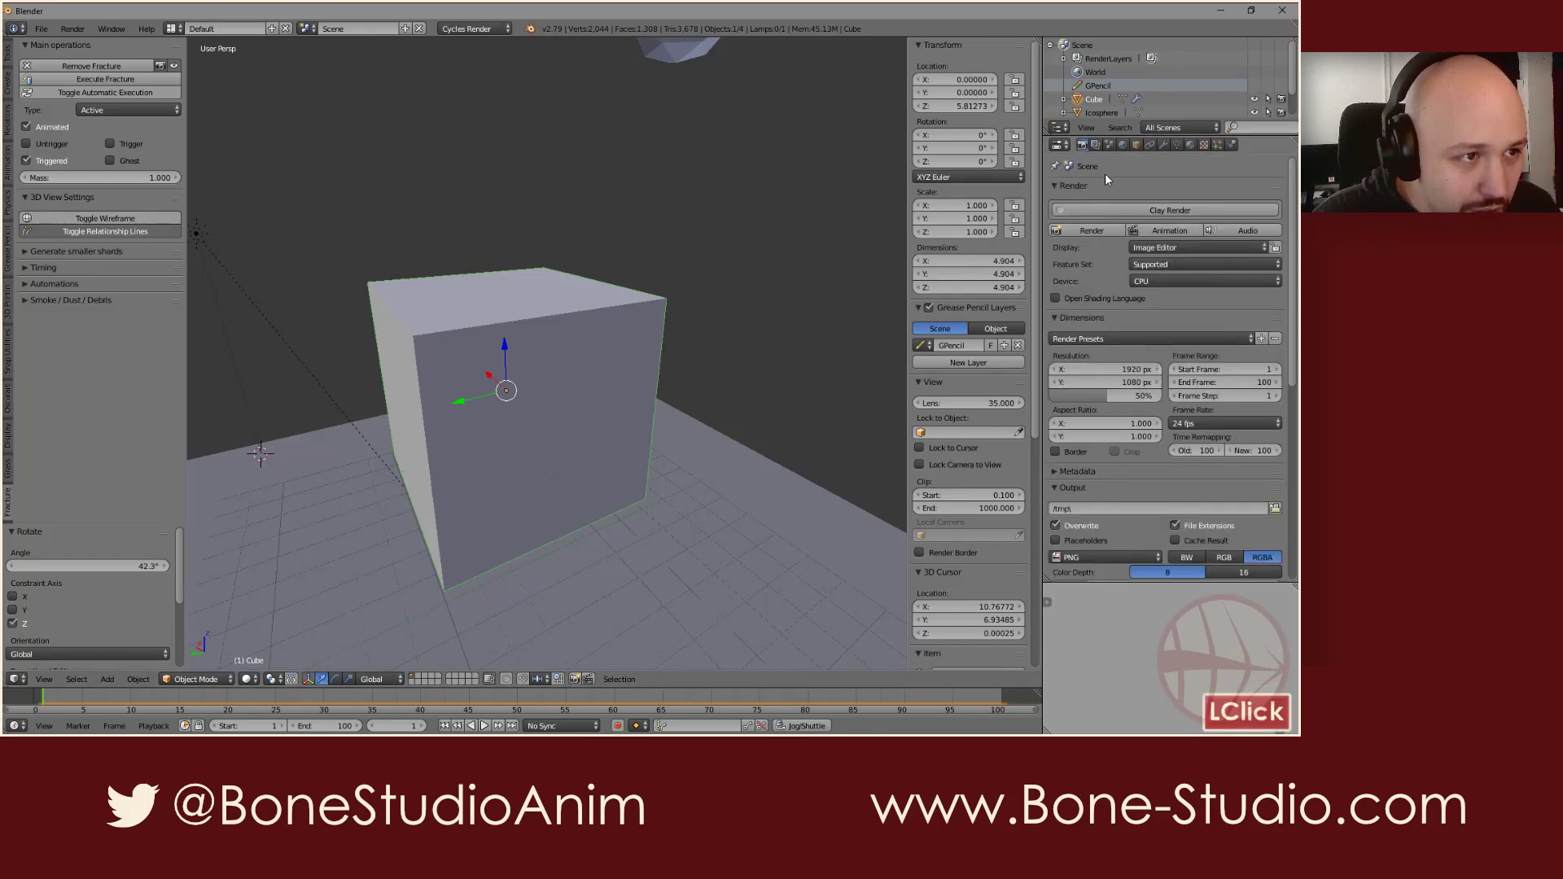
{"action": "left_click", "coordinate": [1109, 145]}
{"action": "scroll", "coordinate": [1143, 380], "scroll_direction": "down", "scroll_amount": 6}
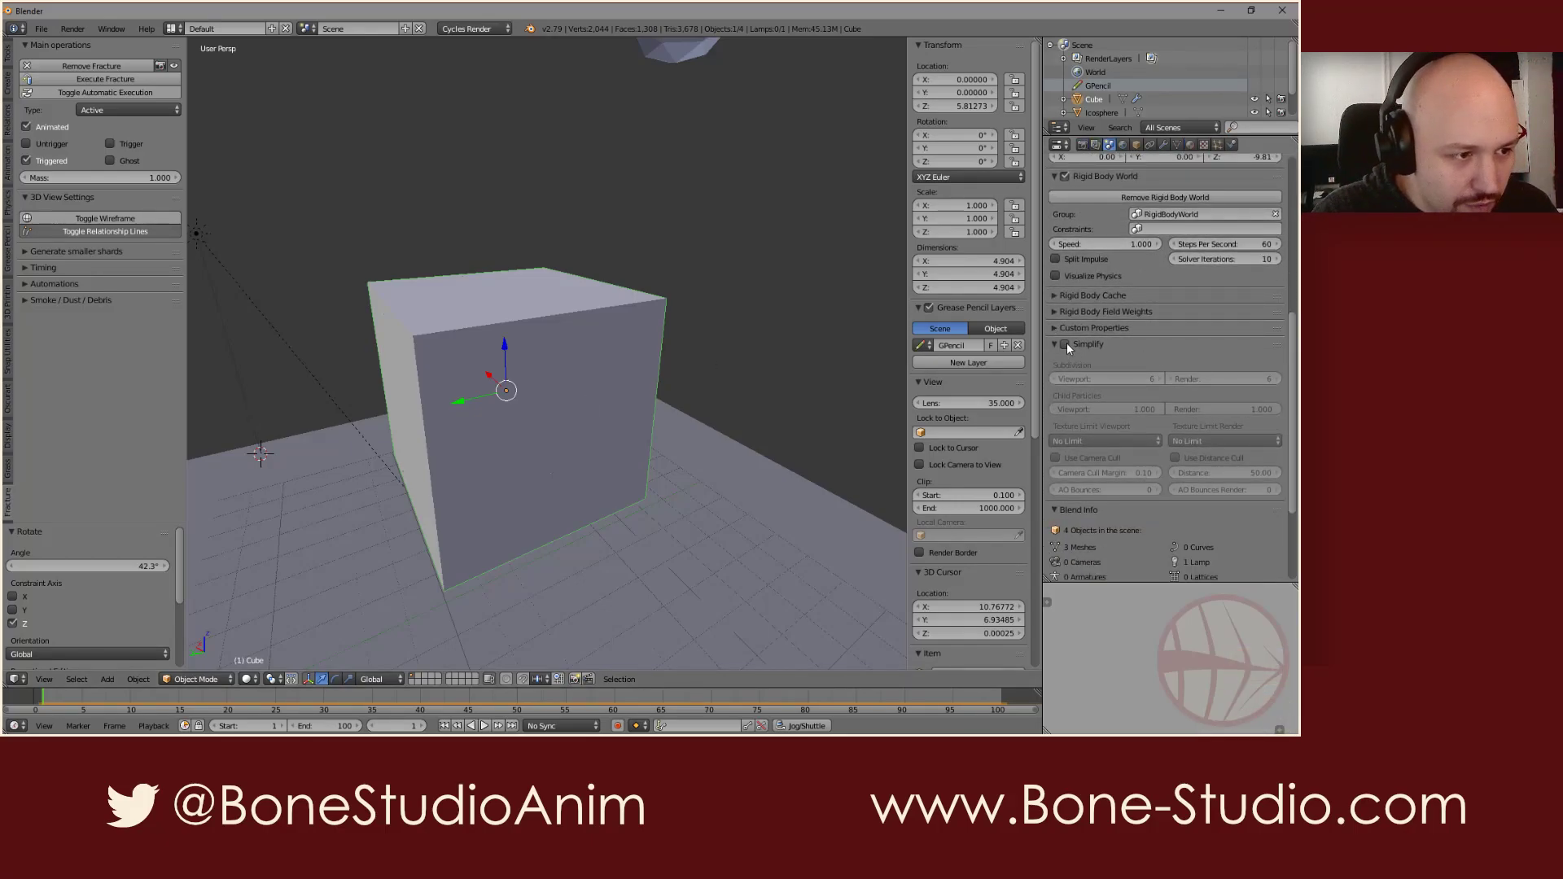
{"action": "left_click", "coordinate": [1066, 344]}
{"action": "left_click", "coordinate": [1128, 490]}
{"action": "type", "text": "5"}
{"action": "double_click", "coordinate": [1206, 489]}
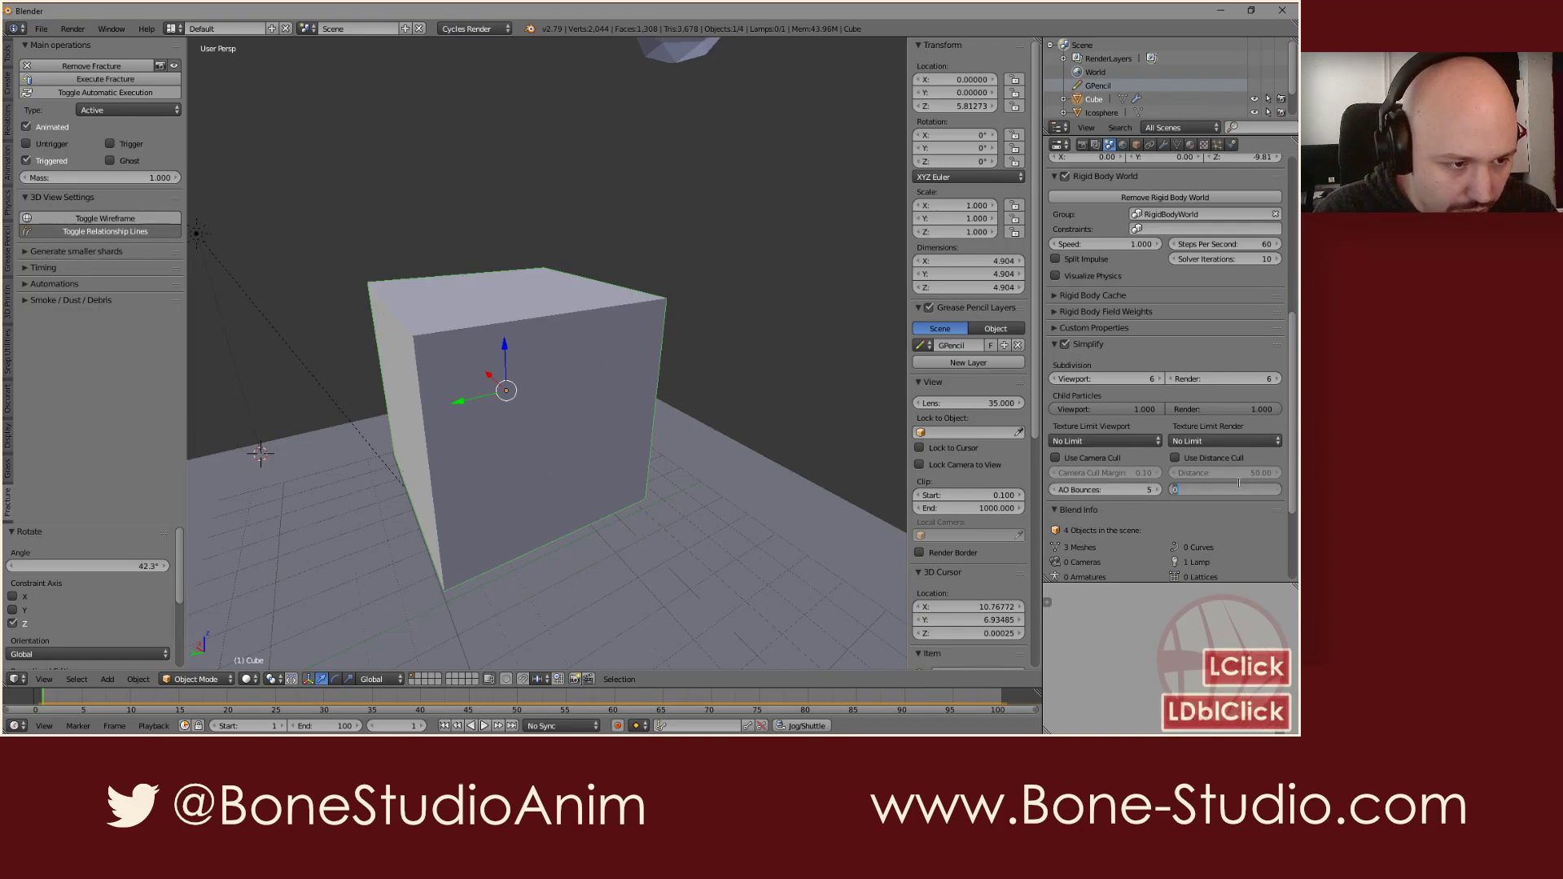
{"action": "type", "text": "5"}
{"action": "double_click", "coordinate": [1174, 458]}
Step: Set the render sampling to Clamp Direct 4.00 and Clamp Indirect 2.00, with the Correlated Multi-Jitter pattern
{"action": "left_click", "coordinate": [1082, 144]}
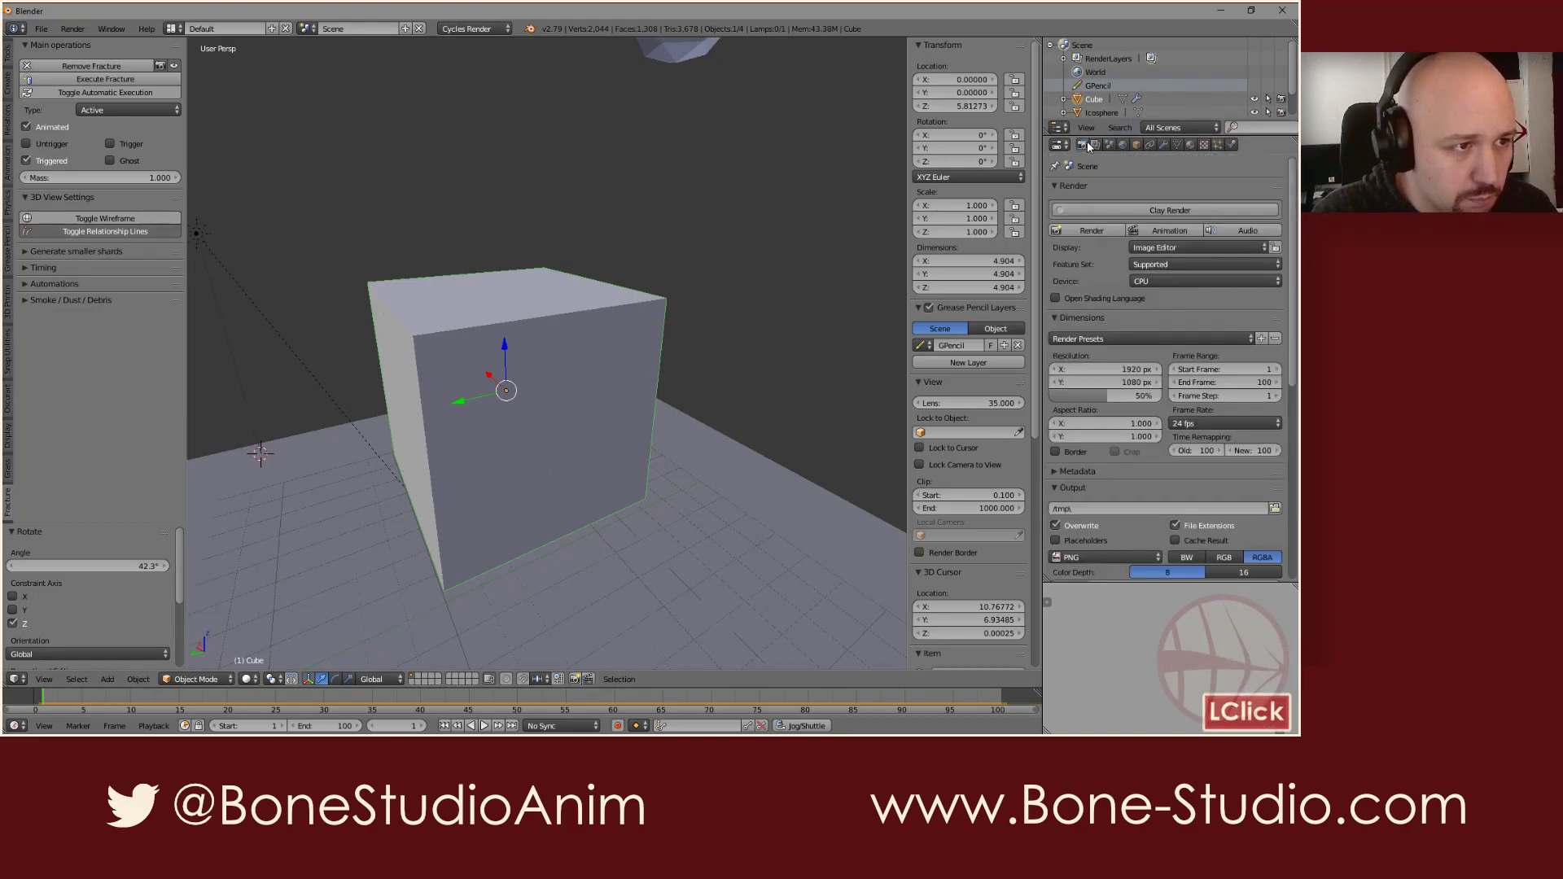
{"action": "scroll", "coordinate": [1133, 430], "scroll_direction": "down", "scroll_amount": 5}
{"action": "left_click", "coordinate": [1132, 433]}
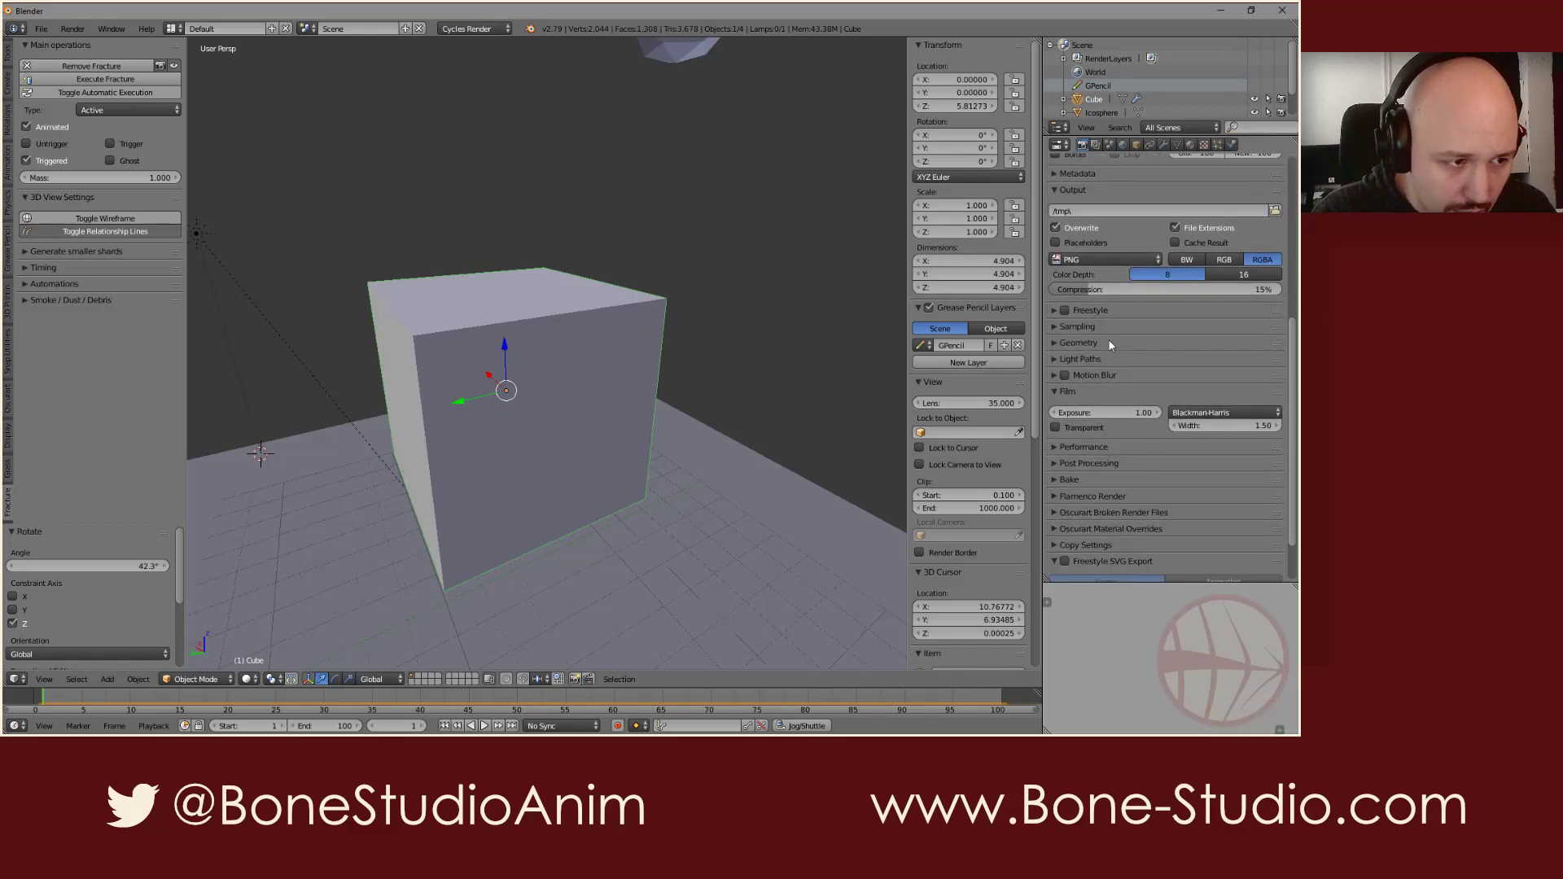
{"action": "scroll", "coordinate": [1131, 422], "scroll_direction": "down", "scroll_amount": 3}
{"action": "left_click", "coordinate": [1130, 408]}
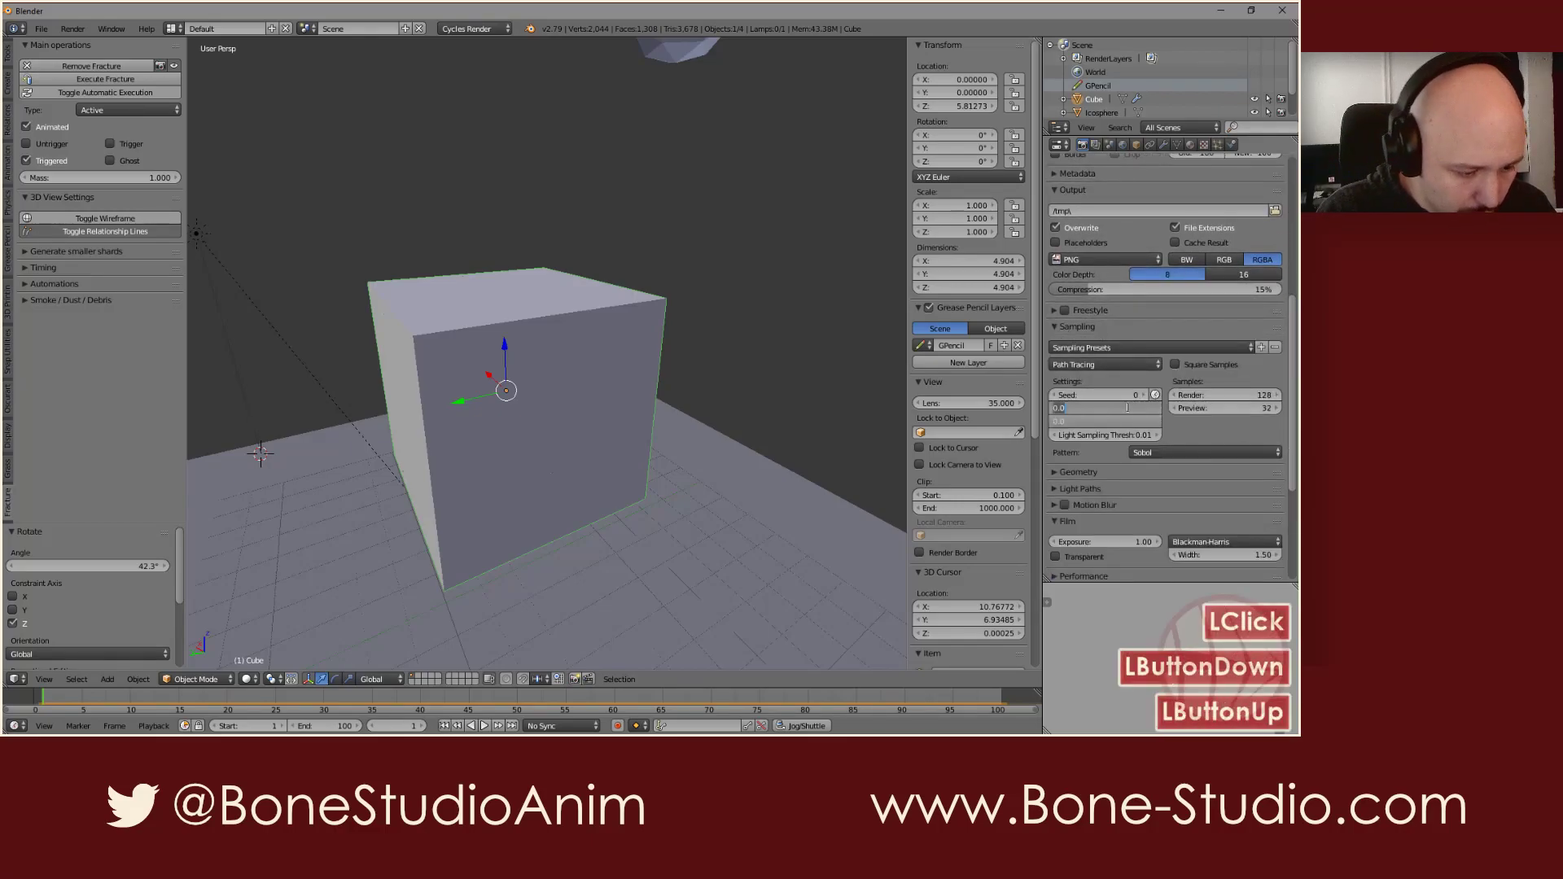
{"action": "left_click", "coordinate": [1132, 408]}
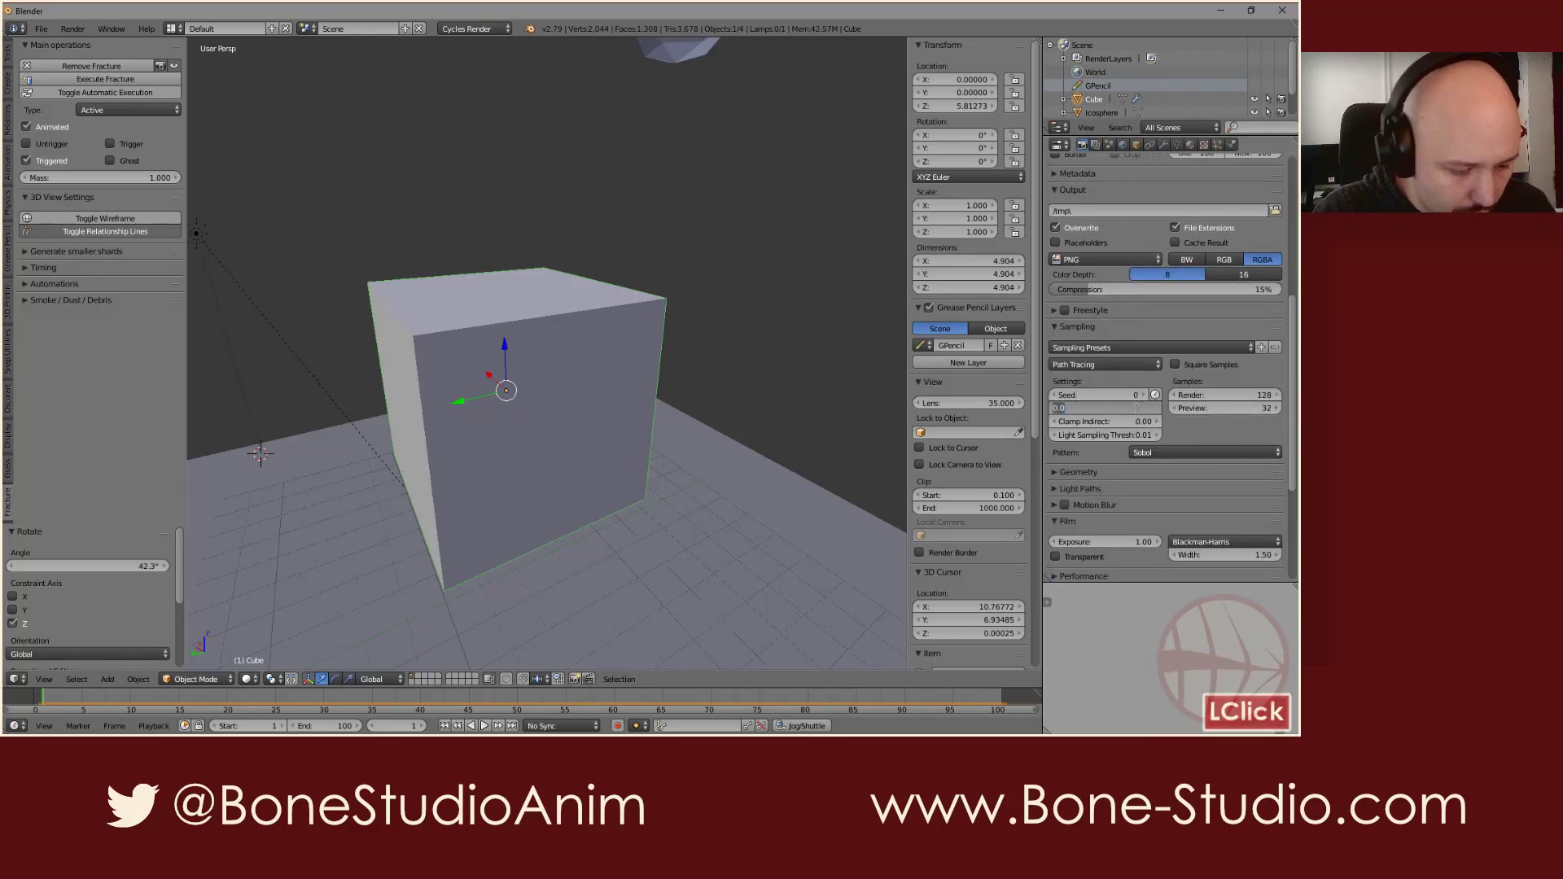
{"action": "type", "text": "2"}
{"action": "double_click", "coordinate": [1141, 421]}
{"action": "type", "text": "2"}
{"action": "left_click", "coordinate": [1200, 432]}
{"action": "left_click", "coordinate": [1146, 451]}
{"action": "left_click", "coordinate": [1169, 421]}
Step: Set Filter Glossy to 0.20 in the render's light path settings and preview the rendered cube
{"action": "scroll", "coordinate": [1114, 388], "scroll_direction": "down", "scroll_amount": 5}
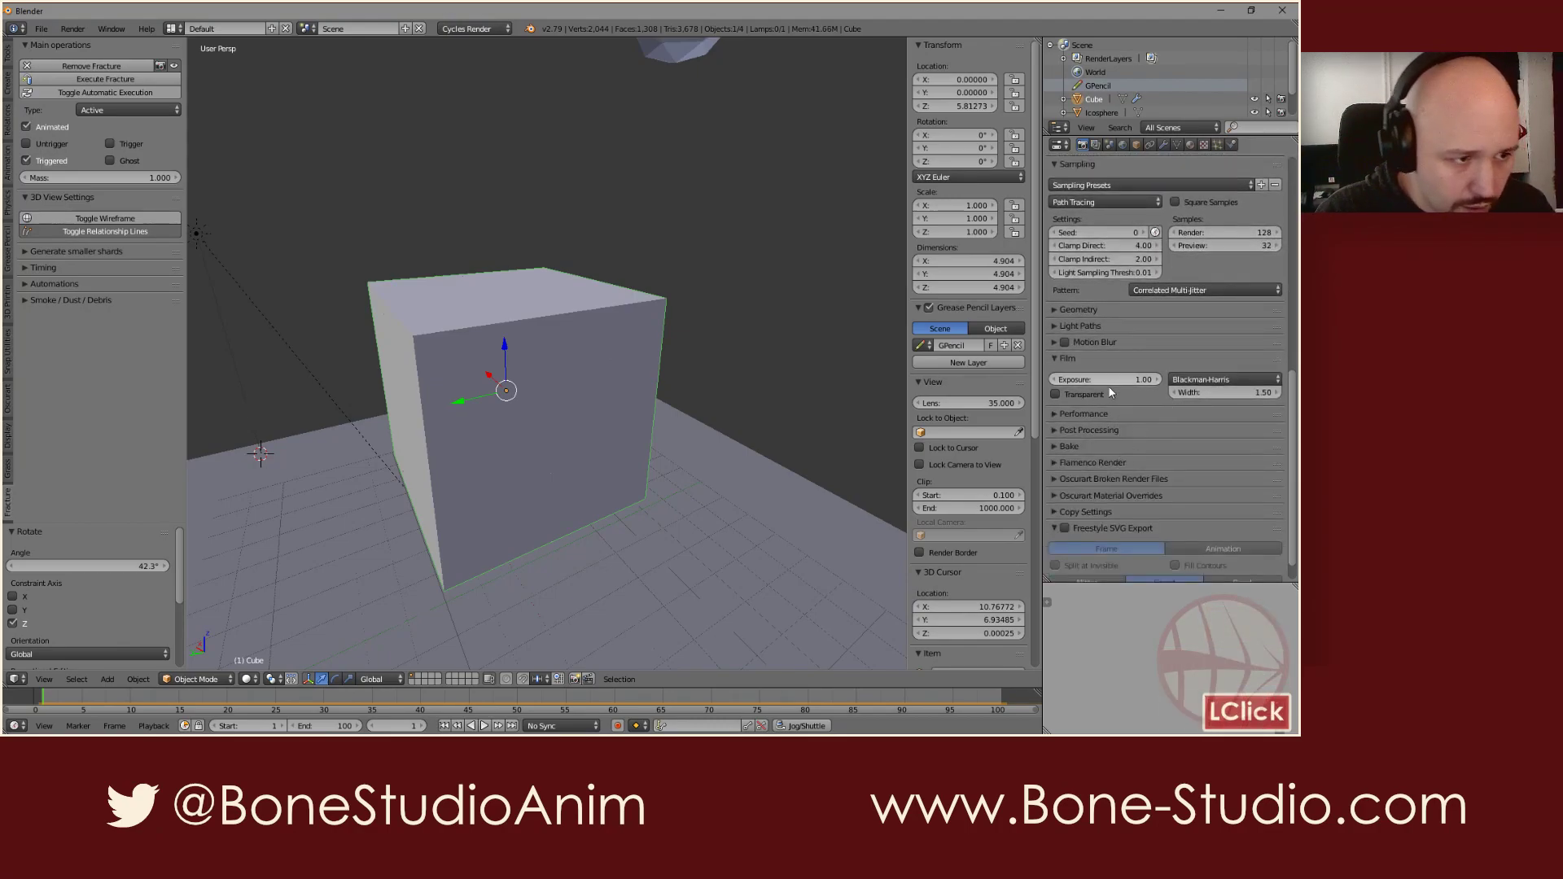
{"action": "left_click", "coordinate": [1083, 325]}
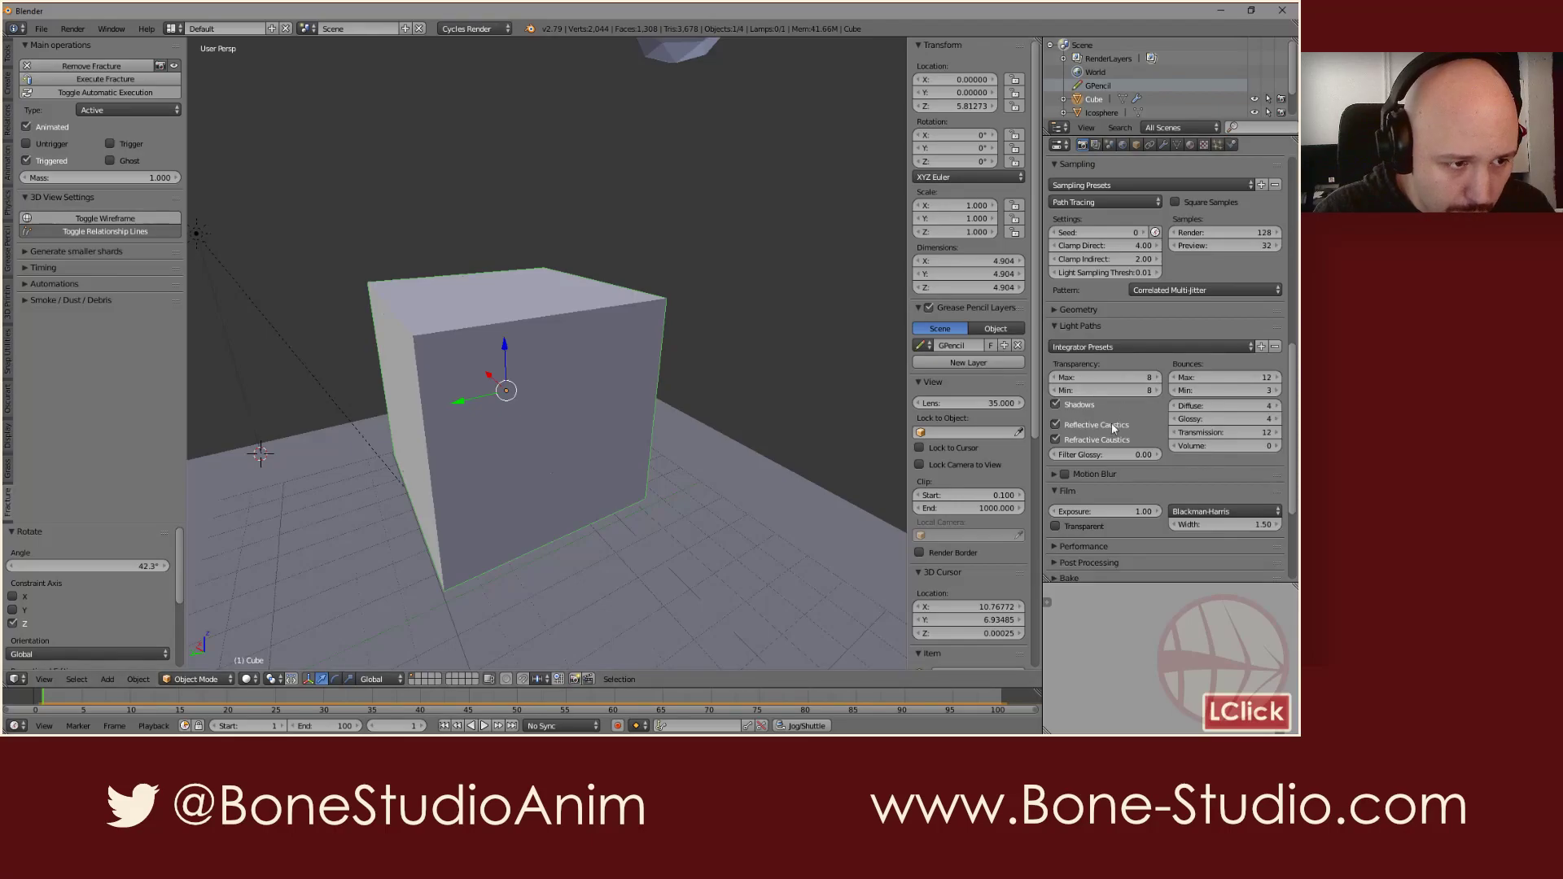
{"action": "type", "text": ".2"}
{"action": "key", "text": "Return"}
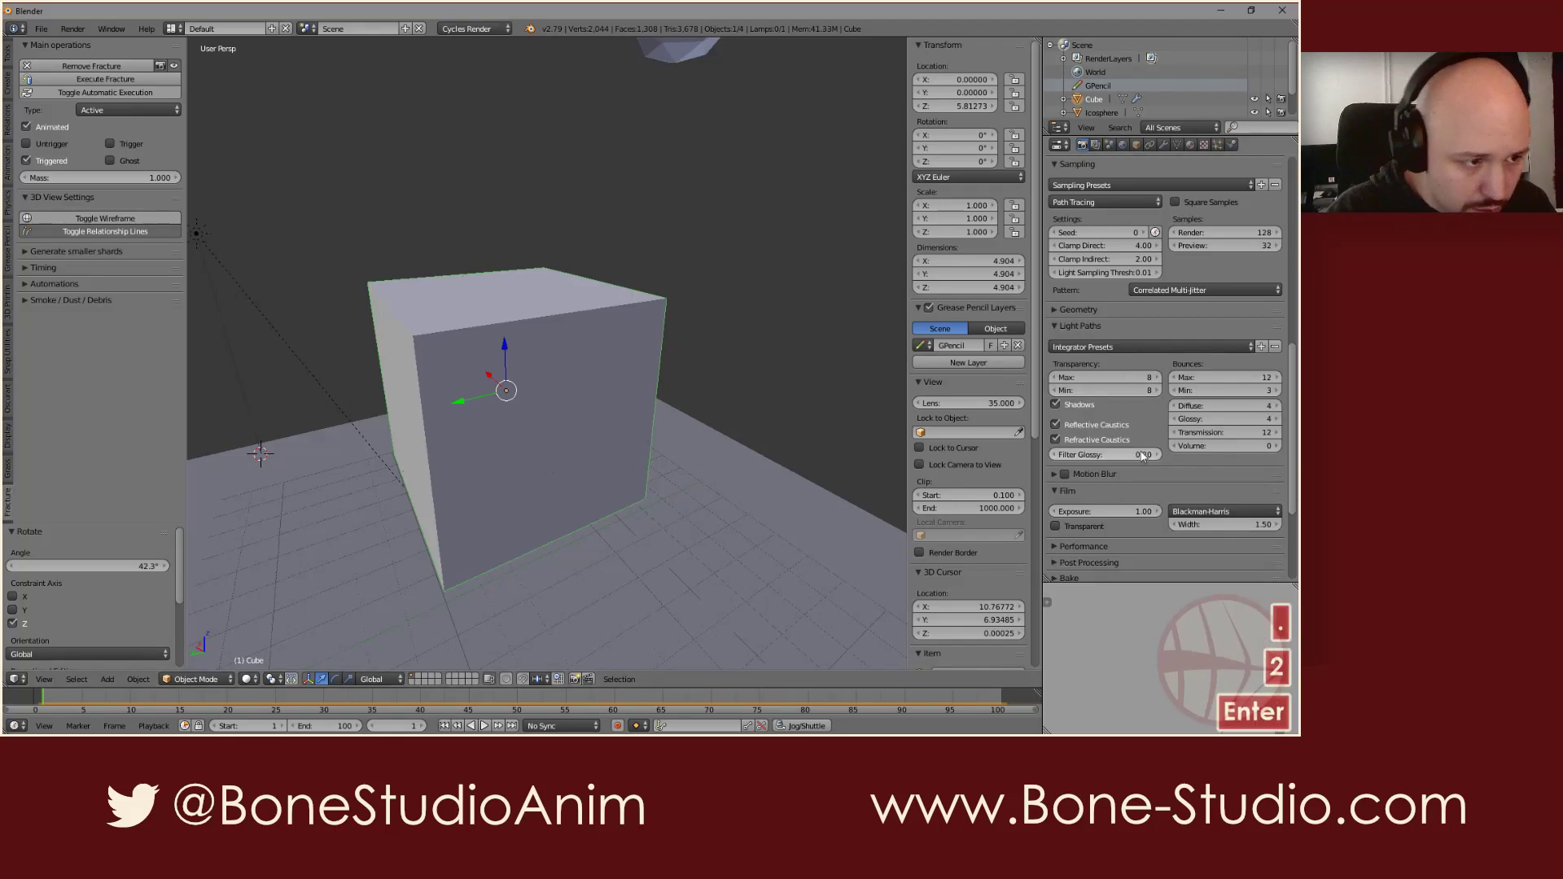
{"action": "key", "text": "shift+z"}
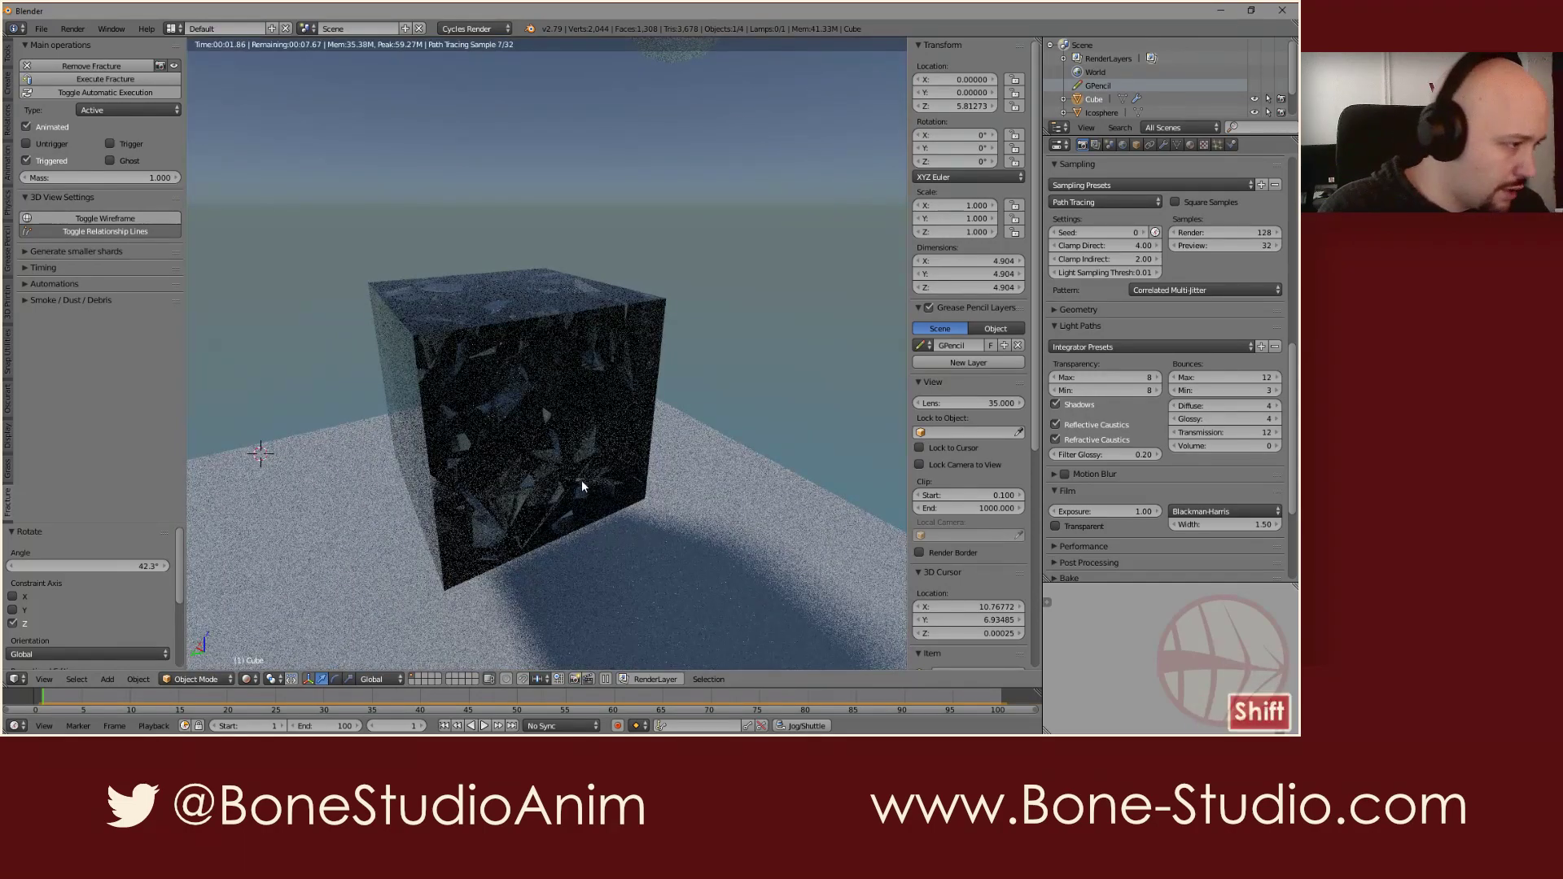
{"action": "key", "text": "shift+z"}
Step: Set both the viewport and render AO bounces in the Simplify settings to 8 and preview the rendered cube
{"action": "middle_click_drag", "start_coordinate": [573, 431], "coordinate": [596, 433], "text": "shift"}
{"action": "left_click", "coordinate": [1108, 145]}
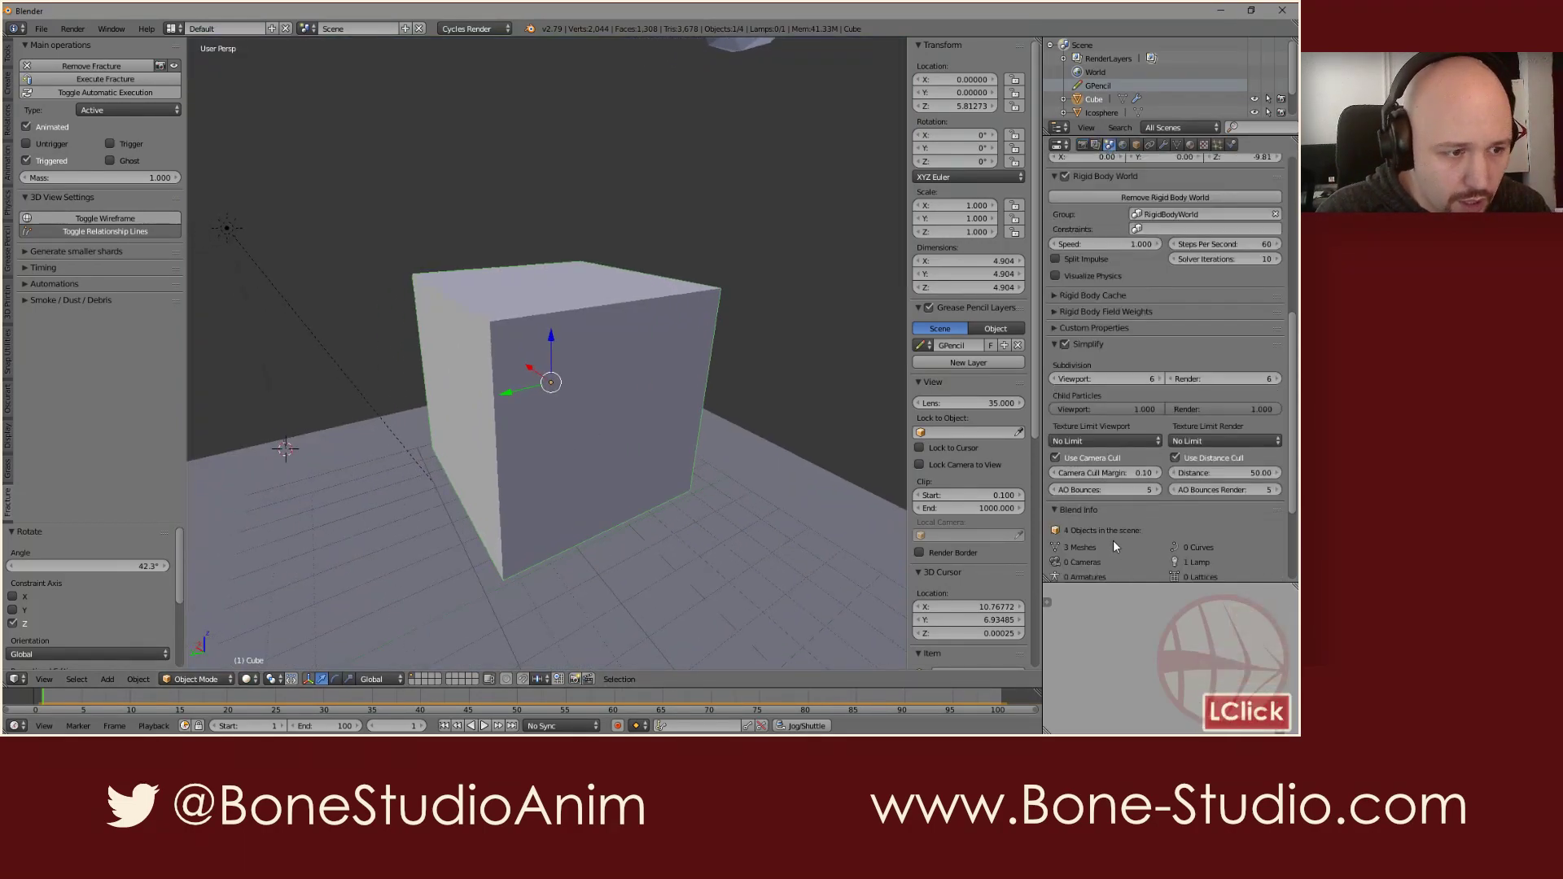
{"action": "left_click", "coordinate": [1147, 490]}
{"action": "type", "text": "8"}
{"action": "left_click", "coordinate": [1275, 489]}
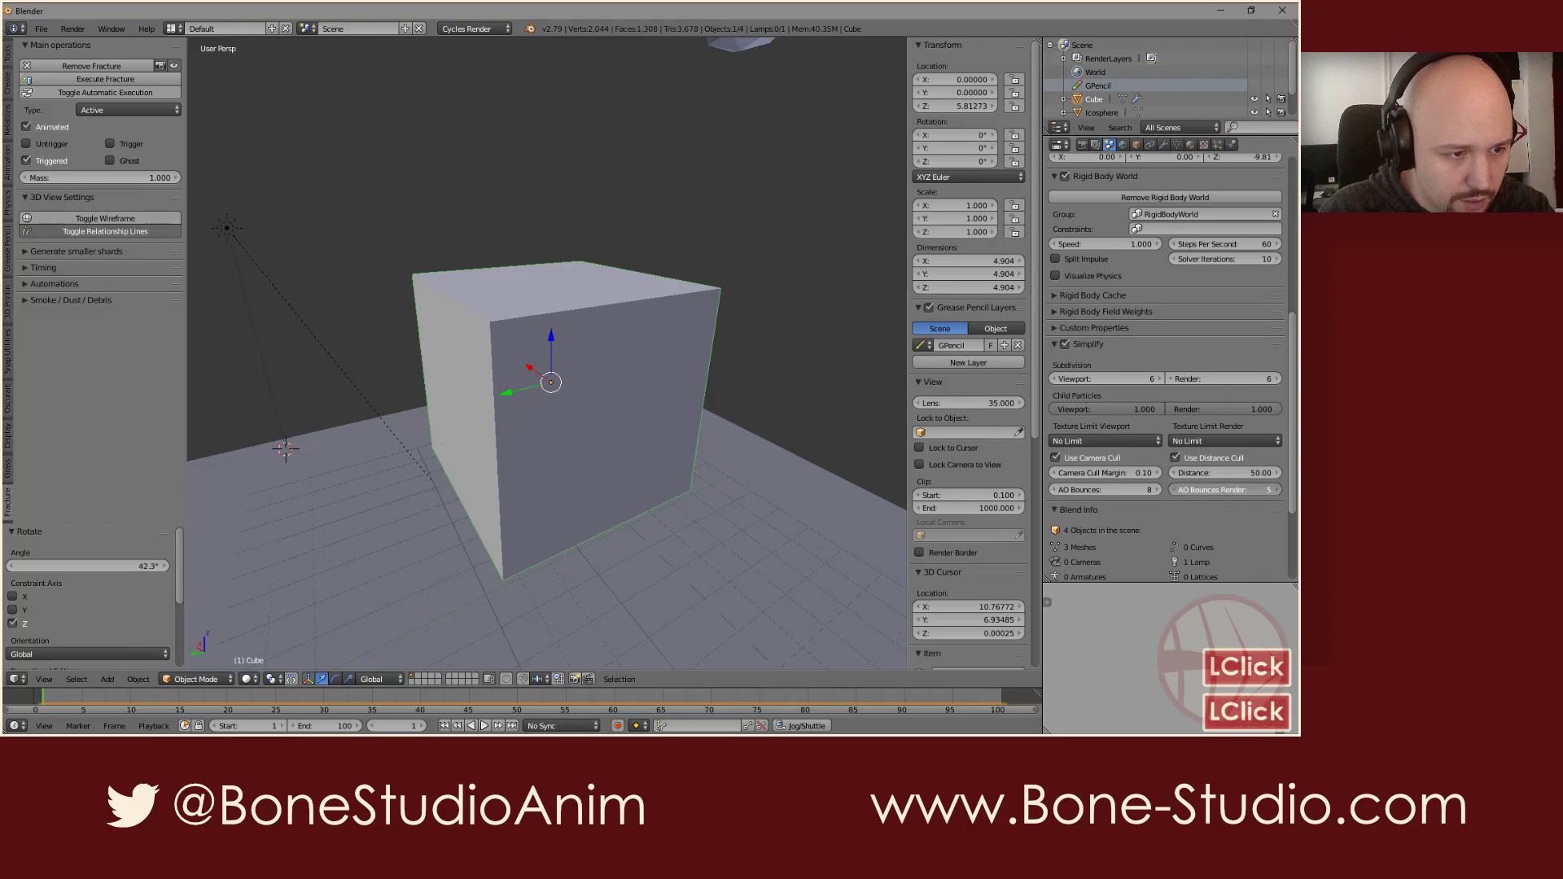
{"action": "type", "text": "8"}
{"action": "left_click", "coordinate": [750, 464]}
{"action": "key", "text": "shift+z"}
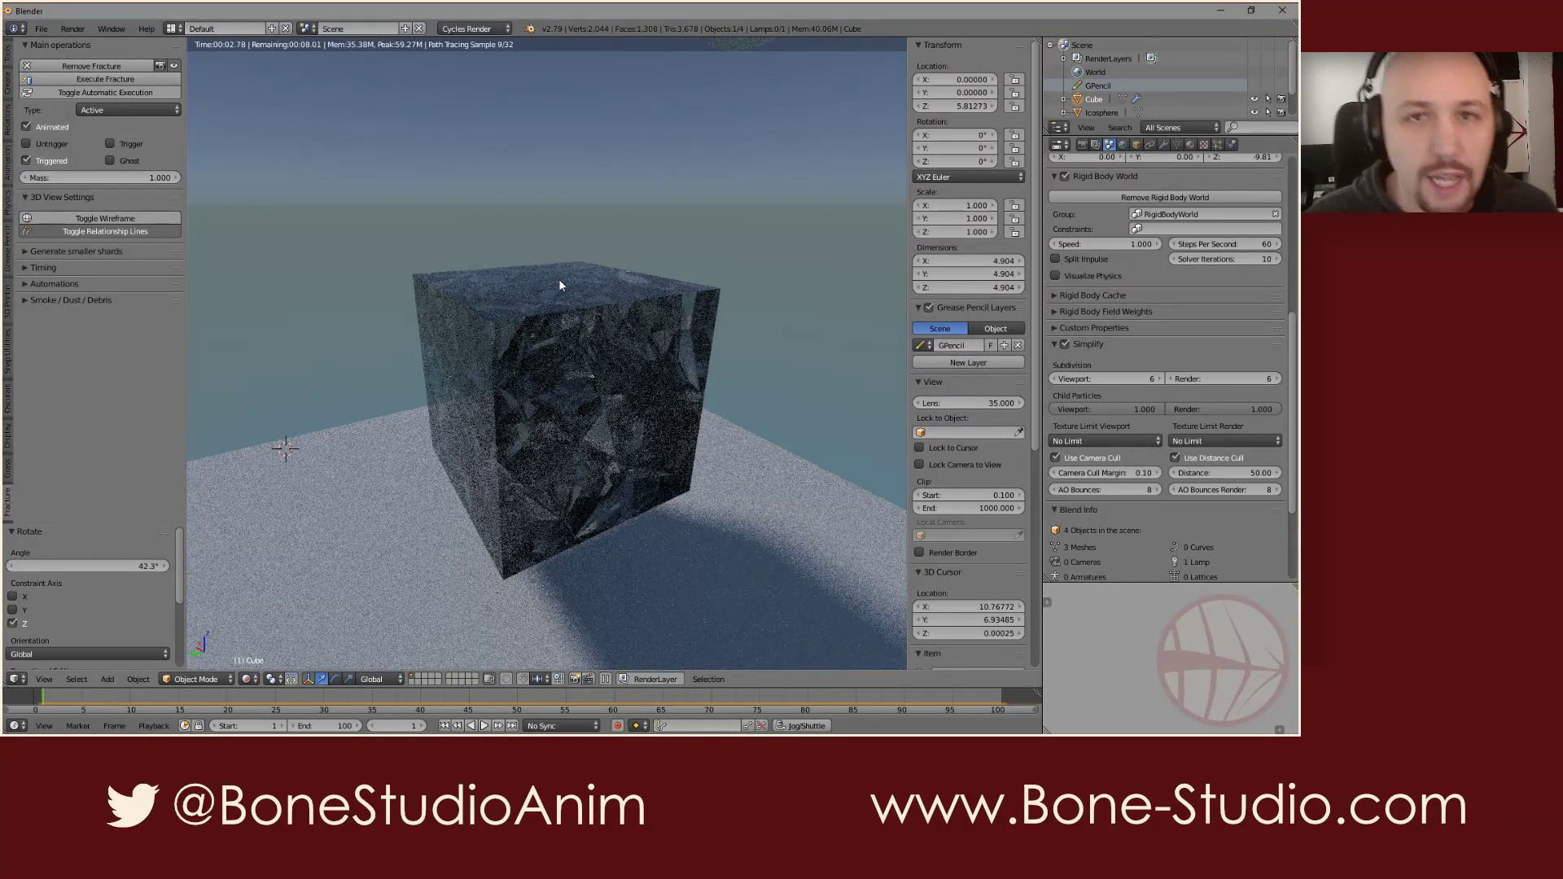
{"action": "key", "text": "shift+z"}
{"action": "right_click", "coordinate": [586, 366], "text": "shift"}
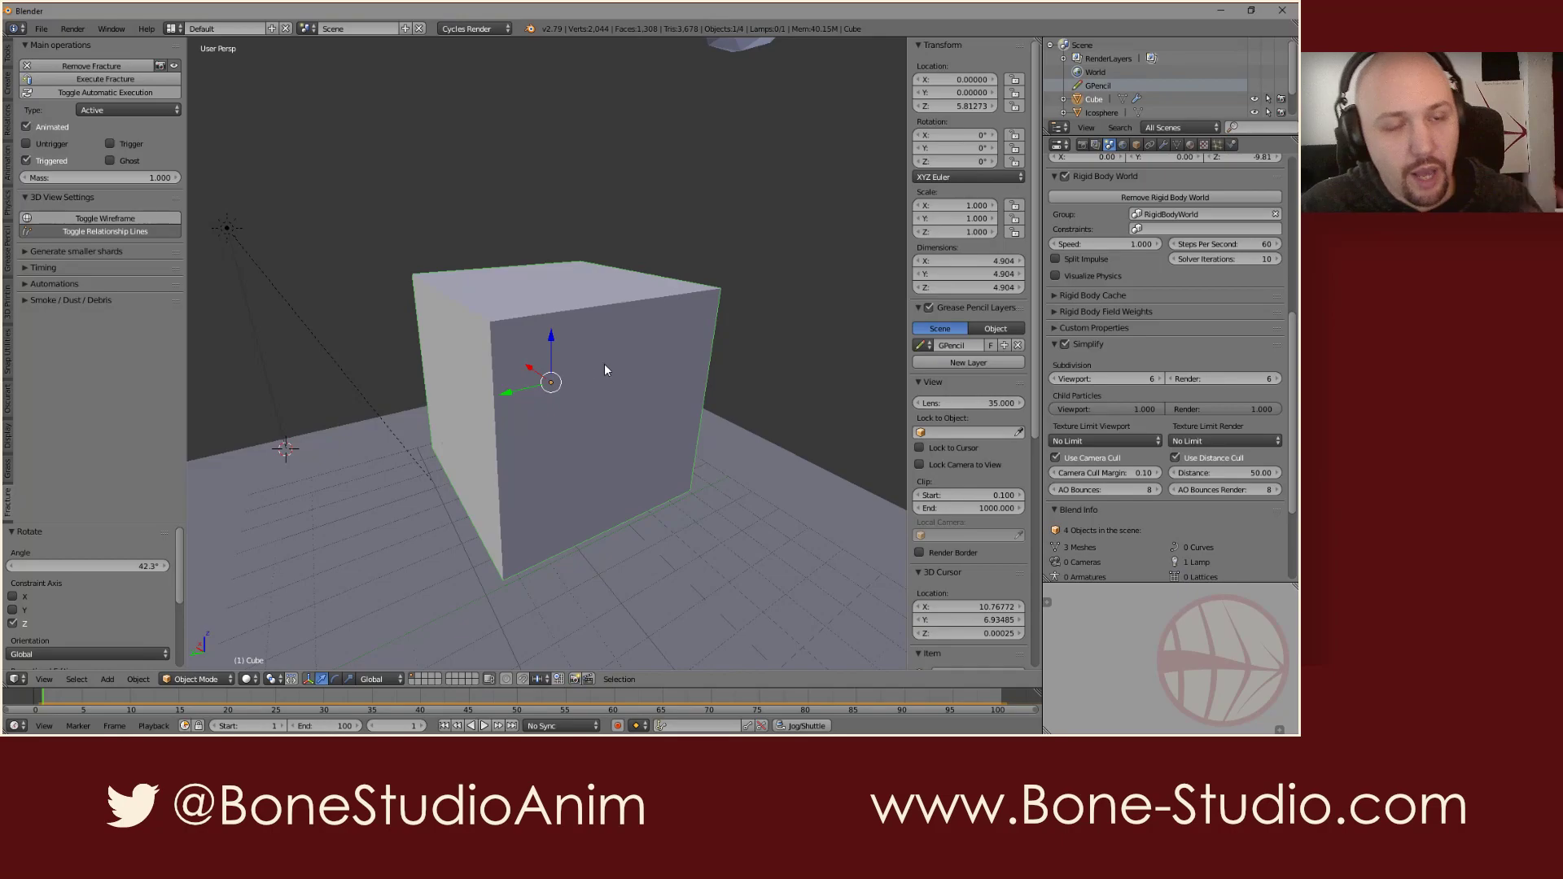
Step: Collapse all fracture and rigid body sections in the cube's physics settings
{"action": "left_click", "coordinate": [1231, 144]}
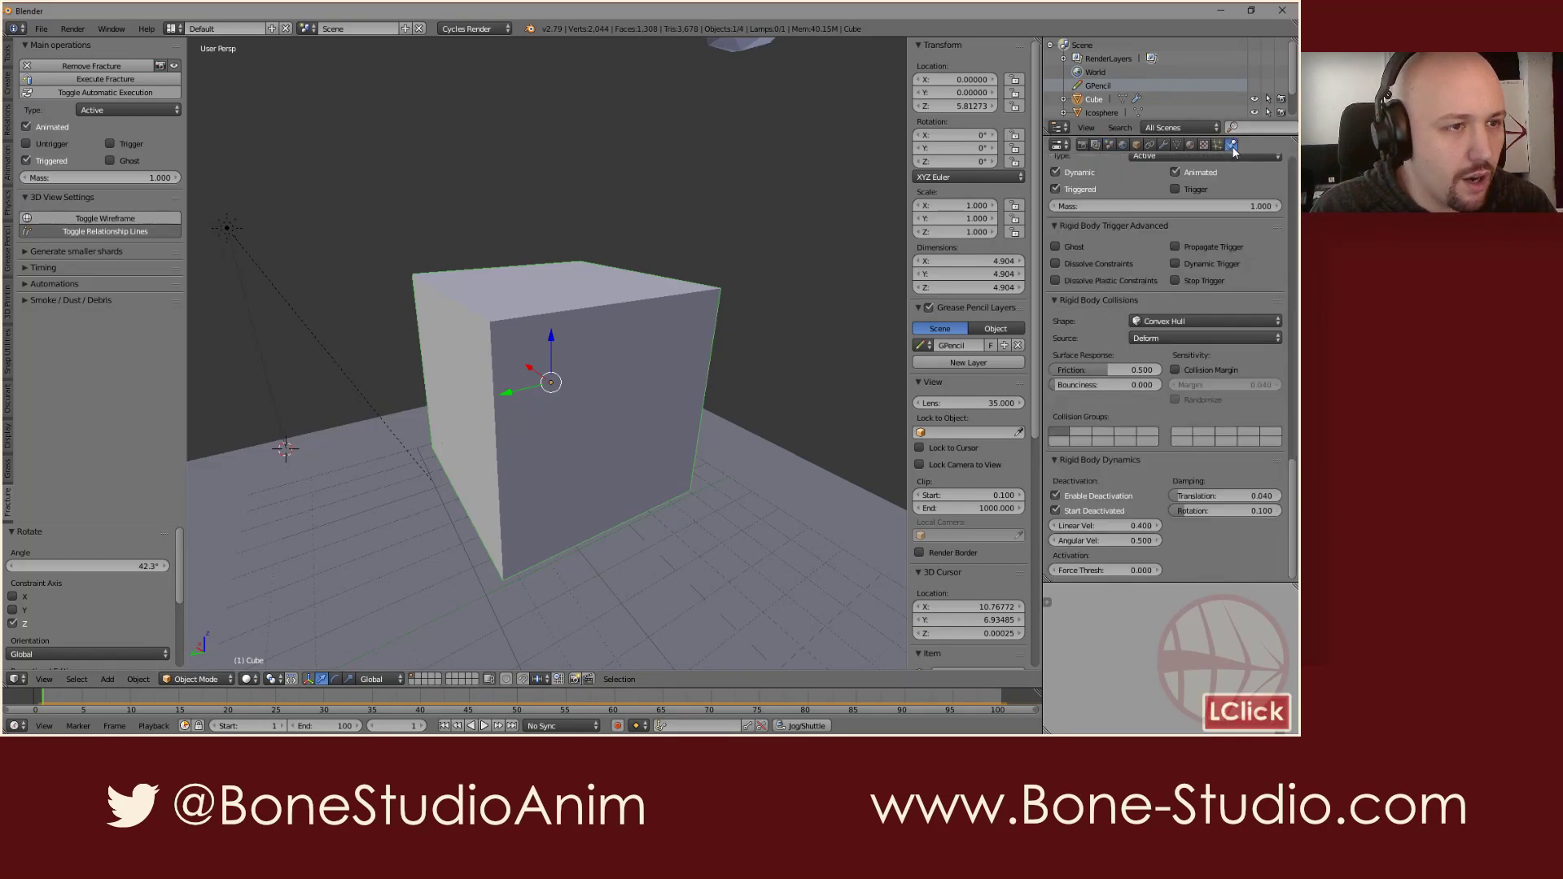
{"action": "right_click", "coordinate": [580, 331]}
{"action": "key", "text": "shift+z"}
{"action": "key", "text": "shift+z"}
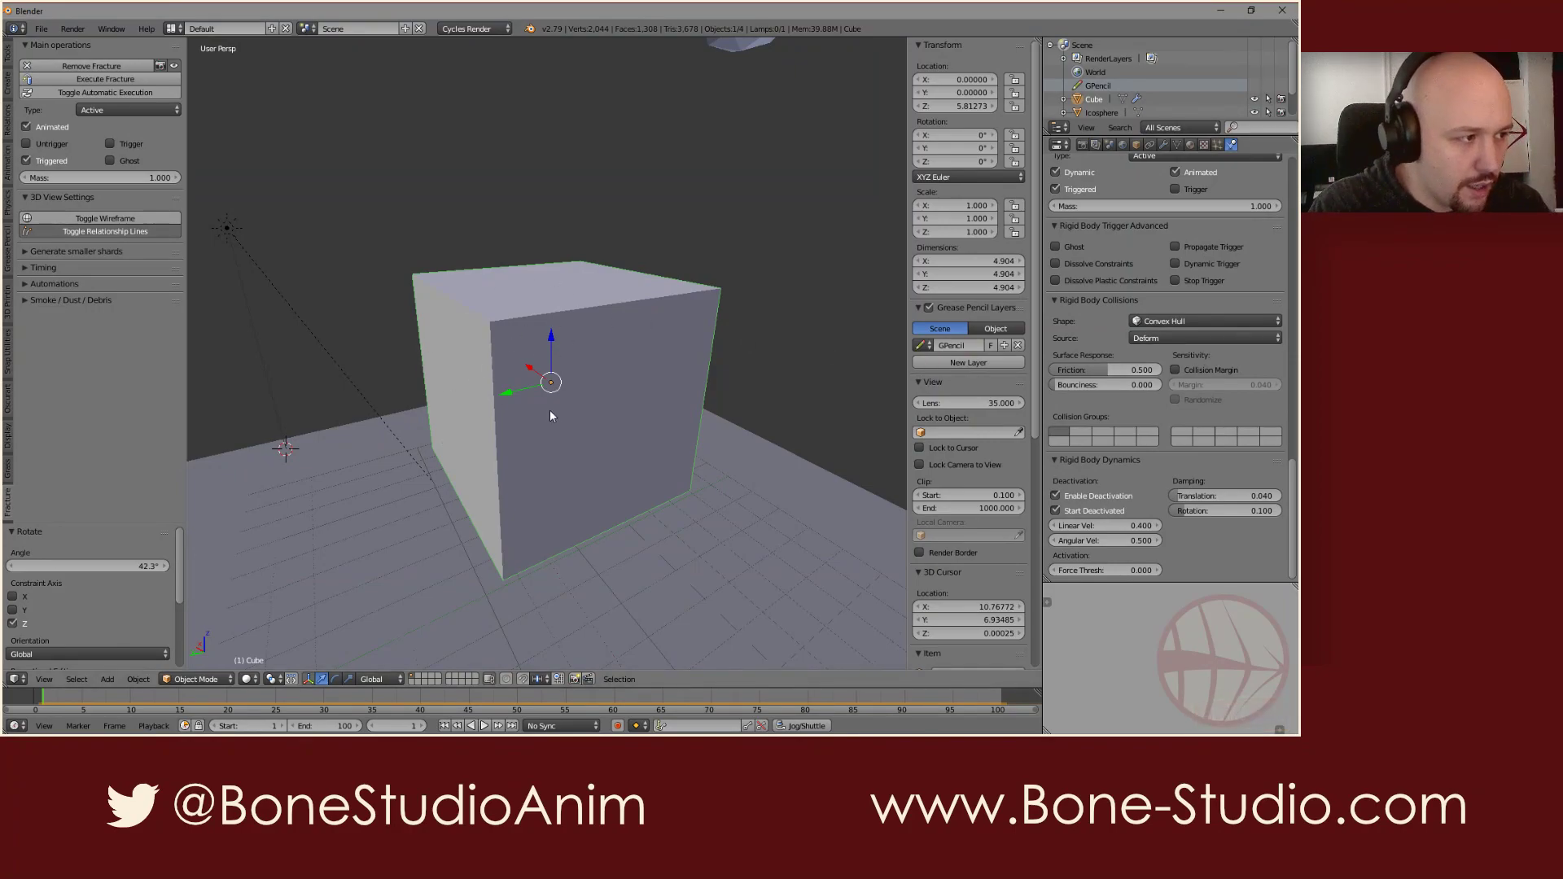
{"action": "scroll", "coordinate": [1144, 406], "scroll_direction": "up", "scroll_amount": 7}
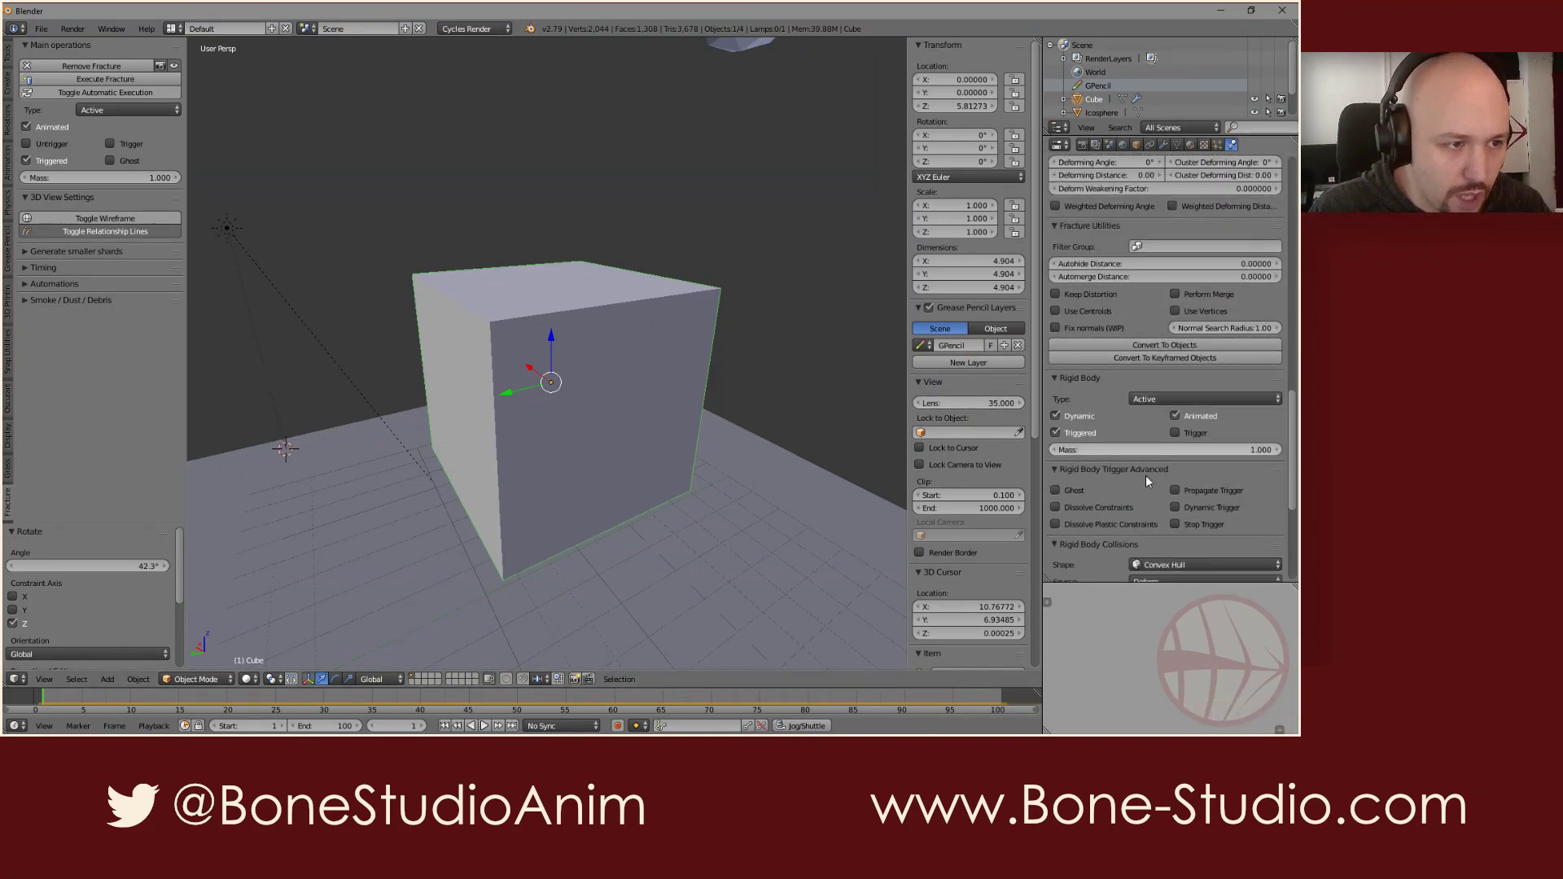
{"action": "left_click", "coordinate": [1076, 379]}
{"action": "left_click", "coordinate": [1086, 396]}
{"action": "double_click", "coordinate": [1091, 411]}
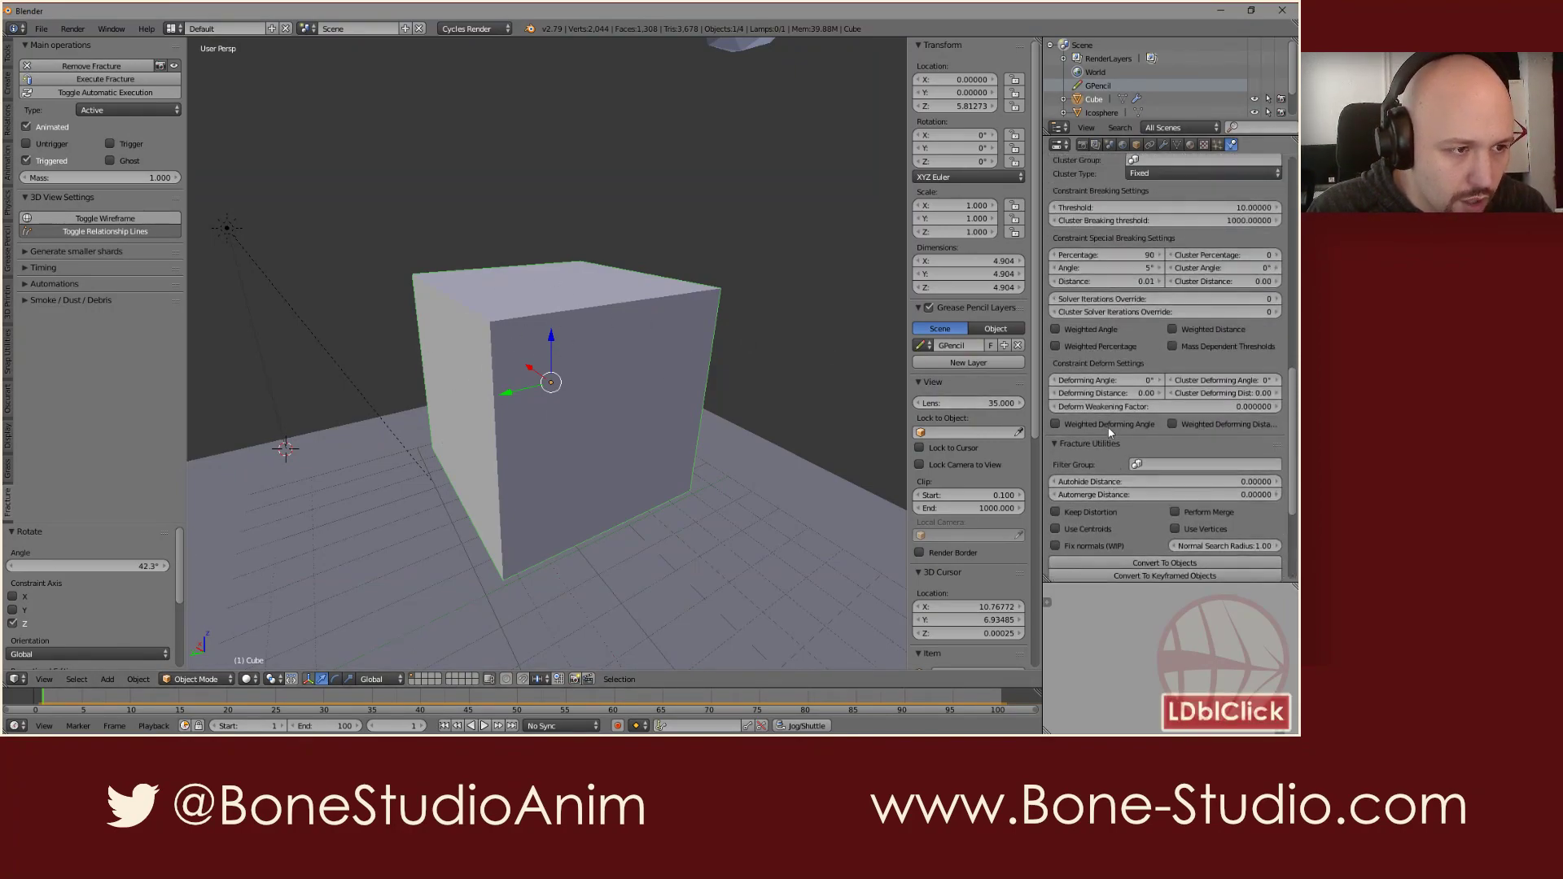
{"action": "left_click", "coordinate": [1094, 443]}
{"action": "scroll", "coordinate": [1088, 221], "scroll_direction": "up", "scroll_amount": 20}
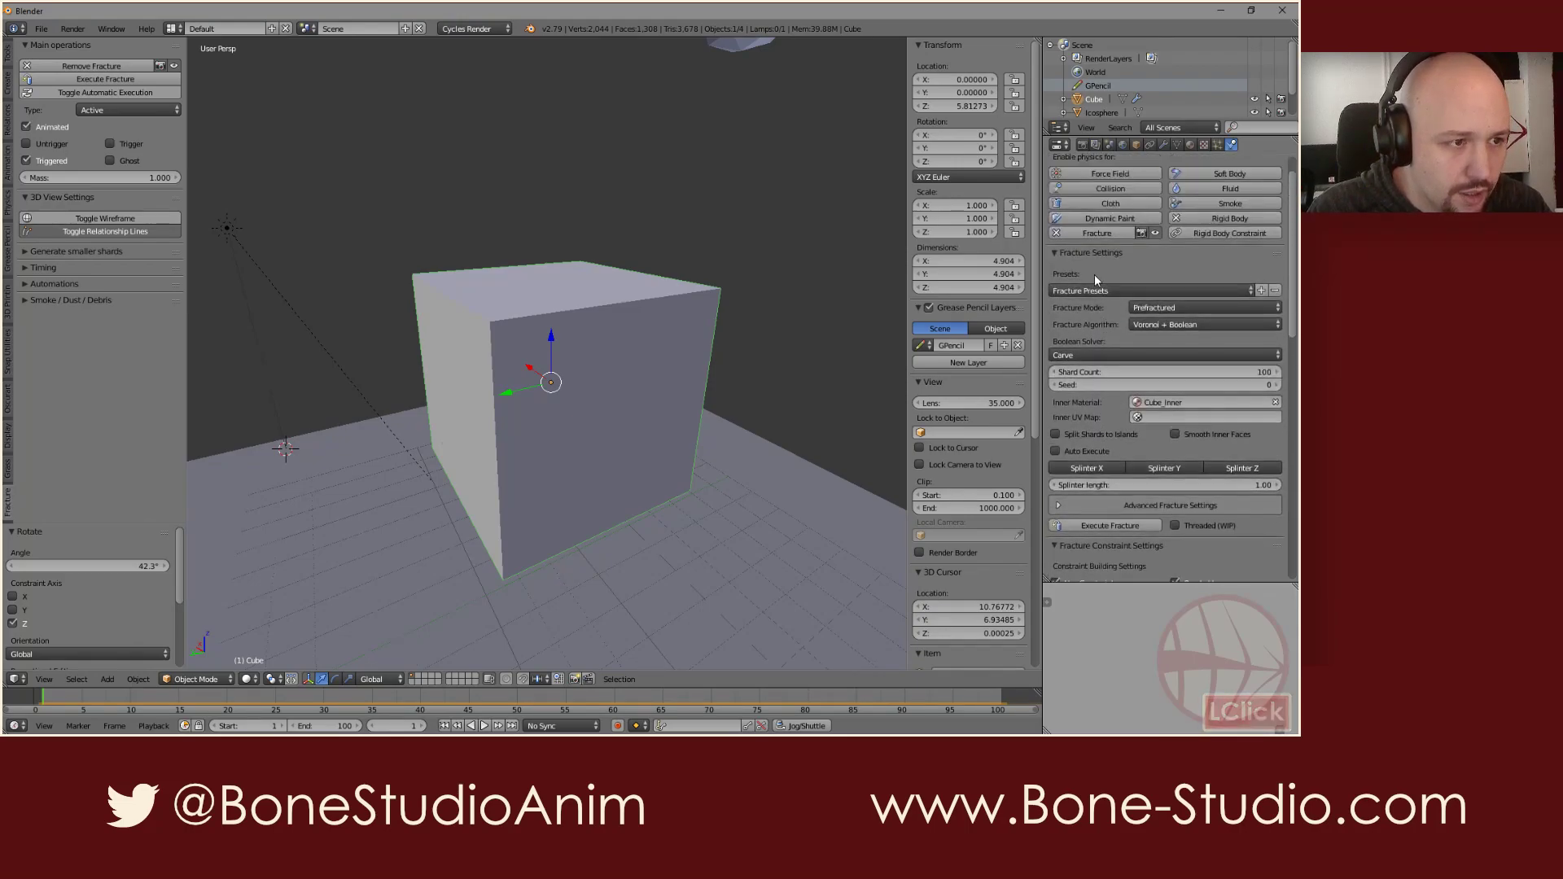
{"action": "left_click", "coordinate": [1096, 286]}
{"action": "left_click", "coordinate": [1089, 305]}
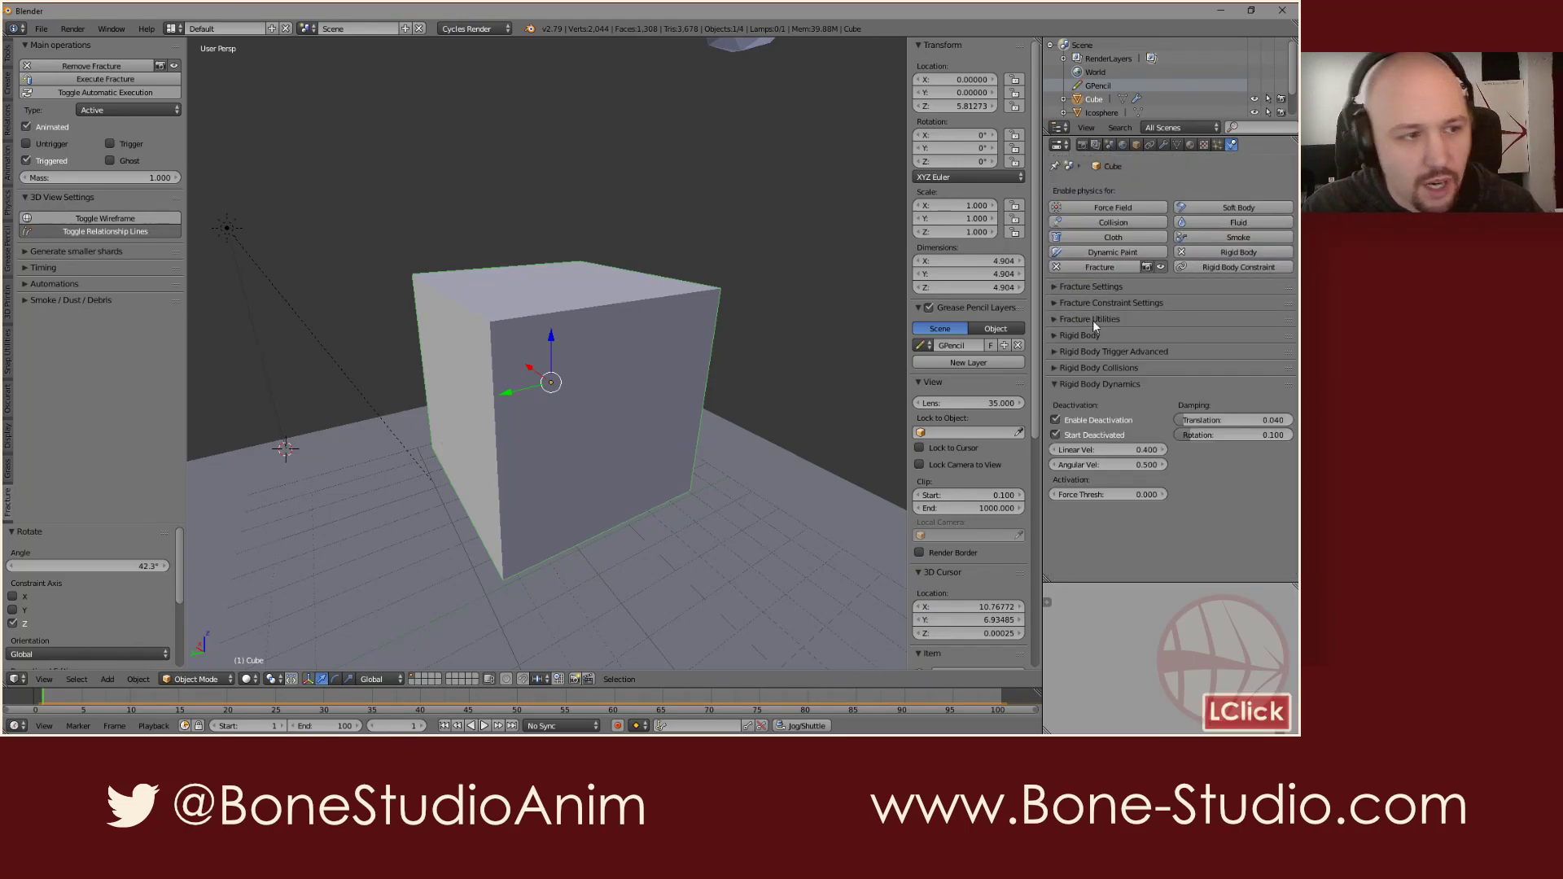
{"action": "left_click", "coordinate": [1112, 383]}
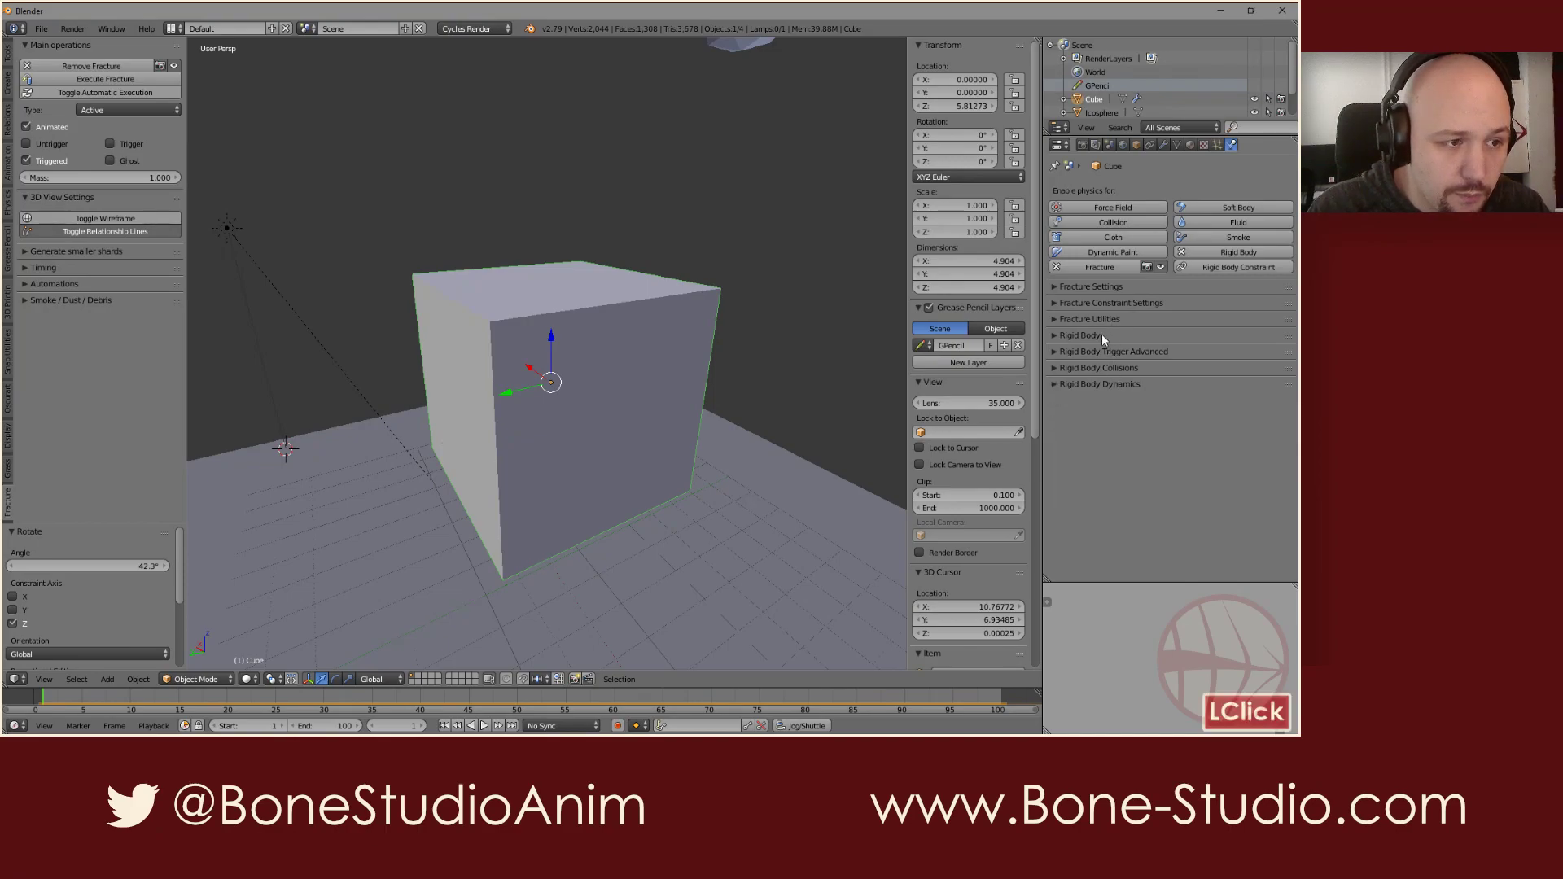
Step: Set the cube's fracture Automerge Distance to 0.2 and Autohide Distance to 0.001, enable Perform Merge, and preview the render
{"action": "left_click", "coordinate": [1099, 320]}
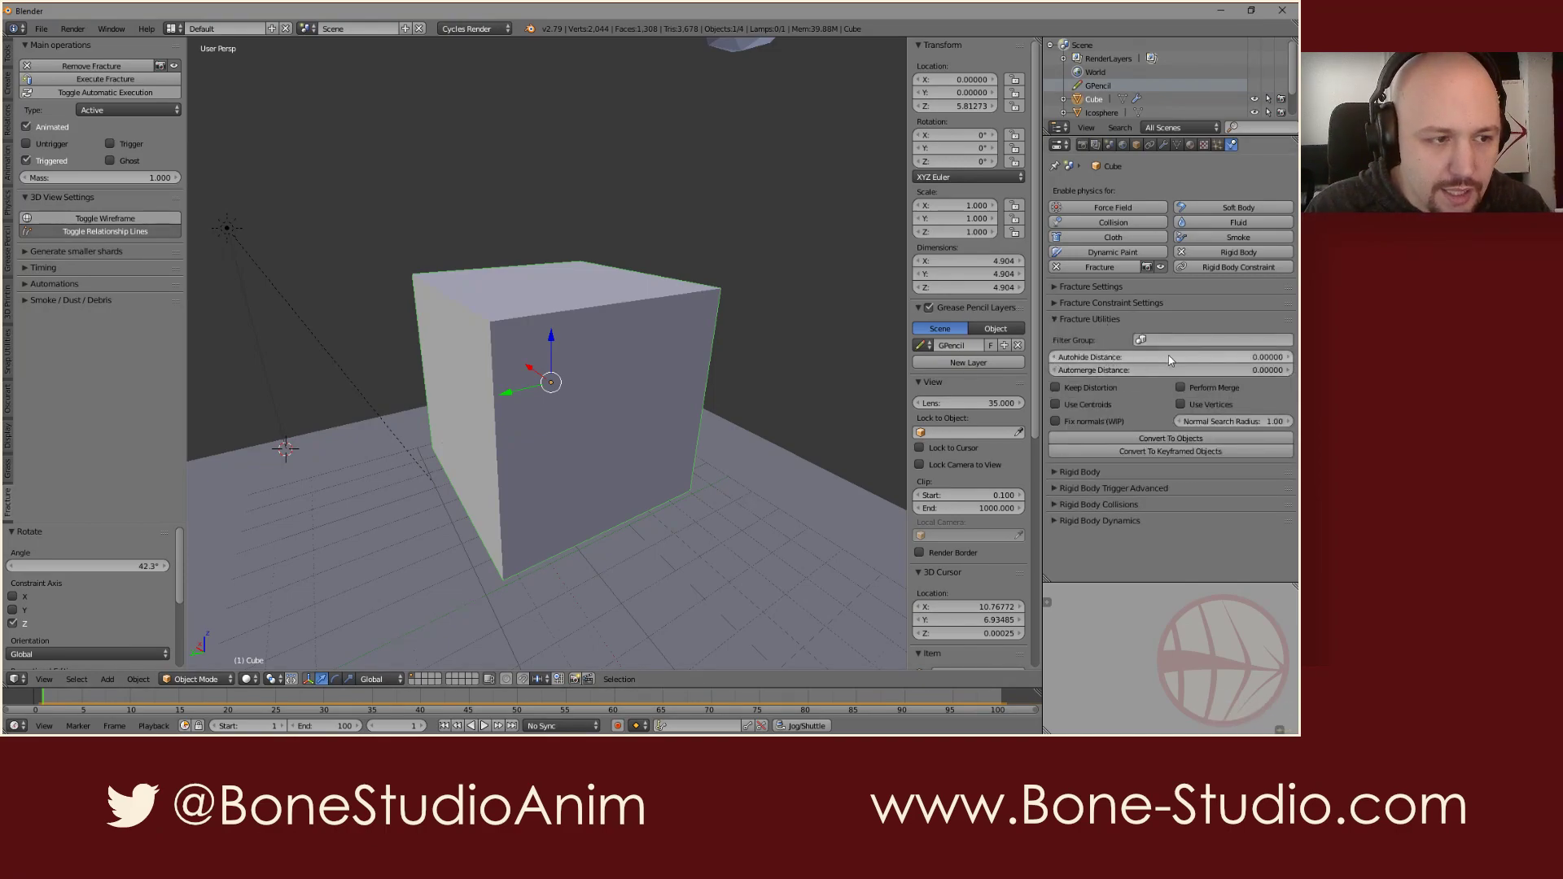
{"action": "left_click", "coordinate": [1258, 370]}
{"action": "type", "text": ".2"}
{"action": "key", "text": "Return"}
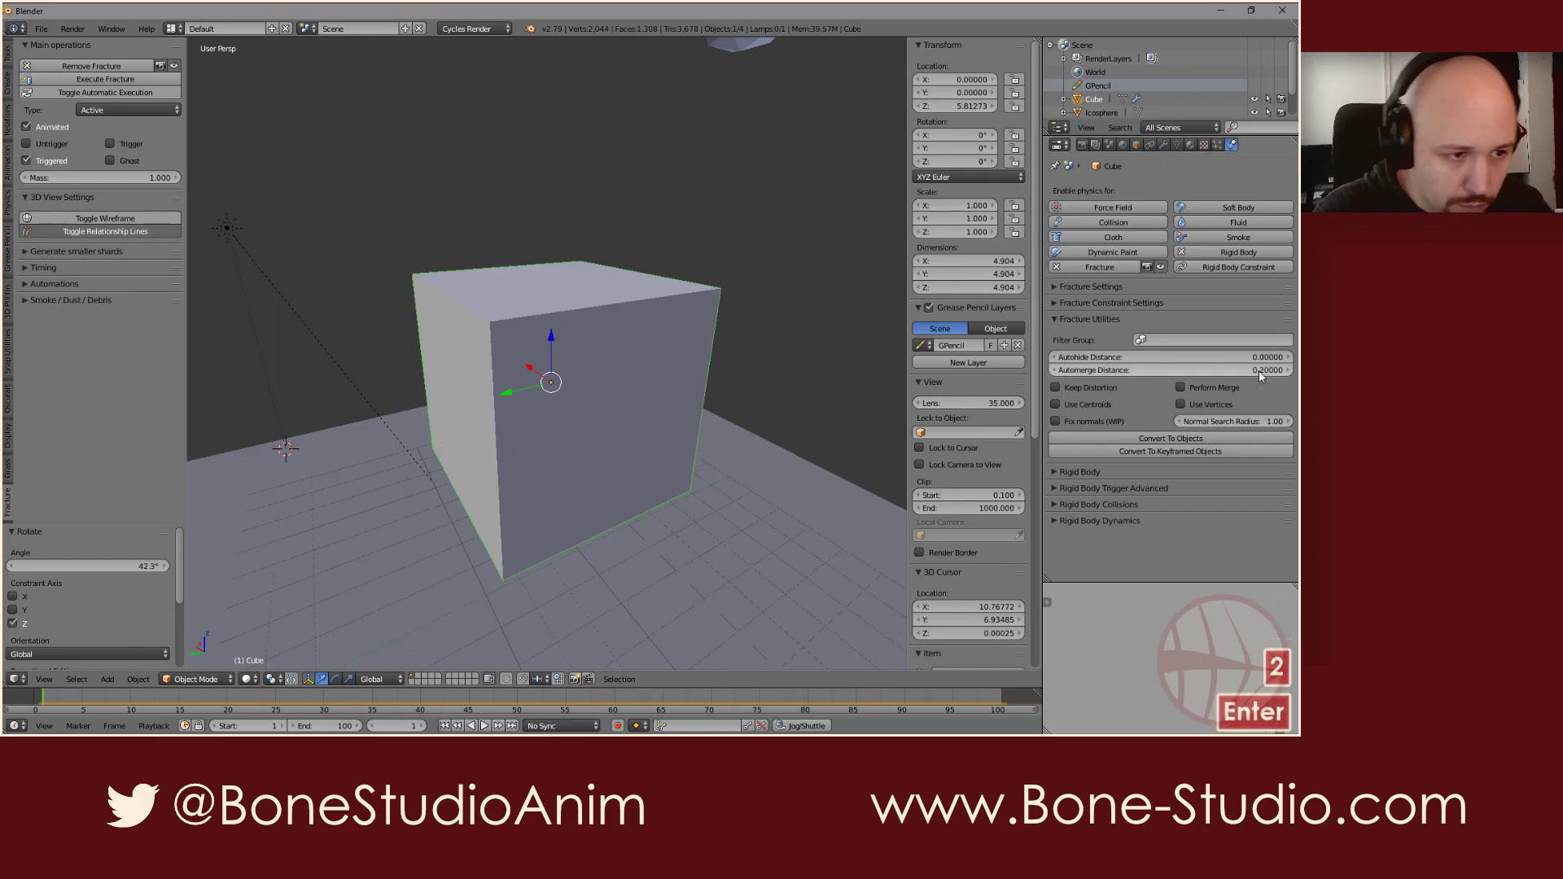
{"action": "left_click", "coordinate": [1259, 358]}
{"action": "type", "text": ".001"}
{"action": "key", "text": "Return"}
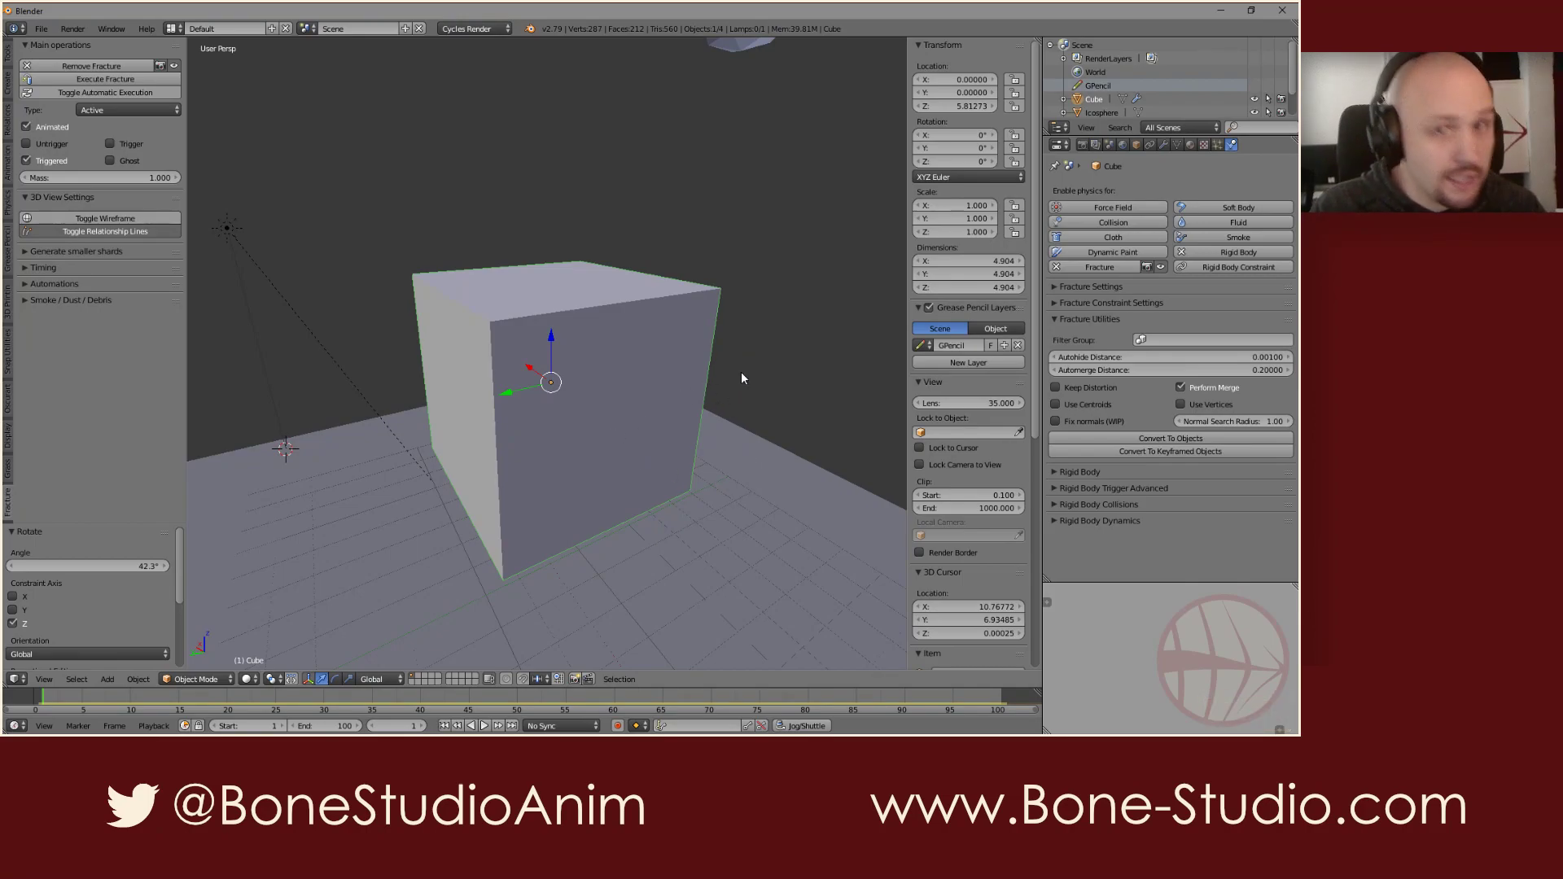
{"action": "key", "text": "shift+z"}
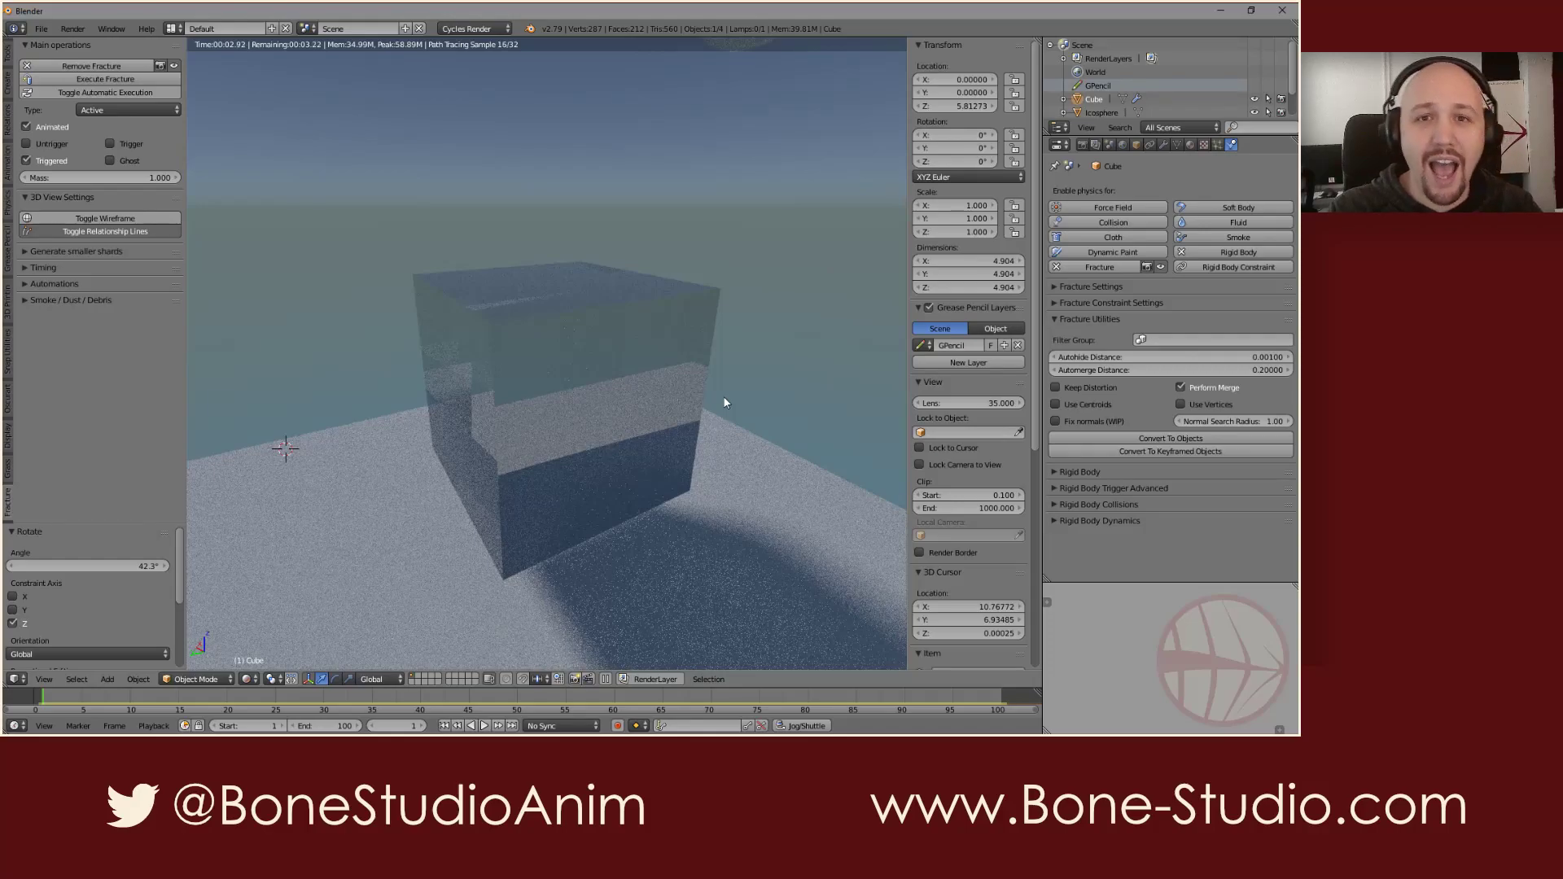
{"action": "key", "text": "shift+z"}
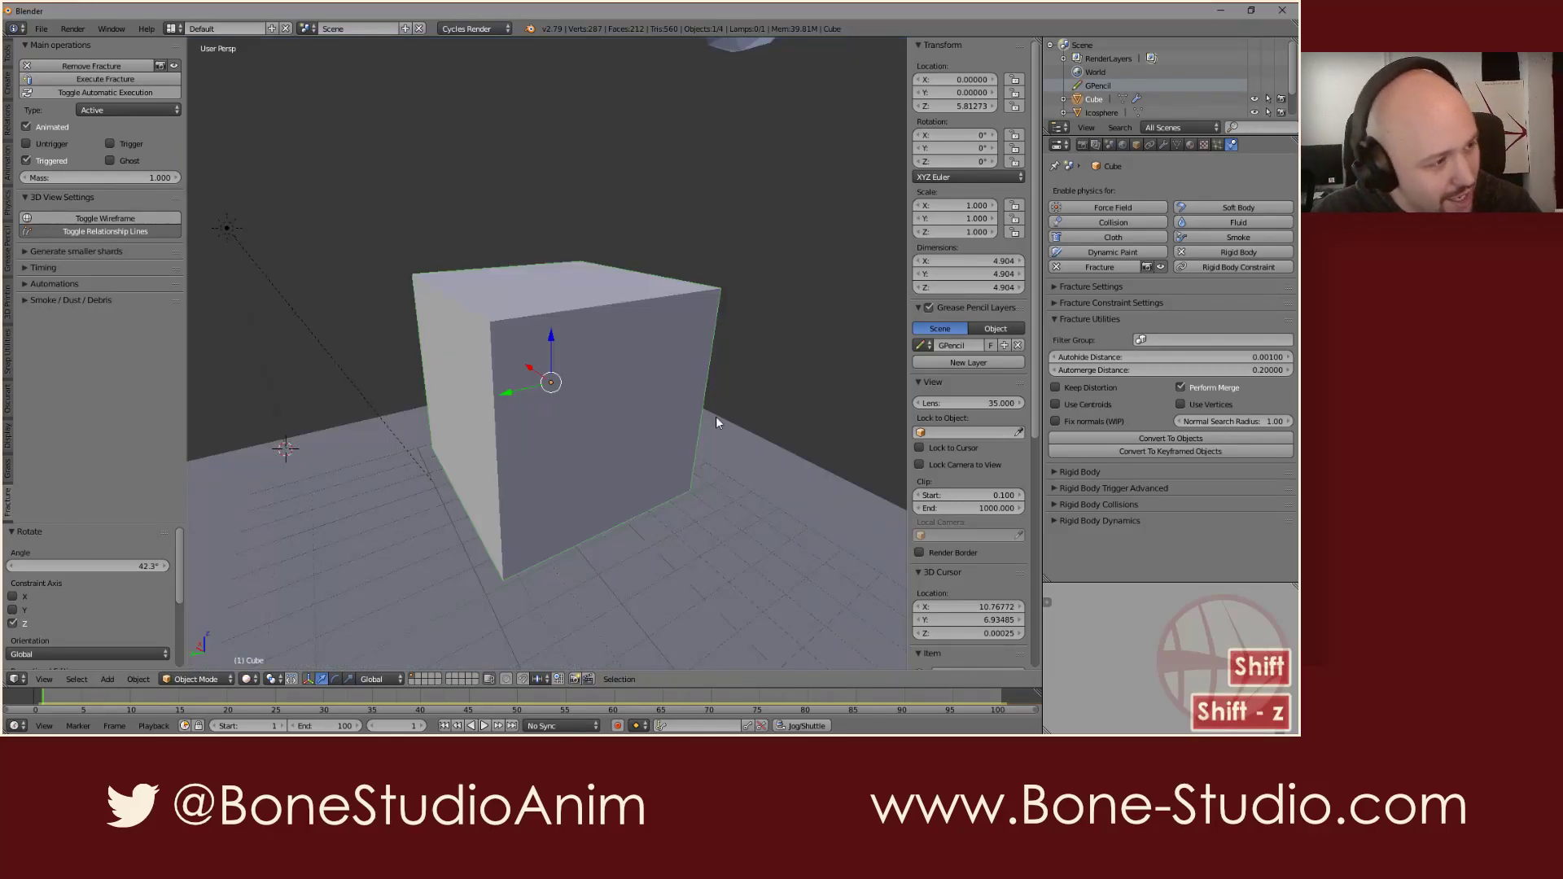
Step: Play the simulation to frame 34 and examine the breaking glass cube up close in a rendered preview
{"action": "key", "text": "alt+a"}
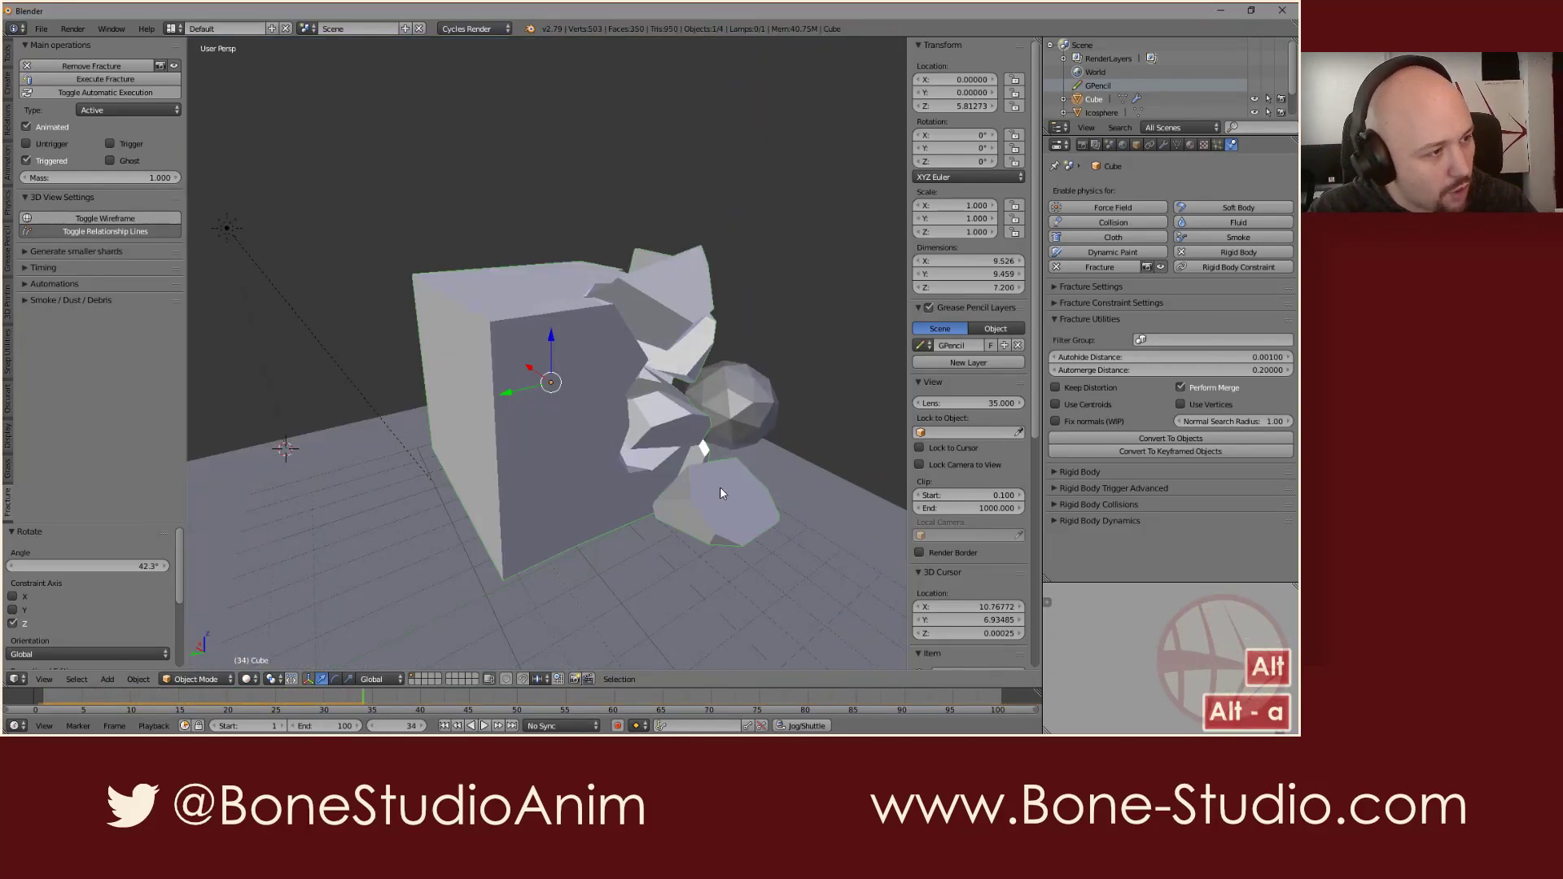
{"action": "key", "text": "shift+z"}
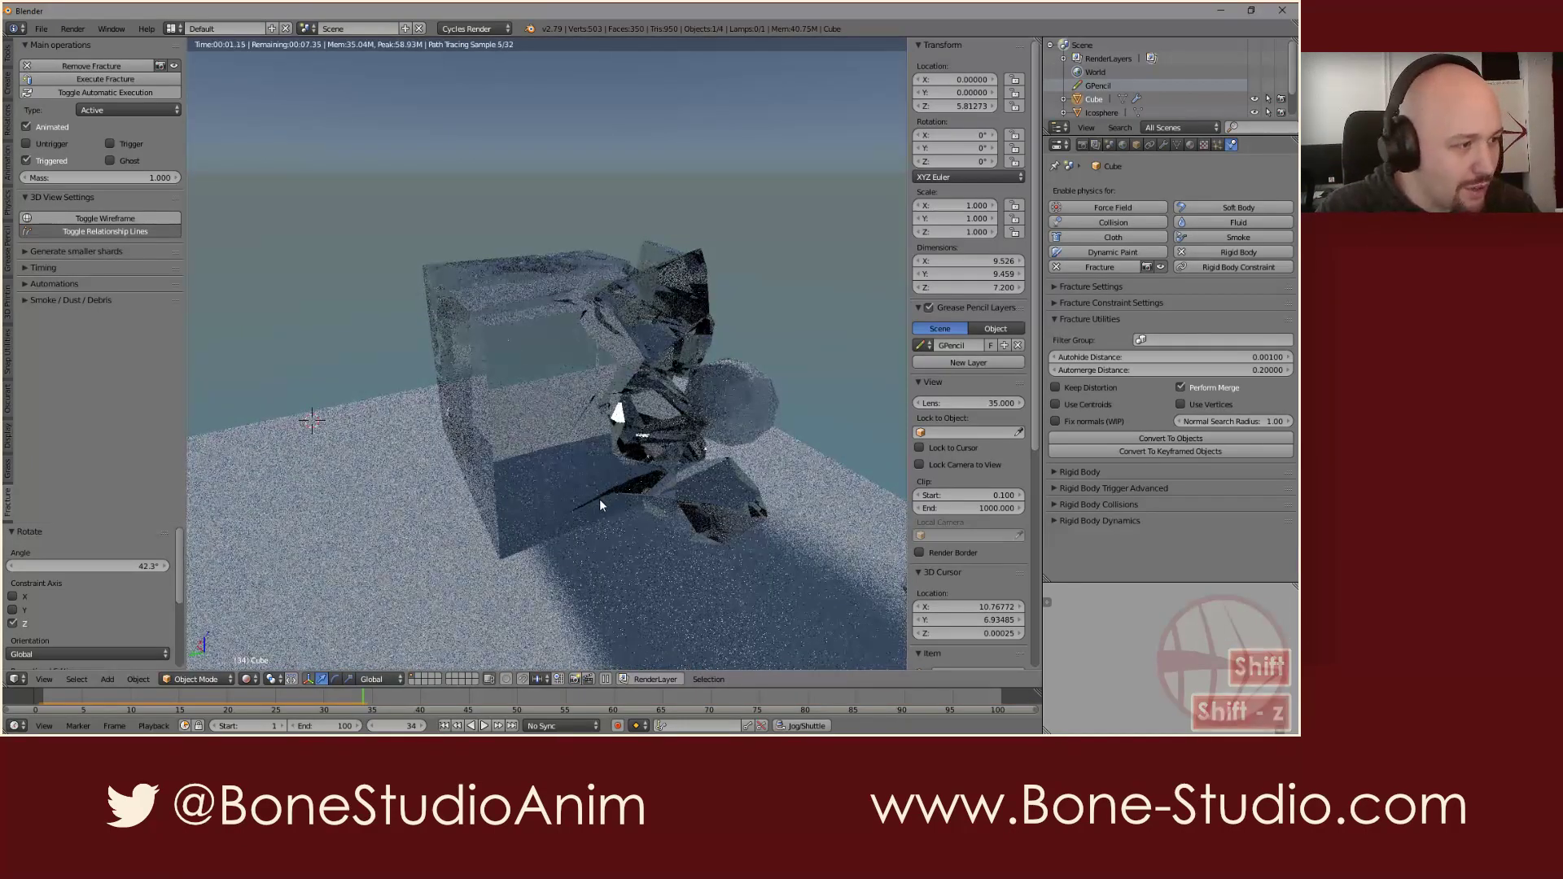
{"action": "middle_click_drag", "start_coordinate": [521, 429], "coordinate": [384, 315]}
{"action": "middle_click_drag", "start_coordinate": [759, 377], "coordinate": [754, 254]}
{"action": "scroll", "coordinate": [655, 338], "scroll_direction": "up", "scroll_amount": 3}
{"action": "middle_click_drag", "start_coordinate": [611, 320], "coordinate": [570, 394], "text": "shift"}
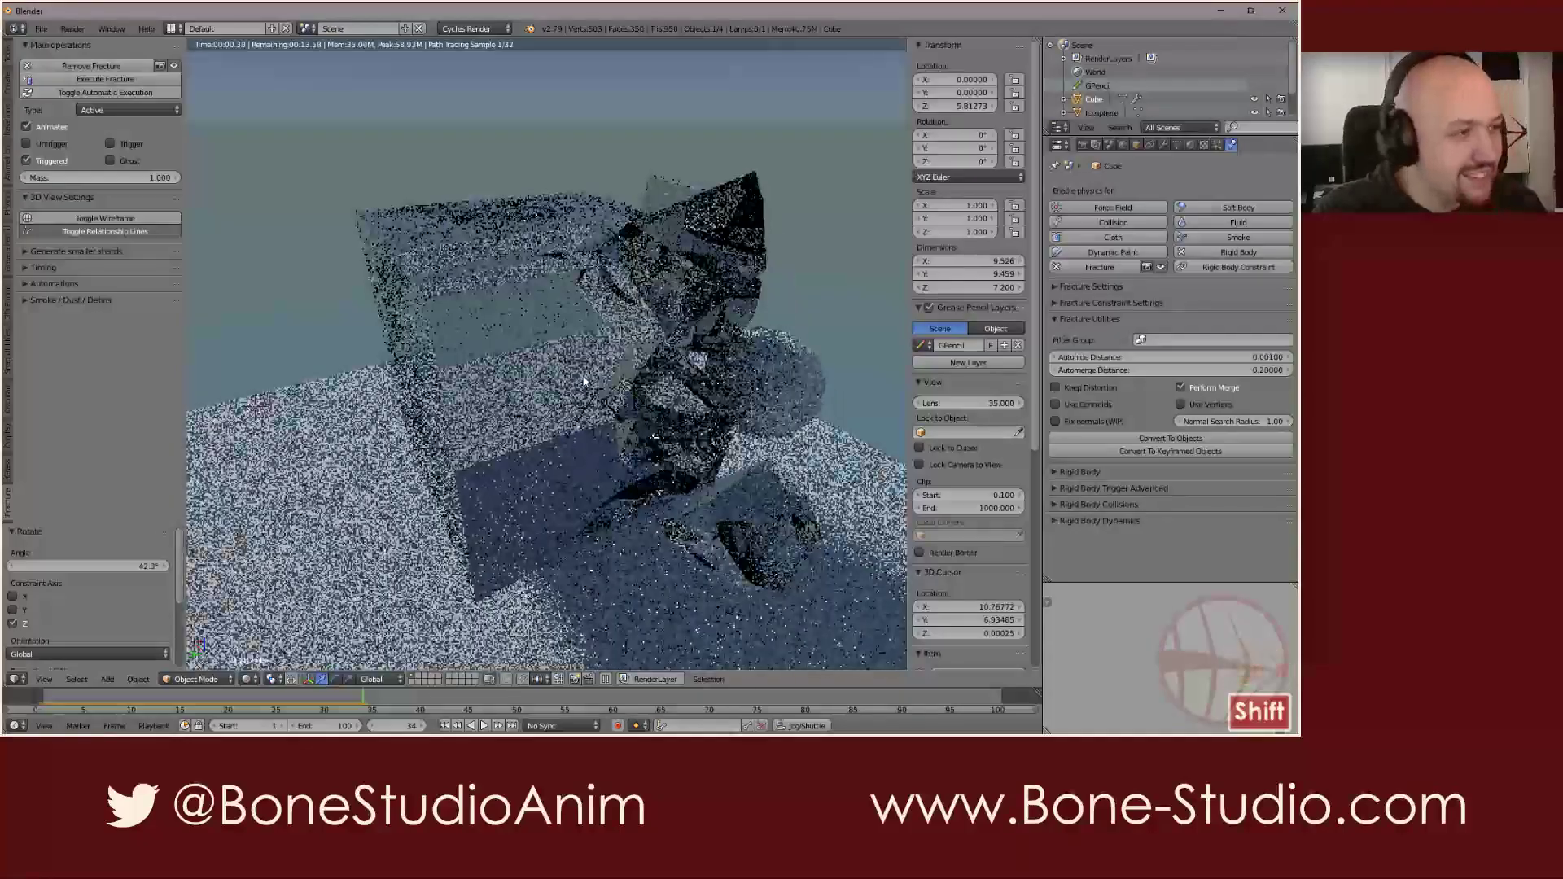
Step: Play the simulation on to frame 50 in solid shading and examine the scattered glass shards in a rendered preview
{"action": "key", "text": "shift+z"}
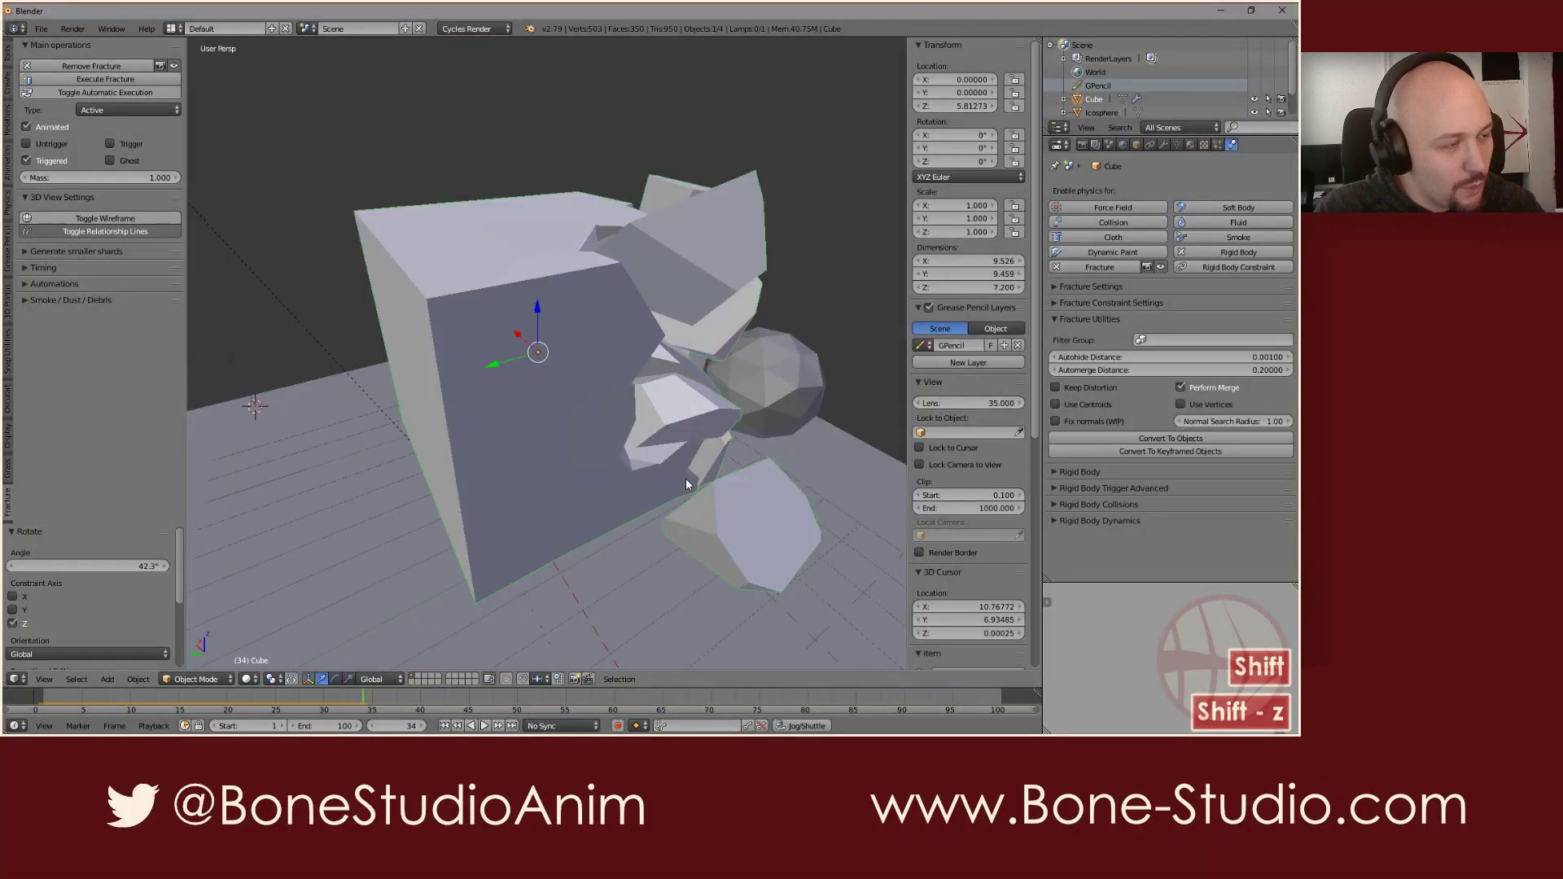
{"action": "key", "text": "alt+a"}
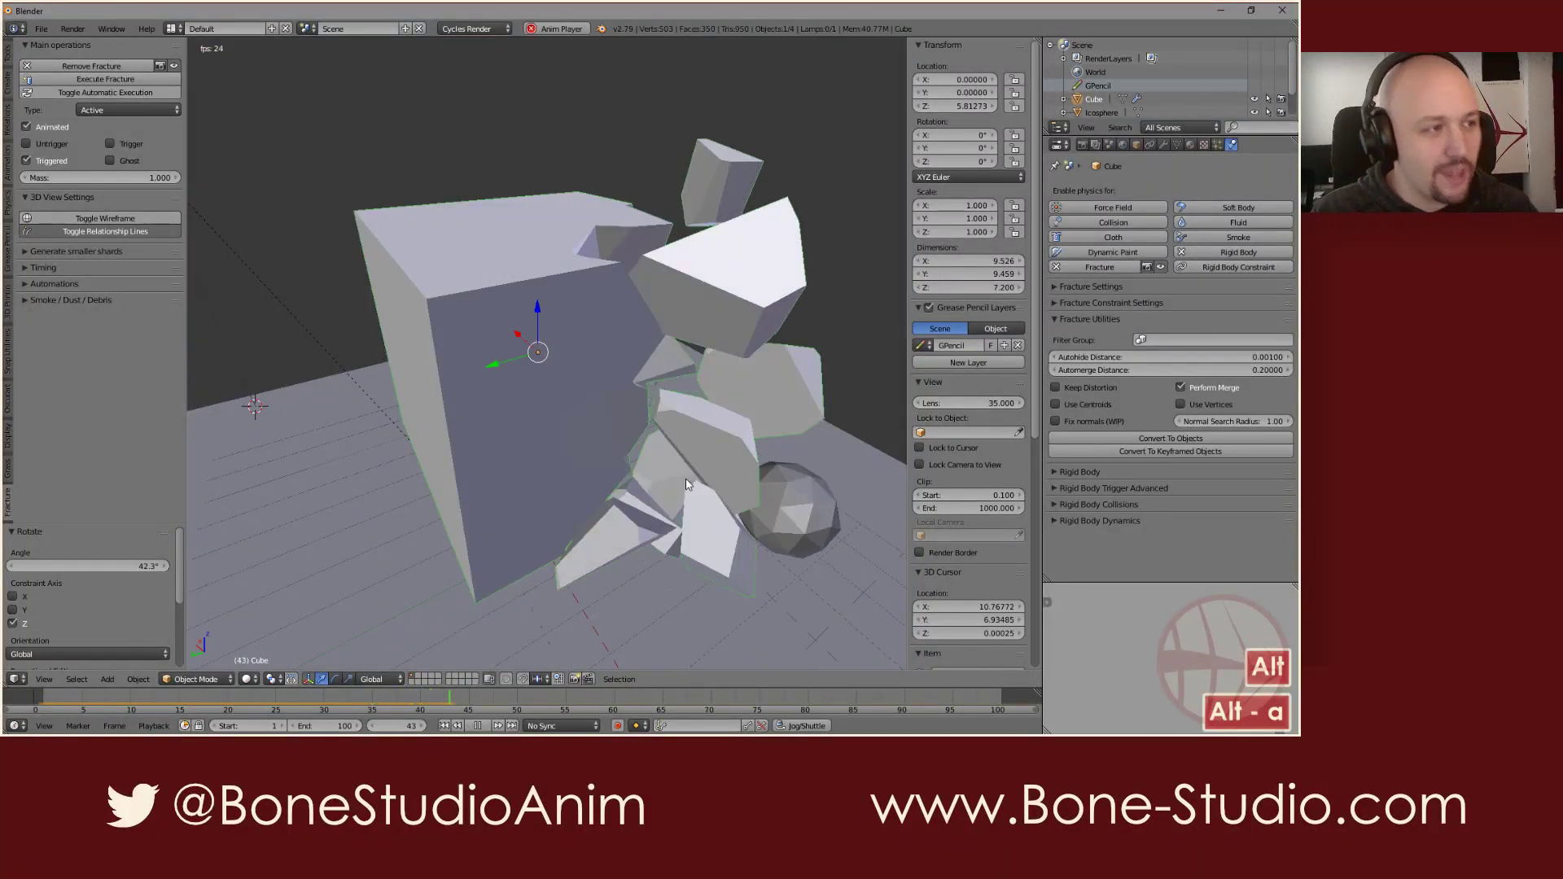
{"action": "key", "text": "alt+a"}
{"action": "key", "text": "shift+z"}
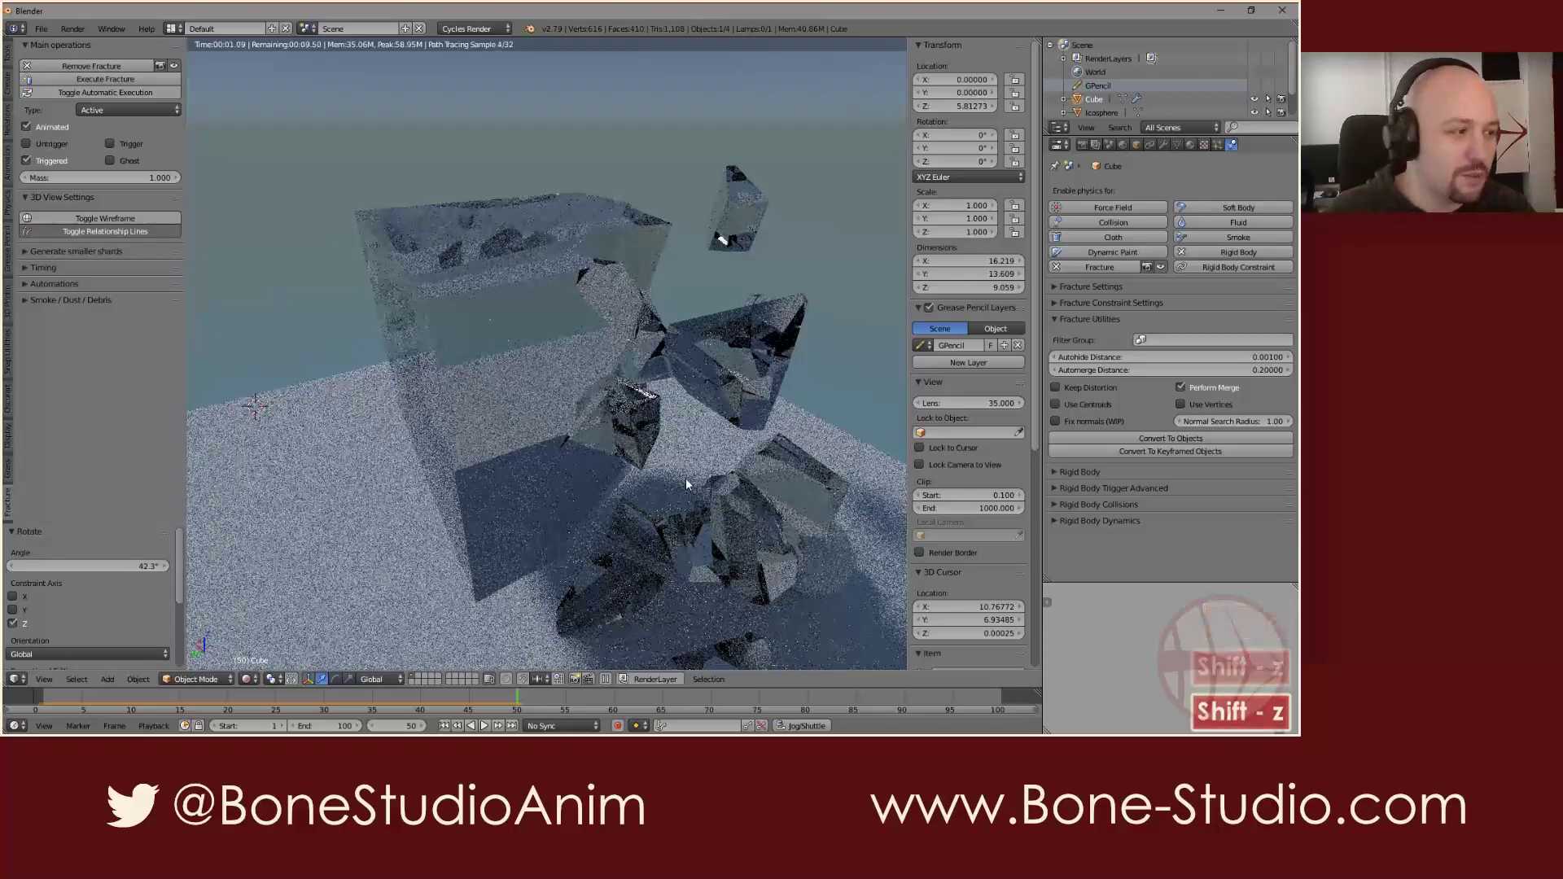
{"action": "key", "text": "shift+z"}
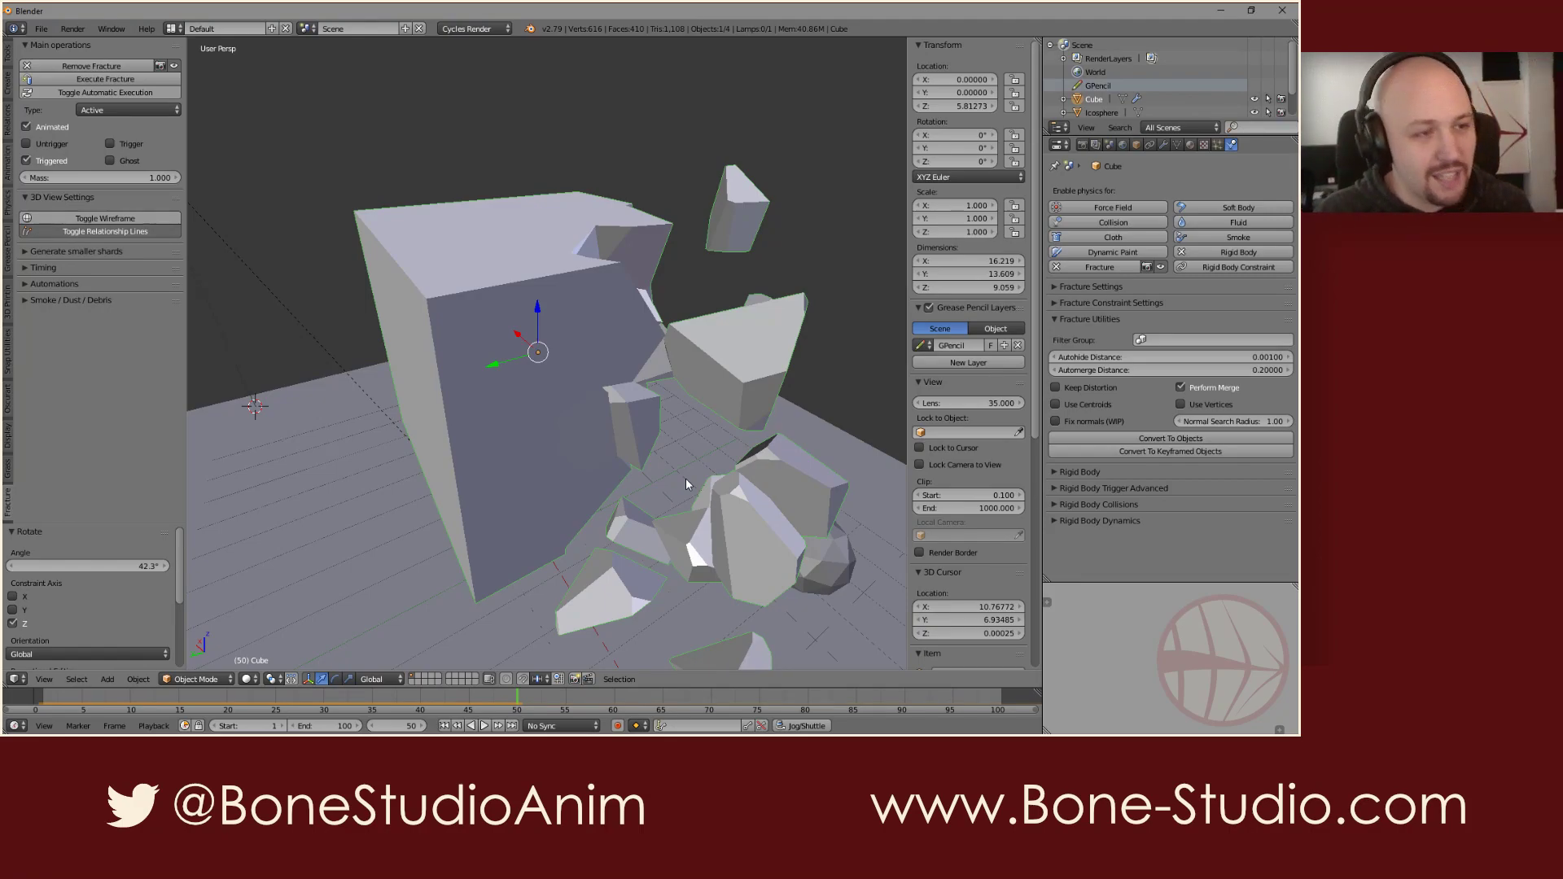
{"action": "key", "text": "shift+z"}
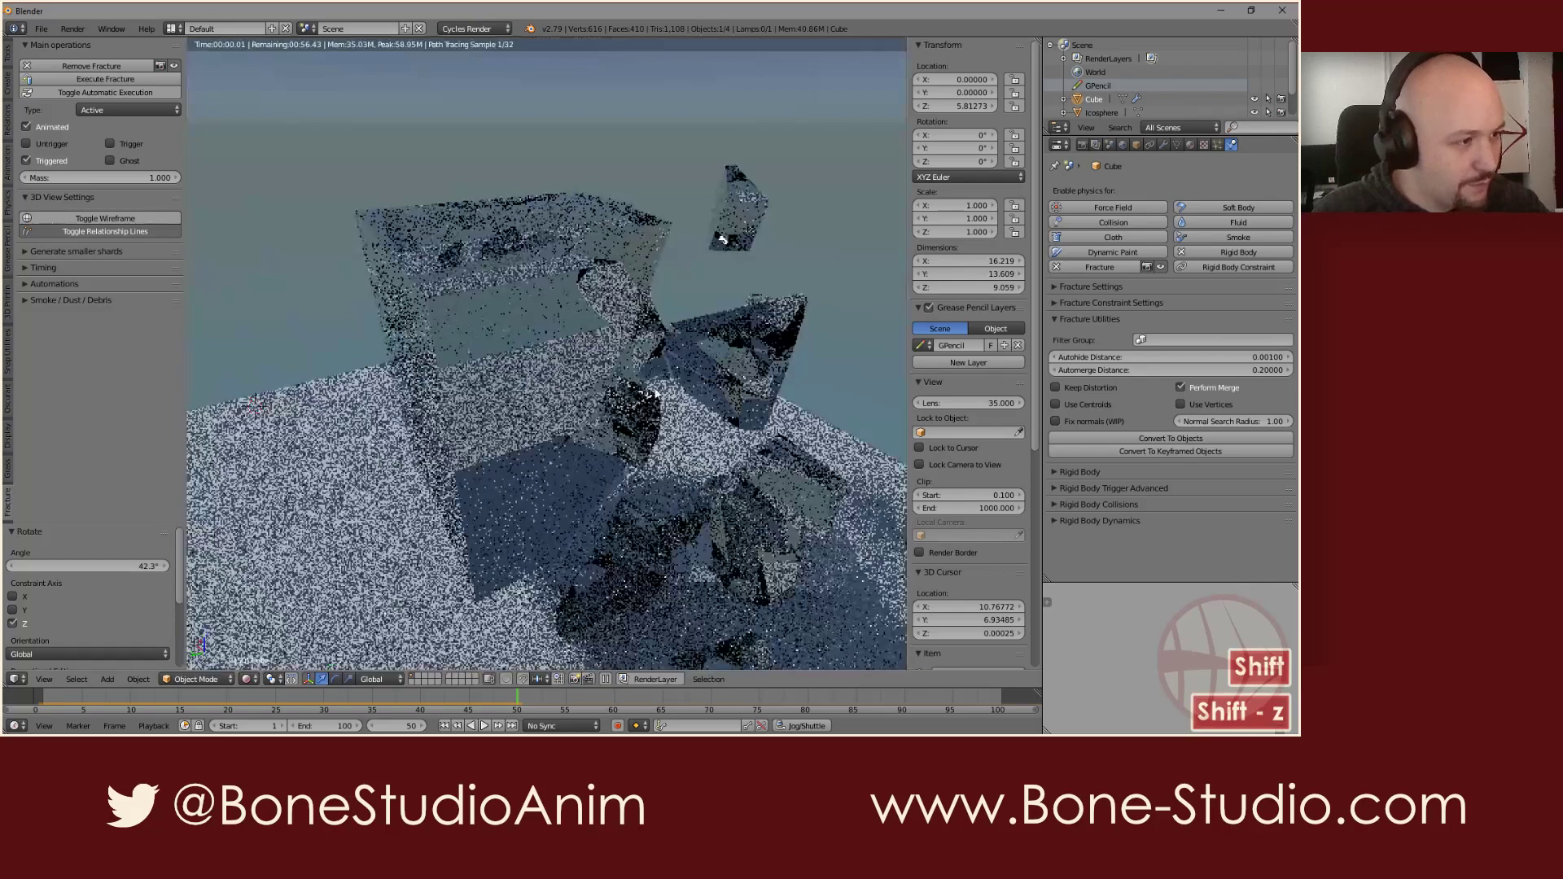
Step: Return the viewport to solid shading, play more of the simulation, and rewind the timeline to frame 1
{"action": "key", "text": "shift+z"}
{"action": "key", "text": "alt+a"}
{"action": "key", "text": "shift+Left"}
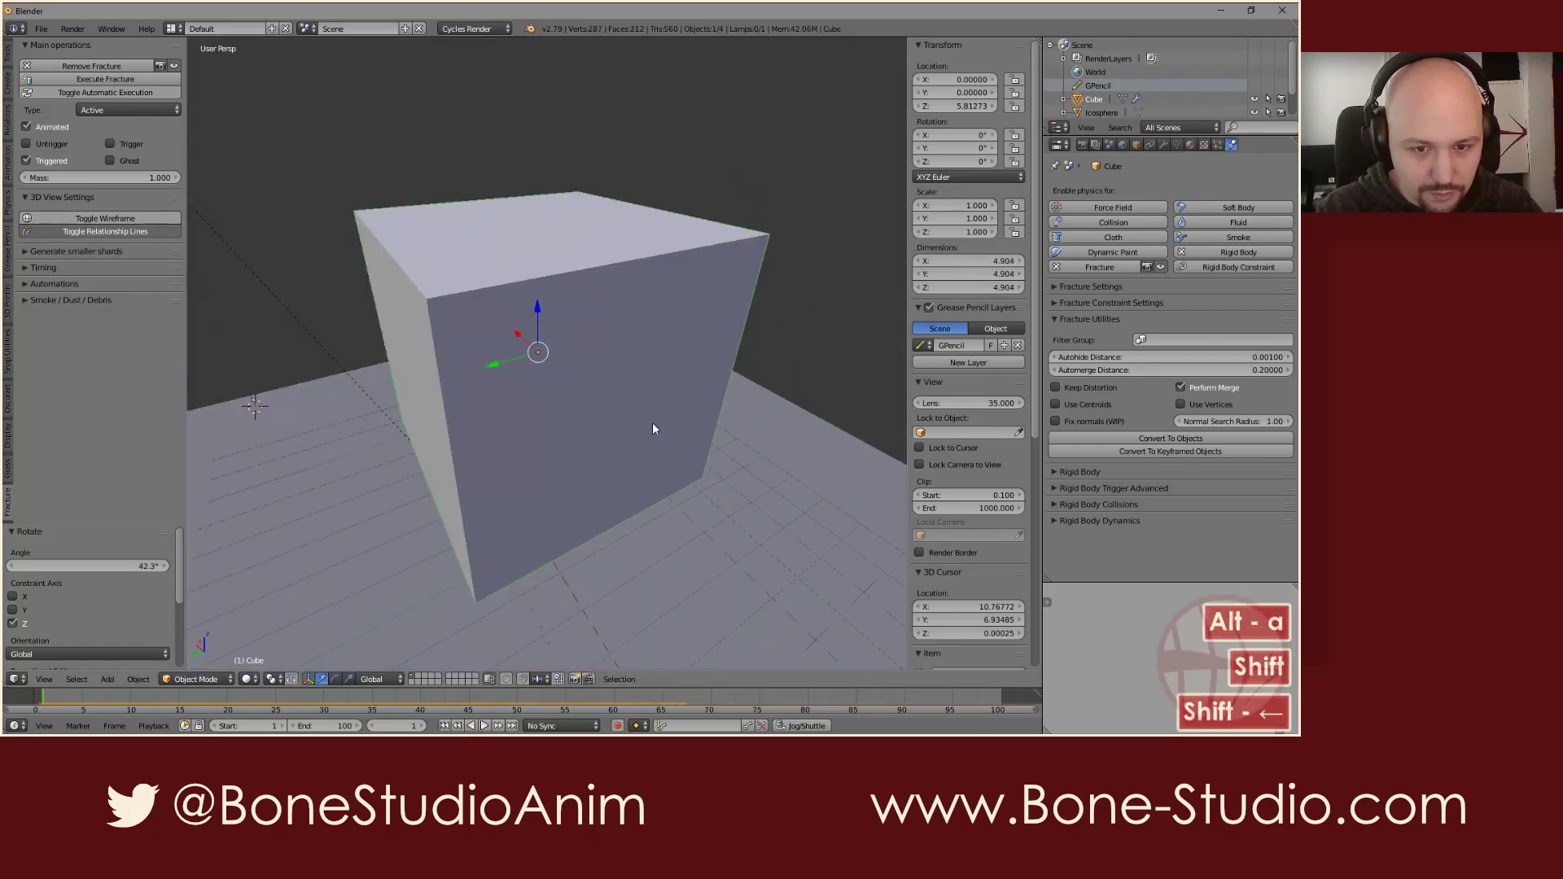